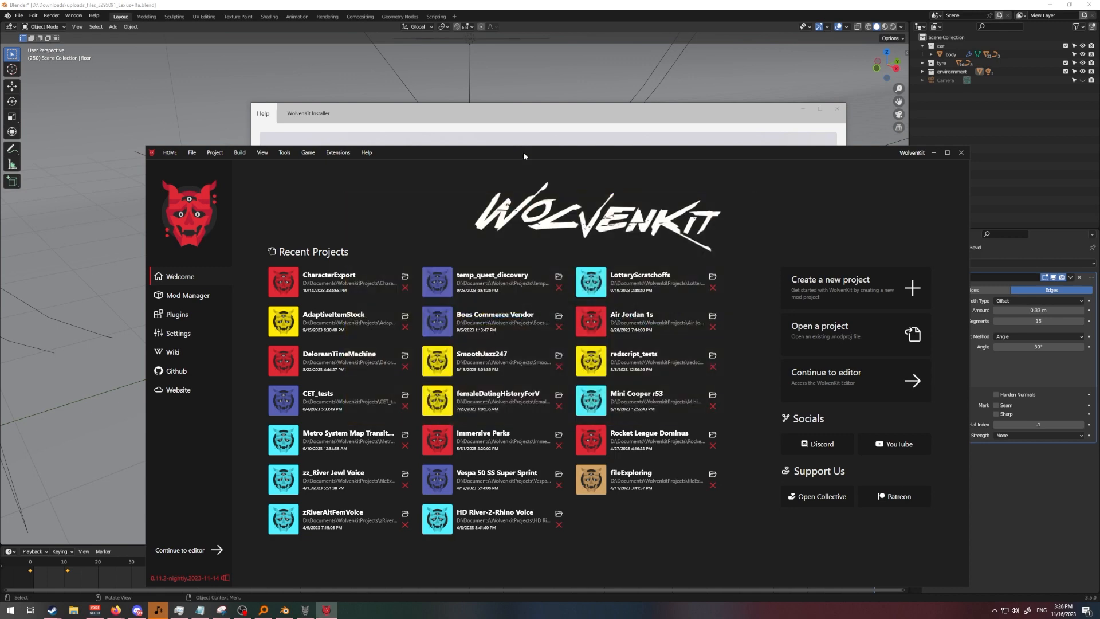
Maximize the WolvenKit window, start a new project named LexusLFA and fill in the author name.
left_click_drag(523, 153, 510, 132)
left_click(933, 133)
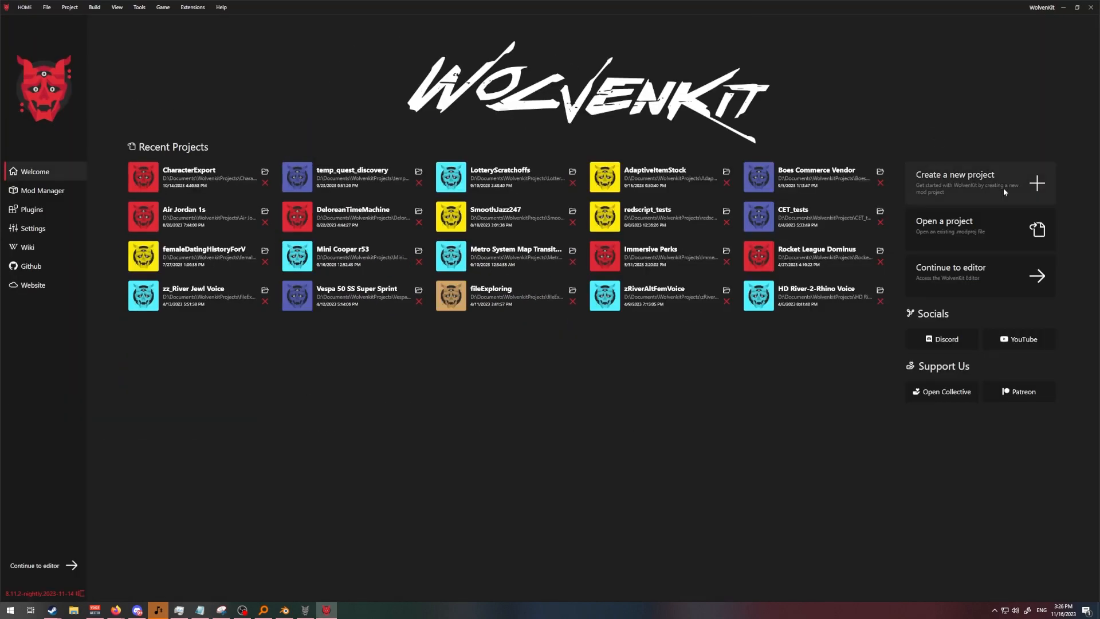
left_click(1003, 188)
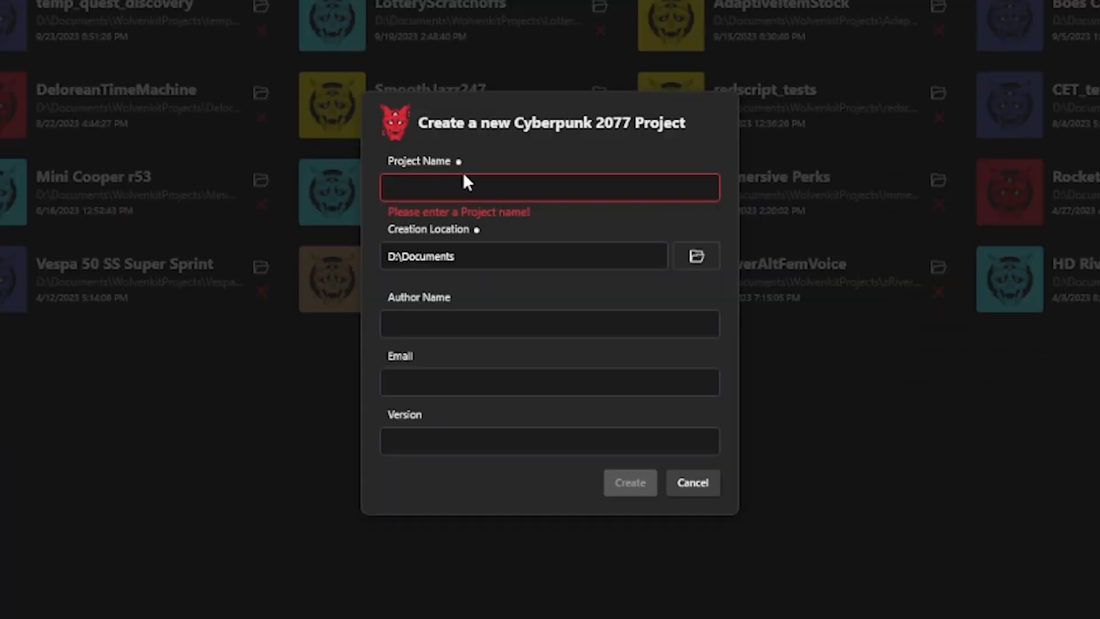
left_click(461, 188)
type("Lexus")
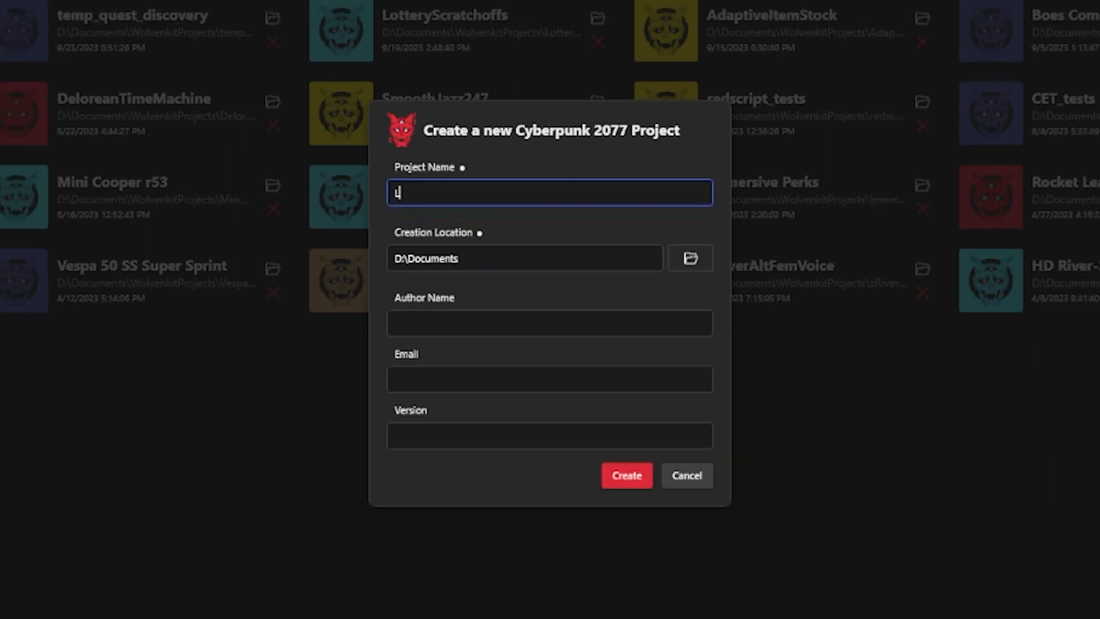
type("LFA")
key("Tab")
type("Boe6")
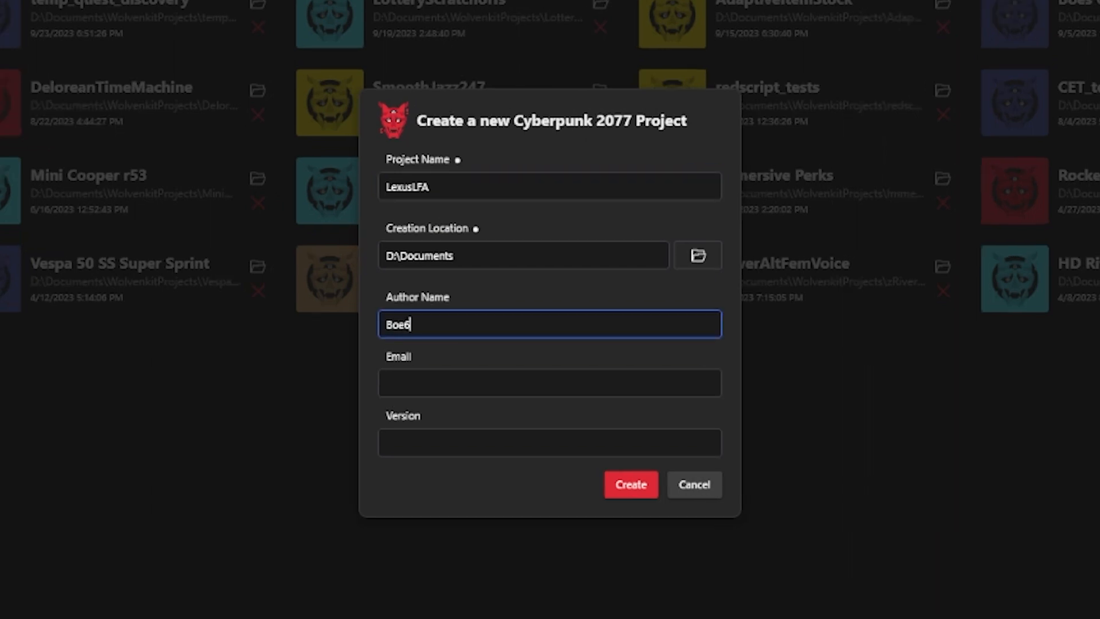
Set the project's creation location to the WolvenkitProjects folder and create the project.
left_click(696, 256)
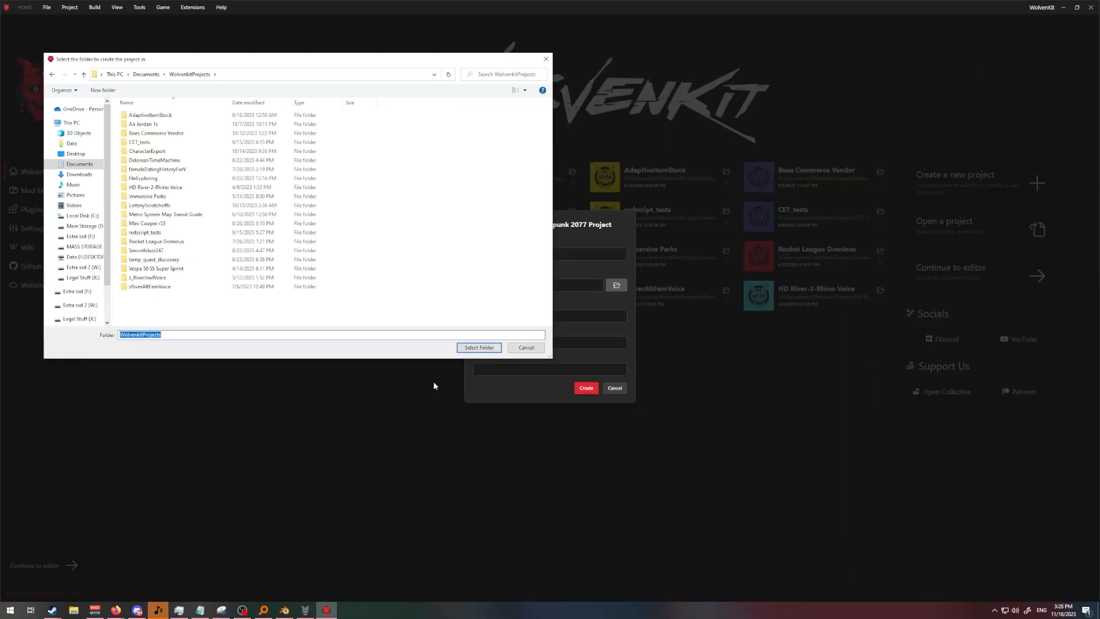
left_click(474, 347)
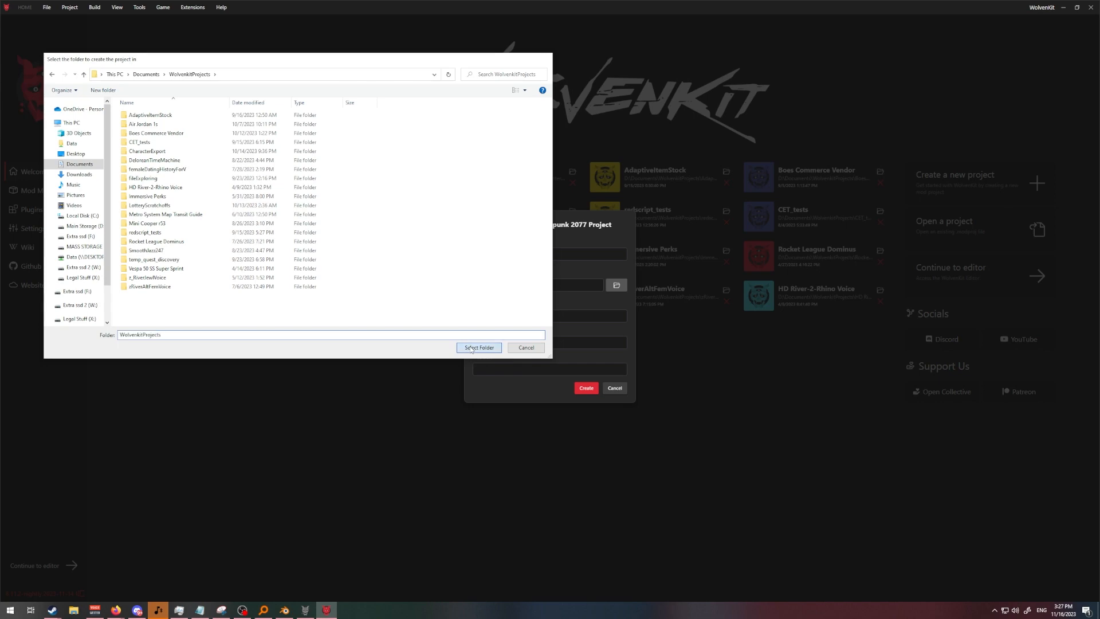
left_click(585, 389)
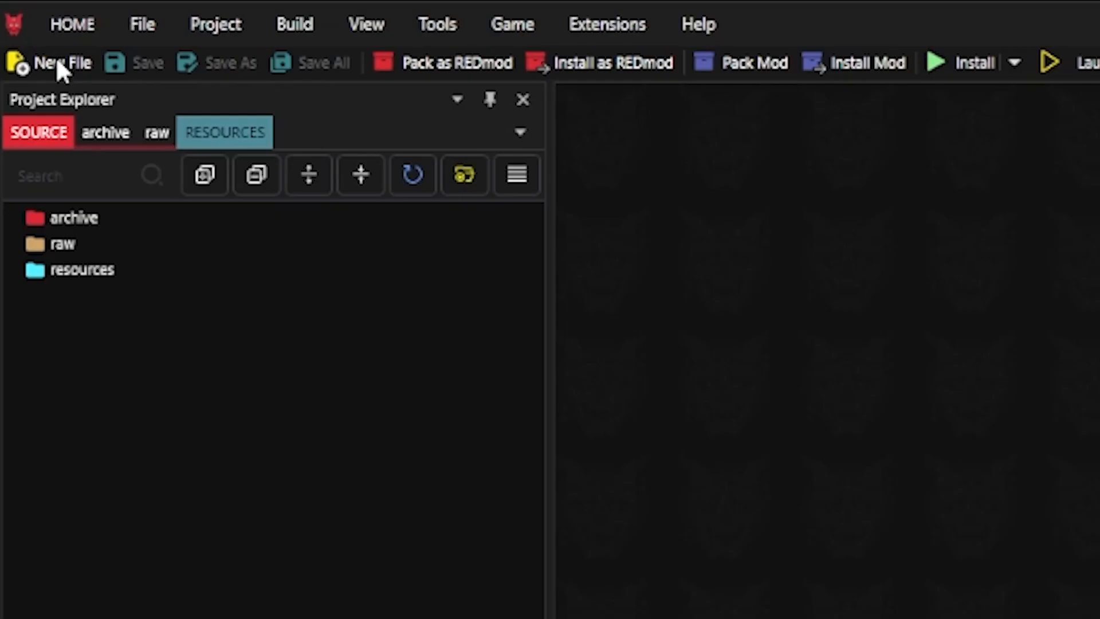
Create a new TweakXL file from the TweakDB category, named LexusLFA.yaml in r6\tweaks\LexusLFA.
left_click(58, 61)
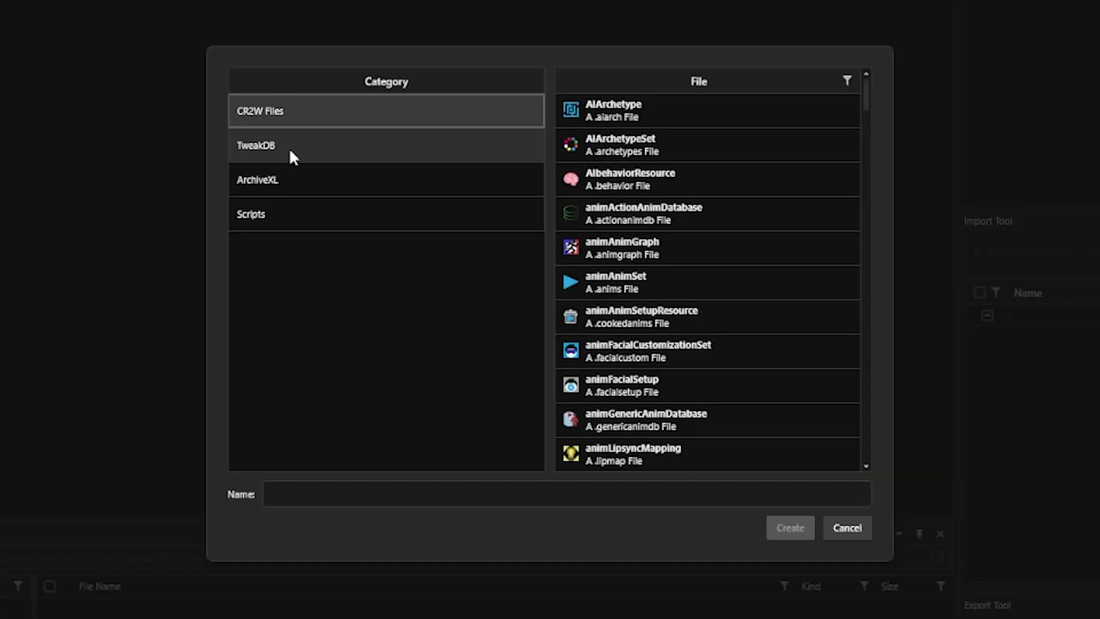
left_click(289, 147)
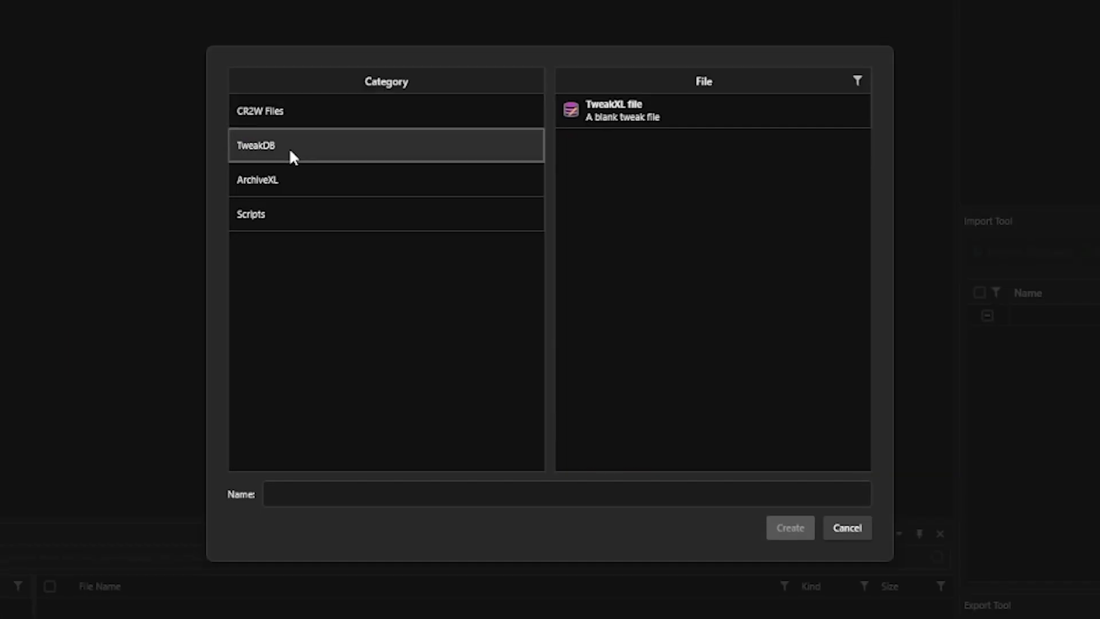
left_click(632, 107)
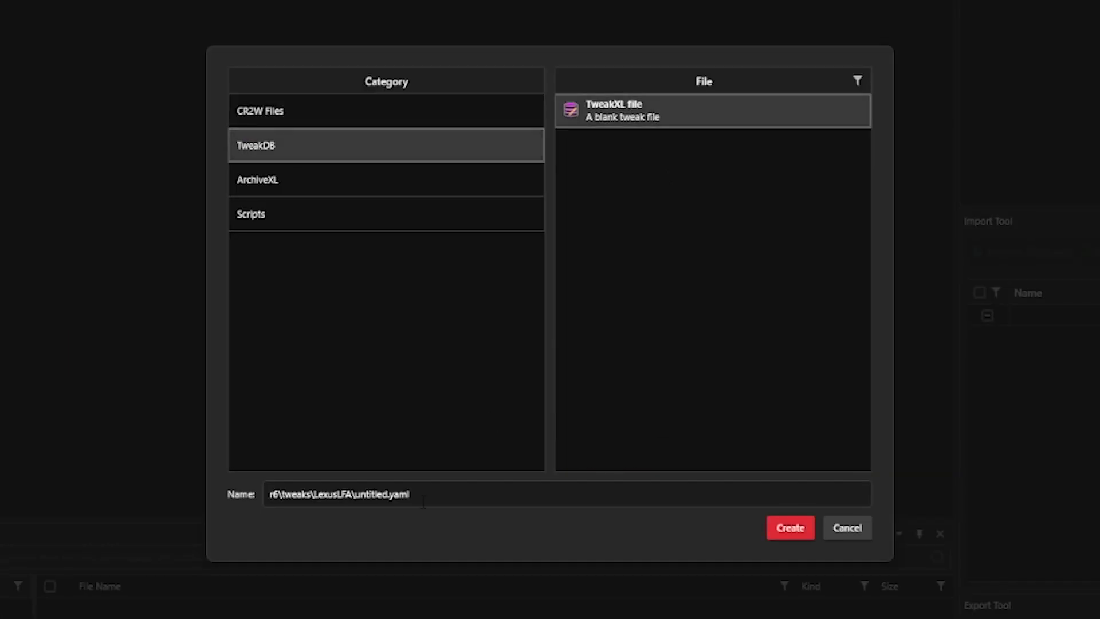
left_click(387, 494)
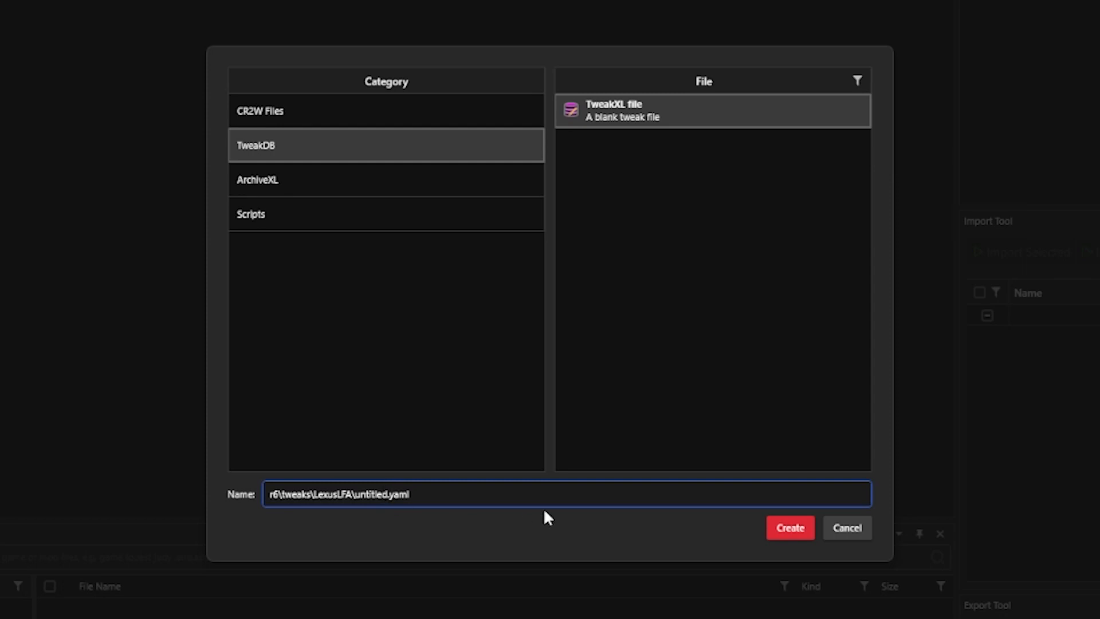
key("BackSpace")
key("BackSpace")
key("BackSpace")
key("BackSpace")
key("BackSpace")
key("BackSpace")
key("BackSpace")
key("BackSpace")
type("LexusLFA")
left_click(793, 528)
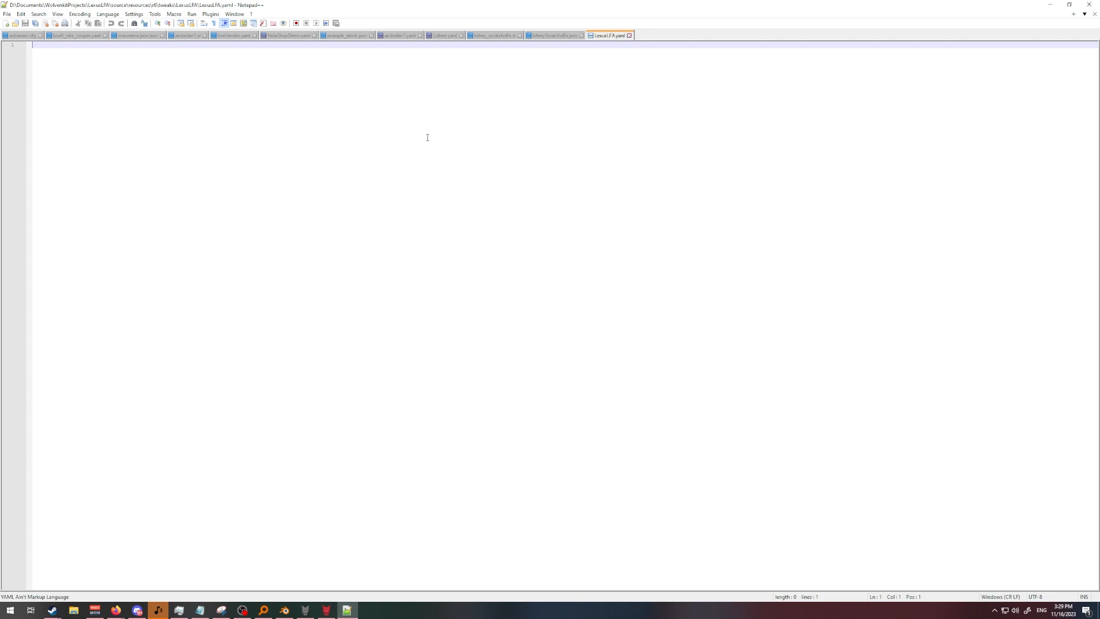
In Notepad++, write the record header "Vehicle.boe6_lexusLFA_base:" in LexusLFA.yaml with an indented "$base:" key below it.
scroll(221, 130, "up", 5, "ctrl")
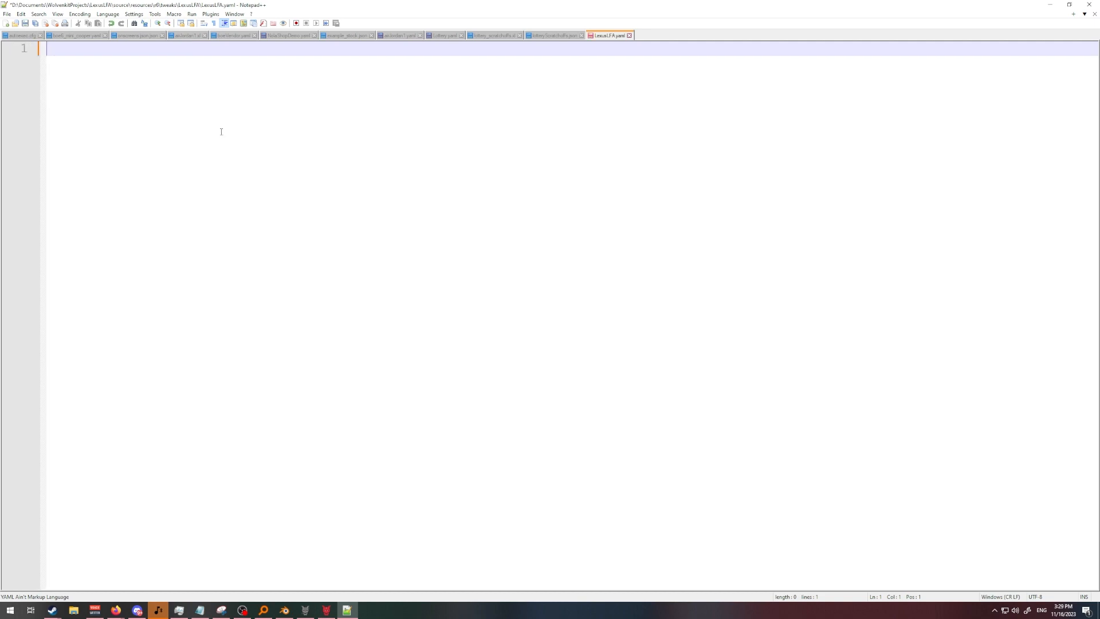
type("Vehicle.boe6_lexusLFA")
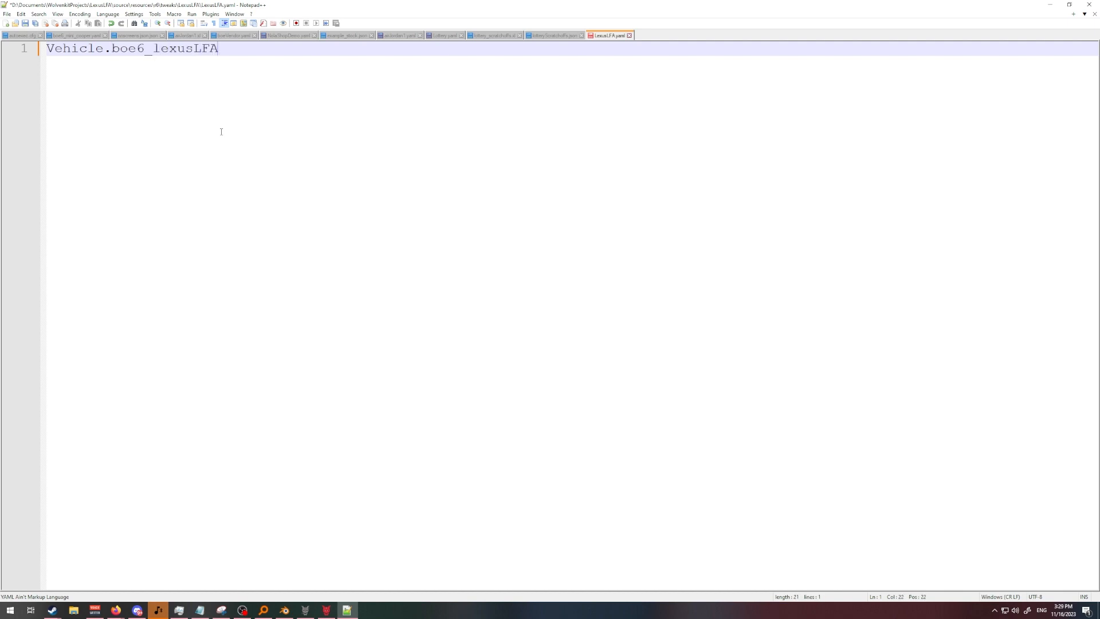
type("_base:")
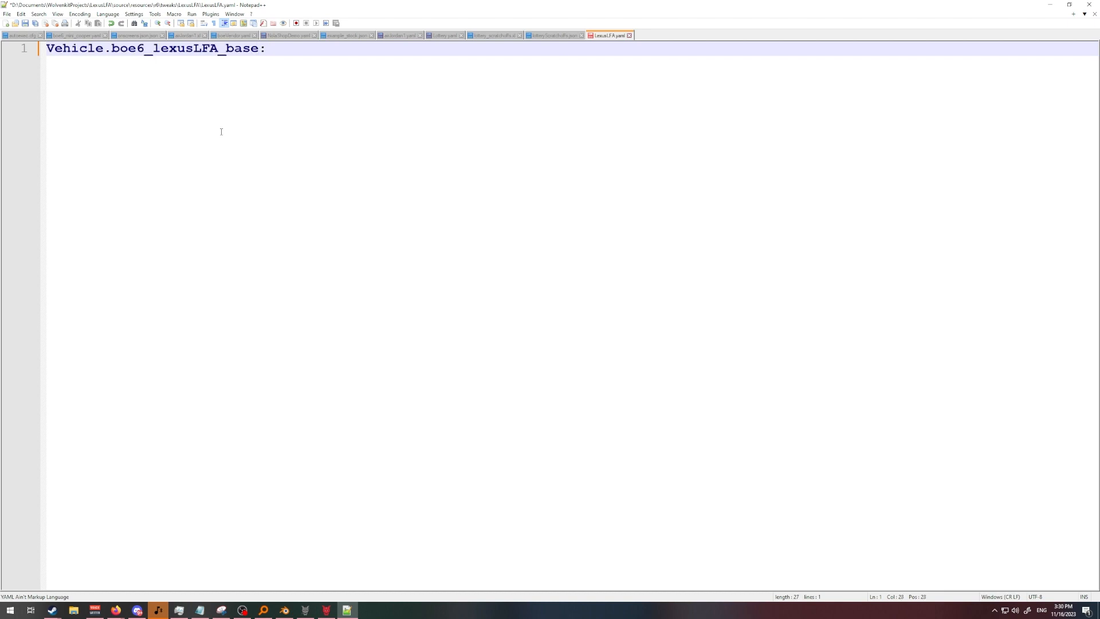
key("Return")
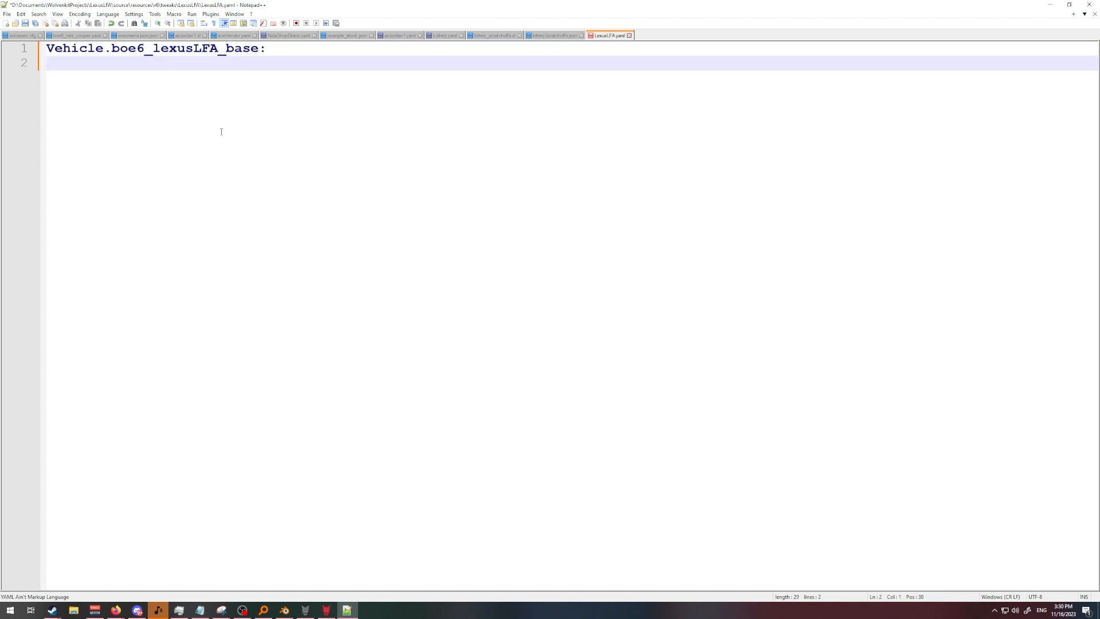
key("Tab")
type("$base:")
Switch to WolvenKit and open the Tweak Browser as a widened floating window over the workspace.
key("alt+Tab")
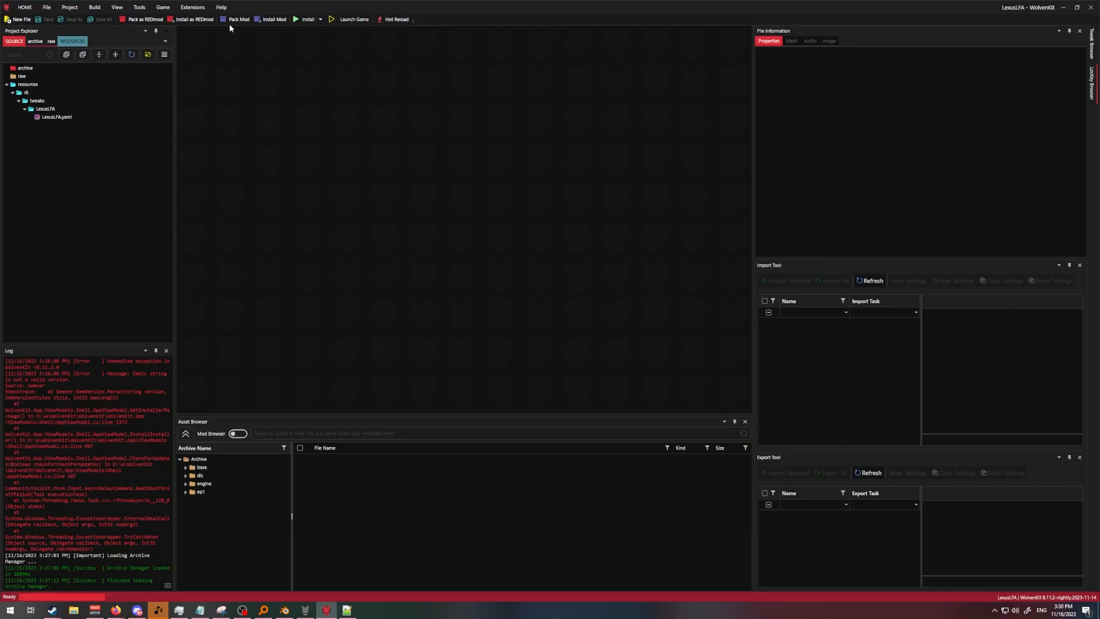
left_click(137, 10)
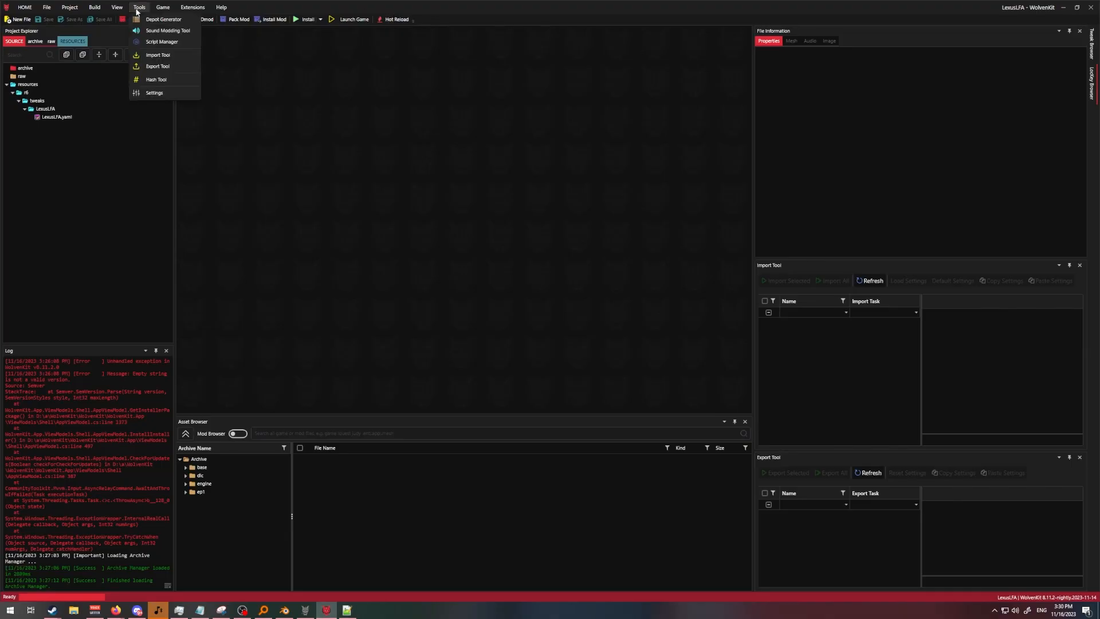
left_click(1091, 46)
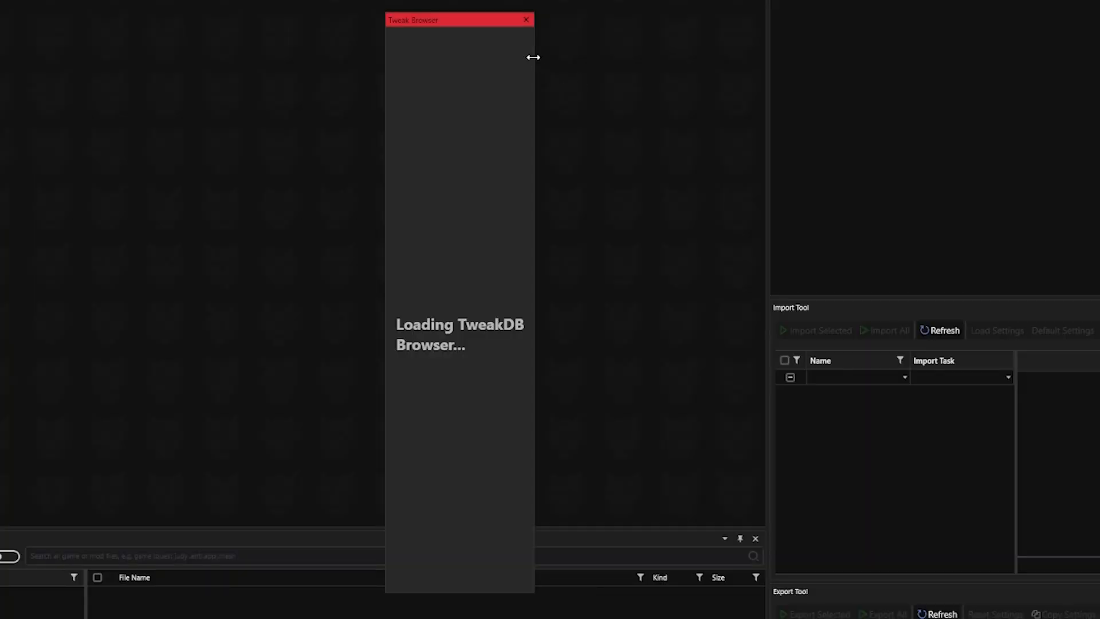
left_click_drag(534, 57, 1099, 80)
left_click_drag(750, 20, 533, 59)
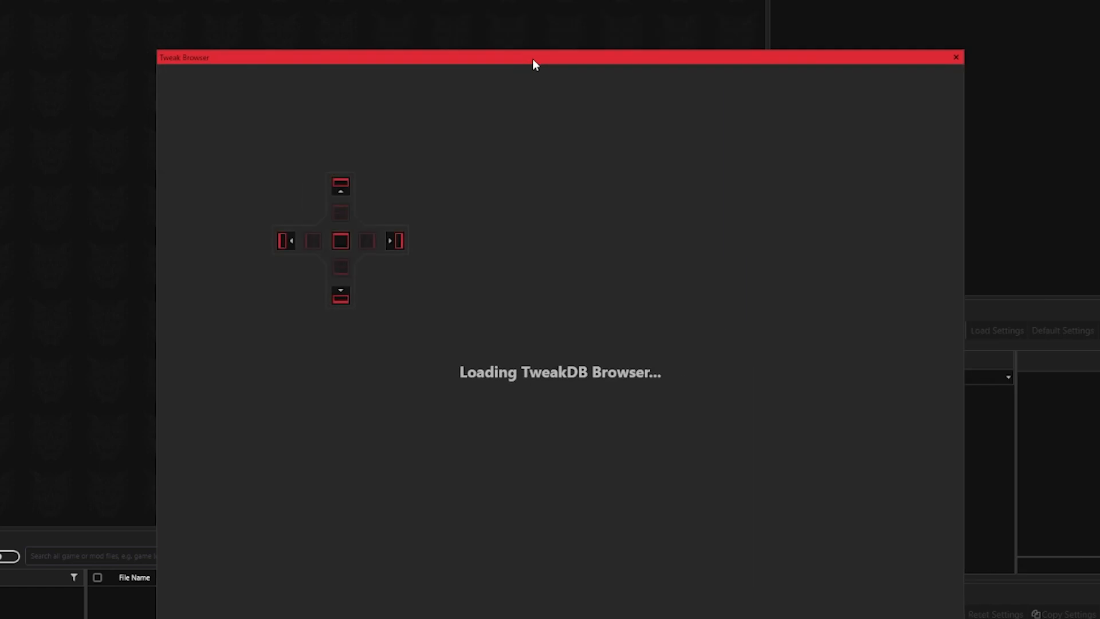
Search the tweak records for "vehicle." and open the Vehicle.v_sport1_rayfield_caliburn record.
type("vehic")
type("le")
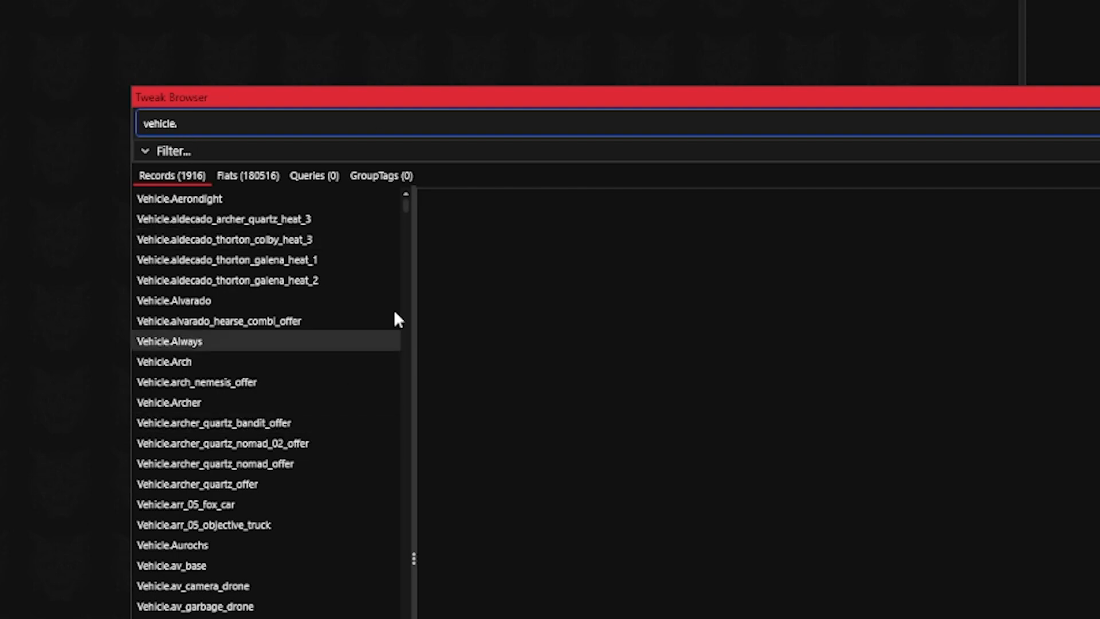
type(".")
scroll(308, 356, "down", 20)
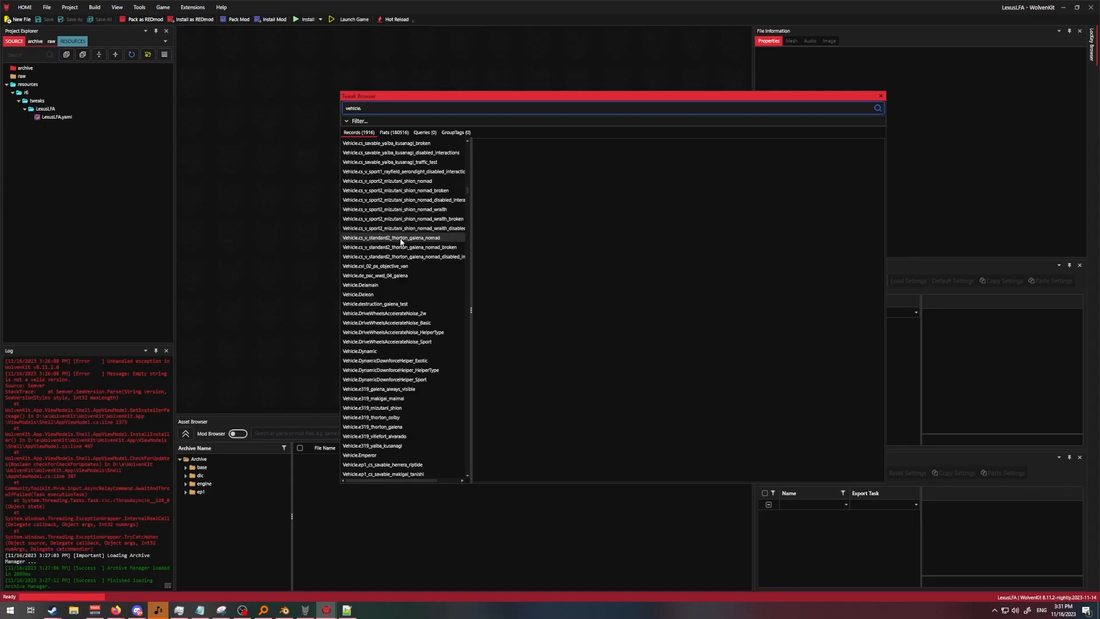
scroll(421, 229, "down", 15)
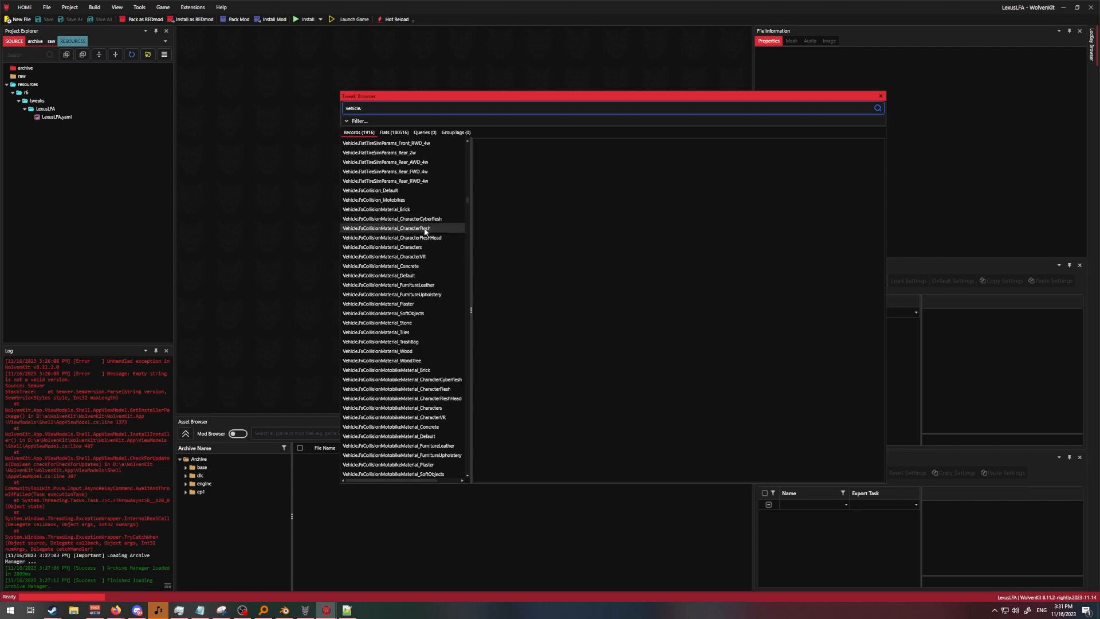
scroll(425, 231, "down", 10)
left_click_drag(467, 209, 476, 350)
scroll(411, 281, "up", 15)
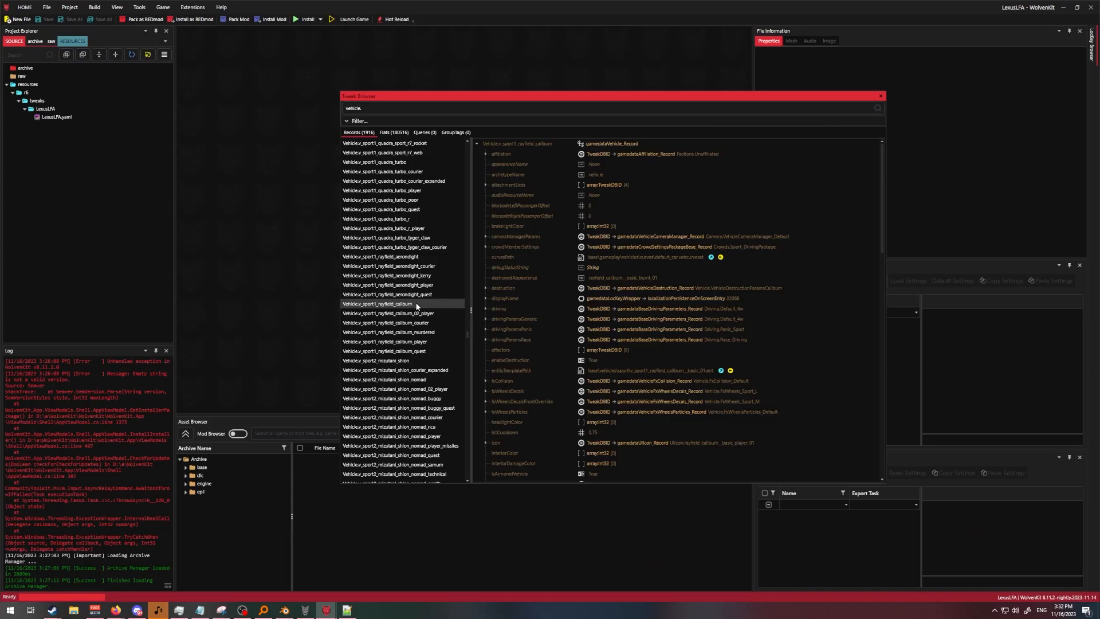
Back in Notepad++, set the $base value to Vehicle.v_sport1_rayfield_caliburn and begin a new line.
key("alt+Tab")
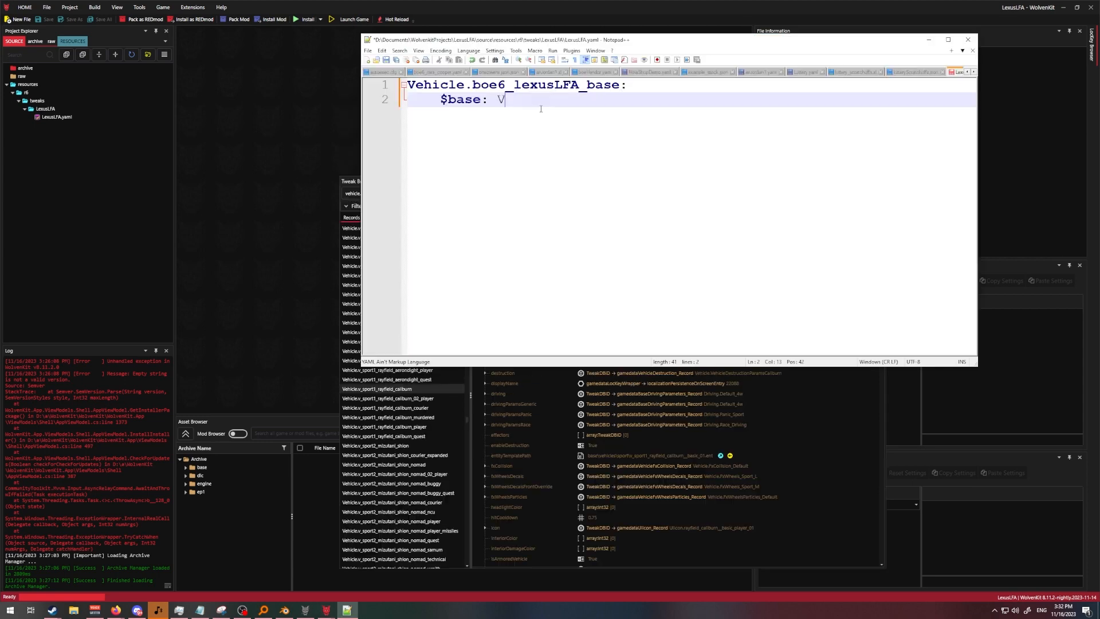
type("Vehicle.v_sport1_rayfield_caliburn")
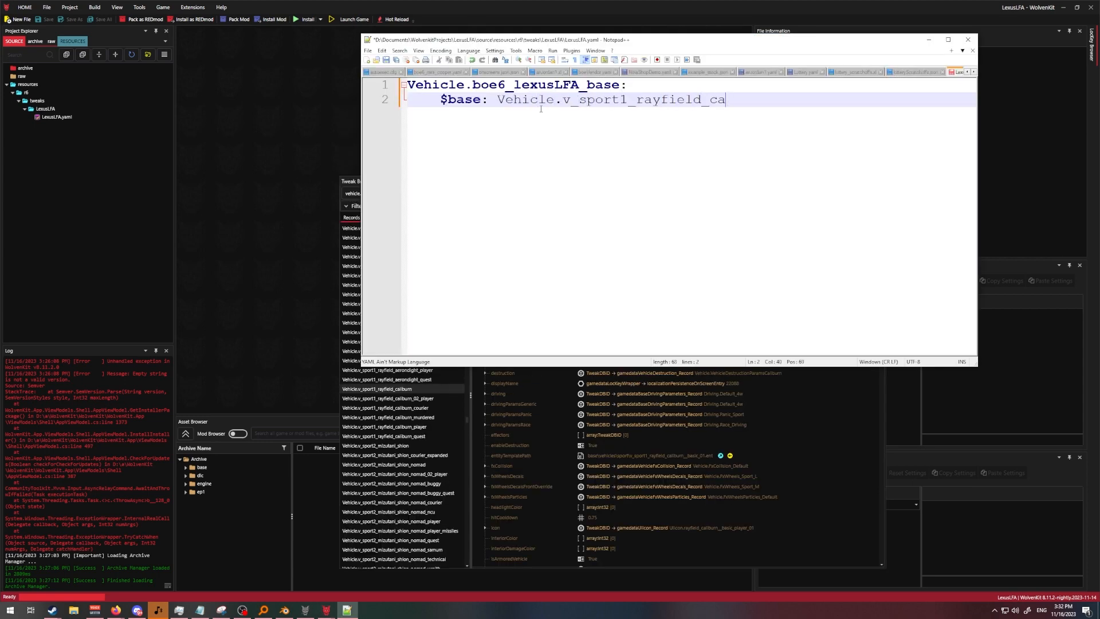
key("Return")
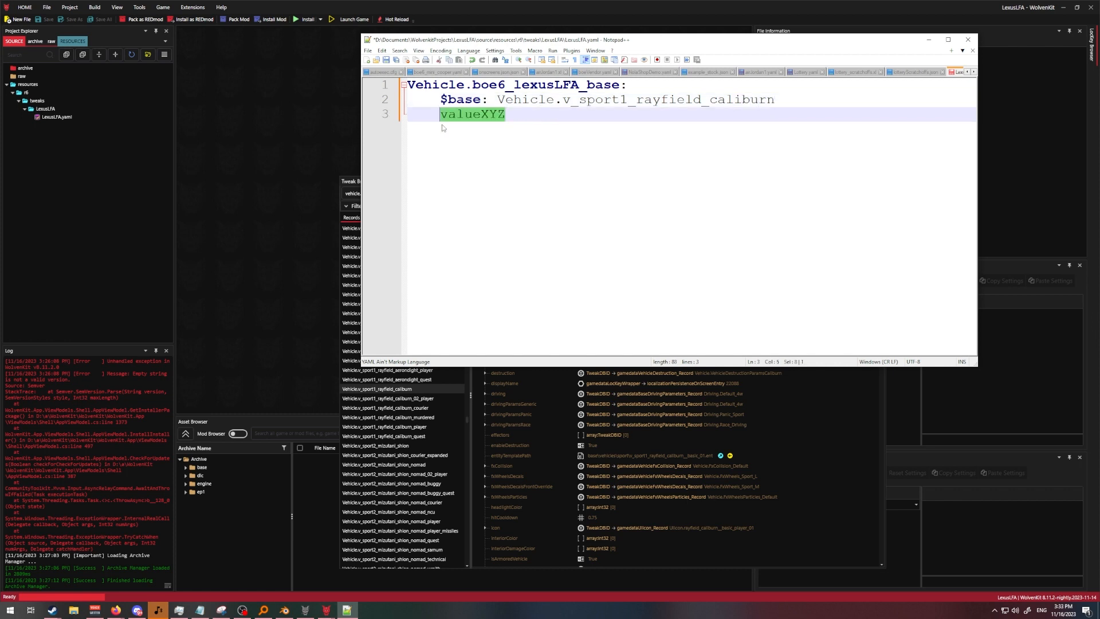
Add an appearanceName entry with the value boe6_lexusLFA_base under the $base line.
type("appear")
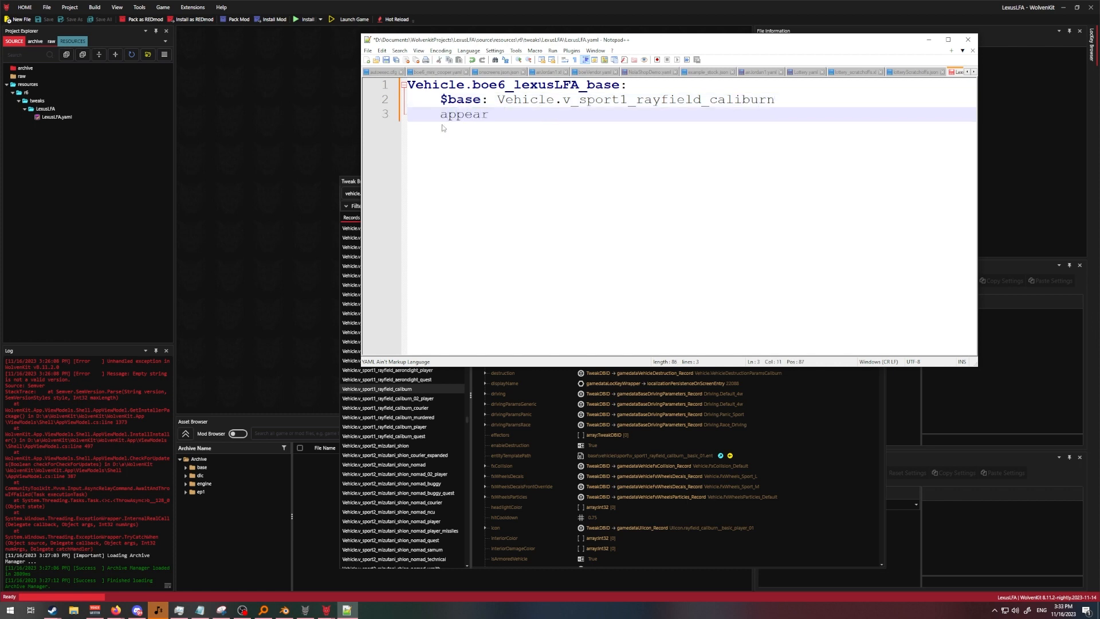
type("anceName:")
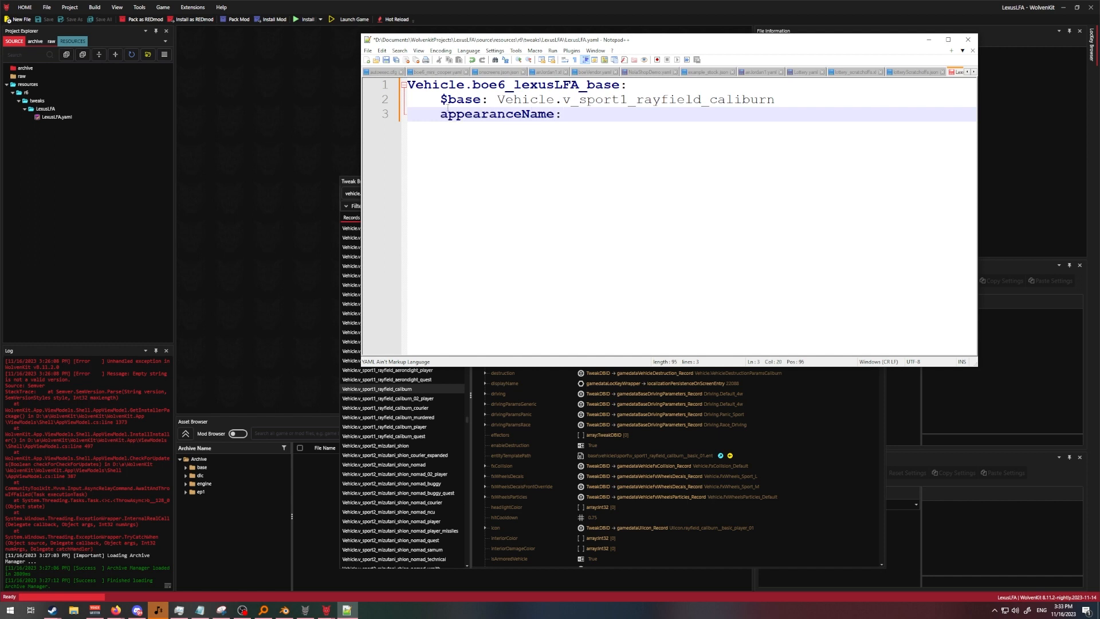
key("Home")
key("shift+Right")
left_click_drag(522, 115, 530, 115)
left_click(602, 113)
type("boe6_lexusLFA_base")
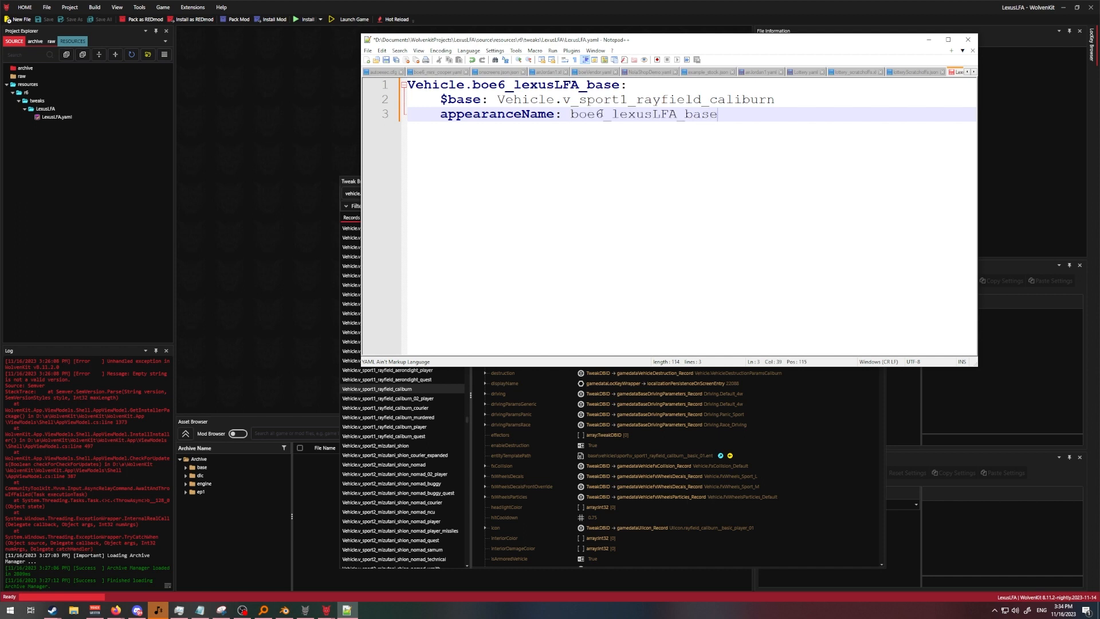
Add a displayName entry with the value boe6_lexusLFA_name below appearanceName.
key("Return")
type("displayName")
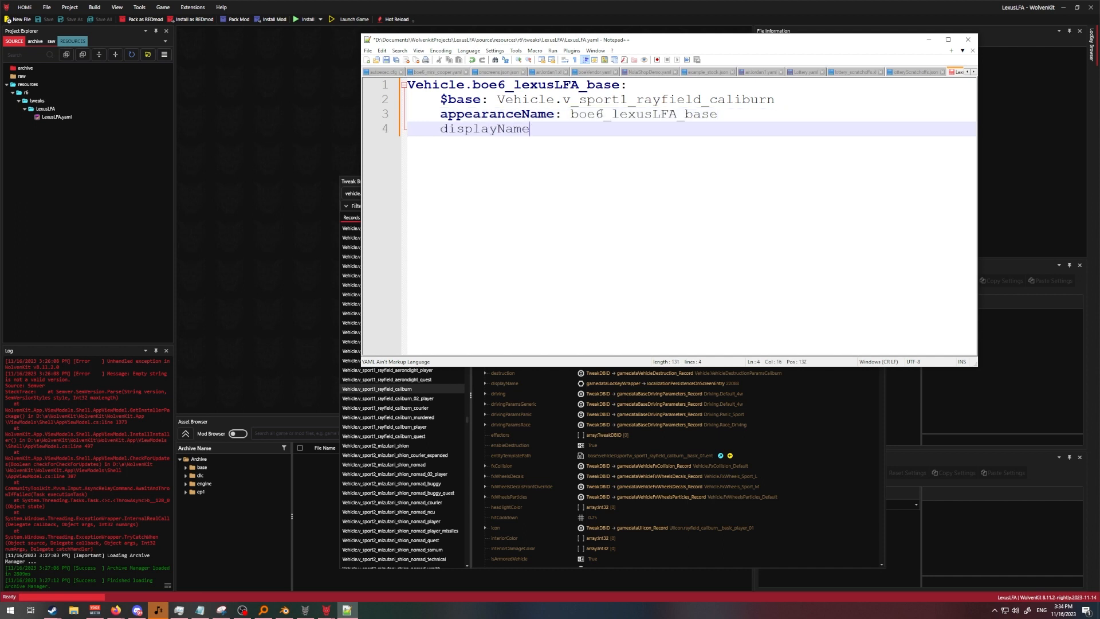
type(":")
type("boe6_lexus")
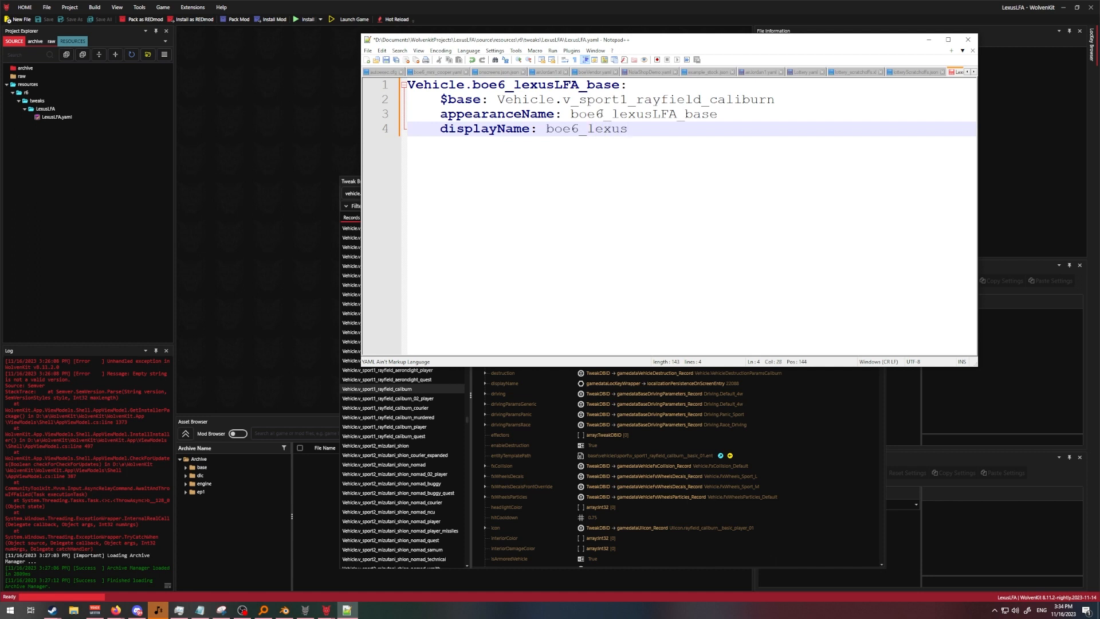
type("LFA_name")
Add an entityTemplatePath key with no value below displayName, and select the $base record name.
key("Return")
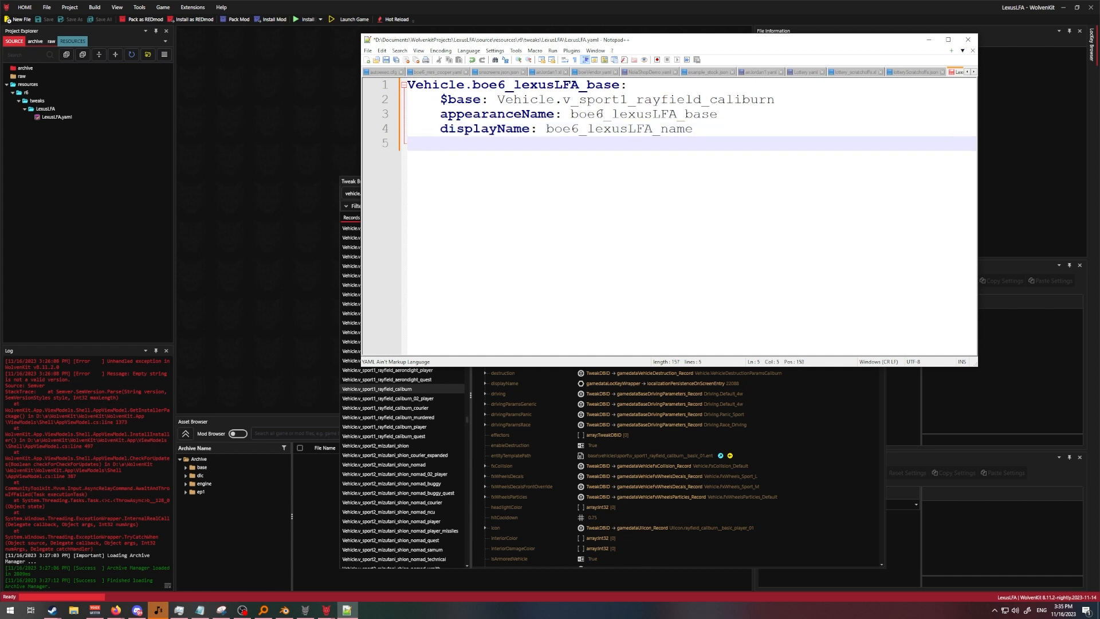
type("entityTemplatePath:")
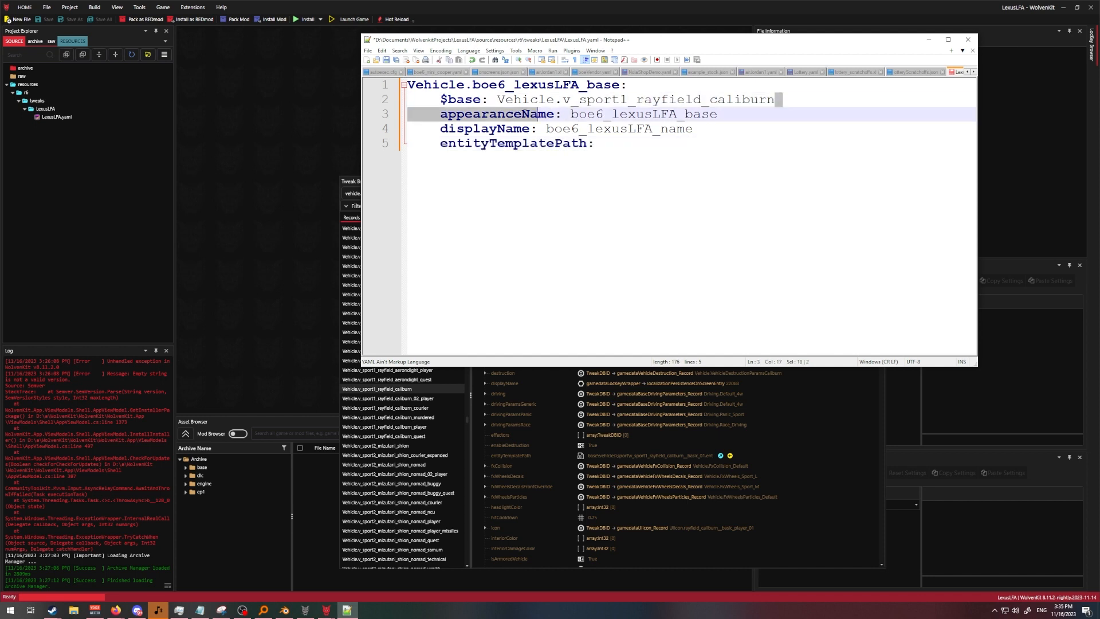
left_click_drag(777, 100, 496, 99)
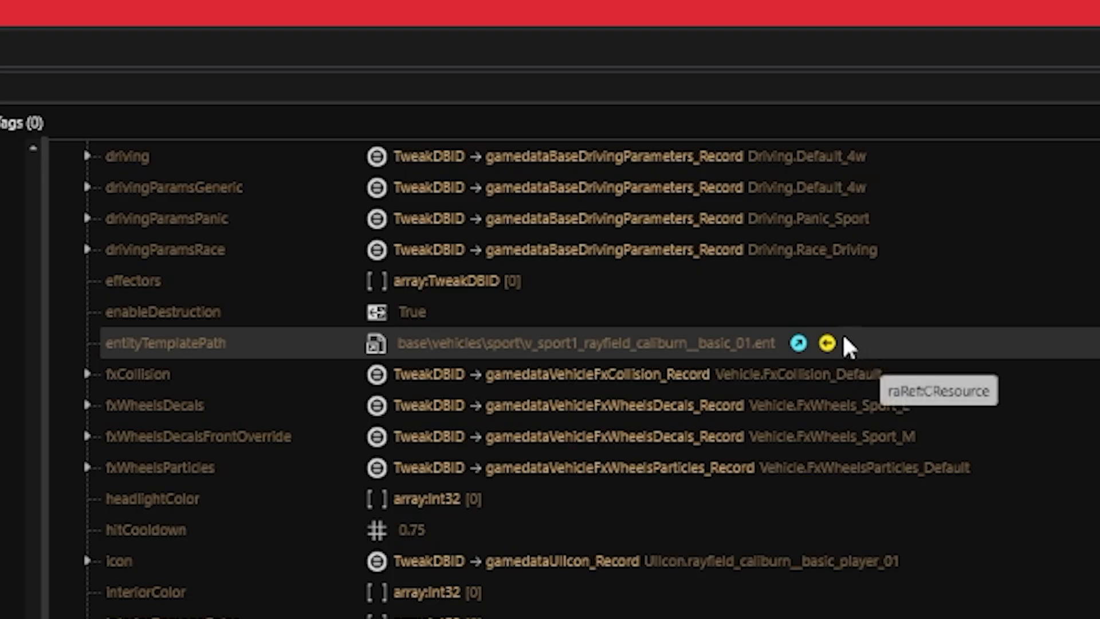
In WolvenKit, add the Caliburn record's entityTemplatePath file to the project and open v_sport1_rayfield_caliburn__basic_01.ent.
left_click(827, 342)
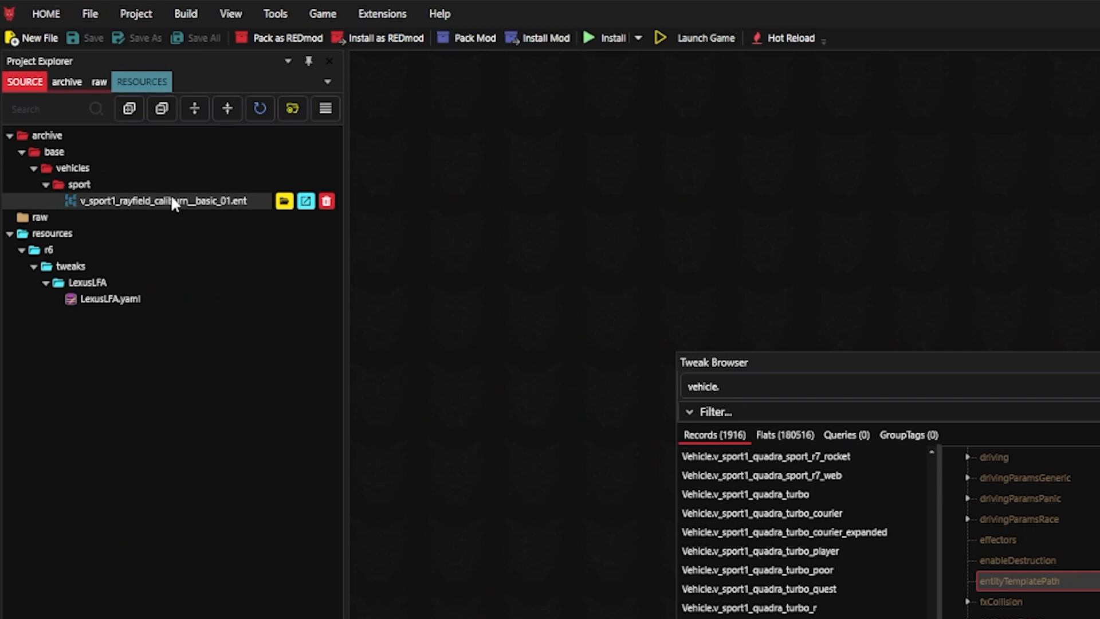
double_click(172, 201)
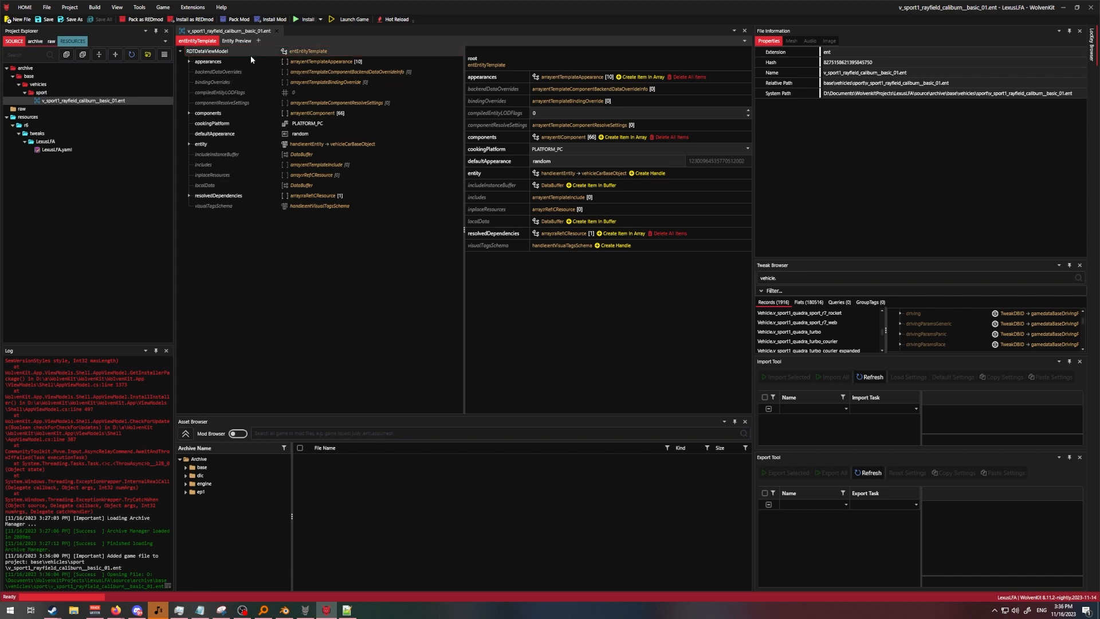
left_click(251, 55)
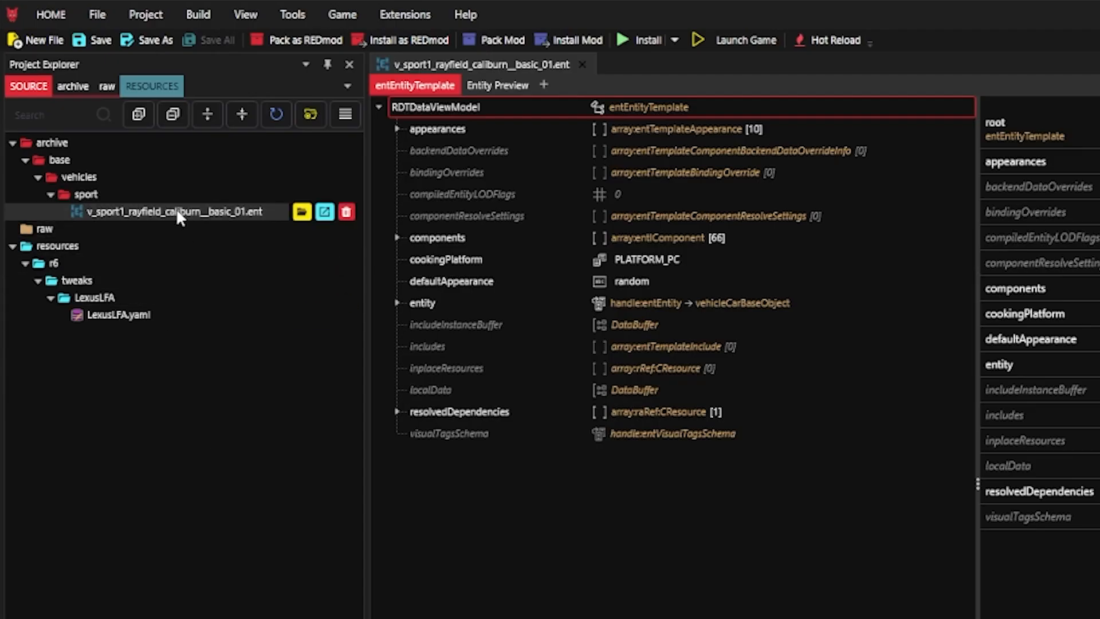
Rename the v_sport1_rayfield_caliburn__basic_01.ent file in the project to boe6_lexusLFA.ent.
right_click(84, 99)
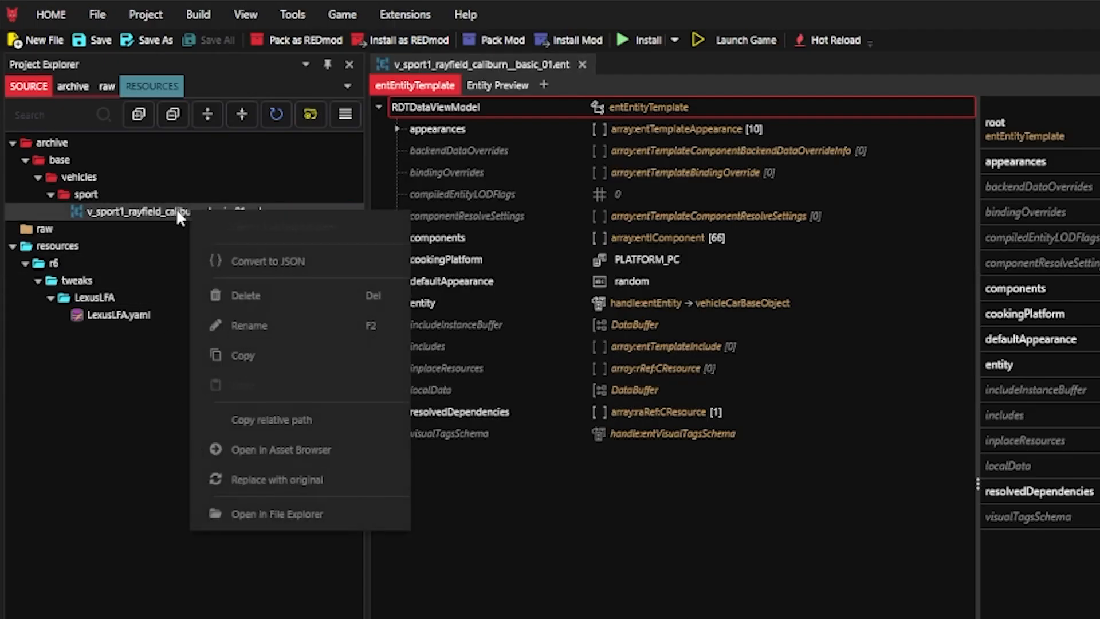
left_click(270, 335)
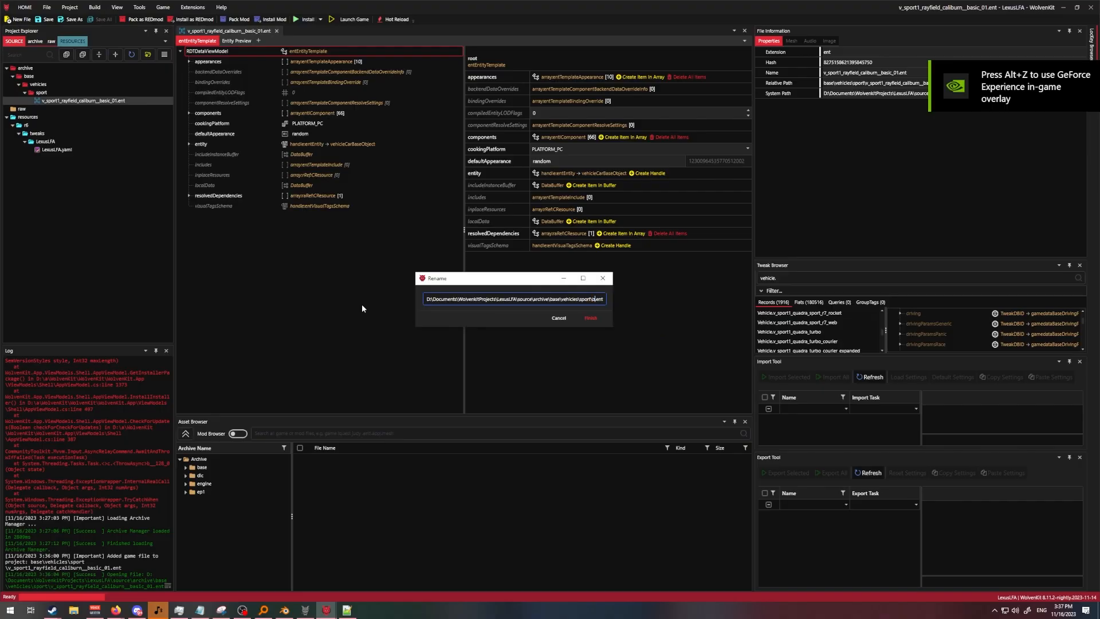
type("boe6_le")
type("xusLFA")
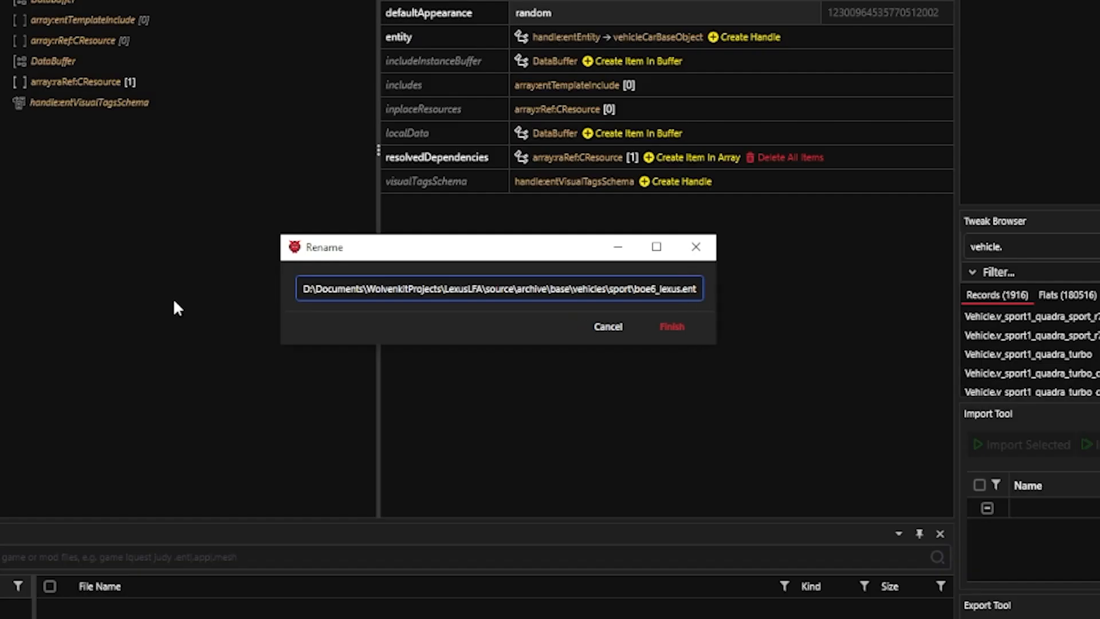
key("Return")
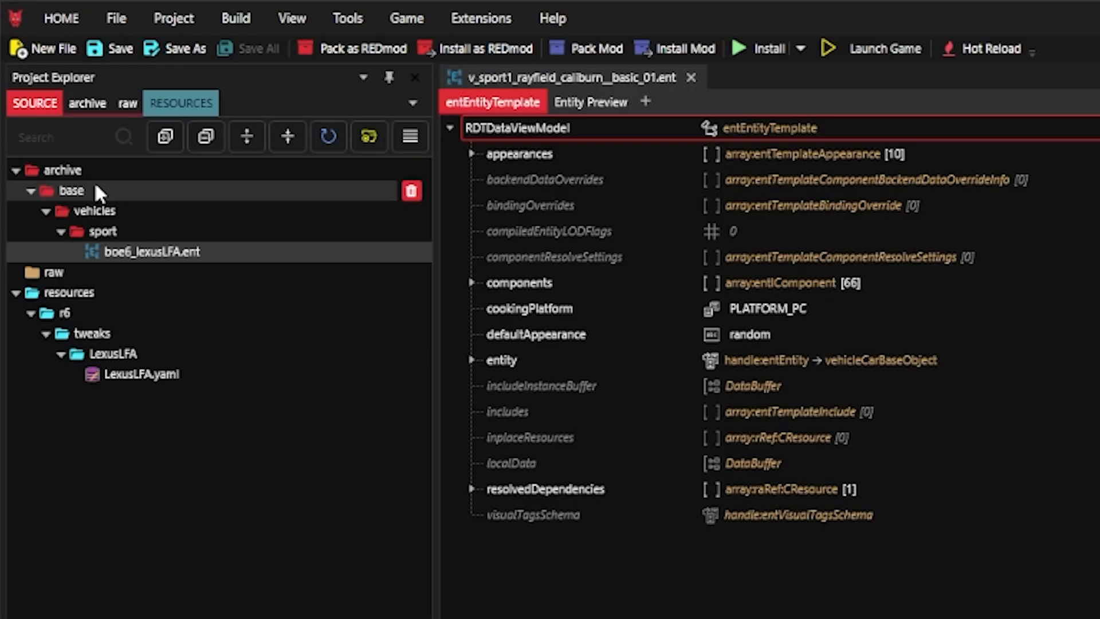
Show the renamed entity file's location in File Explorer and go up to the project's source\archive folder.
left_click(80, 173)
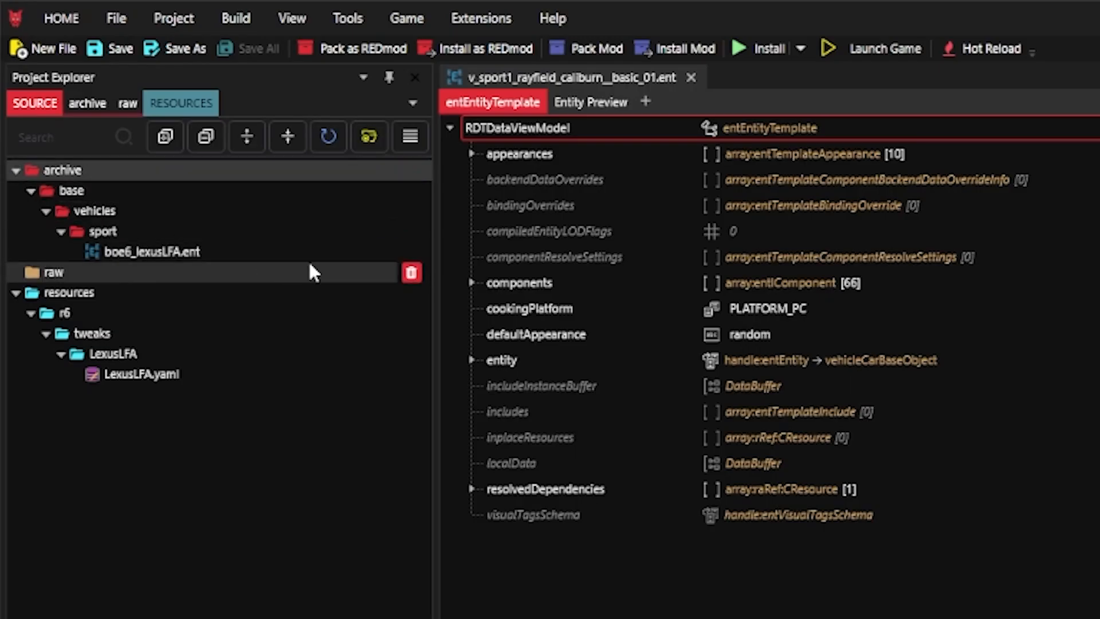
left_click(353, 259)
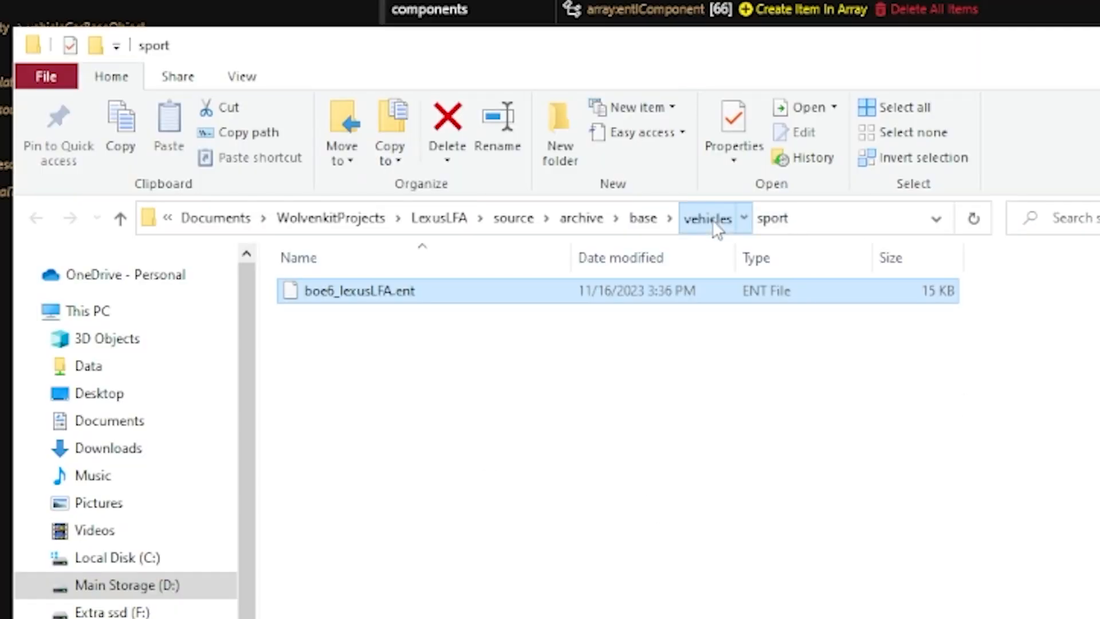
left_click(713, 219)
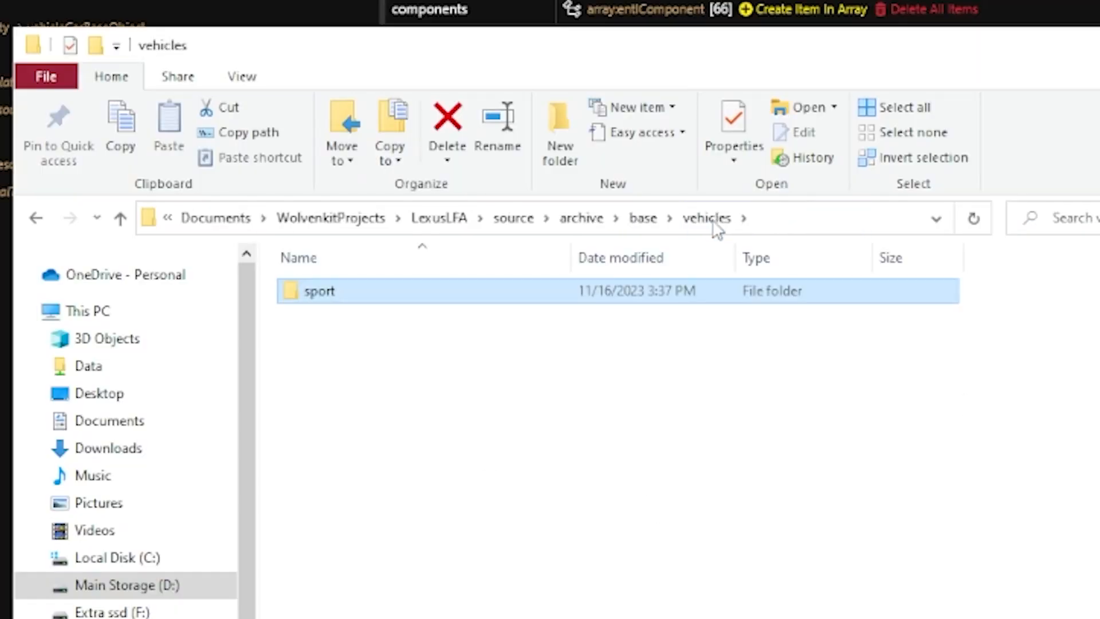
left_click(593, 217)
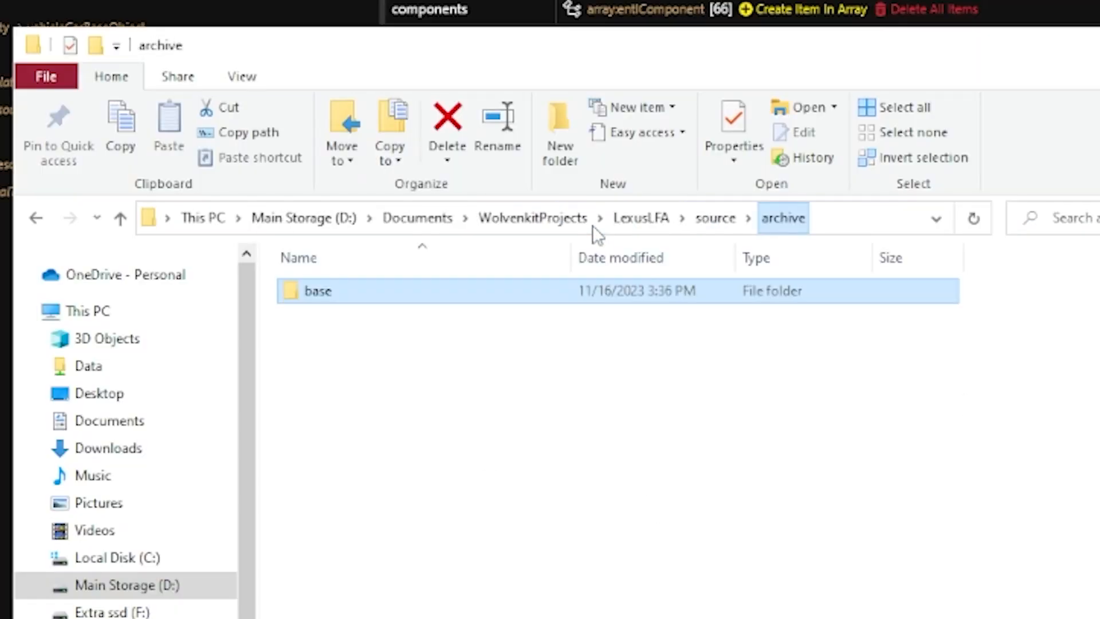
left_click(457, 424)
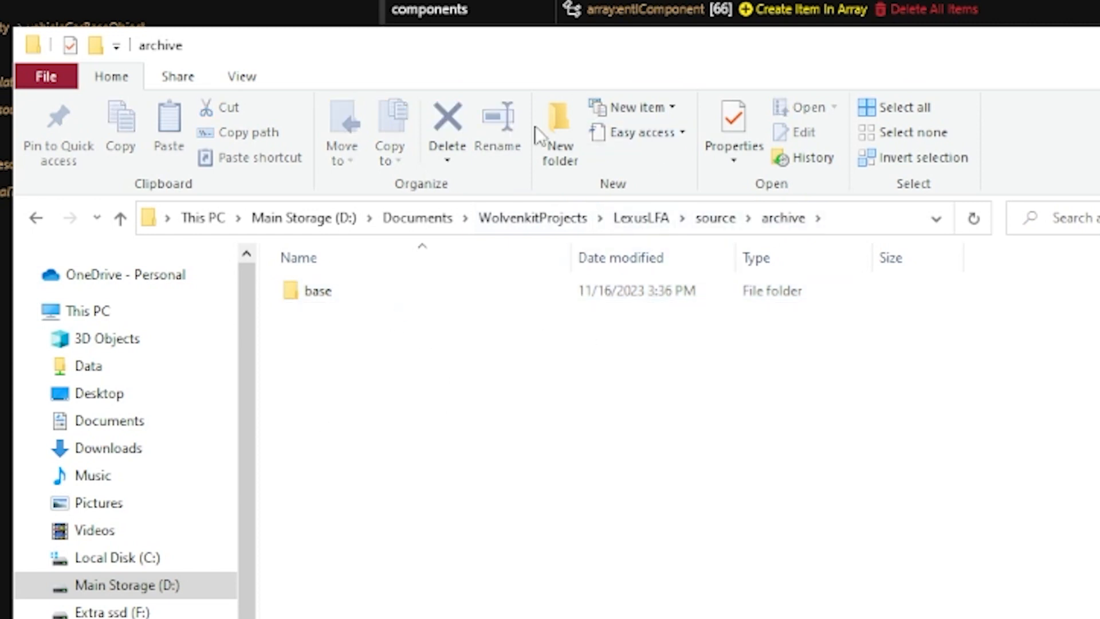
Create a folder named boe6 inside the archive folder and open it.
left_click(564, 126)
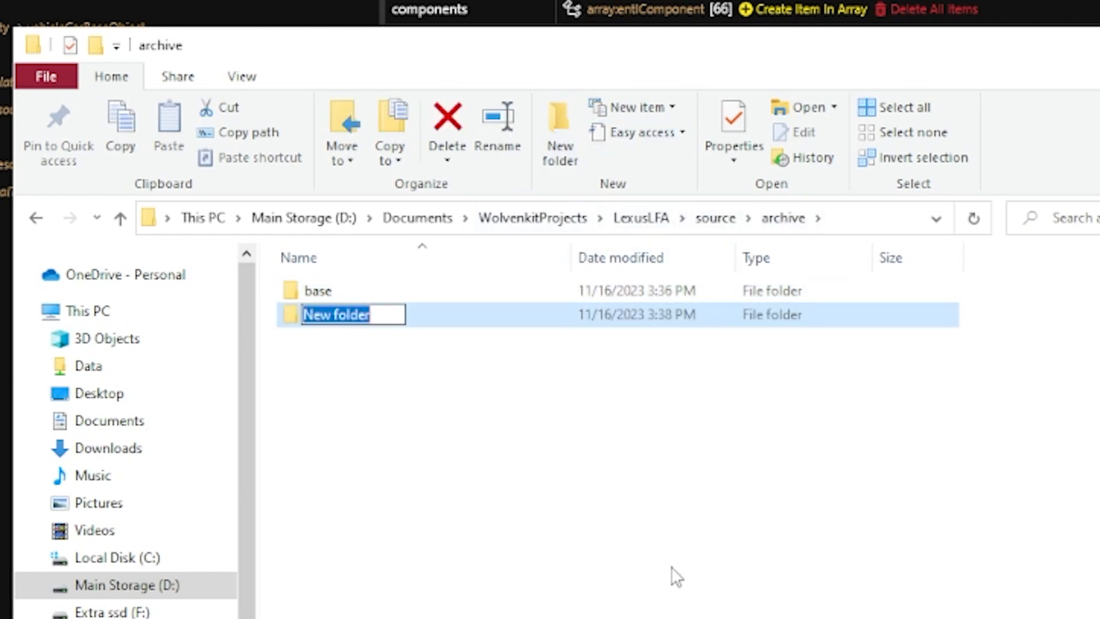
type("boe6")
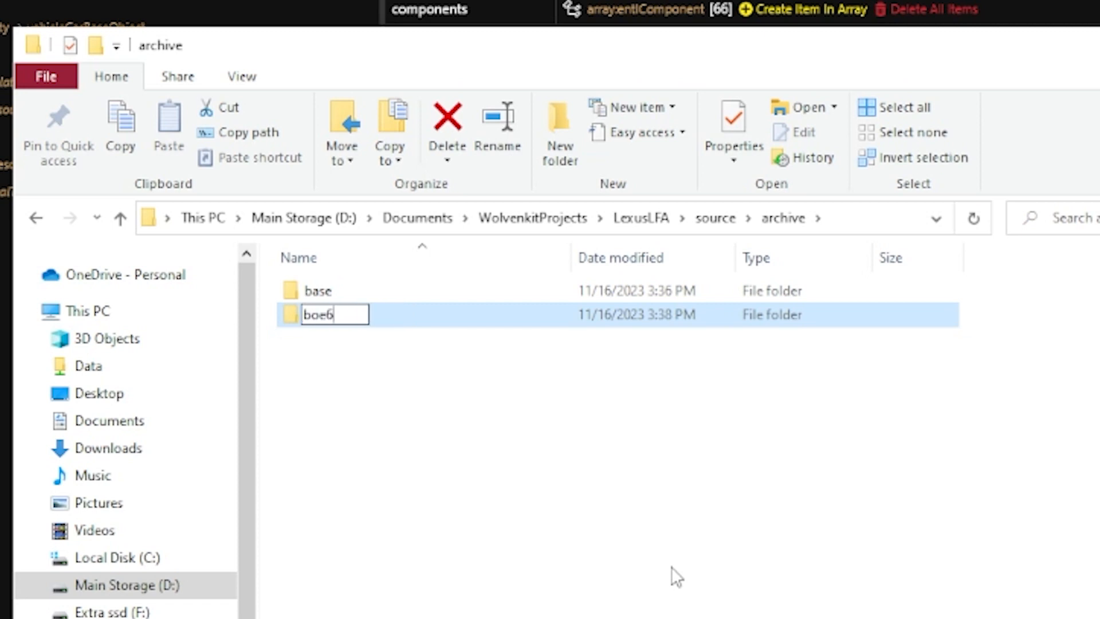
key("Return")
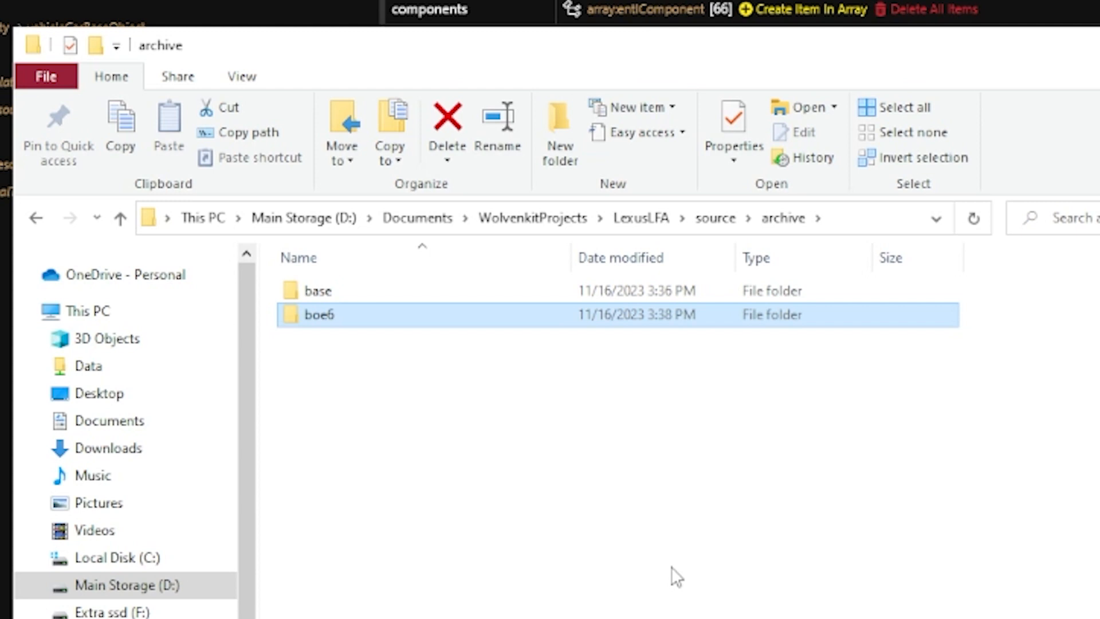
key("Return")
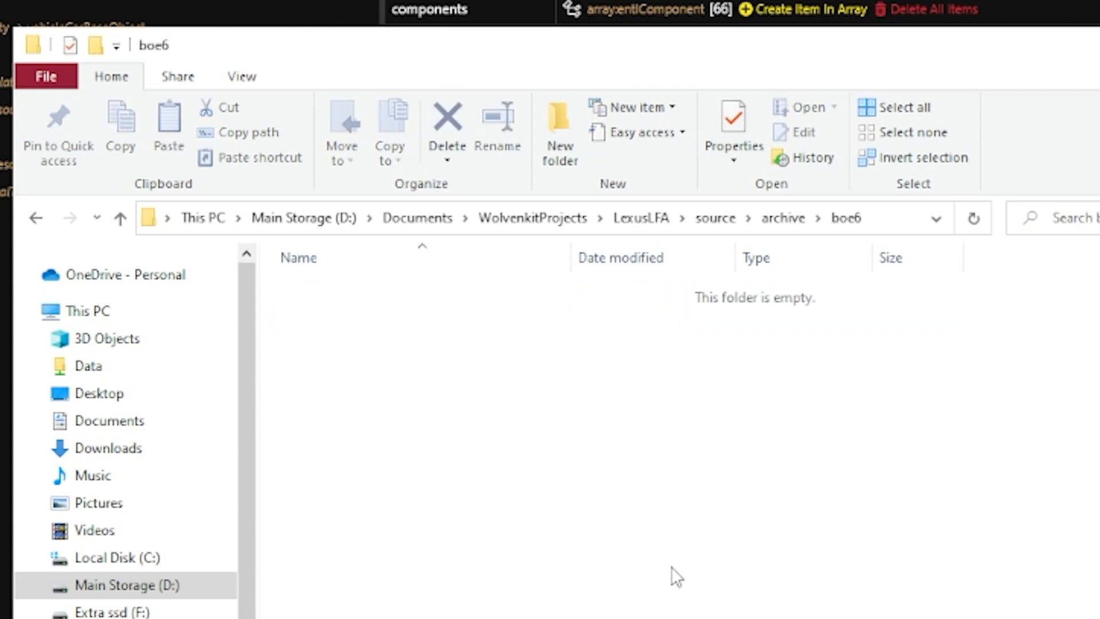
Create a lexusLFA folder inside boe6 and, back in WolvenKit, move boe6_lexusLFA.ent into it.
left_click(560, 138)
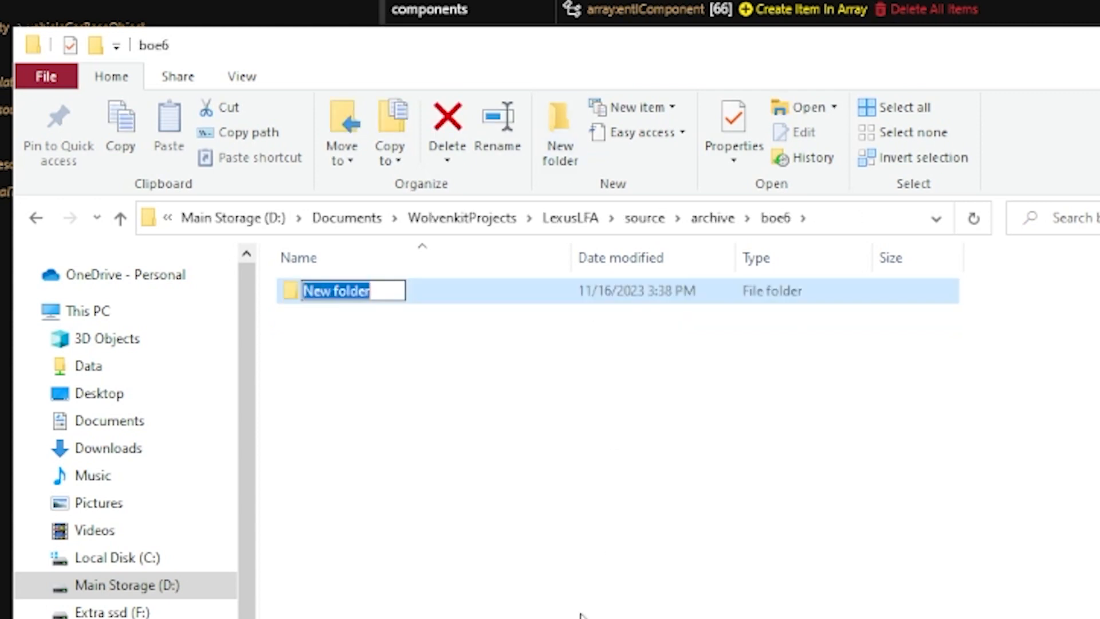
type("lexusLFA")
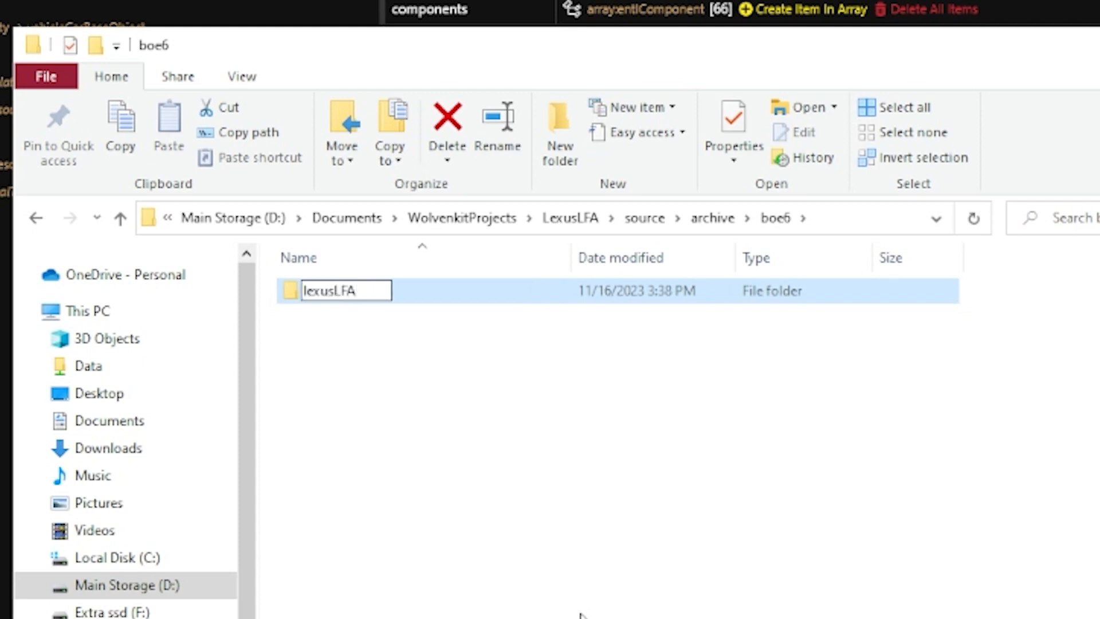
key("Return")
key("Return")
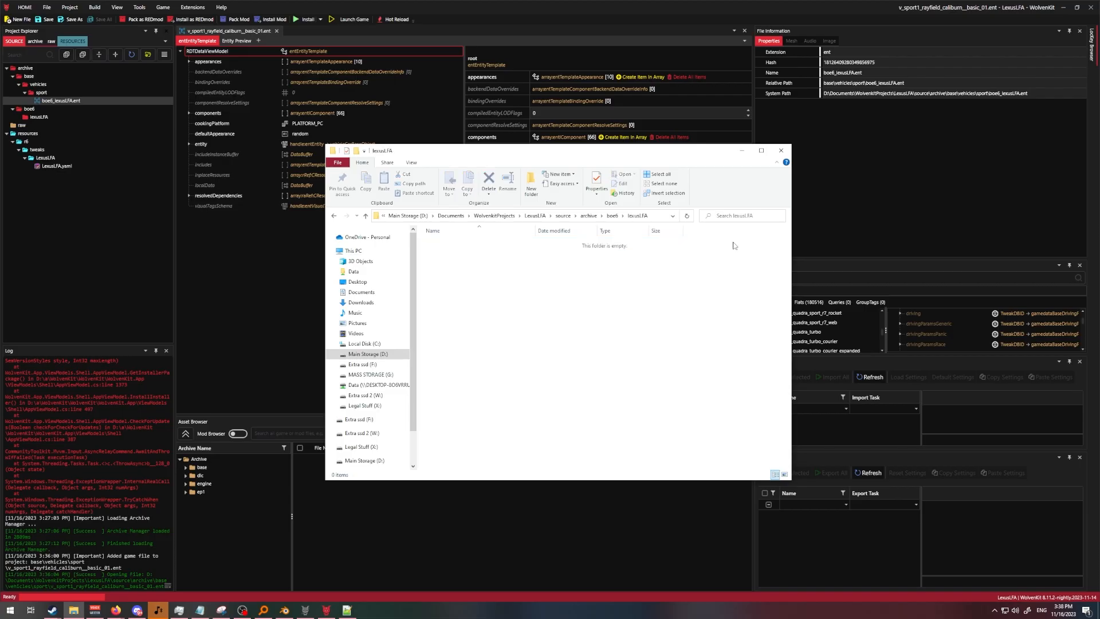
left_click(782, 151)
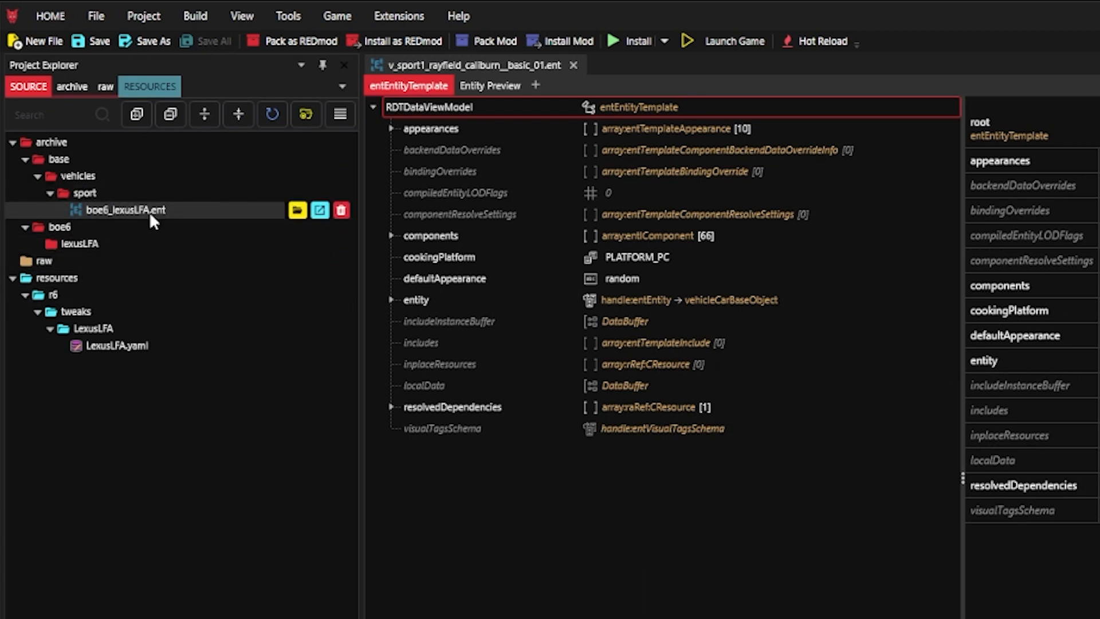
left_click_drag(147, 211, 114, 242)
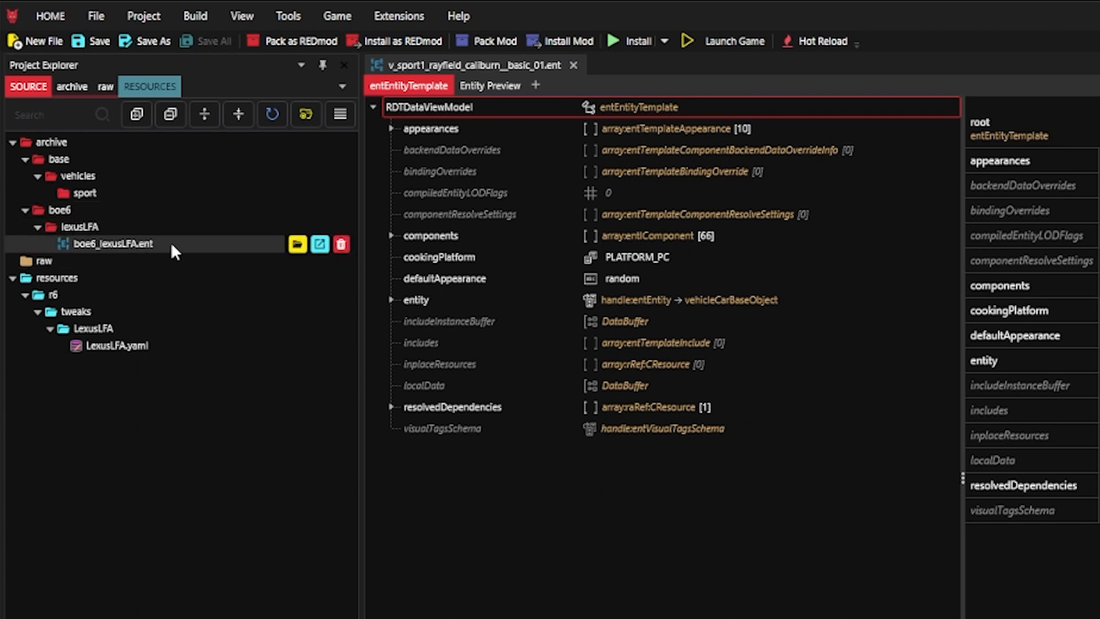
Copy the relative path of boe6_lexusLFA.ent and paste it as the entityTemplatePath value in Notepad++, giving boe6\lexusLFA\boe6_lexusLFA.ent.
right_click(171, 193)
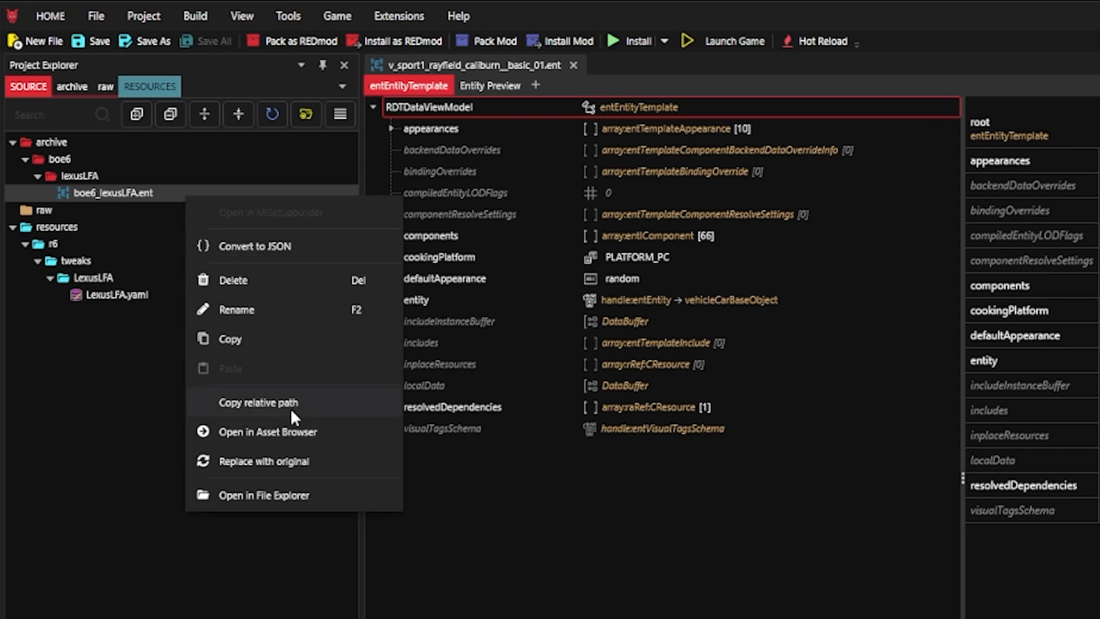
left_click(291, 408)
left_click(347, 610)
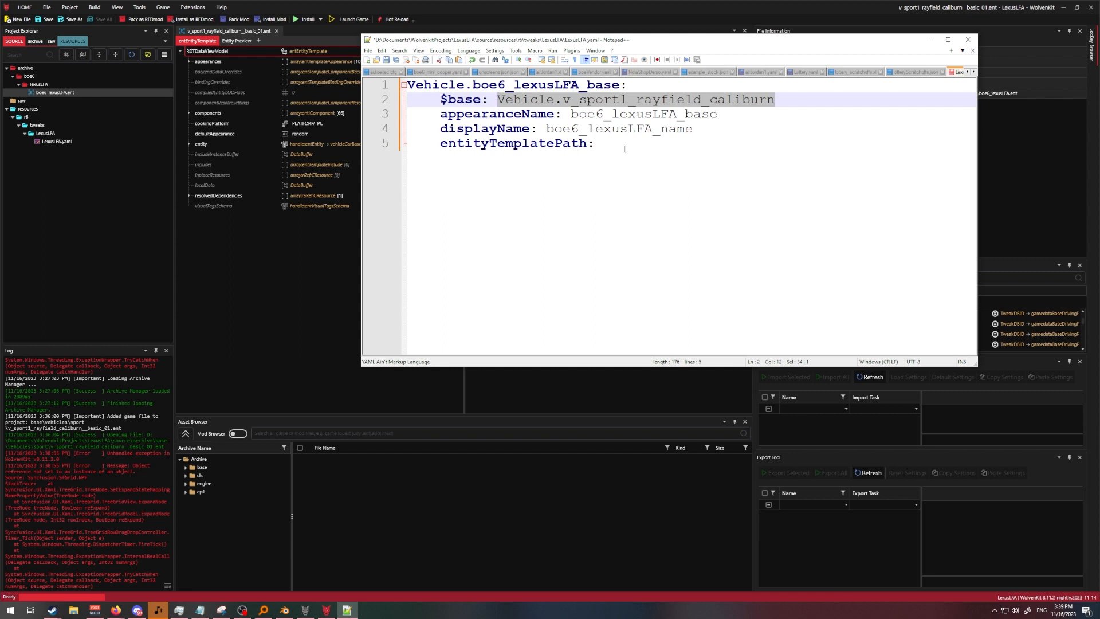
left_click(649, 151)
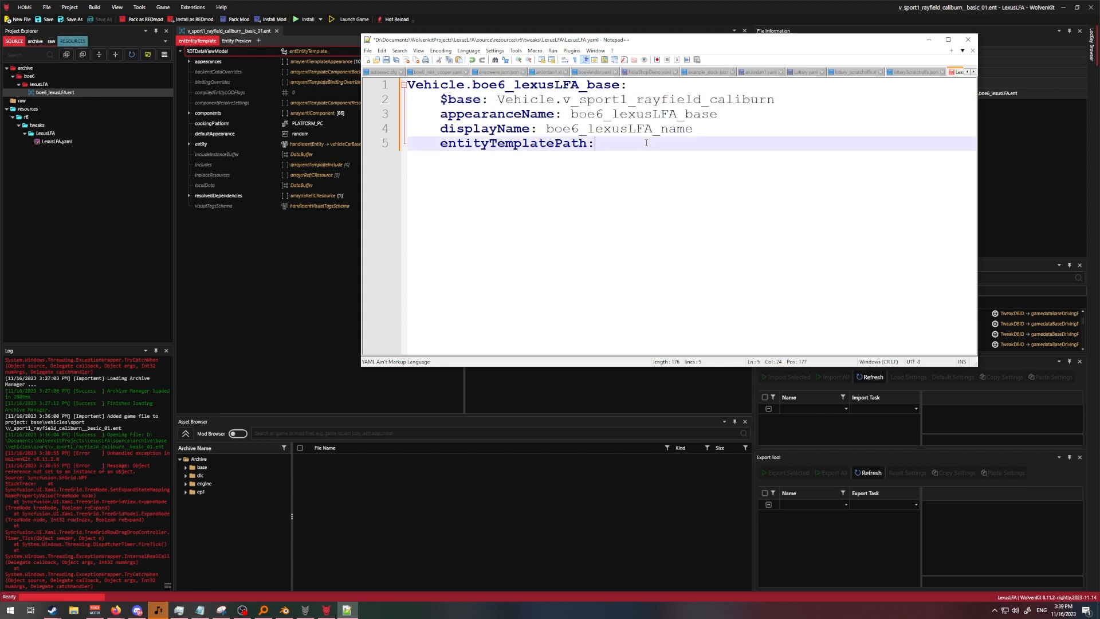
key("ctrl+v")
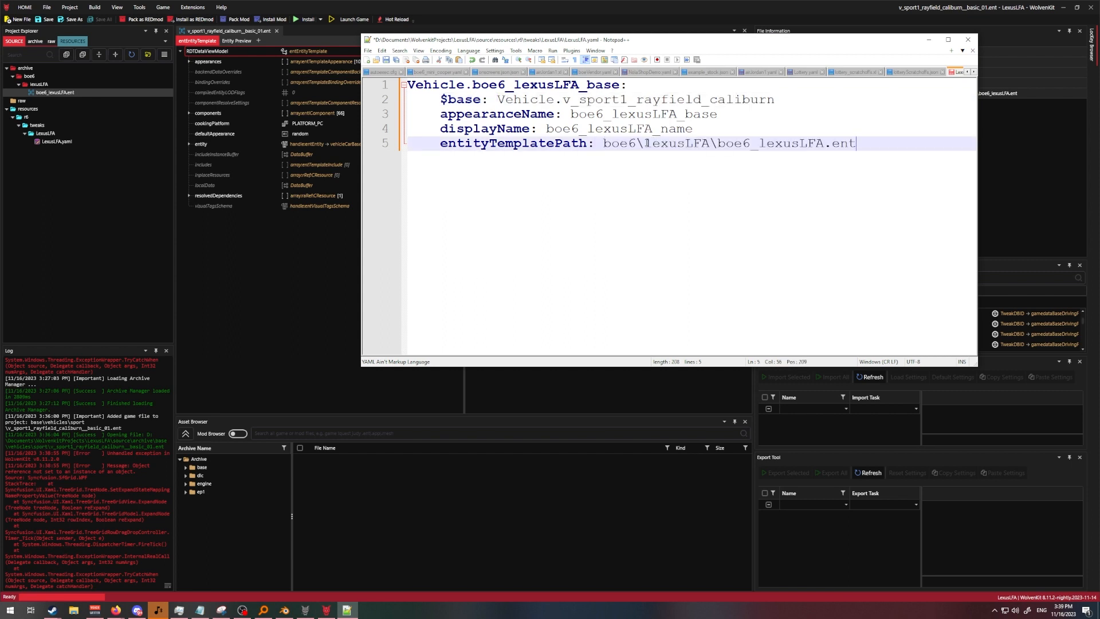
Add a Vehicle.vehicle_list.list: key below the vehicle record, separated by a blank line, and begin an indented line under it.
key("Return")
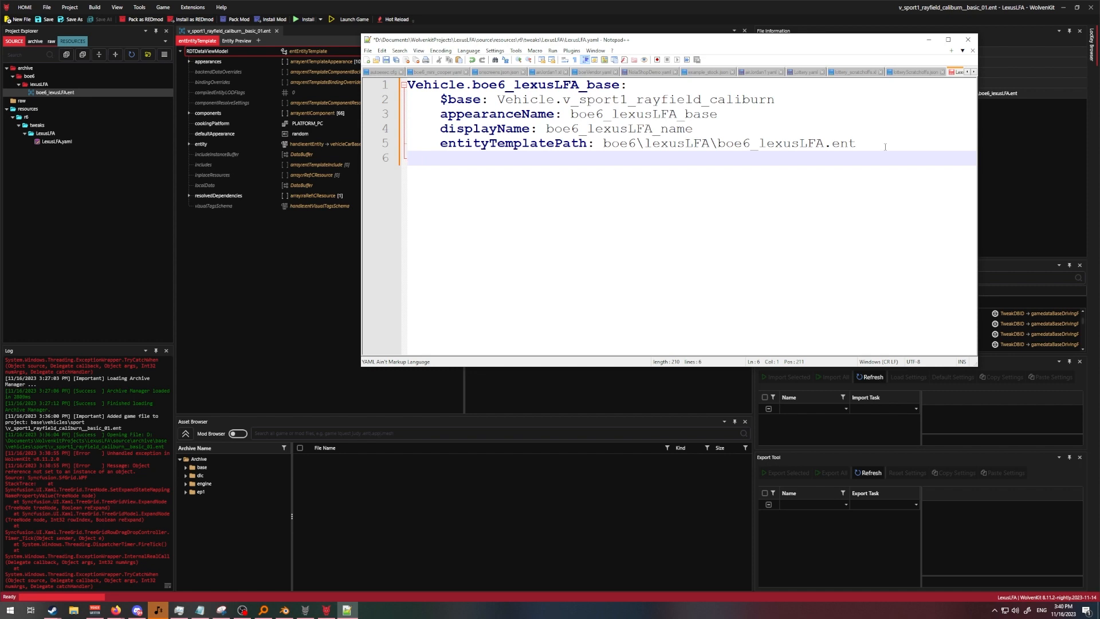
key("Return")
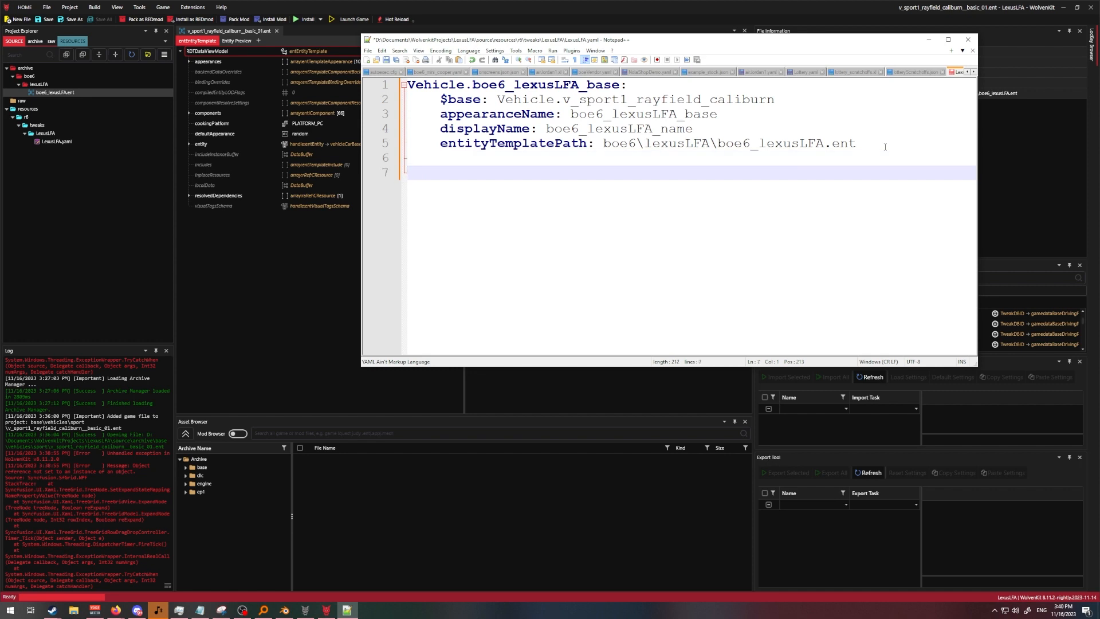
type("Vehicle.vehicle_list.lis")
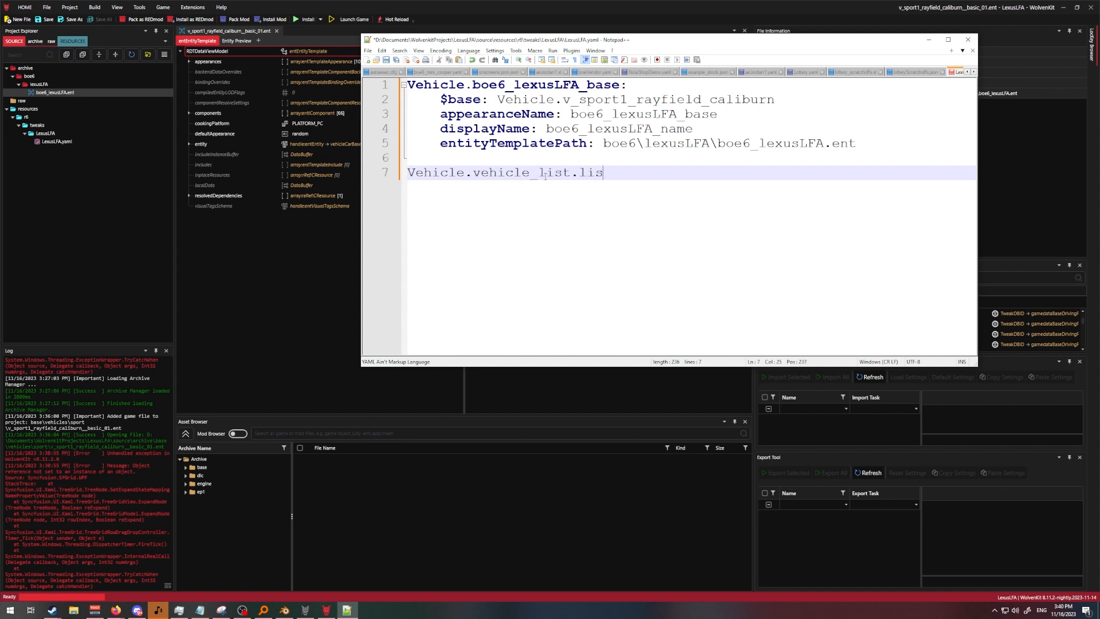
type("t:")
key("Return")
key("Tab")
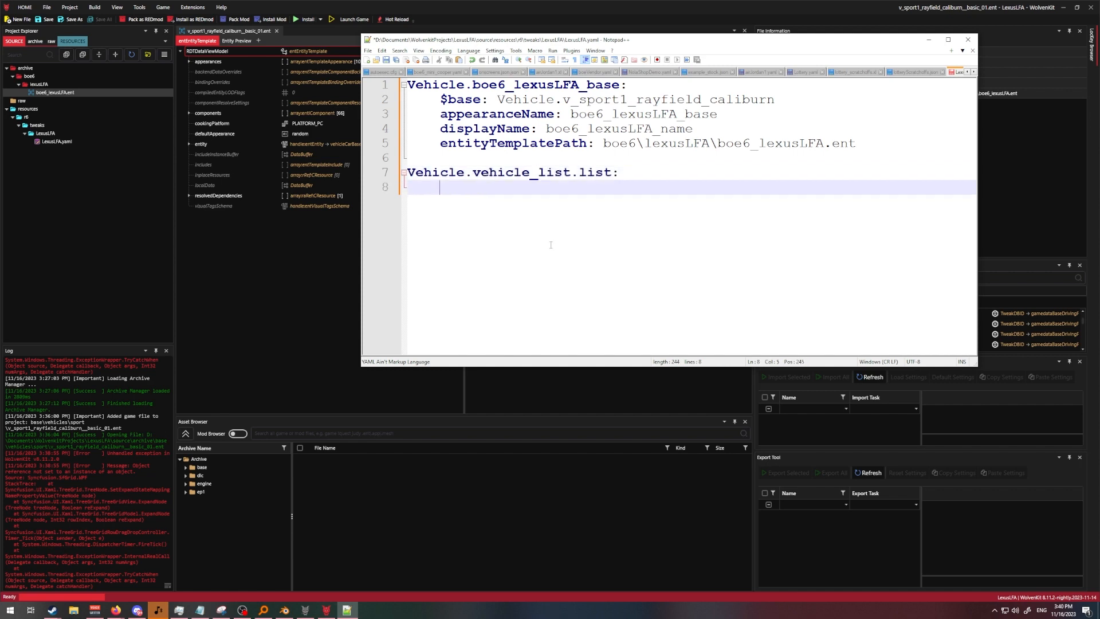
Add the list entry "- !append Vehicle.boe6_lexusLFA_base" under Vehicle.vehicle_list.list, indented two spaces, and save the YAML file.
key("BackSpace")
key("BackSpace")
type("- !append Vehicle.boe6")
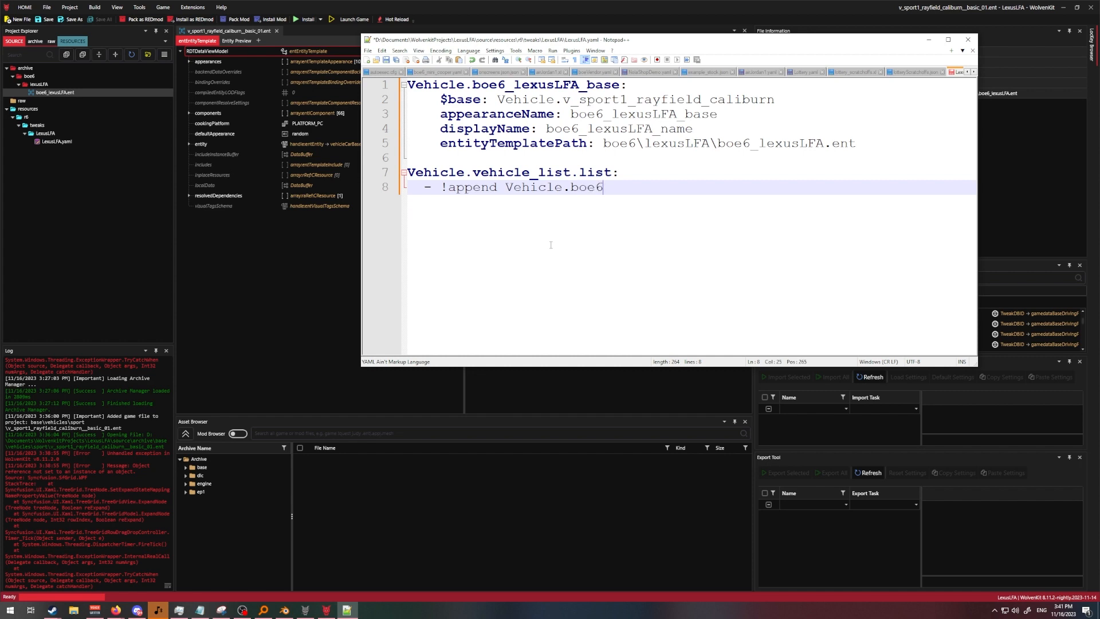
type("_lexusLFA_base")
key("ctrl+s")
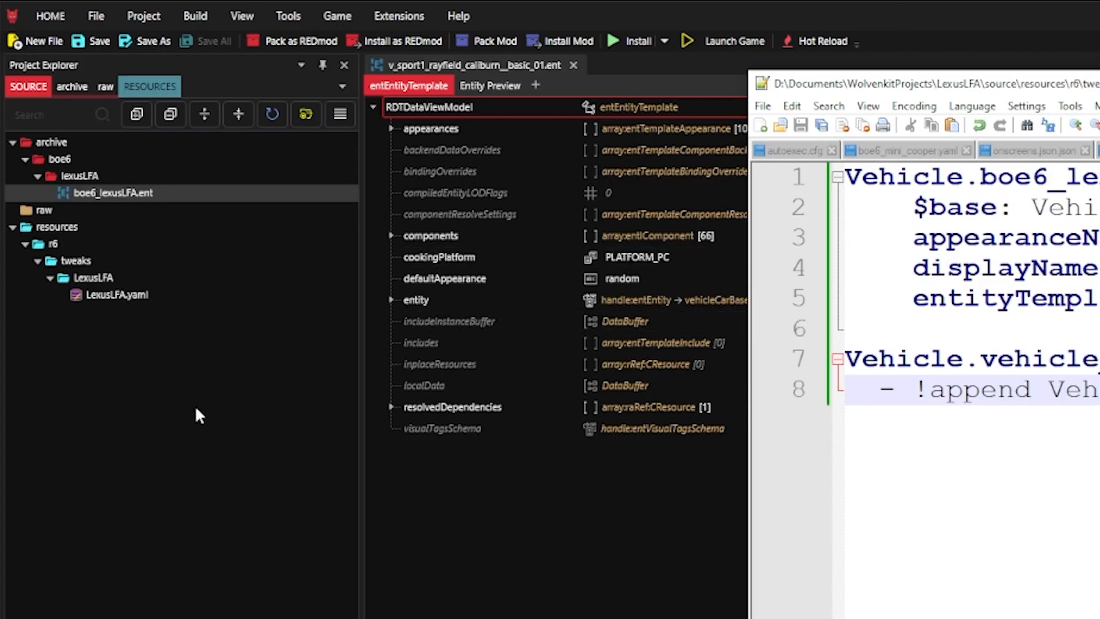
Create a new CR2W JsonResource file named lexusLFA.json.
left_click(45, 40)
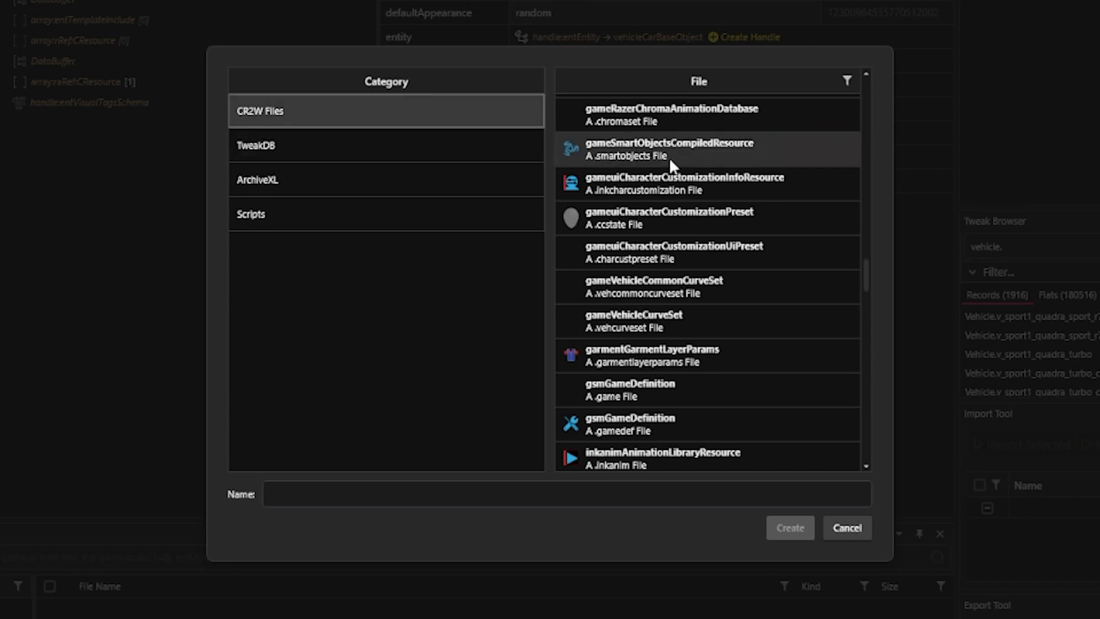
scroll(766, 223, "down", 10)
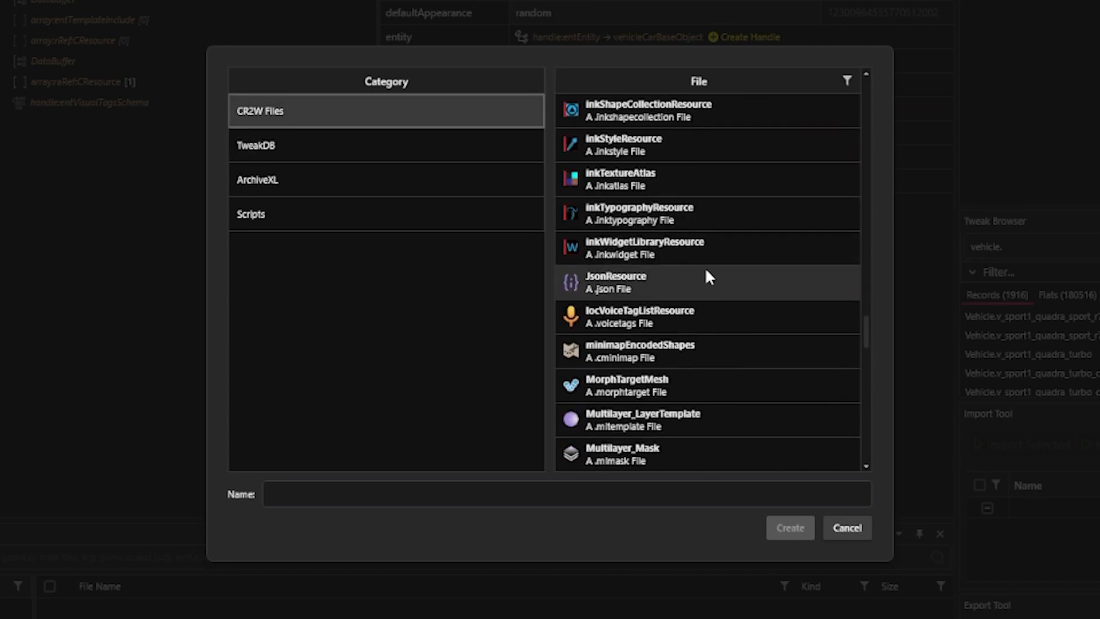
left_click(704, 267)
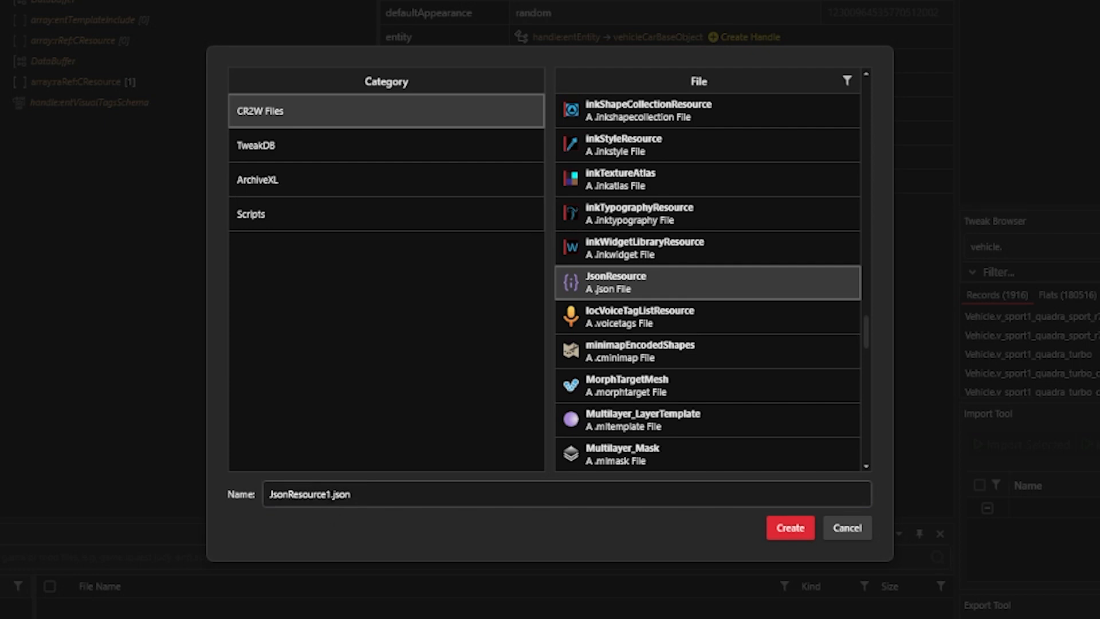
left_click_drag(330, 494, 228, 490)
key("BackSpace")
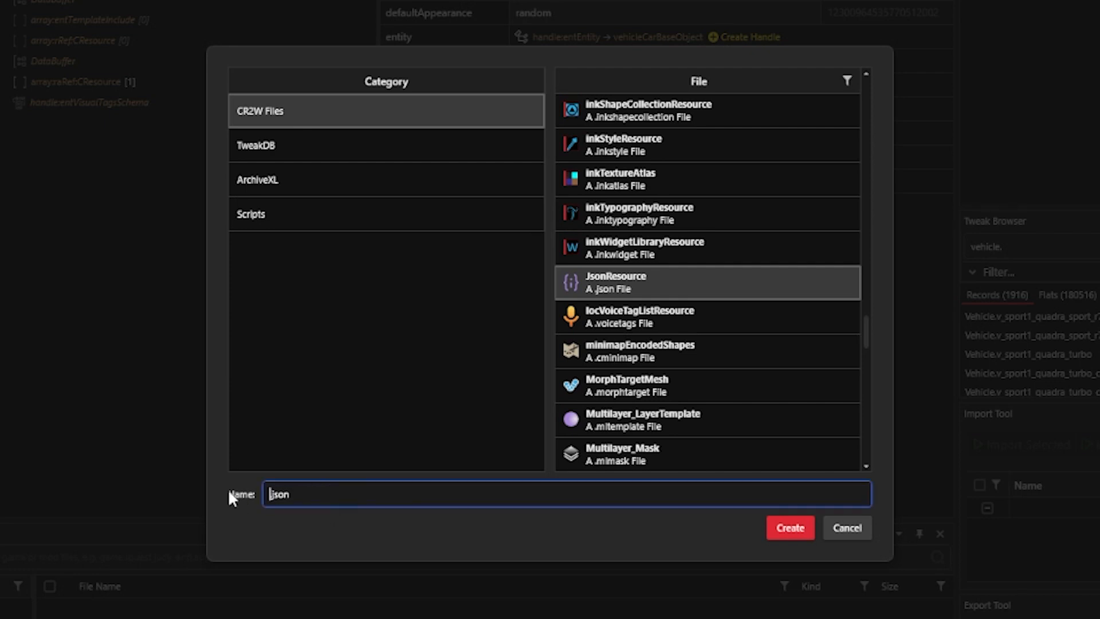
type("lexusLFA")
left_click(789, 533)
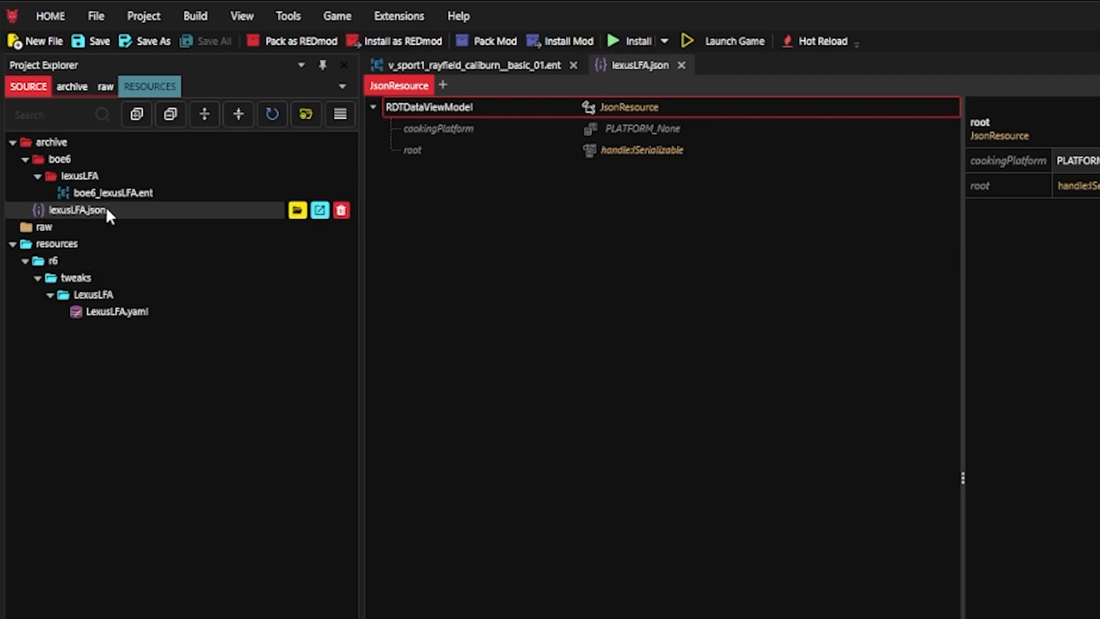
Move lexusLFA.json into the boe6\lexusLFA folder and open it from there.
left_click_drag(108, 210, 108, 177)
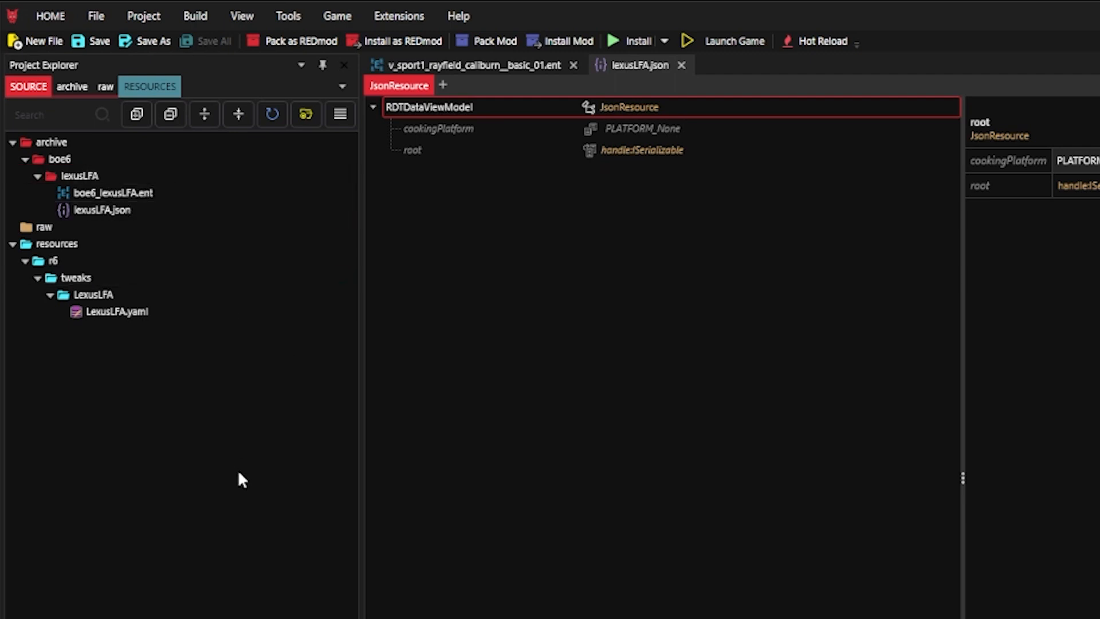
double_click(163, 210)
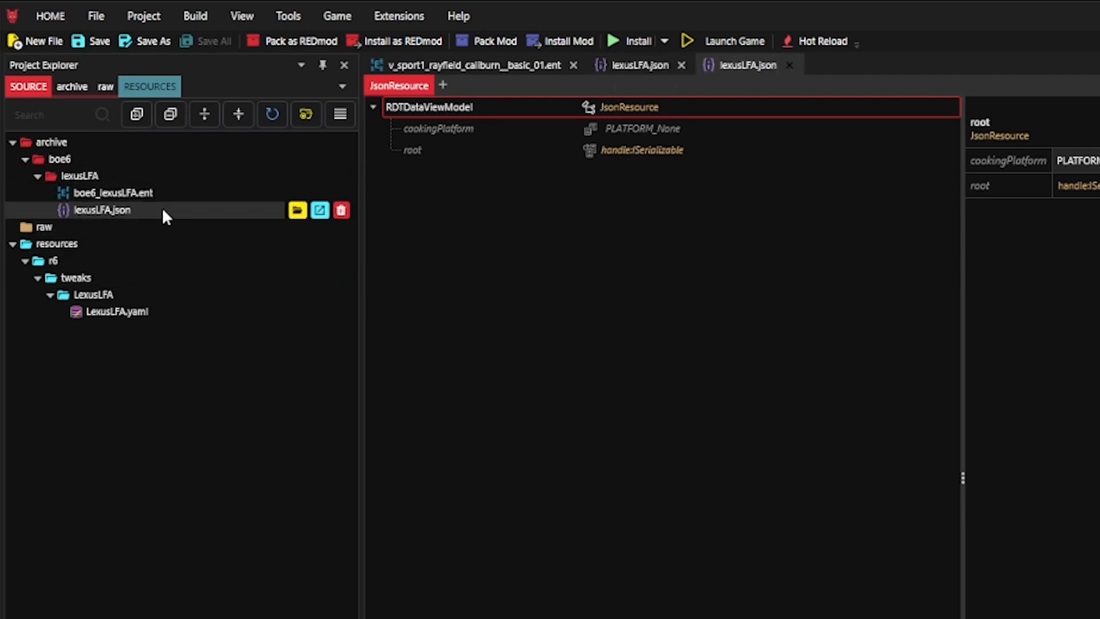
left_click_drag(465, 86, 499, 75)
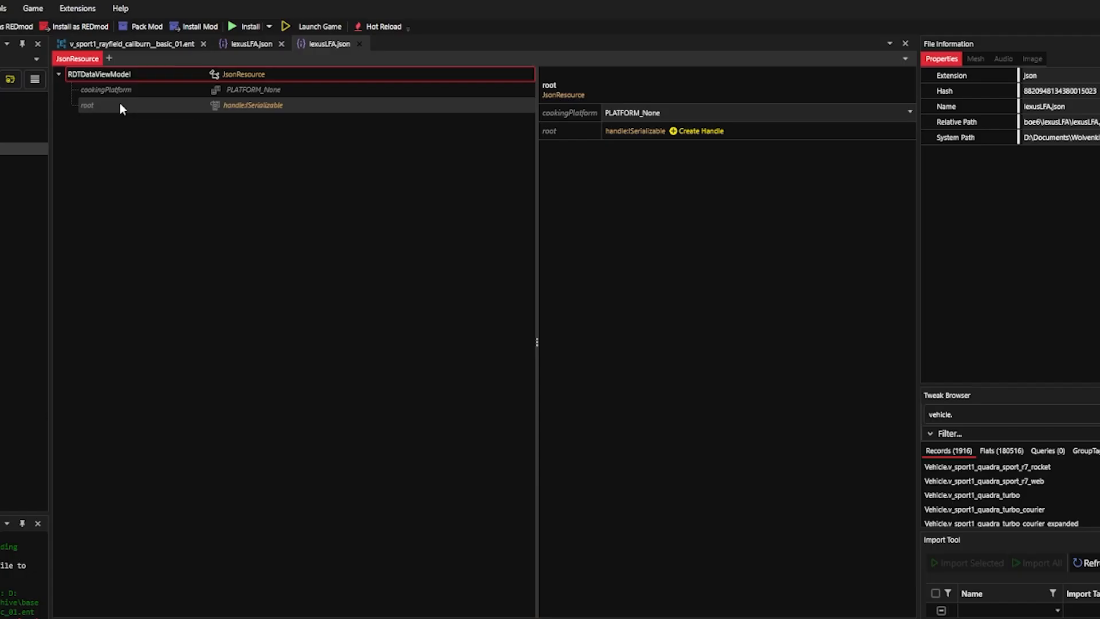
Create a handle for the root property of lexusLFA.json using the class localizationPersistenceOnScreenEntries.
left_click(221, 72)
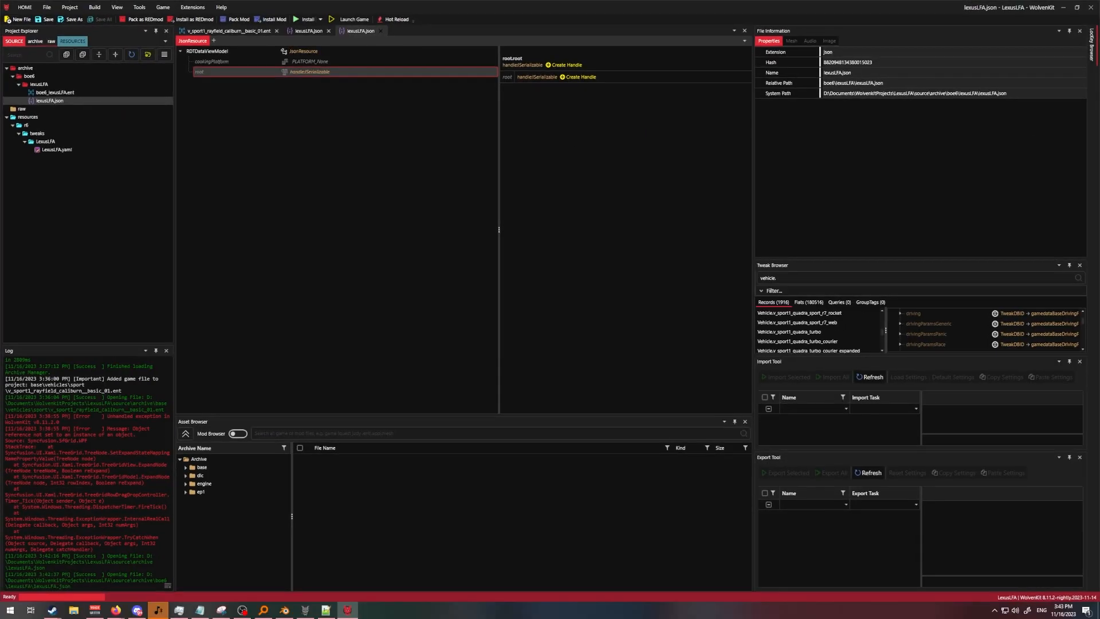
left_click(578, 76)
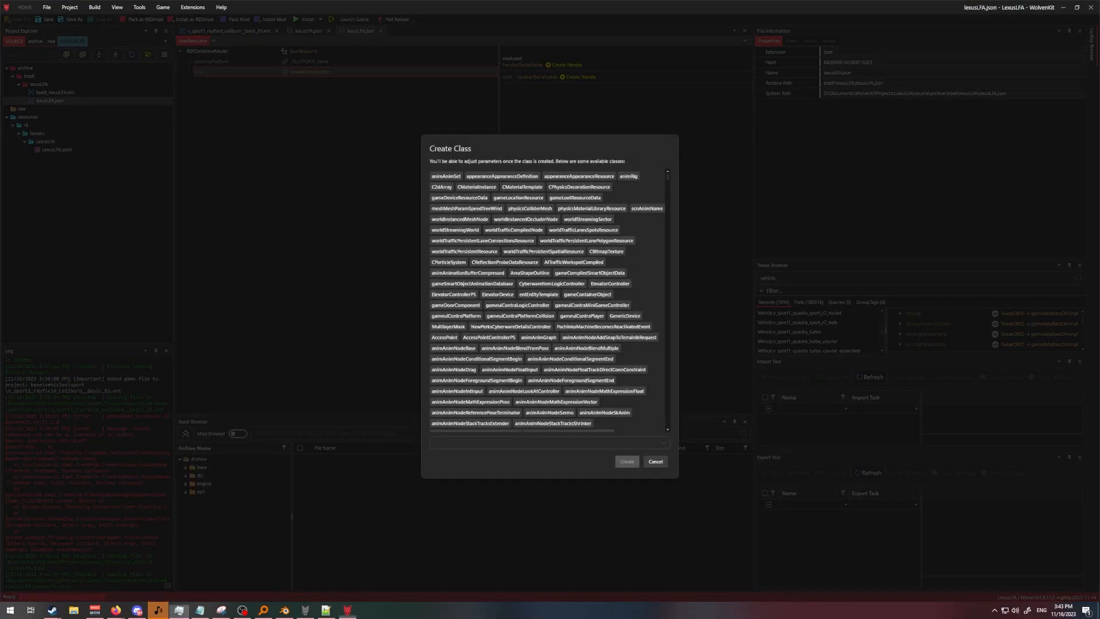
left_click(455, 446)
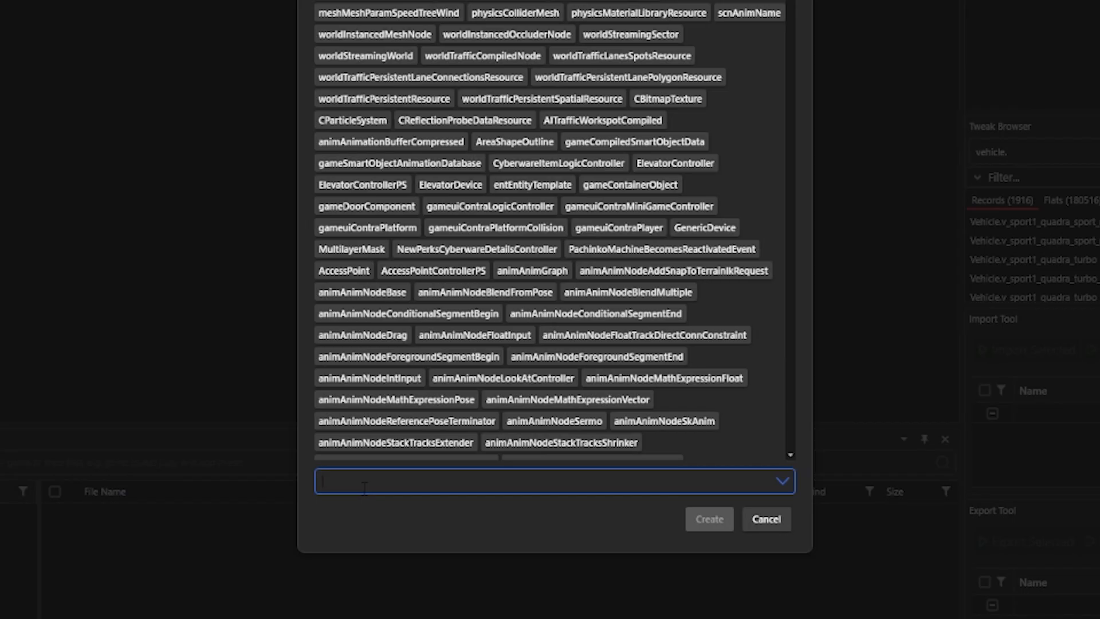
type("loca")
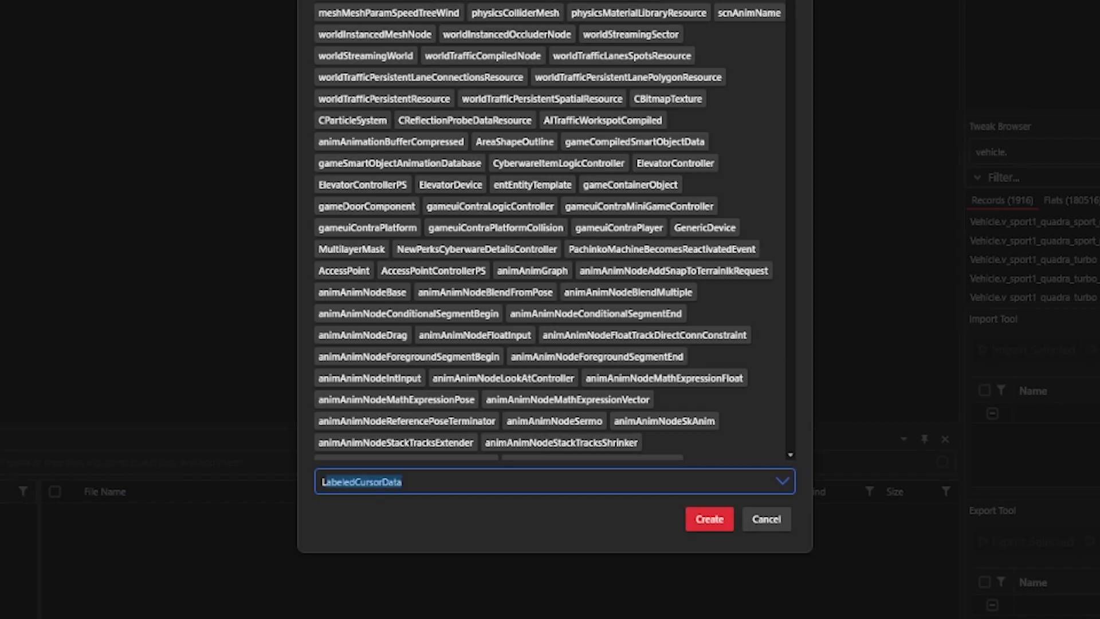
type("lizationPersist")
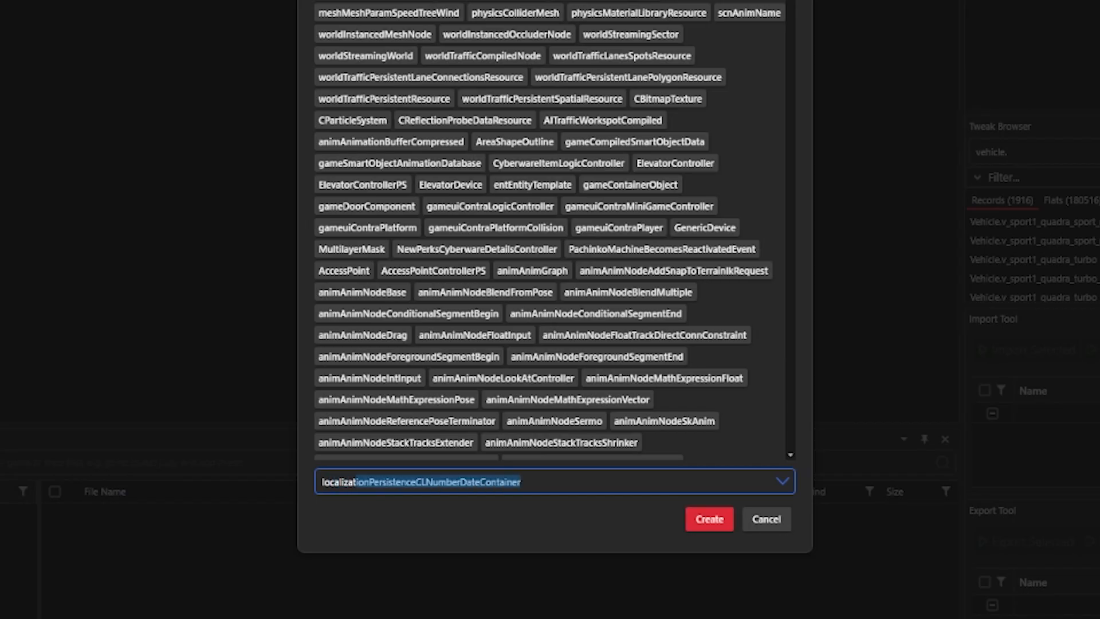
type("ence")
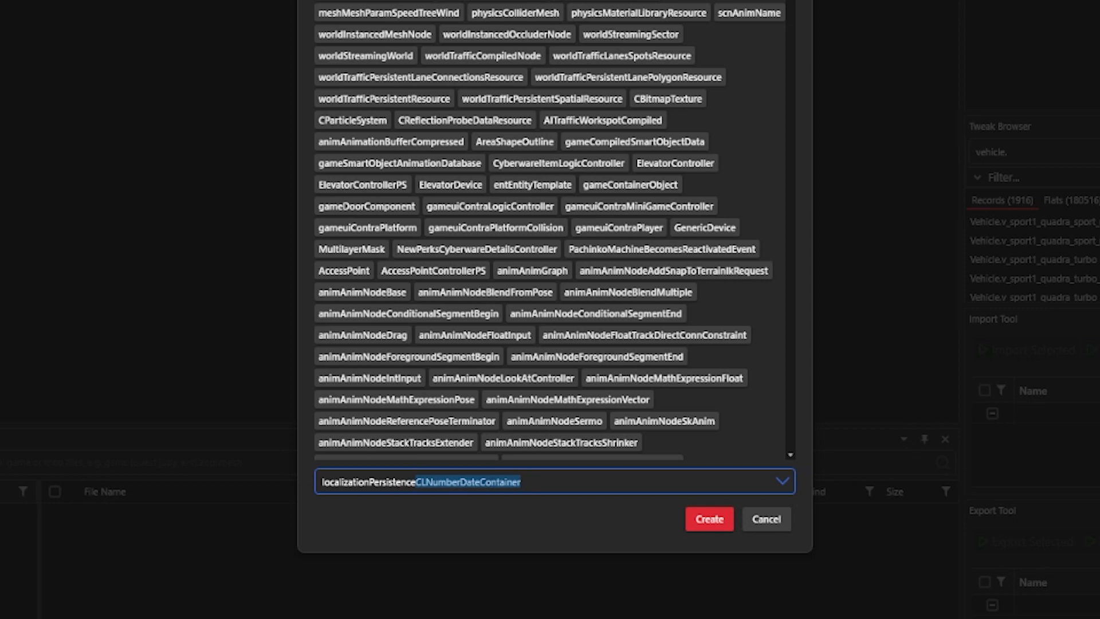
type("OnScreenEntries")
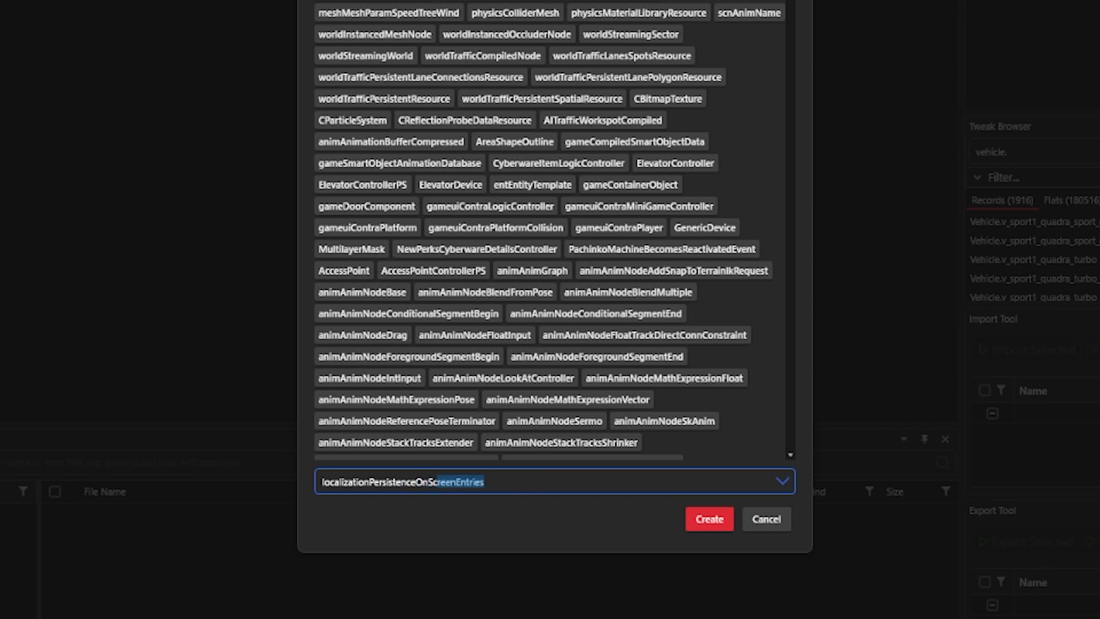
key("Return")
left_click(706, 521)
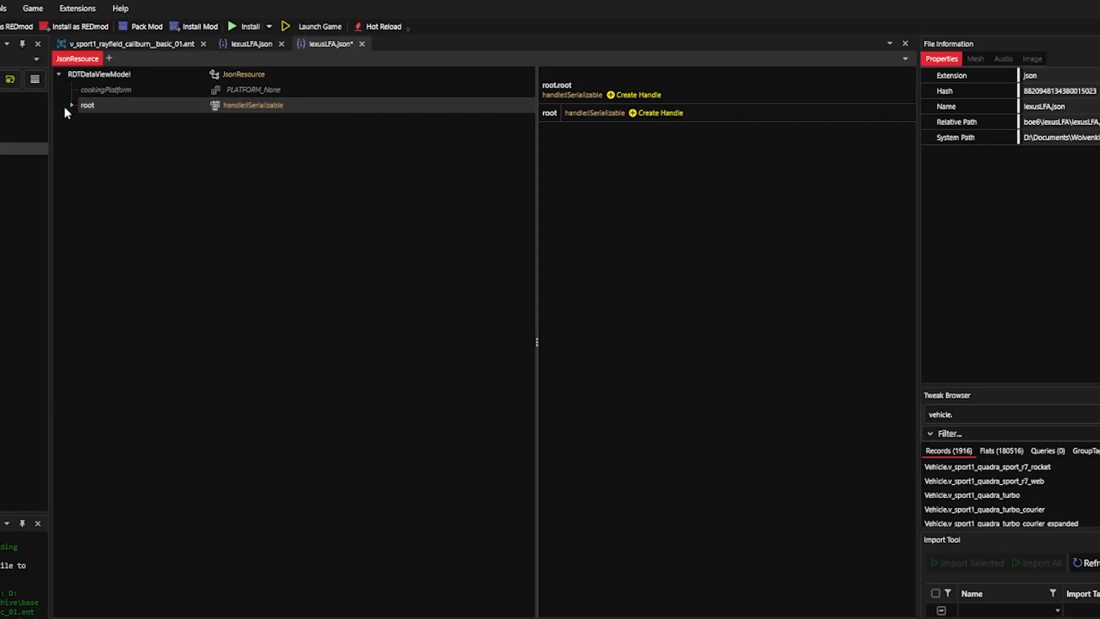
Add one localizationPersistenceOnScreenEntry item to the root's entries array and select it.
left_click(71, 105)
left_click(133, 120)
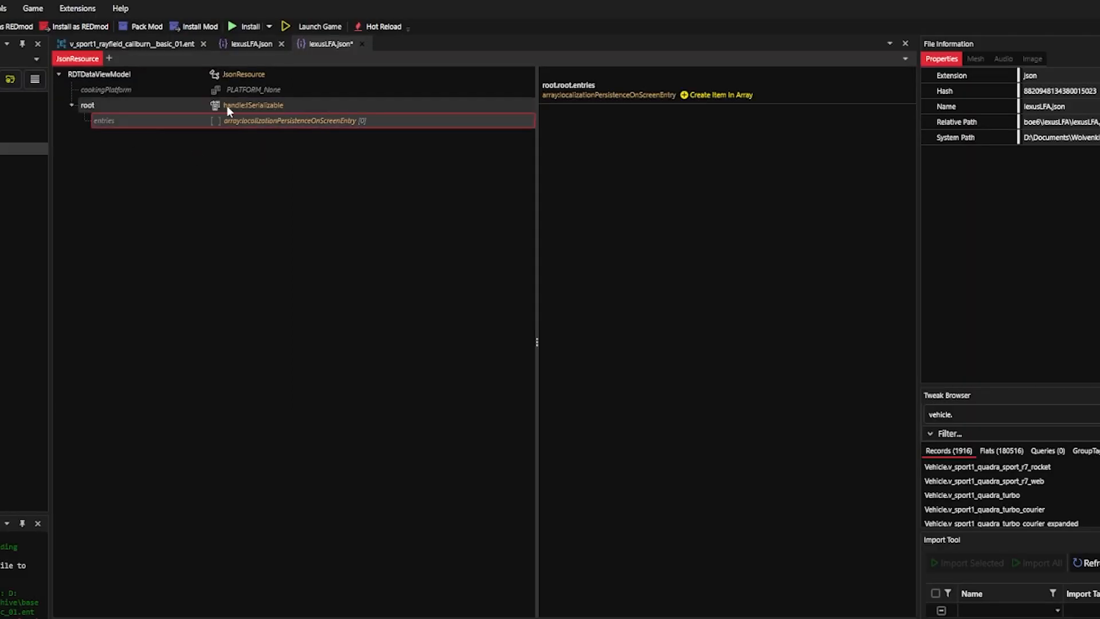
left_click(271, 125)
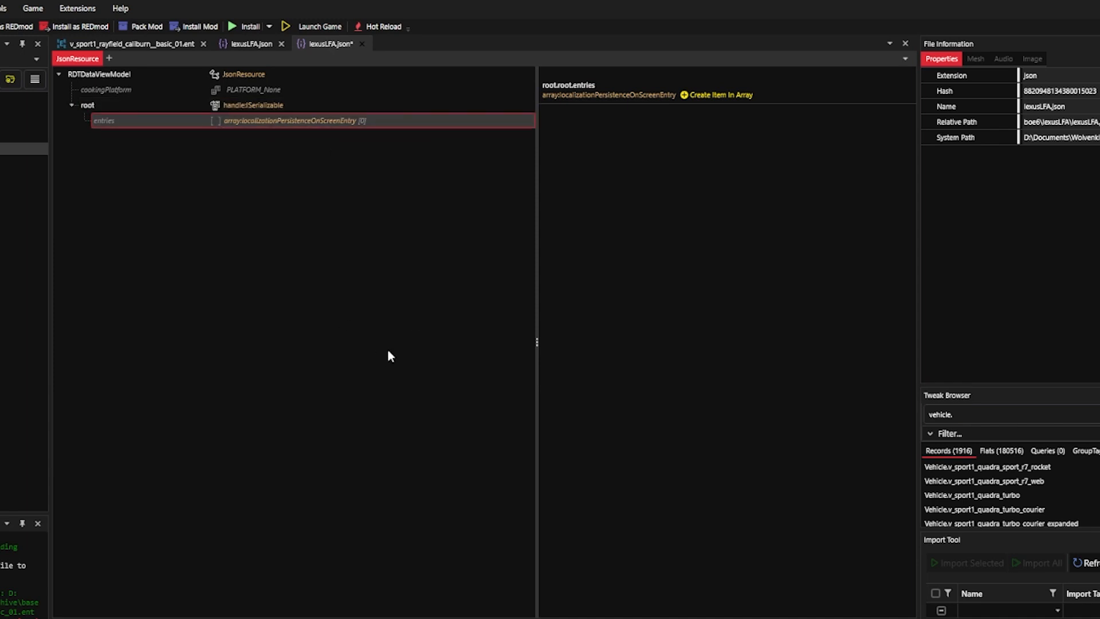
left_click(723, 98)
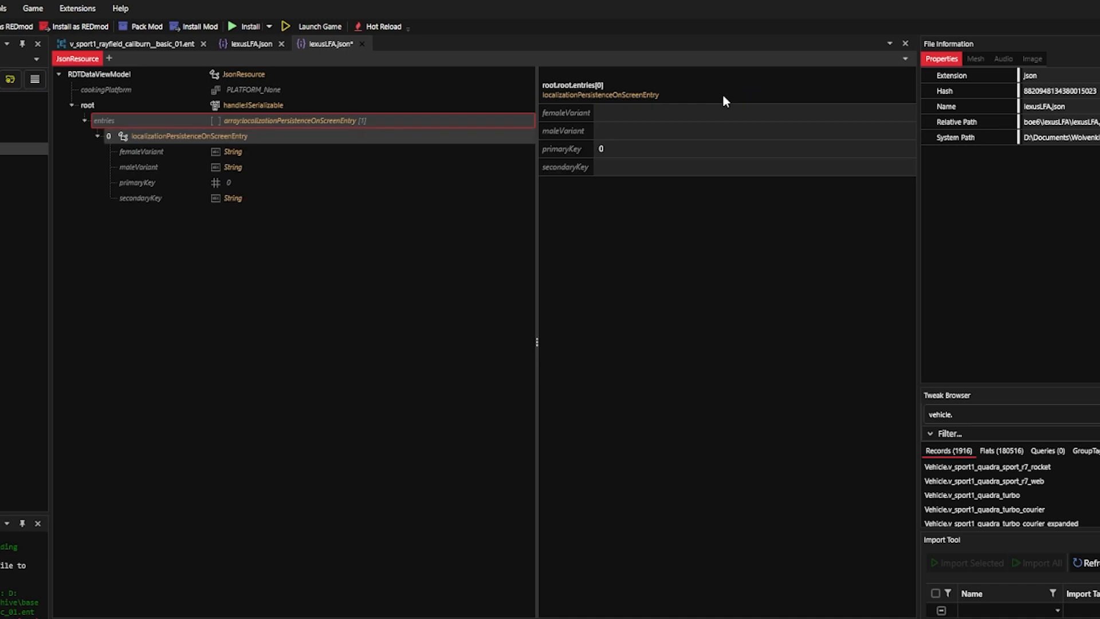
left_click(280, 137)
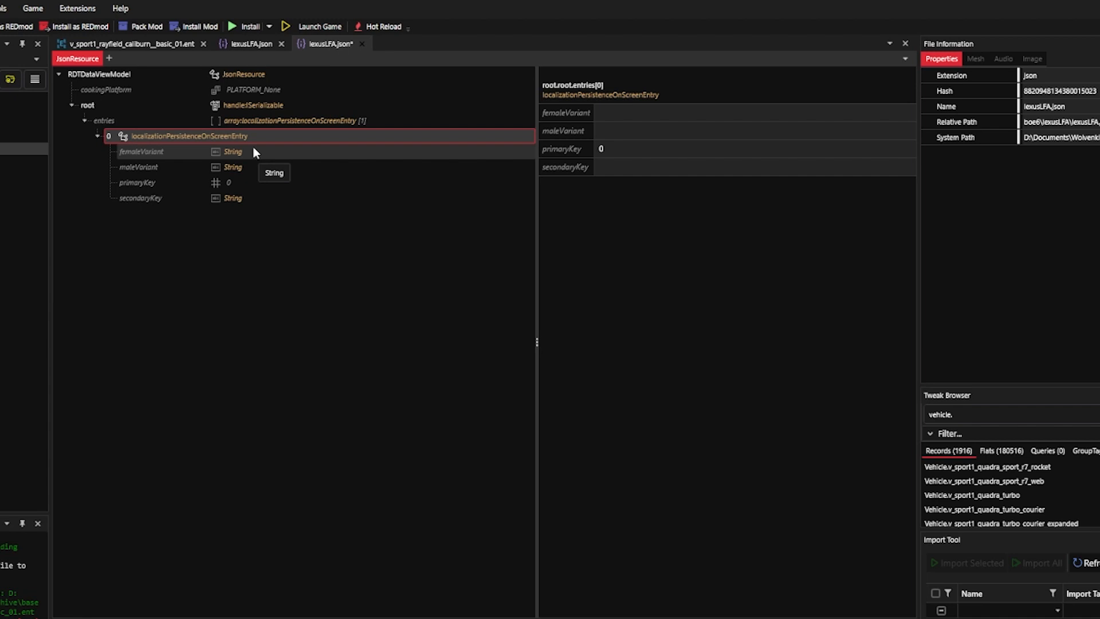
Copy the displayName value boe6_lexusLFA_name from the YAML file in Notepad++ and set it as the entry's secondaryKey in WolvenKit.
left_click(625, 149)
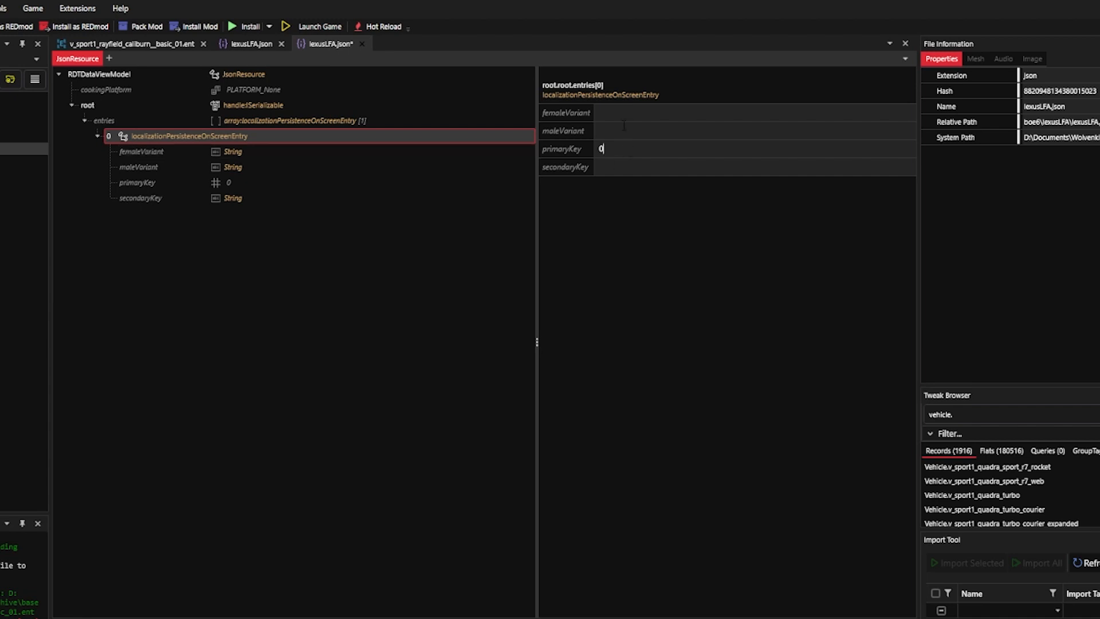
left_click(624, 127)
left_click(616, 166)
type("boe6_lexus")
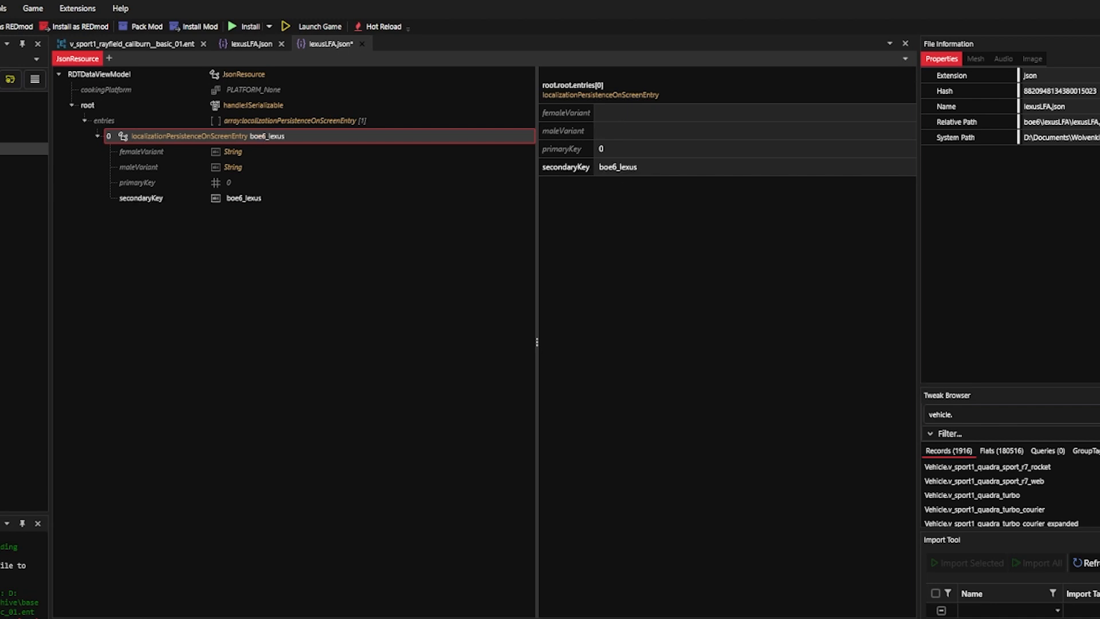
key("alt+Tab")
left_click(610, 190)
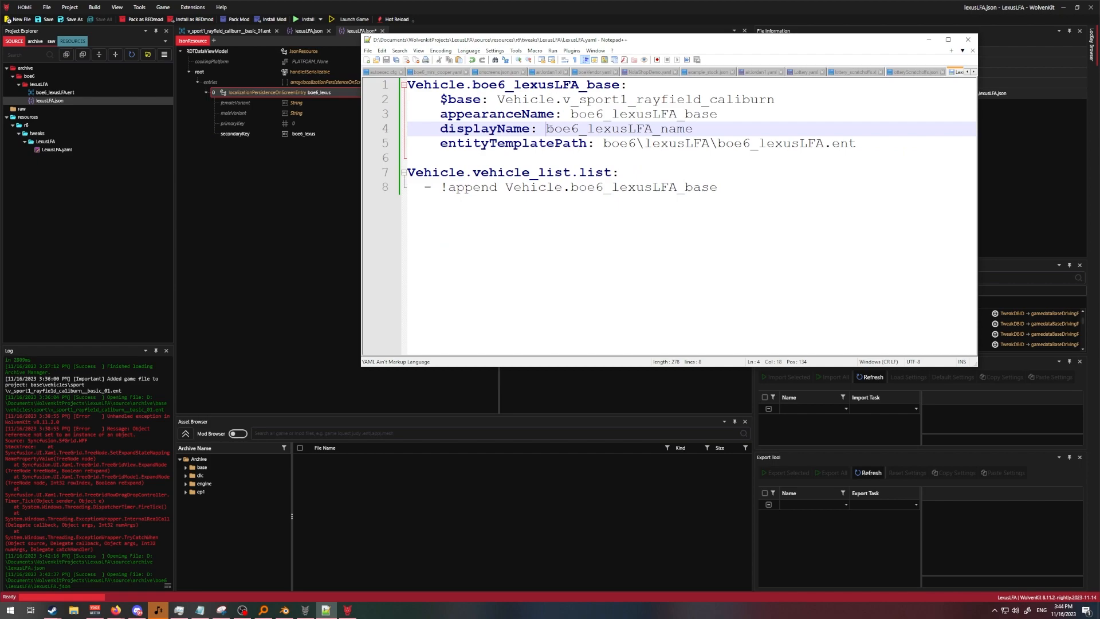
left_click_drag(547, 128, 698, 127)
key("ctrl+c")
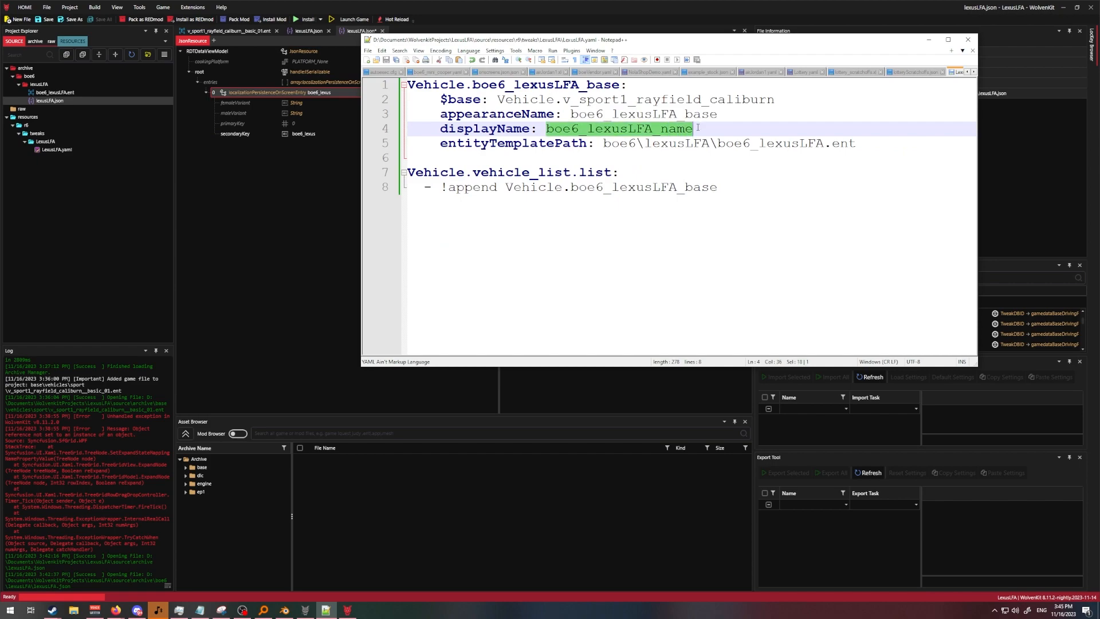
key("alt+Tab")
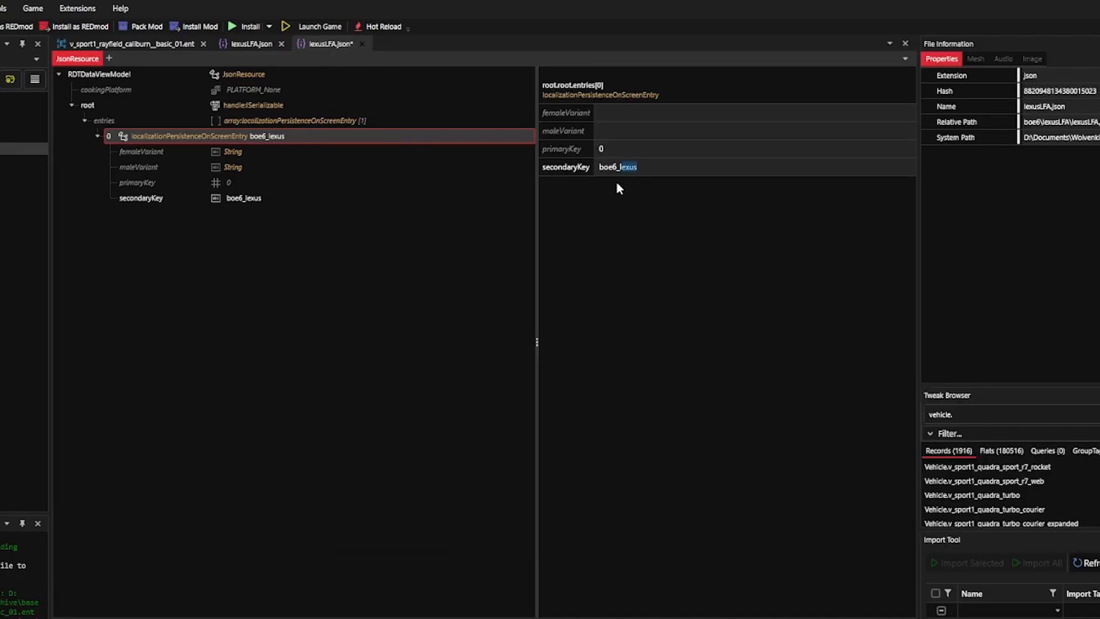
left_click_drag(616, 181, 597, 190)
key("ctrl+v")
Set the entry's femaleVariant to "Lexus LFA" and save lexusLFA.json.
left_click(618, 111)
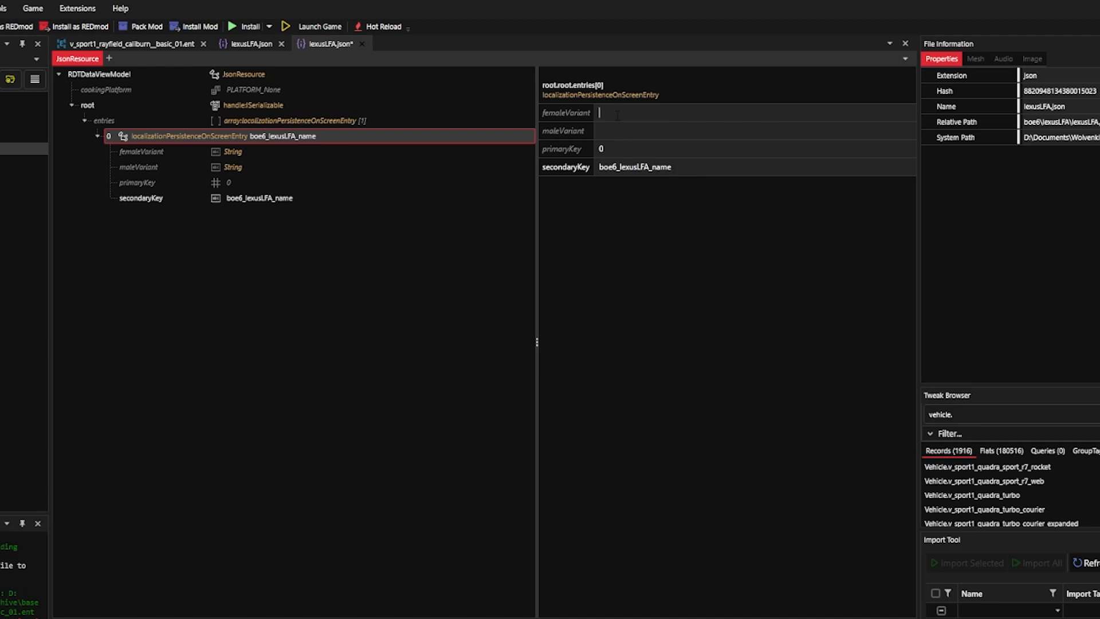
type("Lexus LFA")
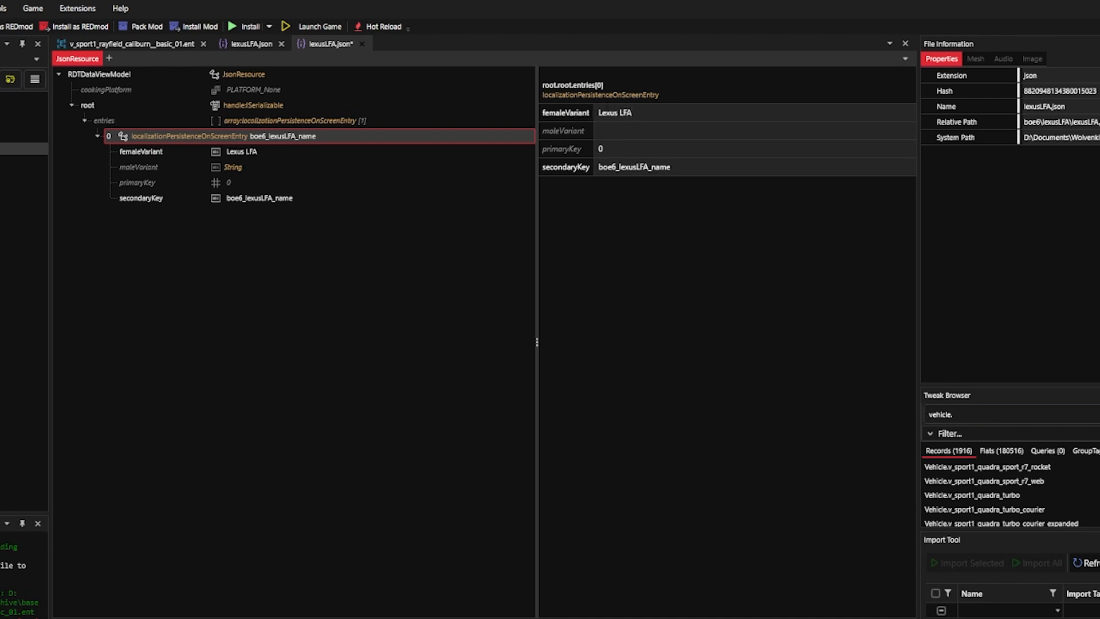
key("shift+Left")
key("shift+Left")
key("shift+Left")
key("shift+Left")
key("shift+Left")
key("shift+Left")
left_click_drag(611, 115, 685, 107)
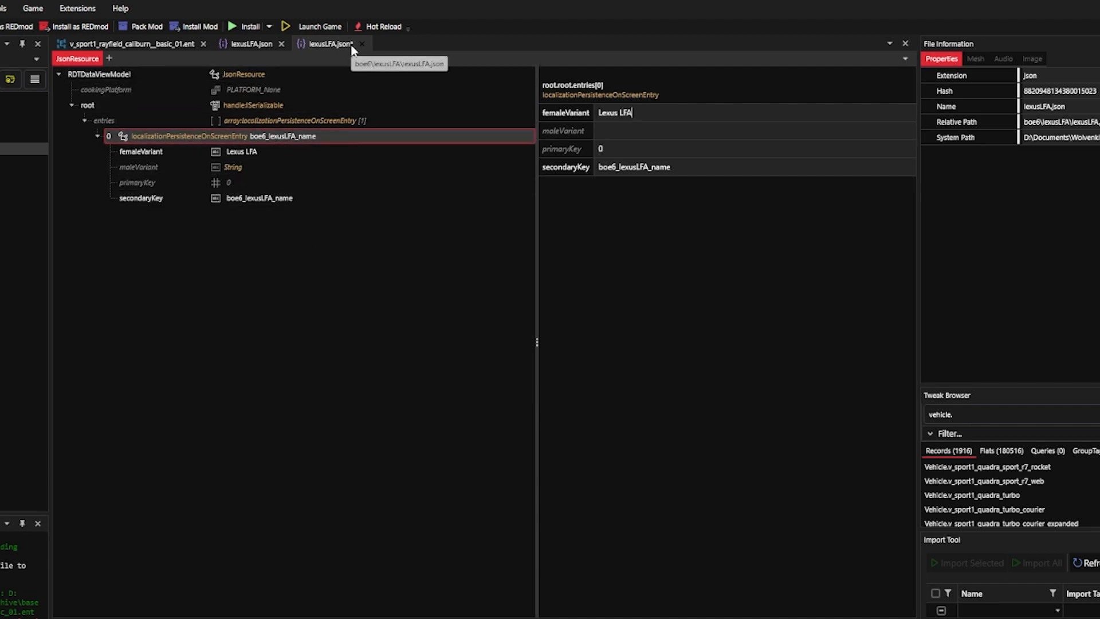
key("ctrl+s")
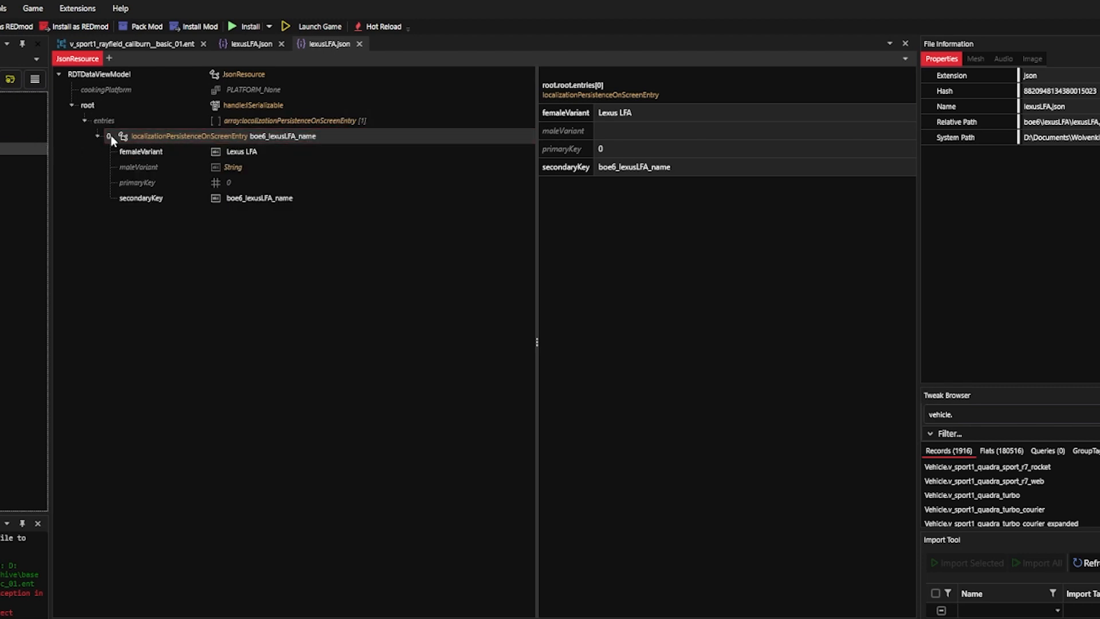
Duplicate the boe6_lexusLFA_name entry in the array and set the copy's secondaryKey to boe6_lexusLFA_info.
left_click(97, 136)
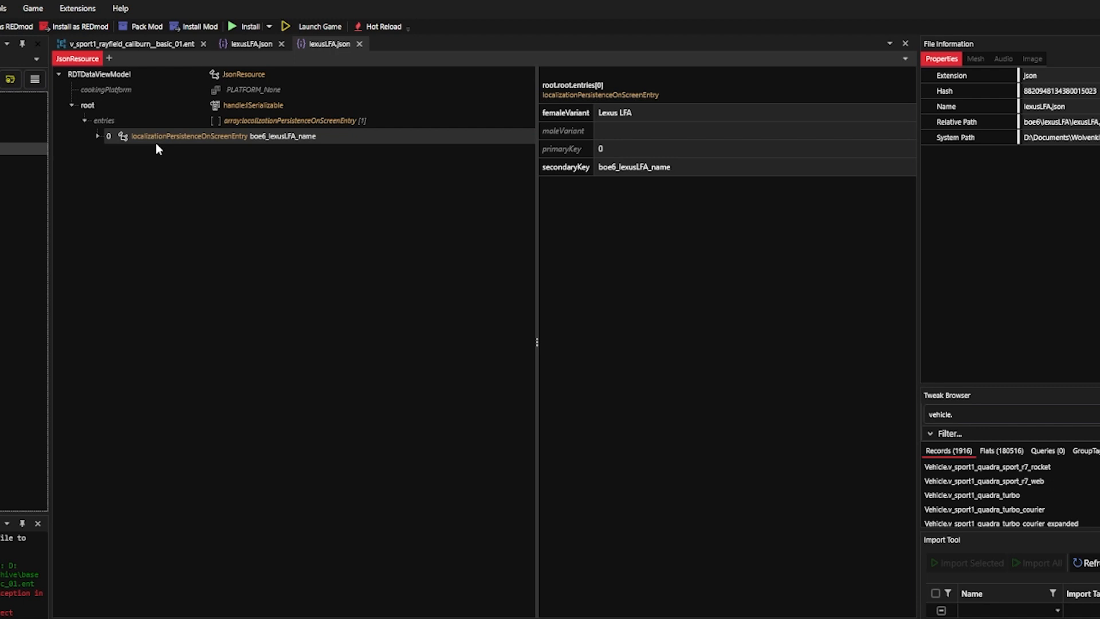
right_click(205, 140)
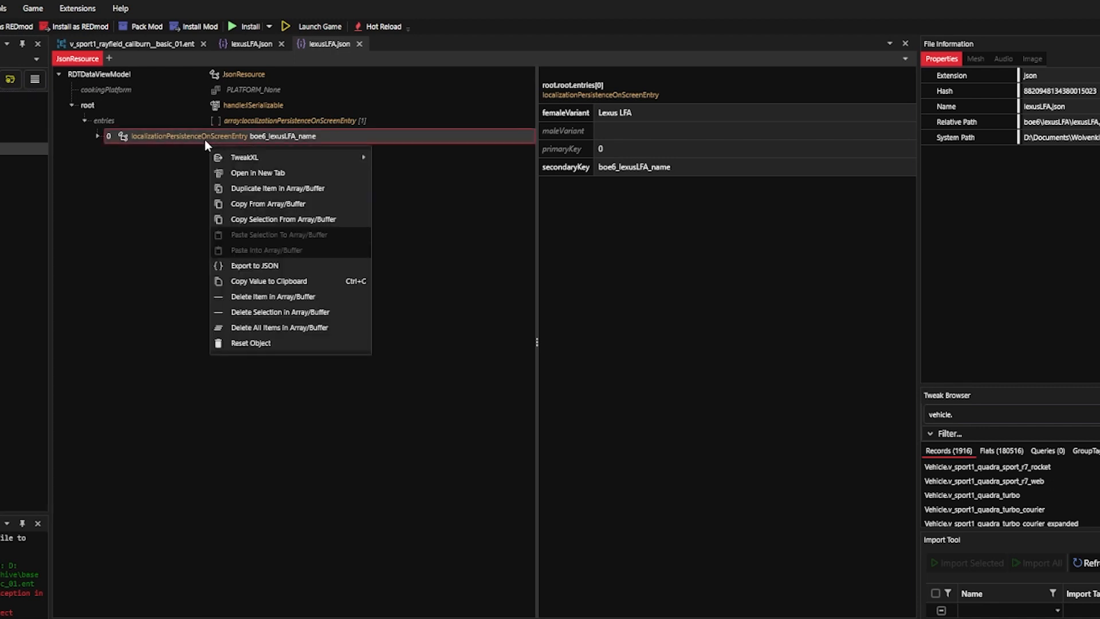
left_click(284, 190)
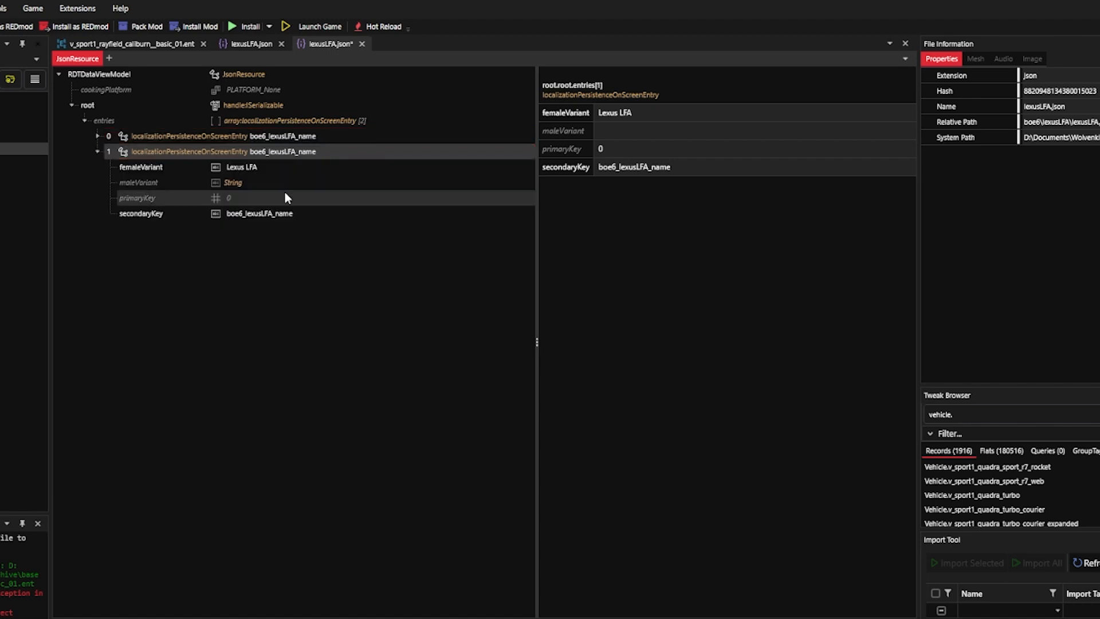
left_click(267, 218)
left_click_drag(672, 114, 651, 114)
key("BackSpace")
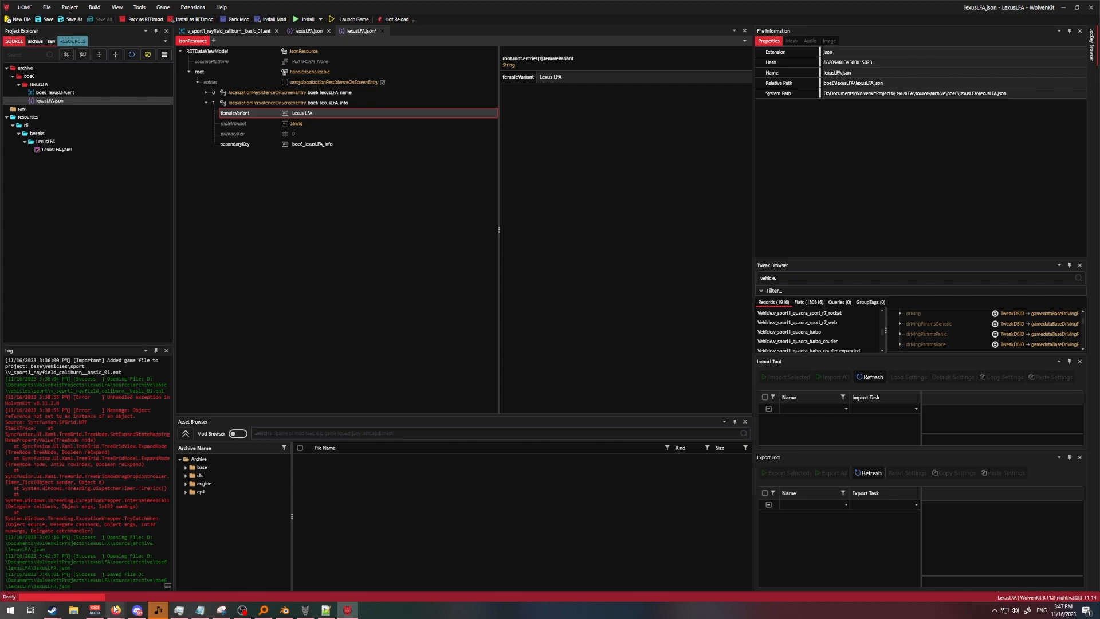
Switch to Firefox and open the ChatGPT site in a new tab.
left_click(115, 609)
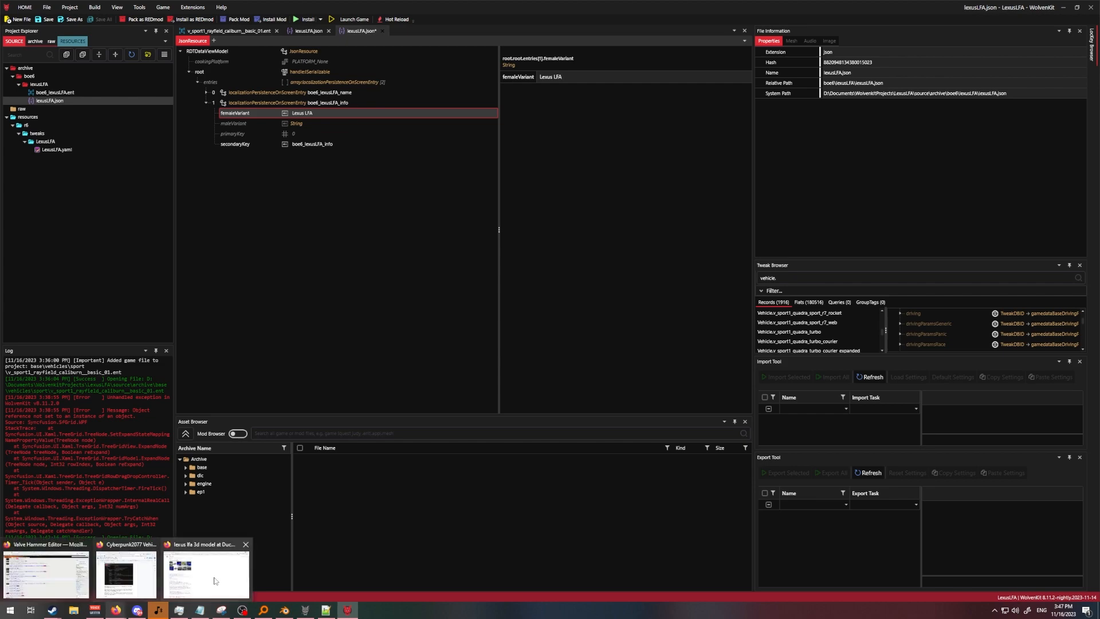
left_click(216, 579)
key("ctrl+t")
type("chat")
key("Return")
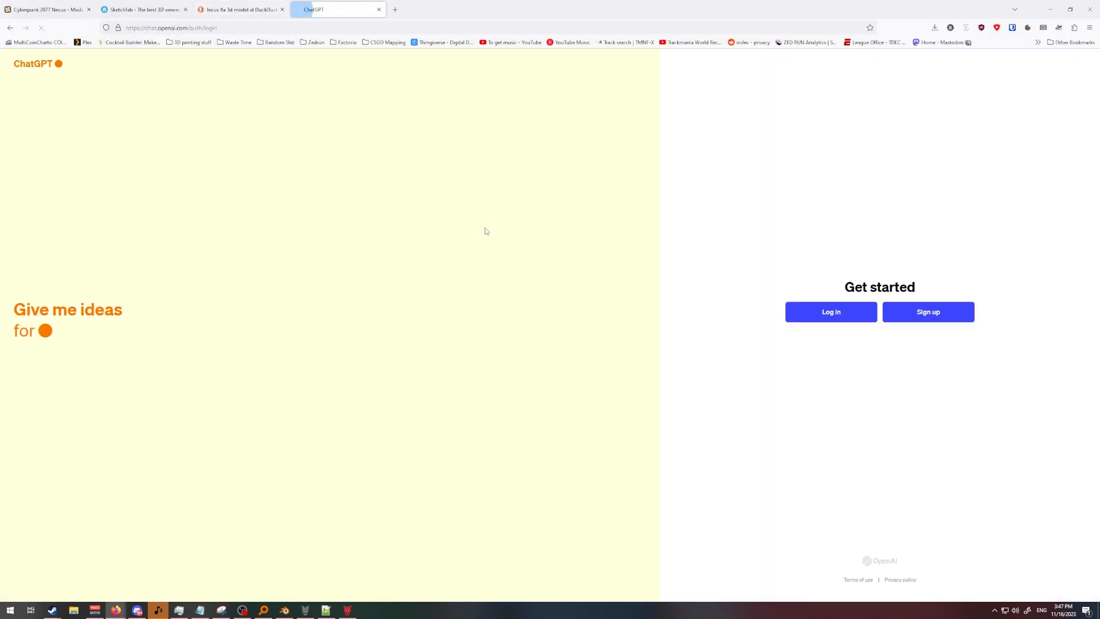
Log in to ChatGPT with the Microsoft account.
left_click(831, 315)
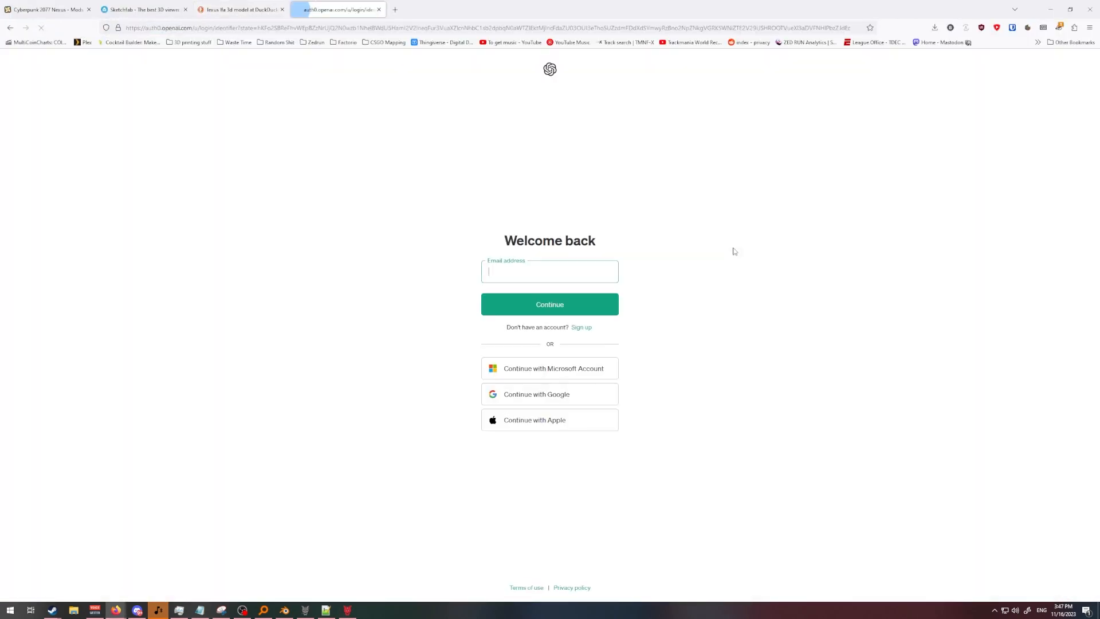
left_click(579, 367)
left_click(685, 373)
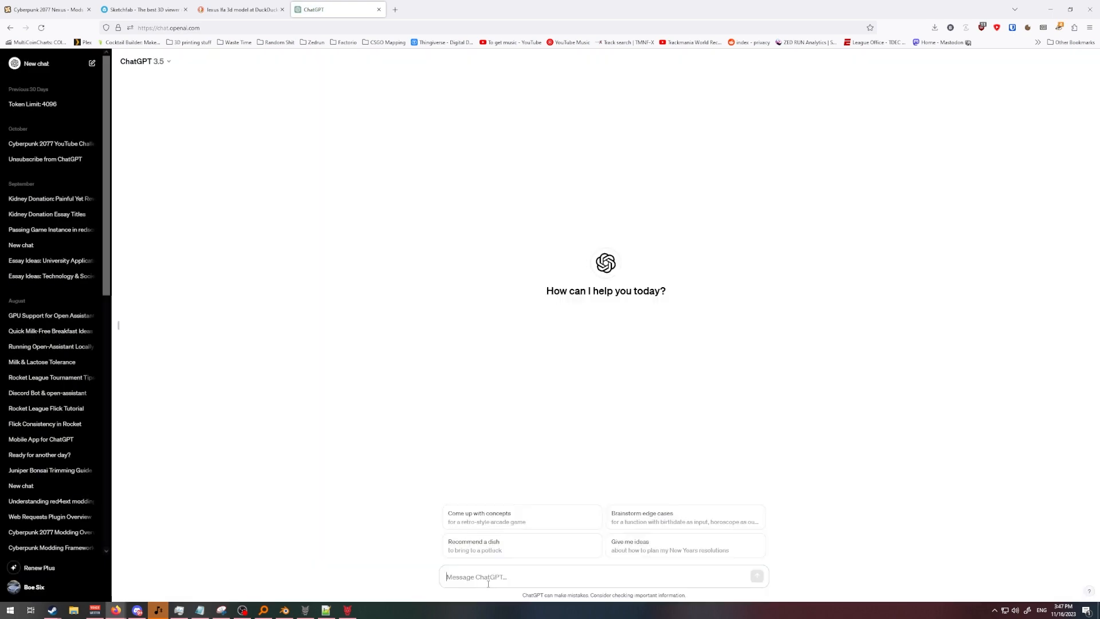
Ask ChatGPT for a short, 1 sentence lore description of the 2012 Lexus LFA that is descriptive, but also fun and interesting.
type("Please write a short, 1 sentance lore description for the")
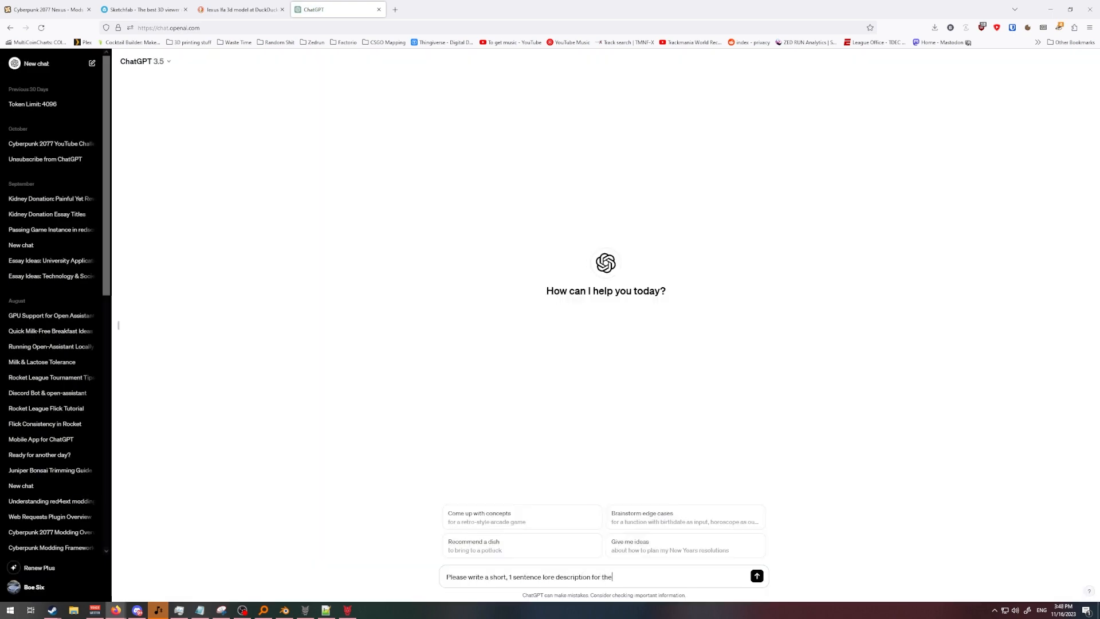
type(" 2012 Lexus LFA. It should be descriptive, but als")
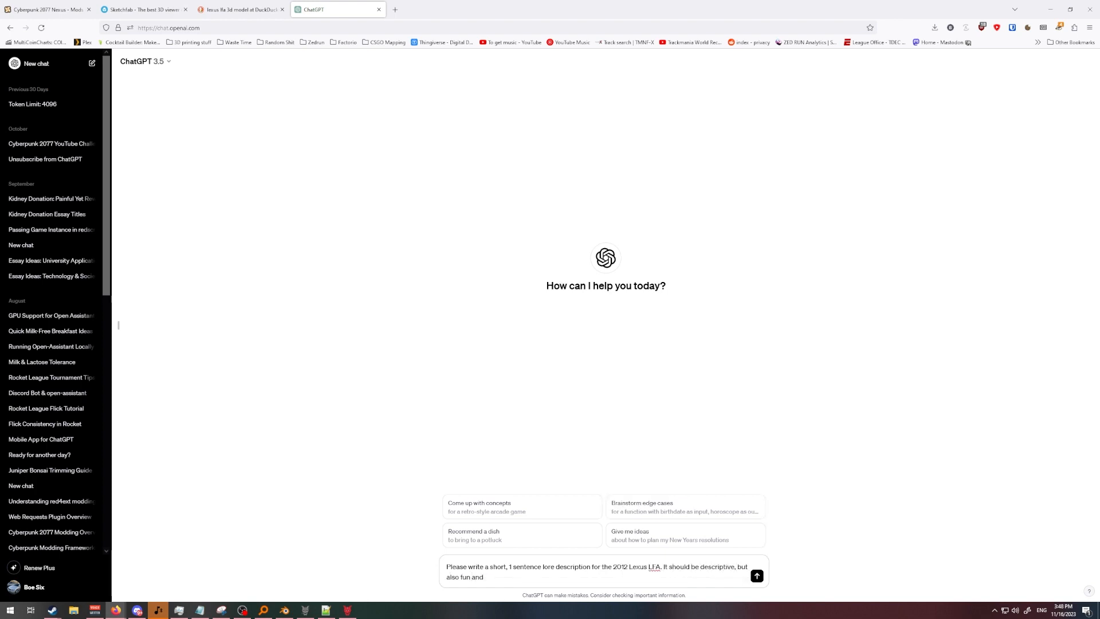
type("o fun and interesting")
key("Return")
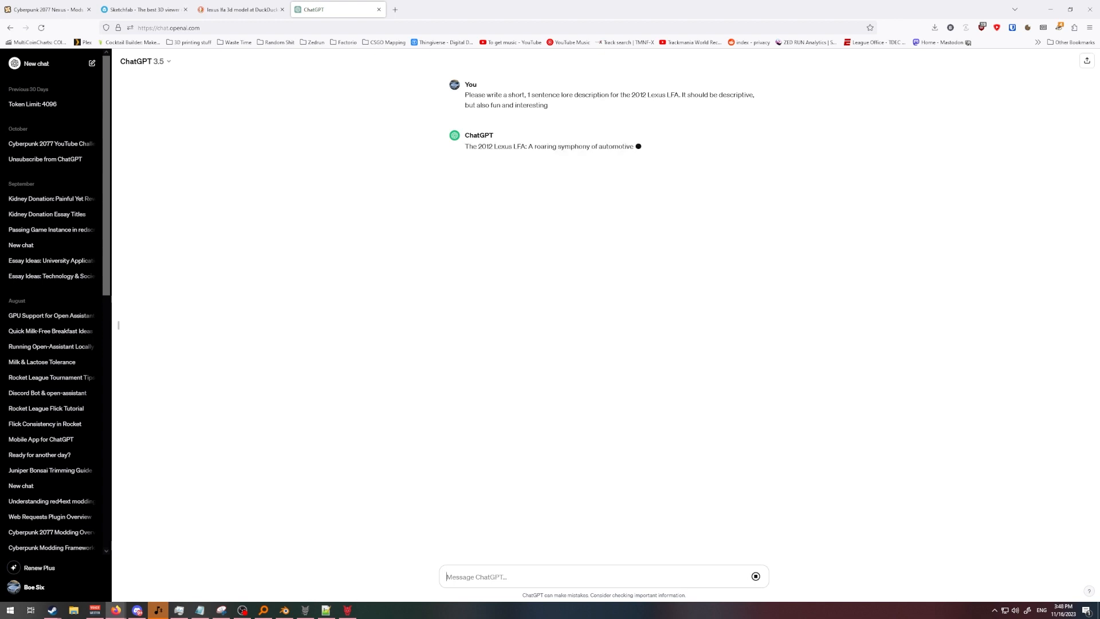
Copy the description from ChatGPT's reply, starting at "A roaring symphony", and set it as the boe6_lexusLFA_info entry's femaleVariant in WolvenKit.
left_click_drag(528, 146, 514, 169)
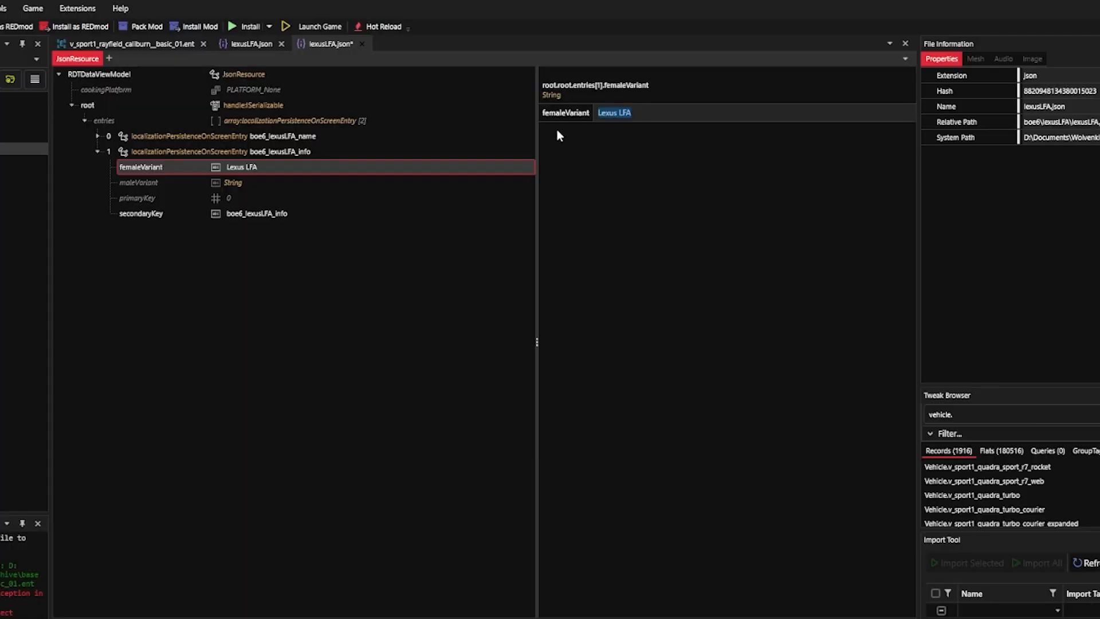
key("ctrl+v")
Duplicate the boe6_lexusLFA_info entry in the array and set the copy's secondaryKey to boe6_lexusLFA_year.
left_click(294, 153)
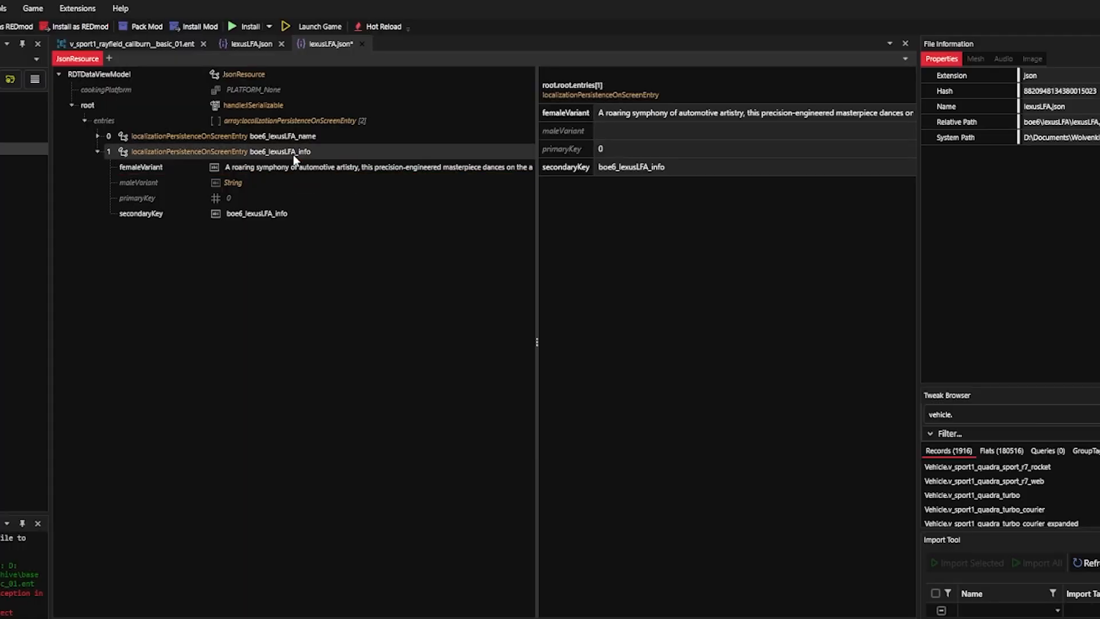
right_click(294, 156)
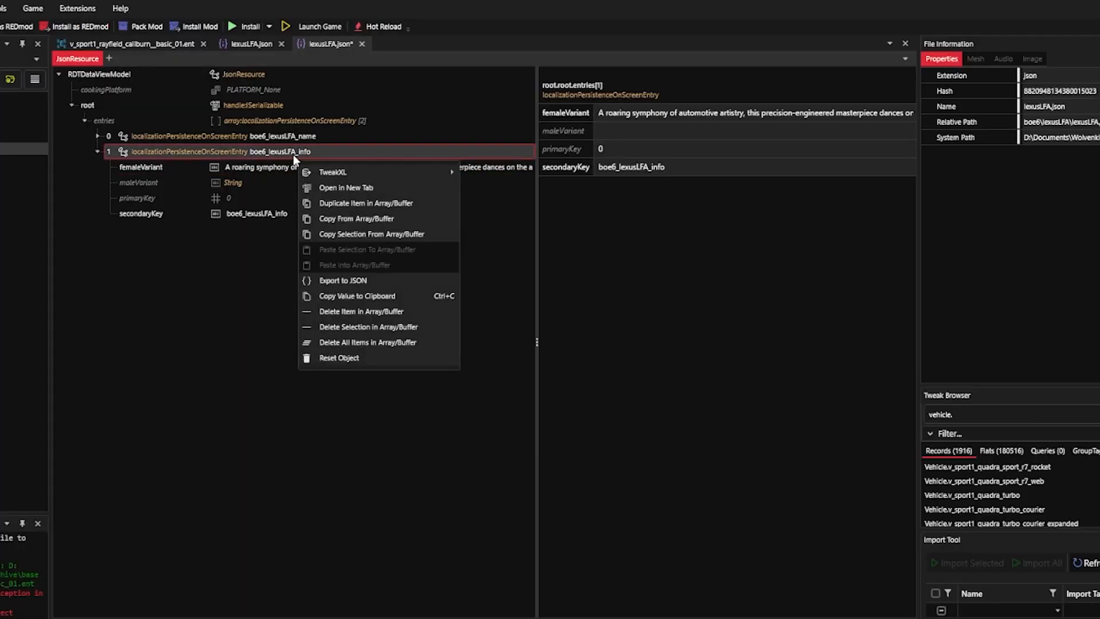
left_click(366, 203)
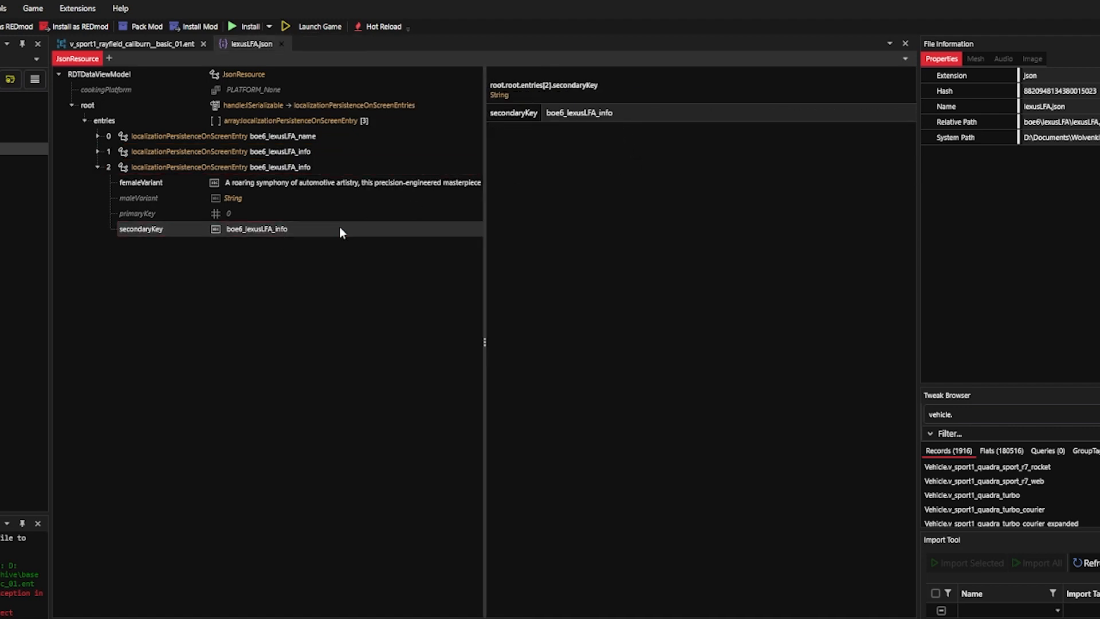
left_click(318, 167)
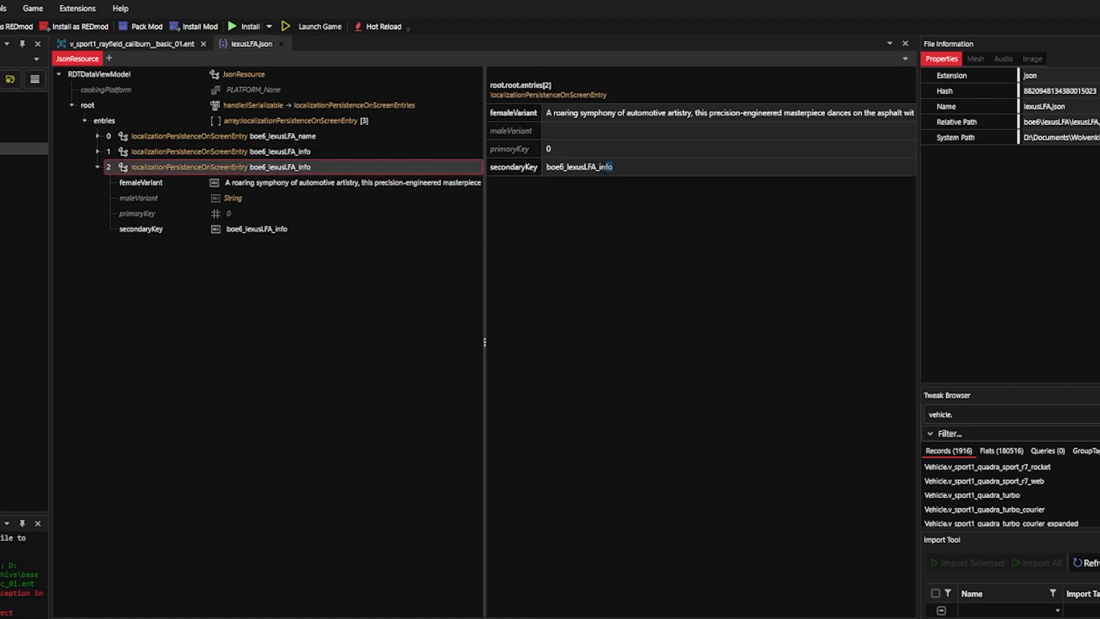
type("year")
key("Return")
Set the boe6_lexusLFA_year entry's femaleVariant to 2012 and save lexusLFA.json.
left_click(617, 112)
key("BackSpace")
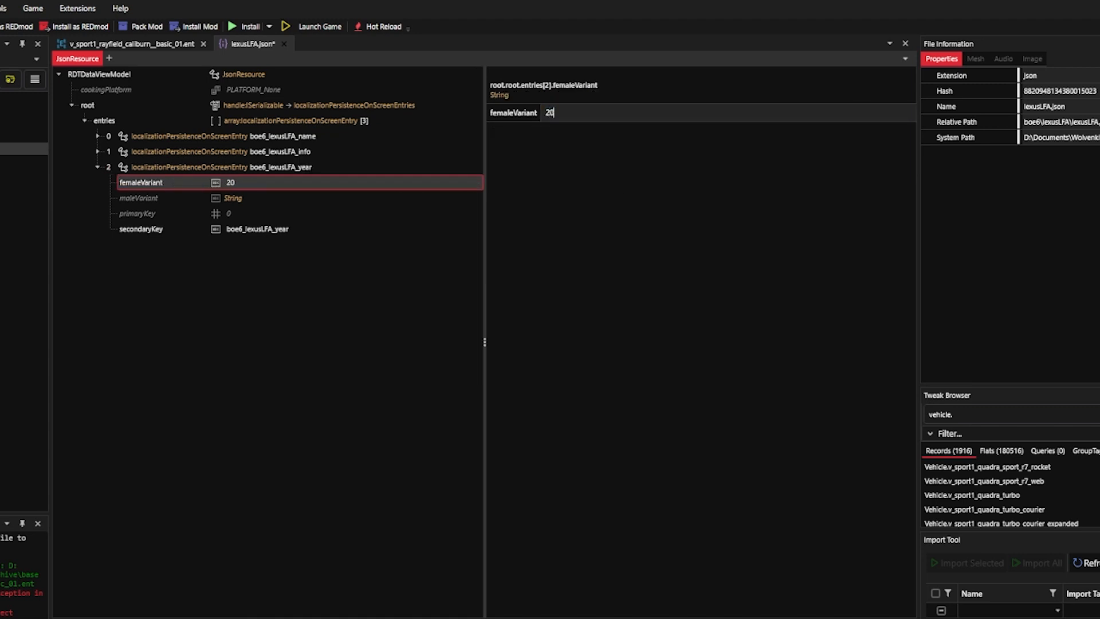
type("2012")
key("ctrl+s")
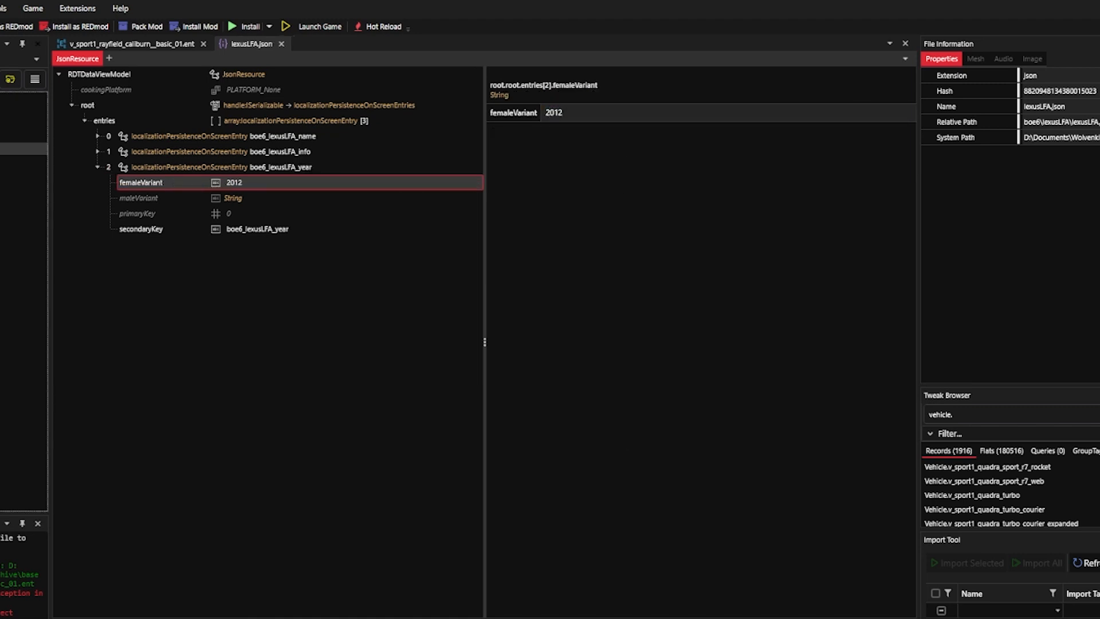
Choose Install and Launch as the launch profile and run it to install the mod and start Cyberpunk 2077.
left_click(125, 40)
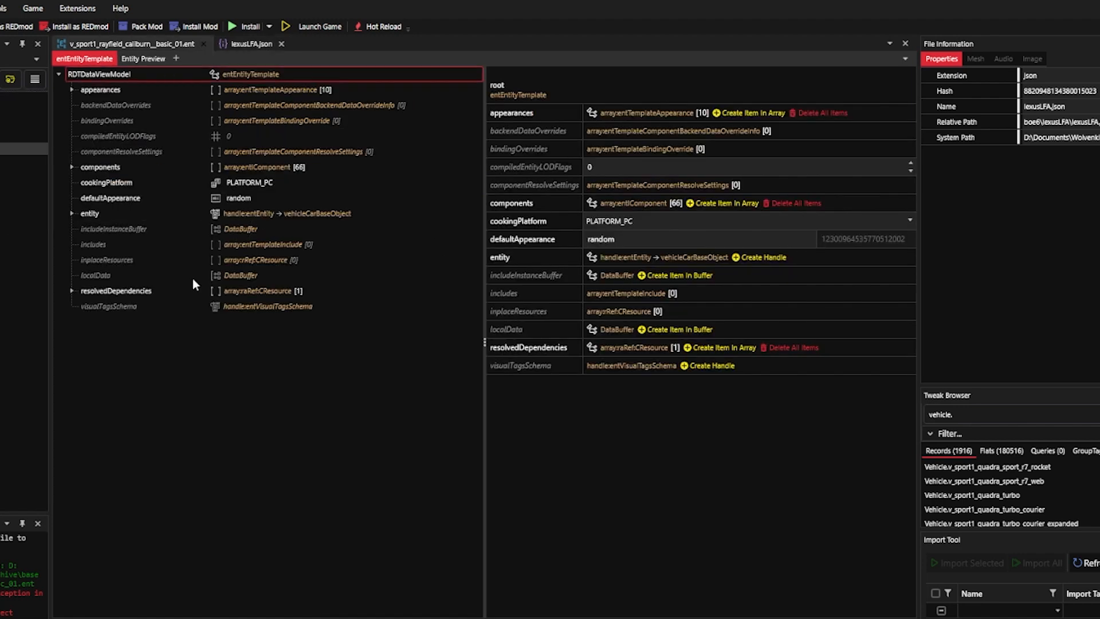
left_click(273, 25)
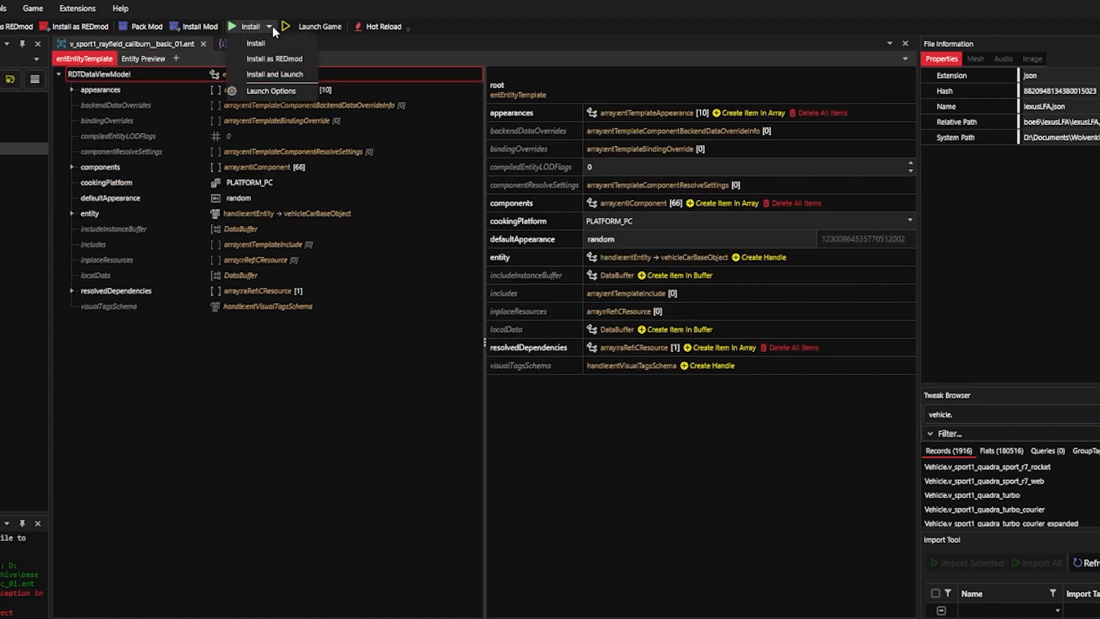
left_click(276, 75)
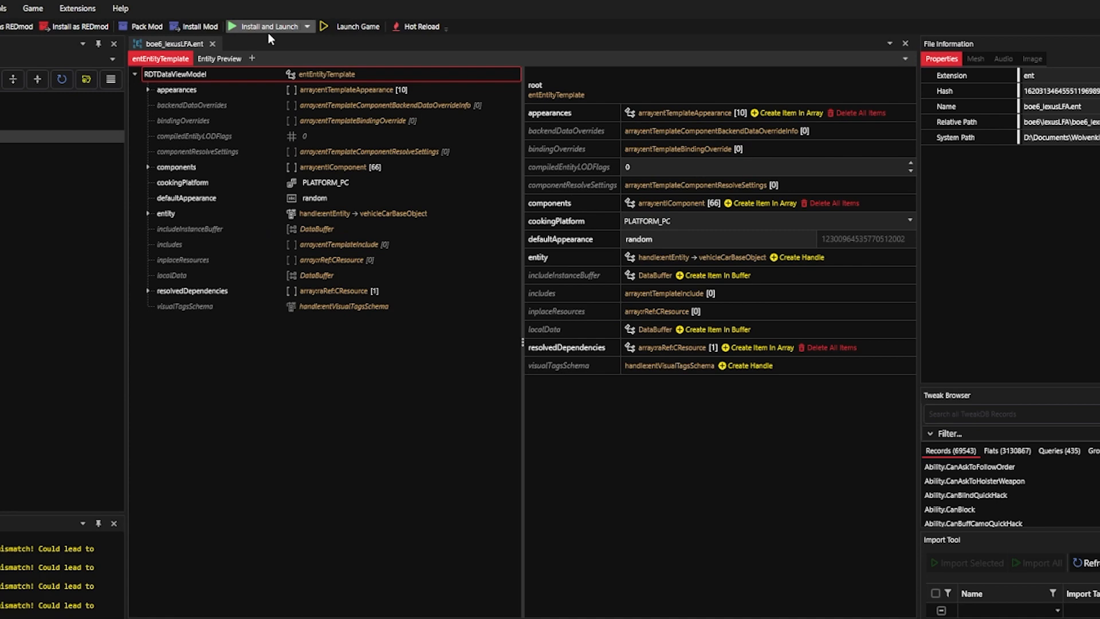
left_click(267, 27)
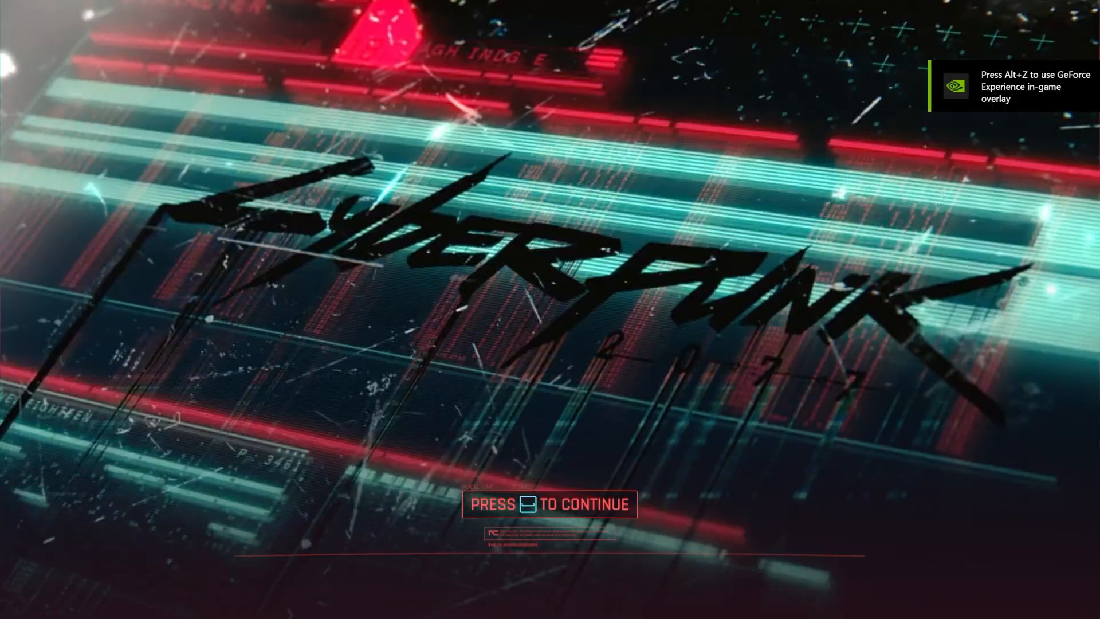
Continue past the Cyberpunk 2077 title screen into the game and open the Cyber Engine Tweaks console, with the TweakDB Editor closed.
key("space")
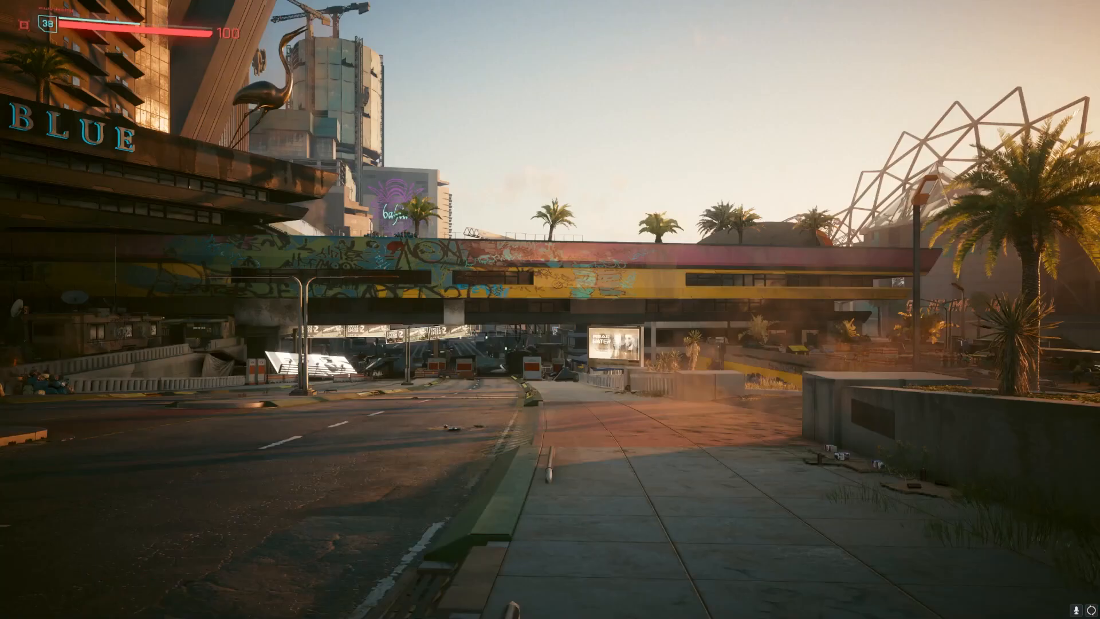
key("grave")
left_click(327, 90)
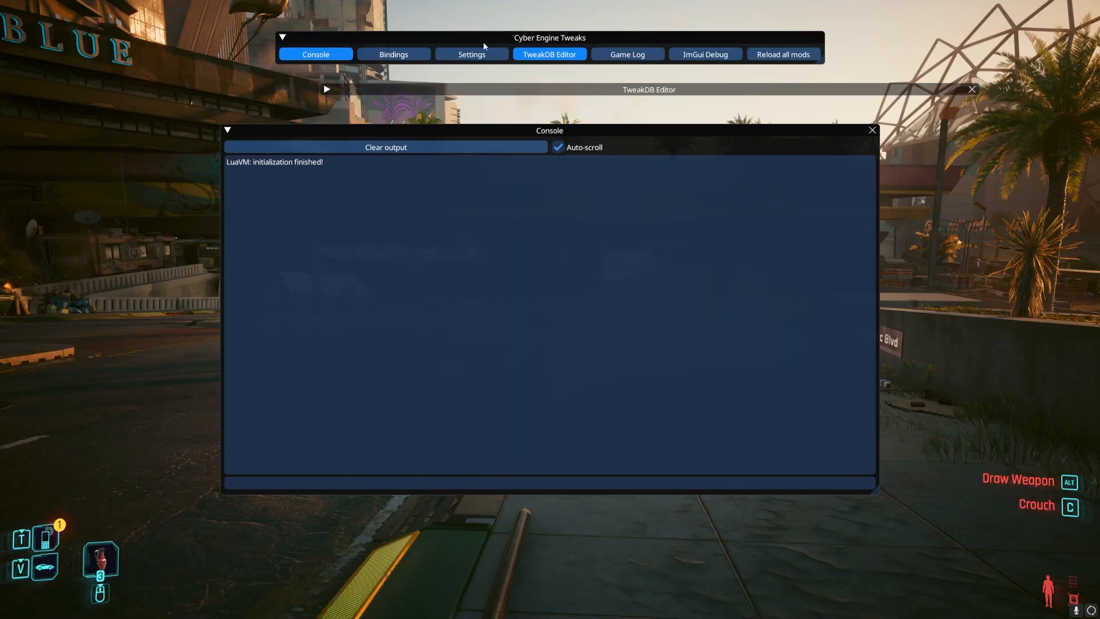
left_click_drag(483, 39, 452, 32)
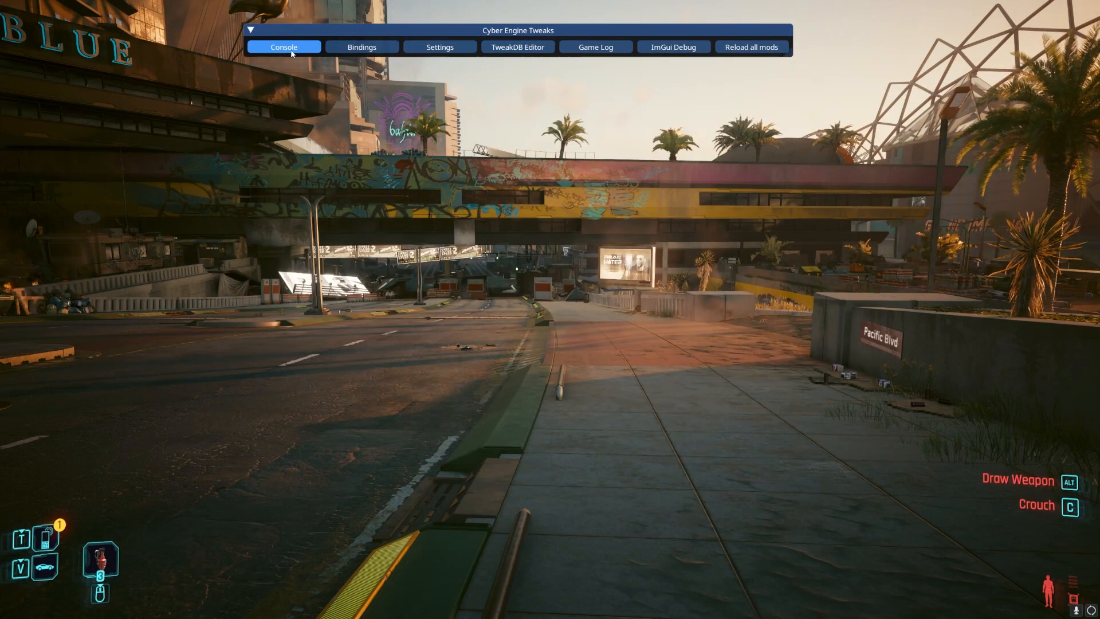
left_click(290, 51)
left_click_drag(282, 131, 269, 138)
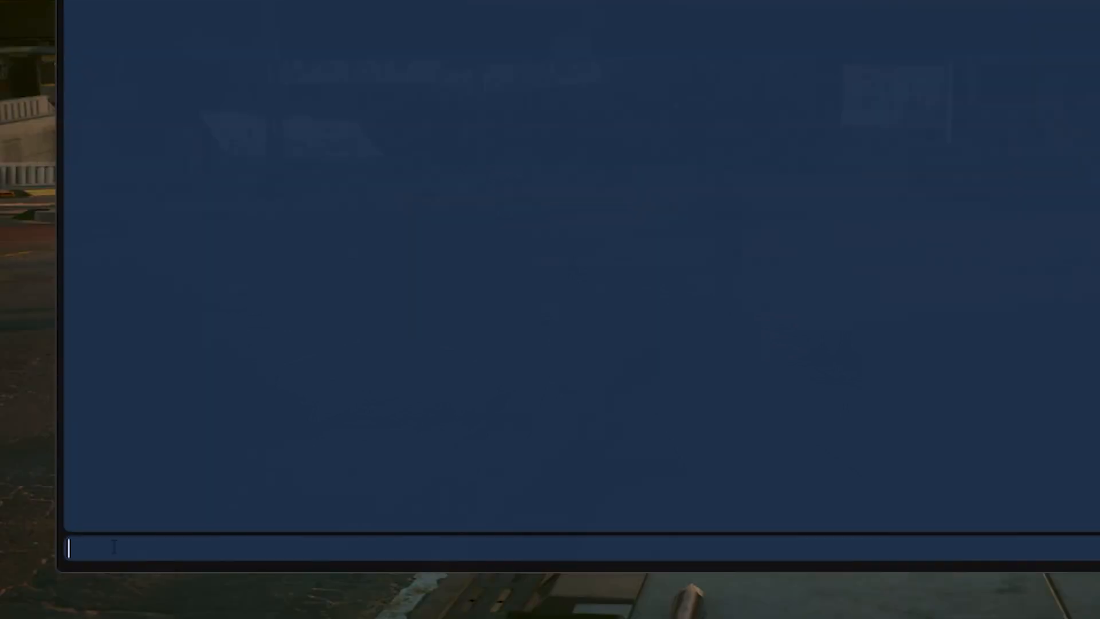
Run Game.GetVehicleSystem():EnablePlayerVehicle('Vehicle.boe6_lexusLFA_base',true,false) in the console and close the Cyber Engine Tweaks overlay.
type("Game.GetVeh")
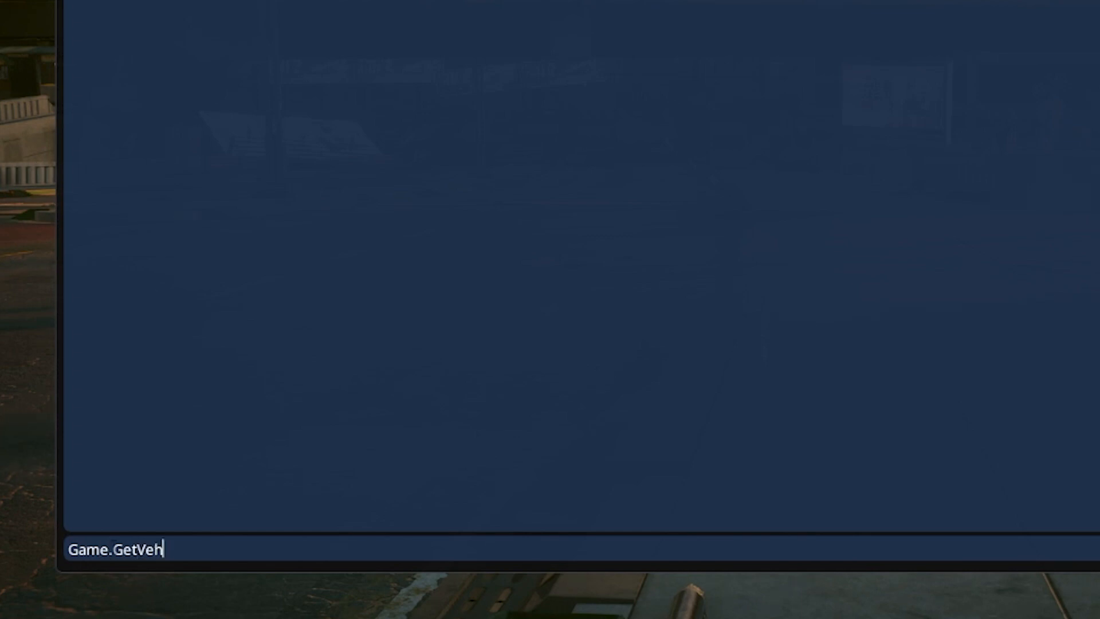
type("icleSystem")
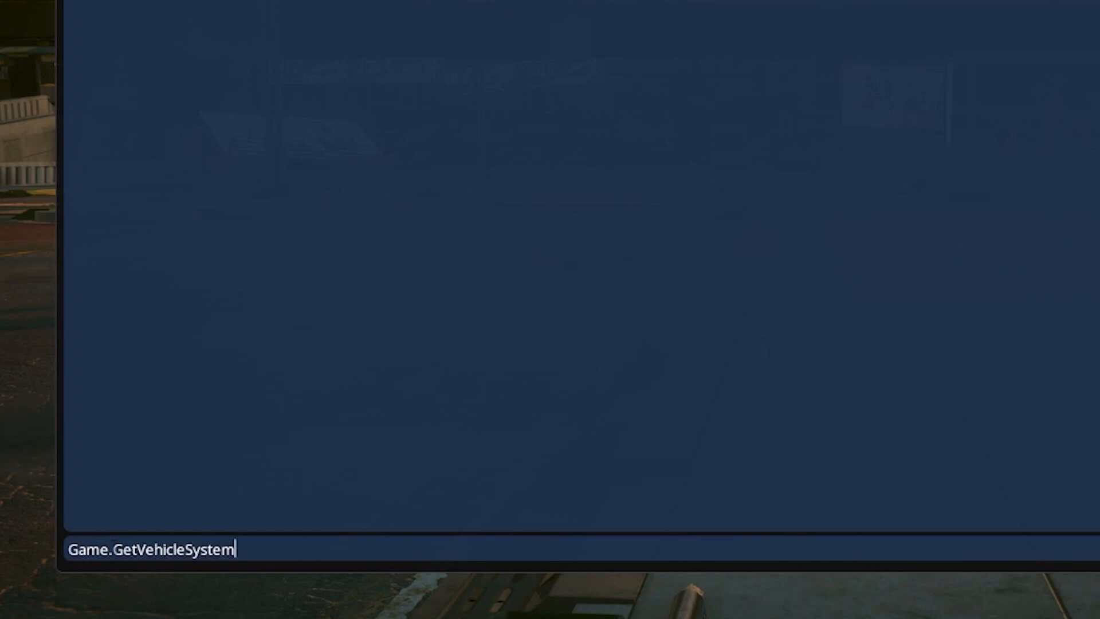
type("():Enabl")
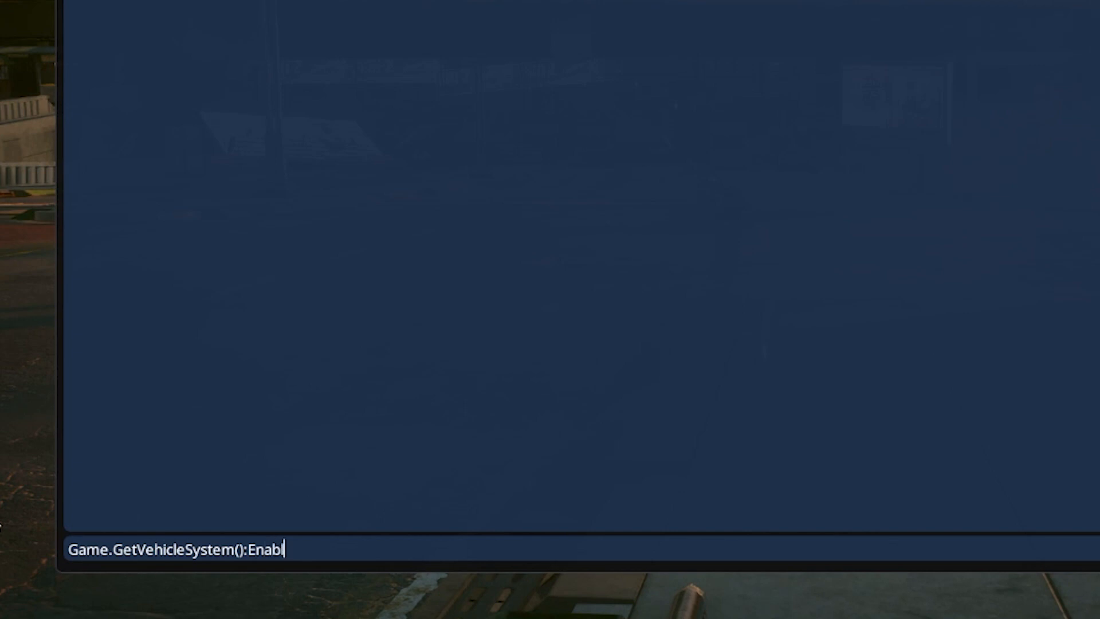
type("ePlayerVehicle()")
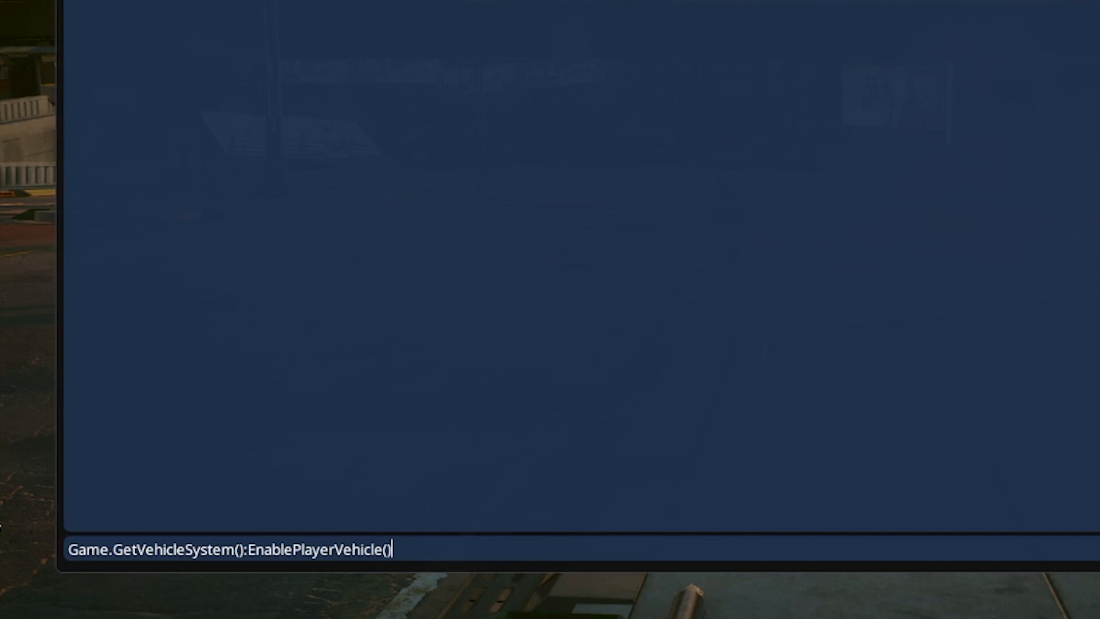
key("Left")
type("\"Vehic")
type("le.")
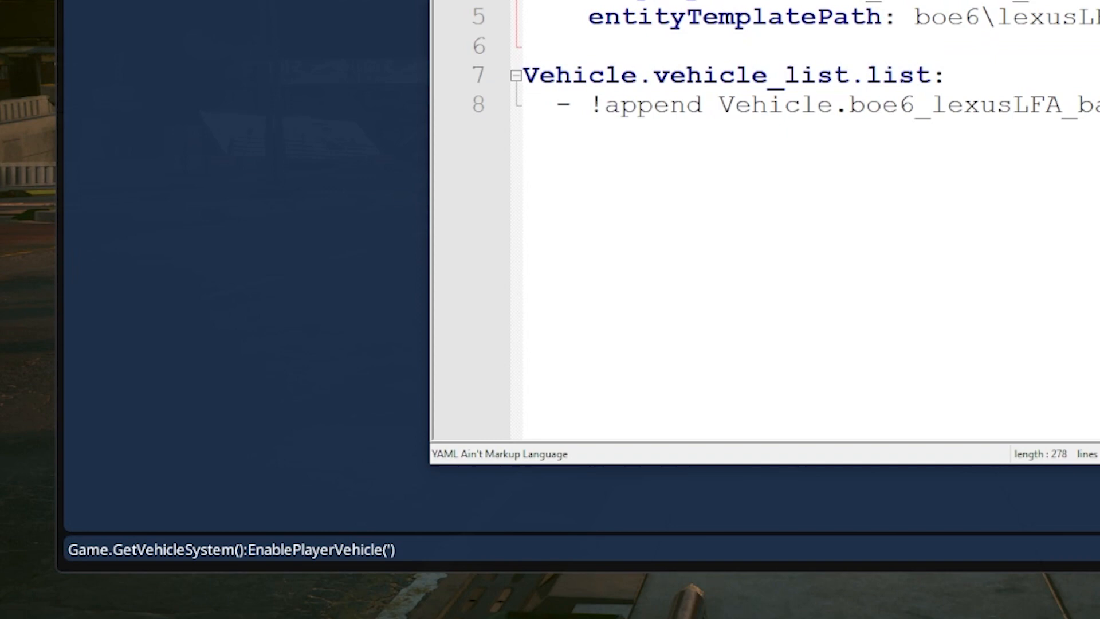
left_click(394, 550)
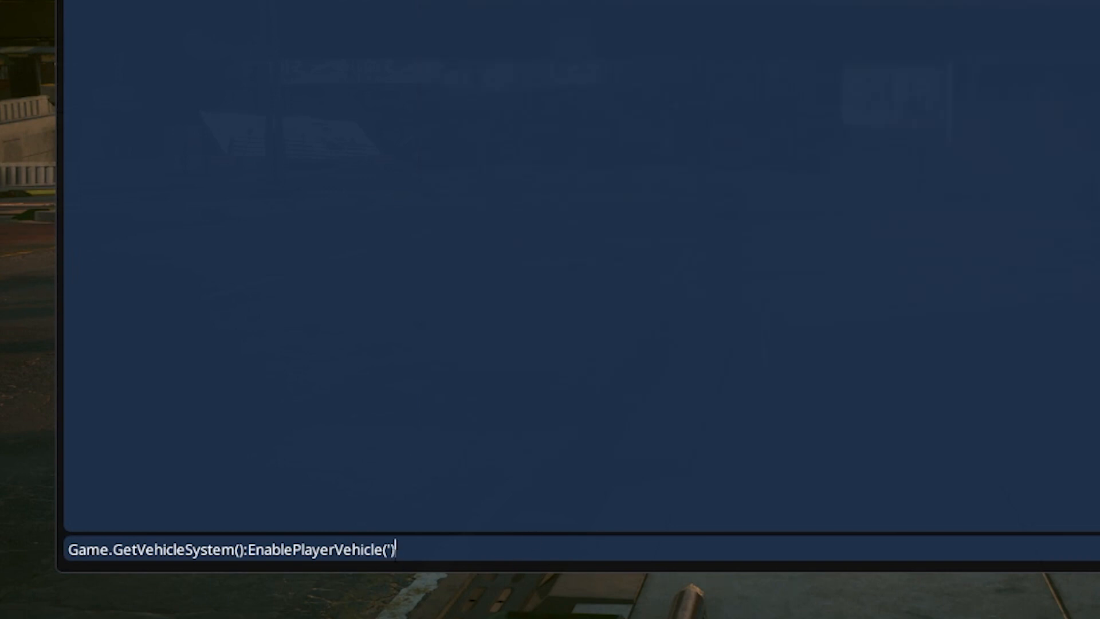
type("Vehicle.boe6_lexusLFA_base")
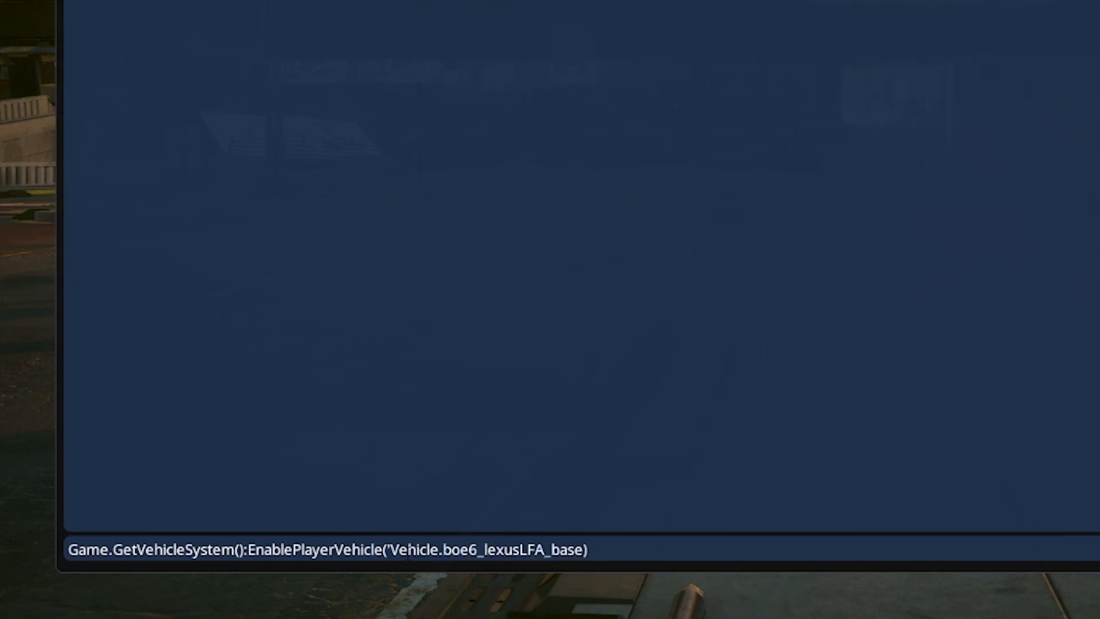
type("',true,false")
key("Return")
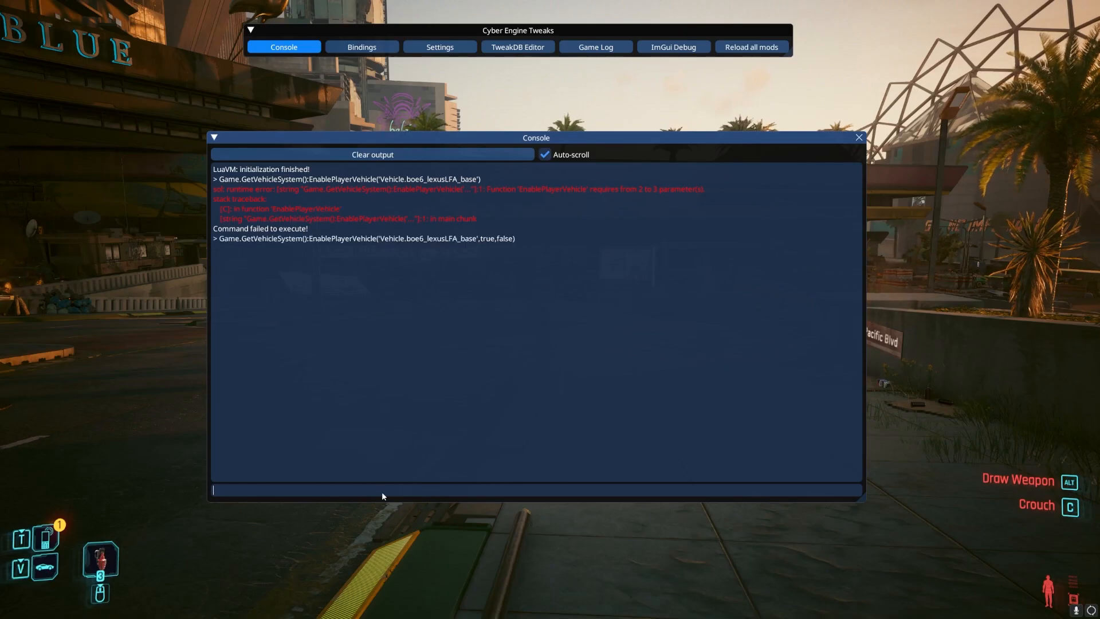
key("grave")
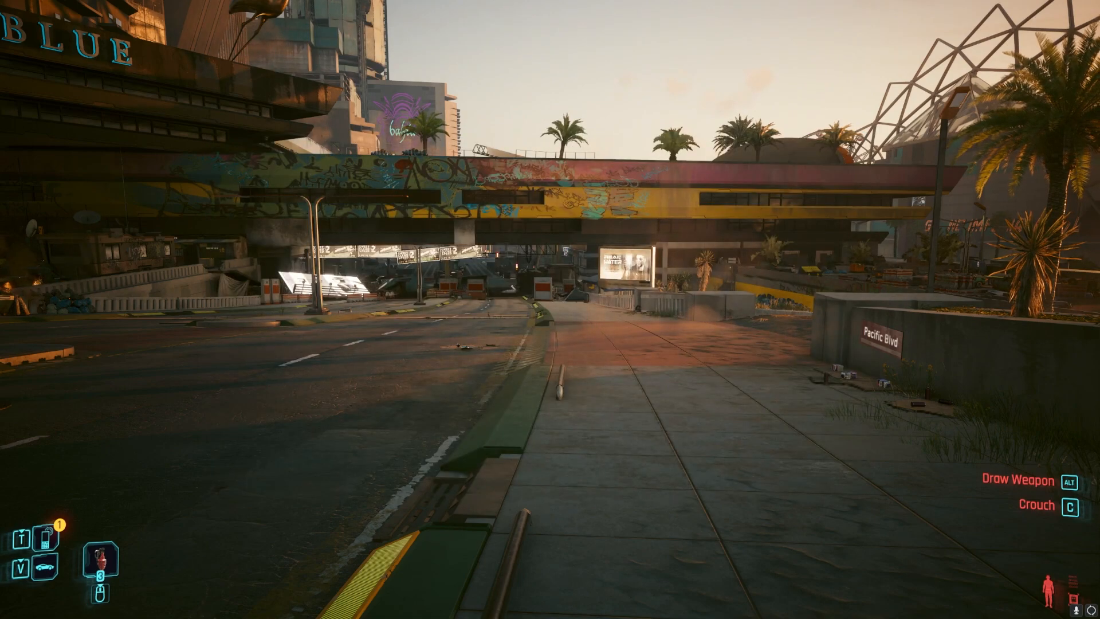
Summon the TEST vehicle from the Call Vehicle list.
key("v")
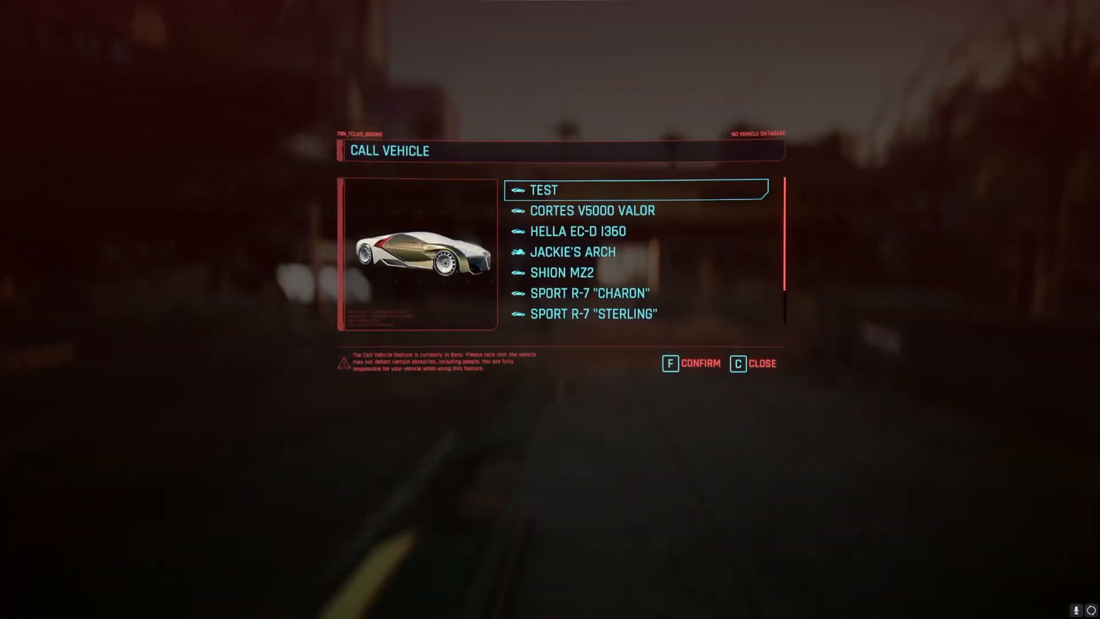
key("Down")
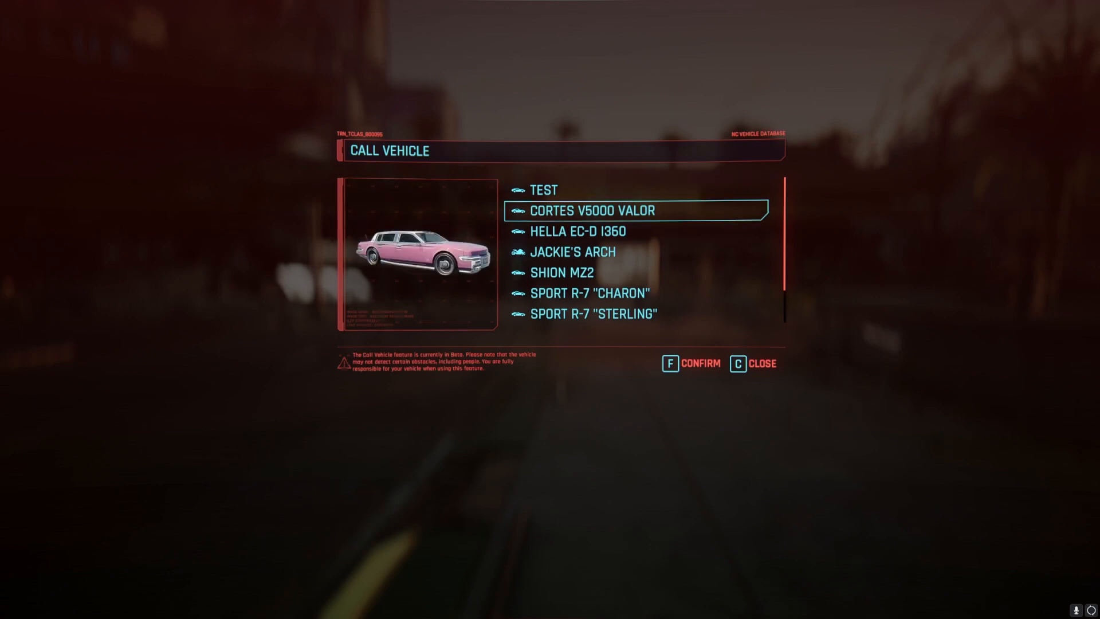
key("Up")
key("f")
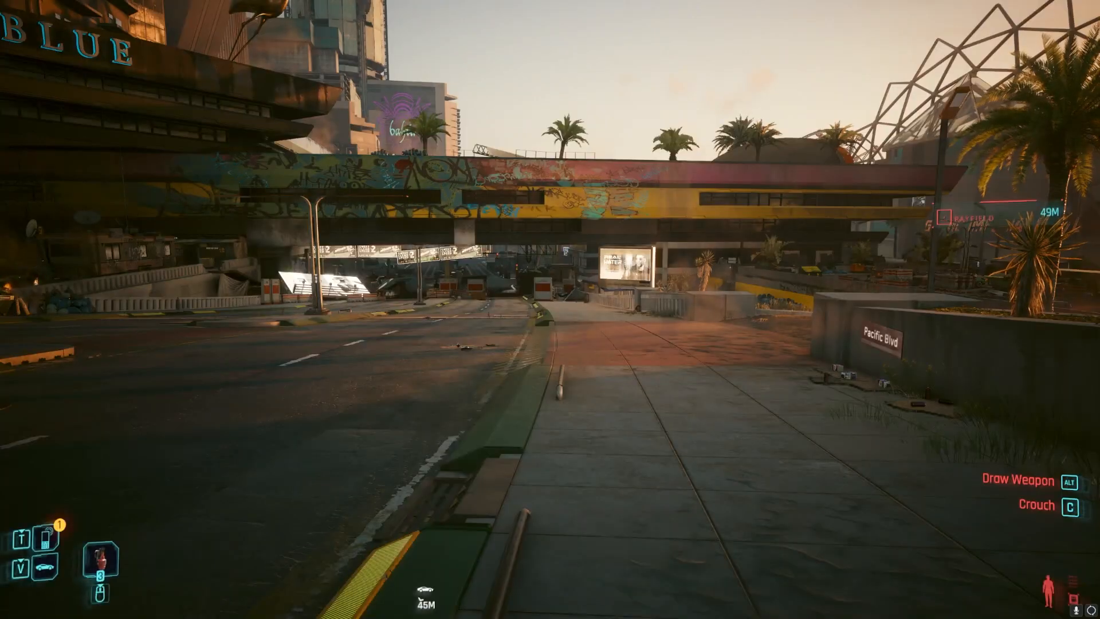
Turn toward the summoned car, walk up to it and scan it to check its name and model.
key("d")
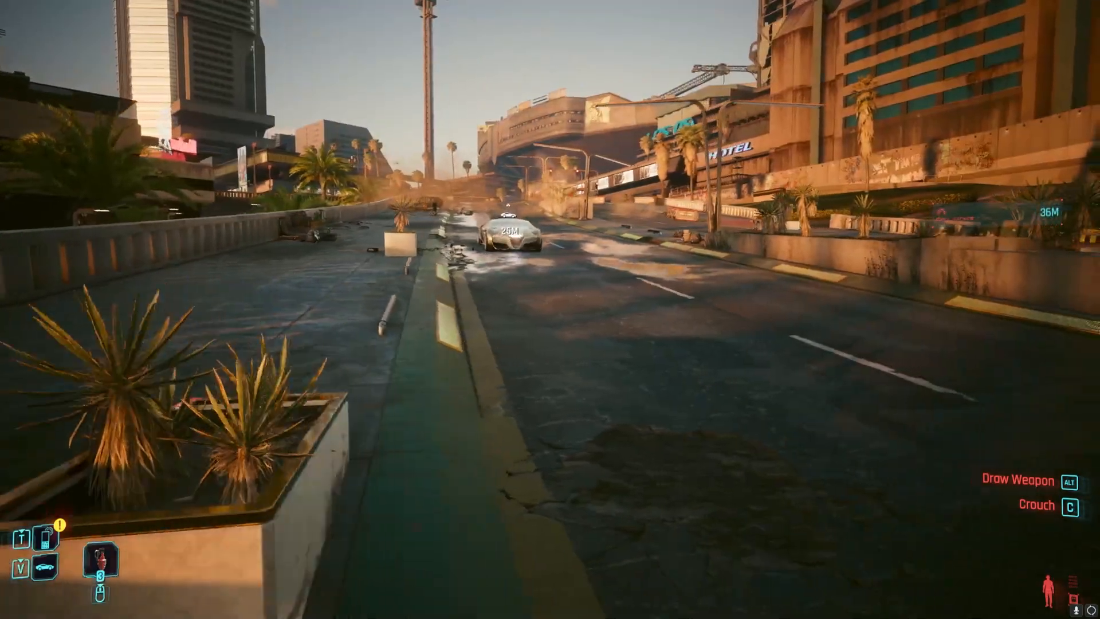
key("w")
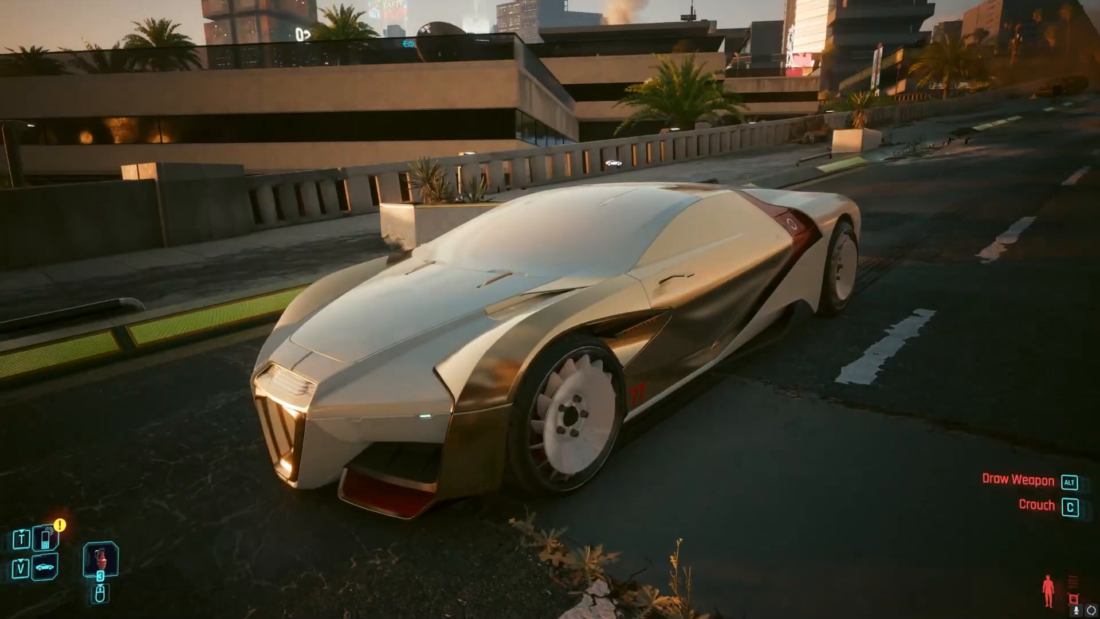
key("Tab")
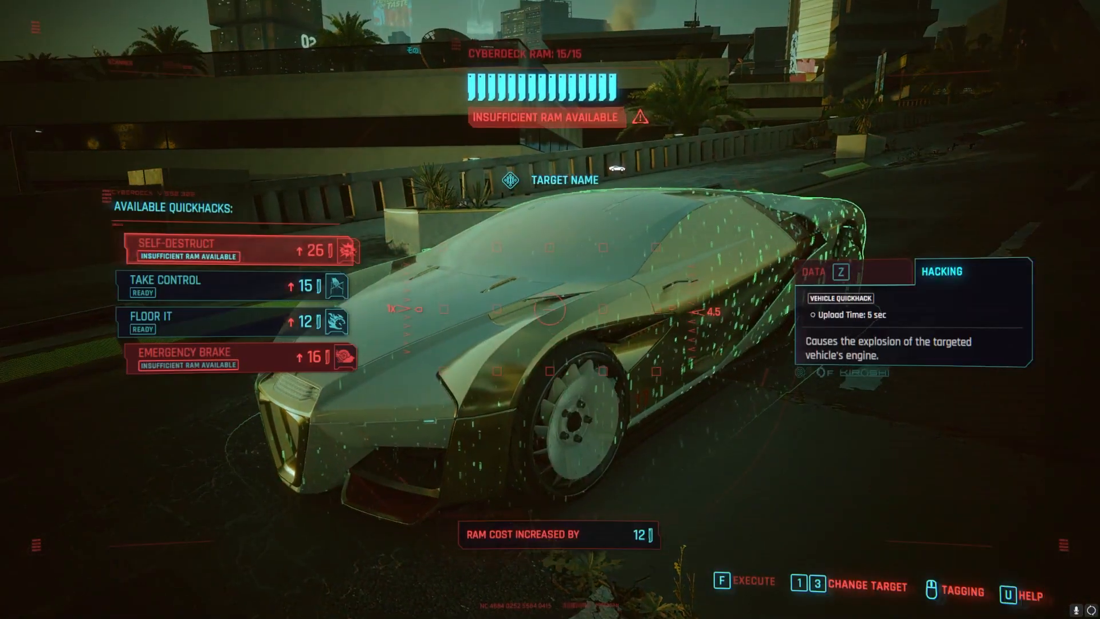
Show the scanned car's data in the scanner, leave the scanner and quit the game.
key("z")
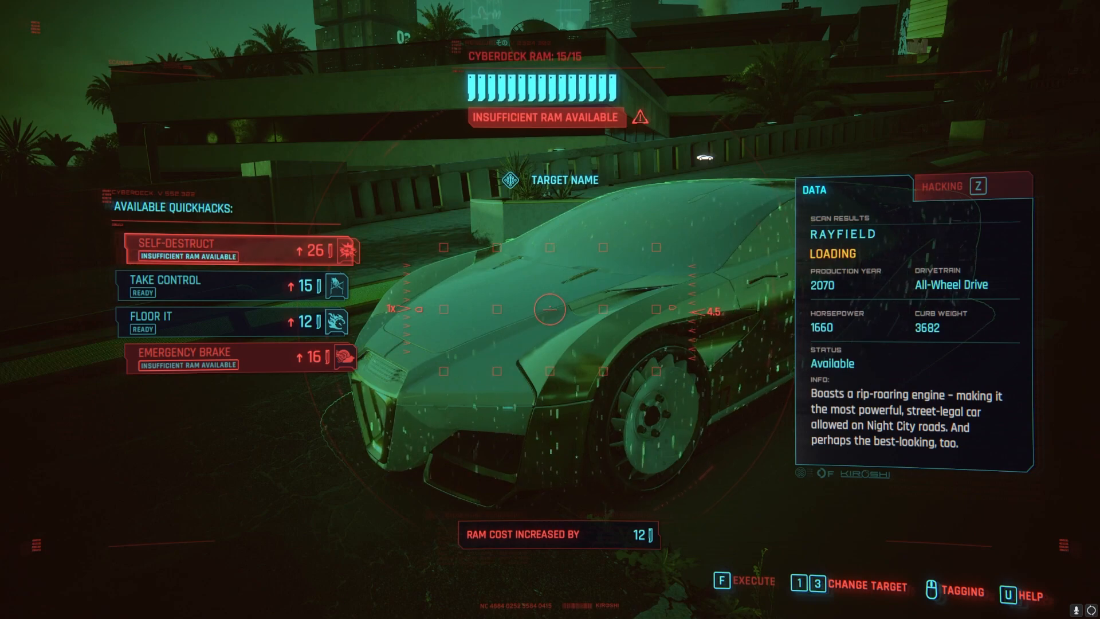
key("Escape")
key("Escape")
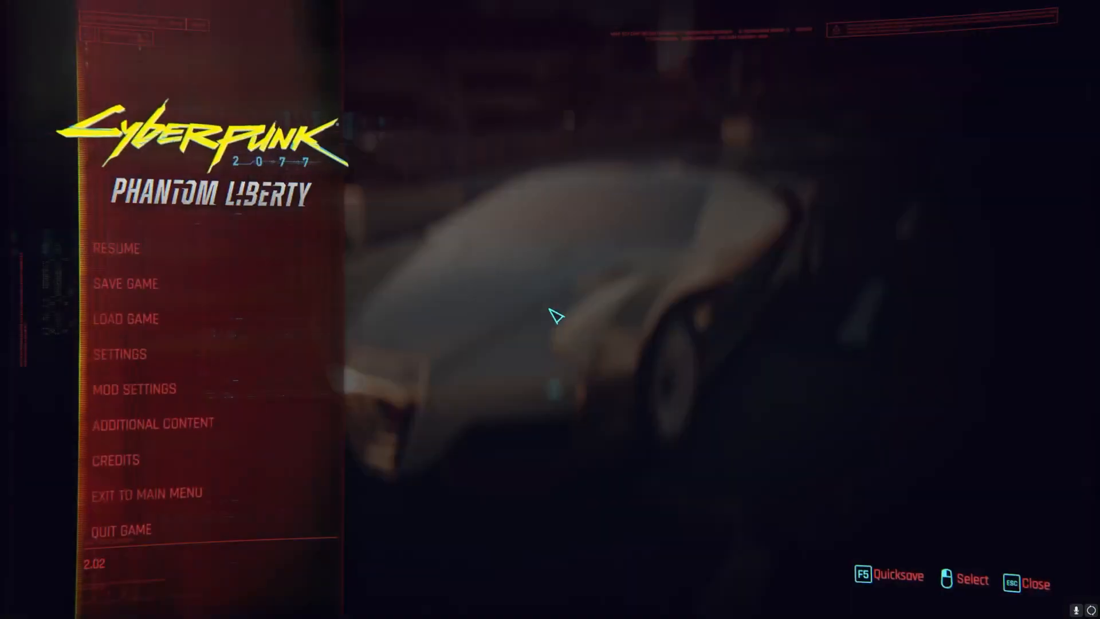
left_click(200, 534)
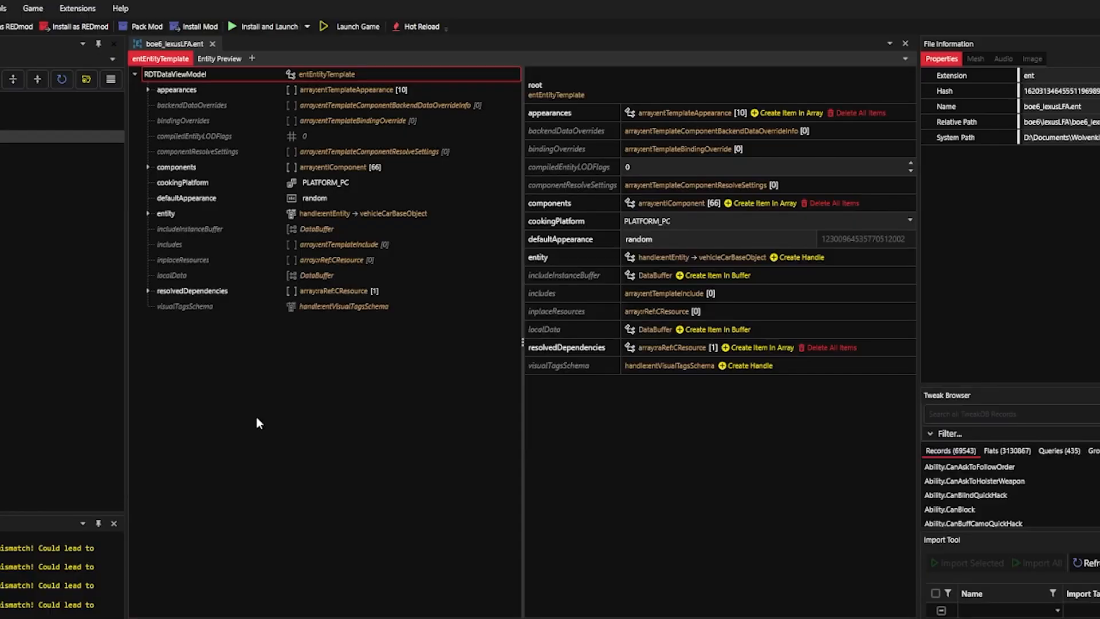
In boe6_lexusLFA.ent, delete the appearances from rayfield_caliburn__basic_premium_04 through rayfield_caliburn__basic_ma_bls_ina_se1_40 in WolvenKit.
left_click_drag(522, 110, 611, 109)
left_click(211, 44)
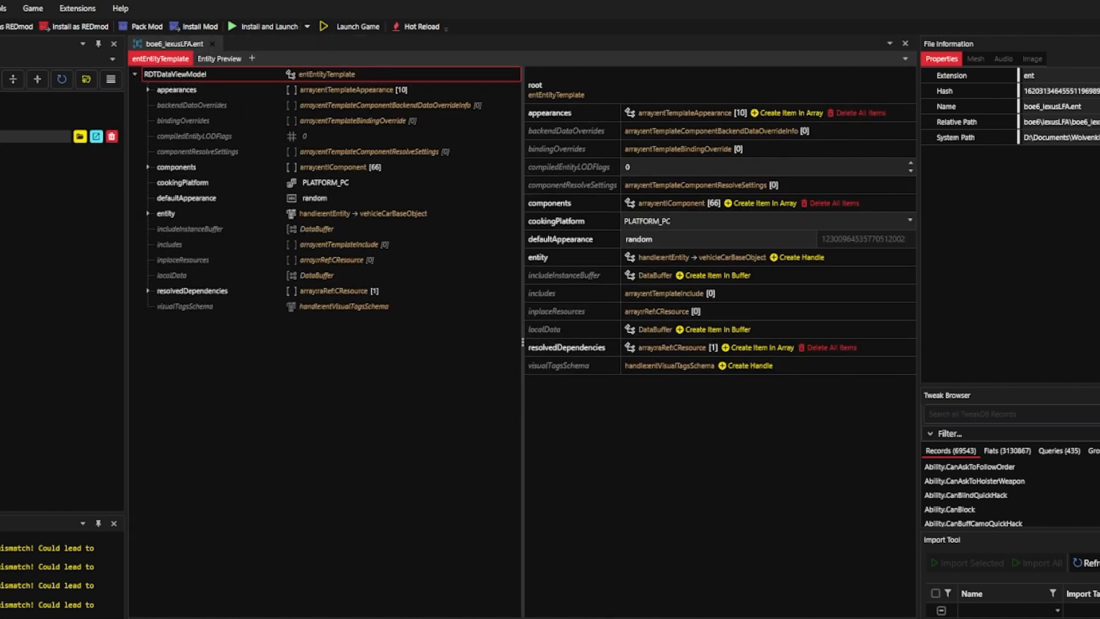
left_click(148, 90)
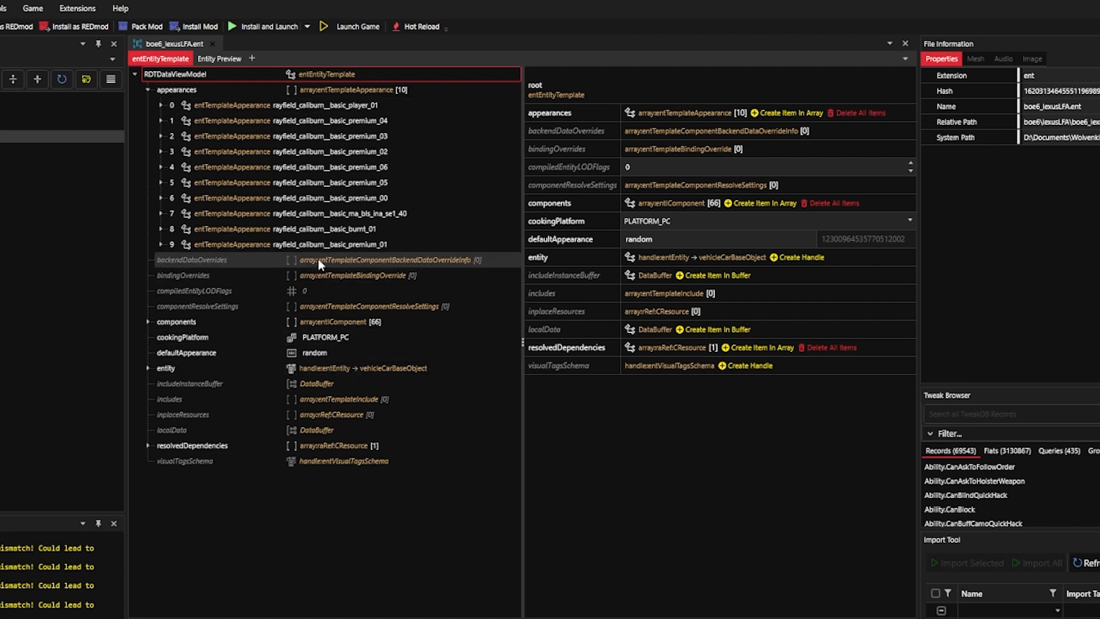
left_click(335, 106)
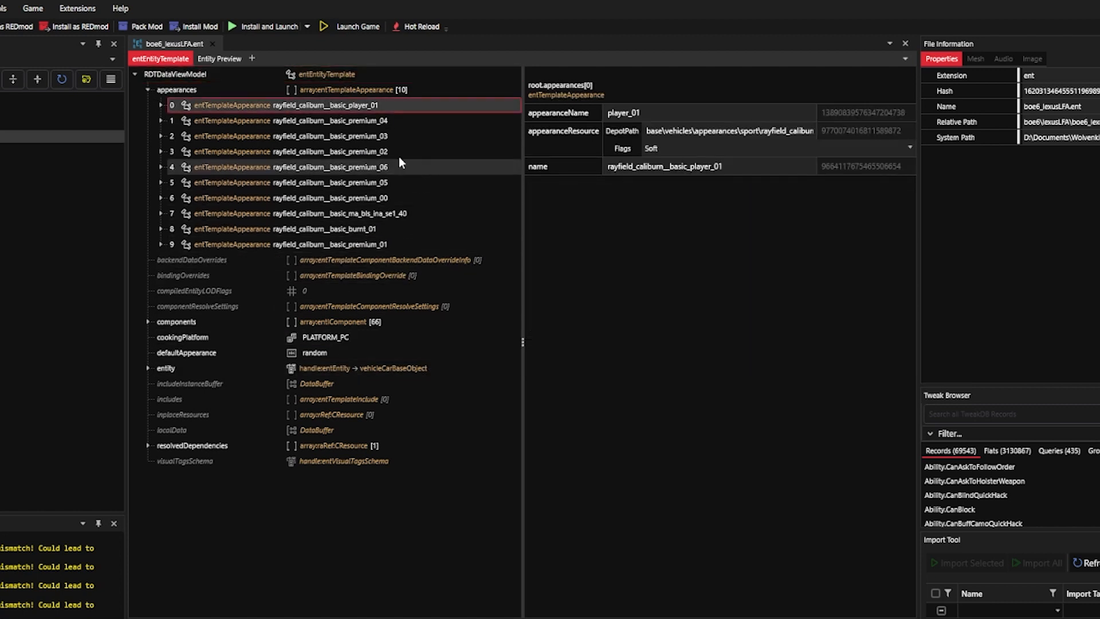
left_click(368, 228)
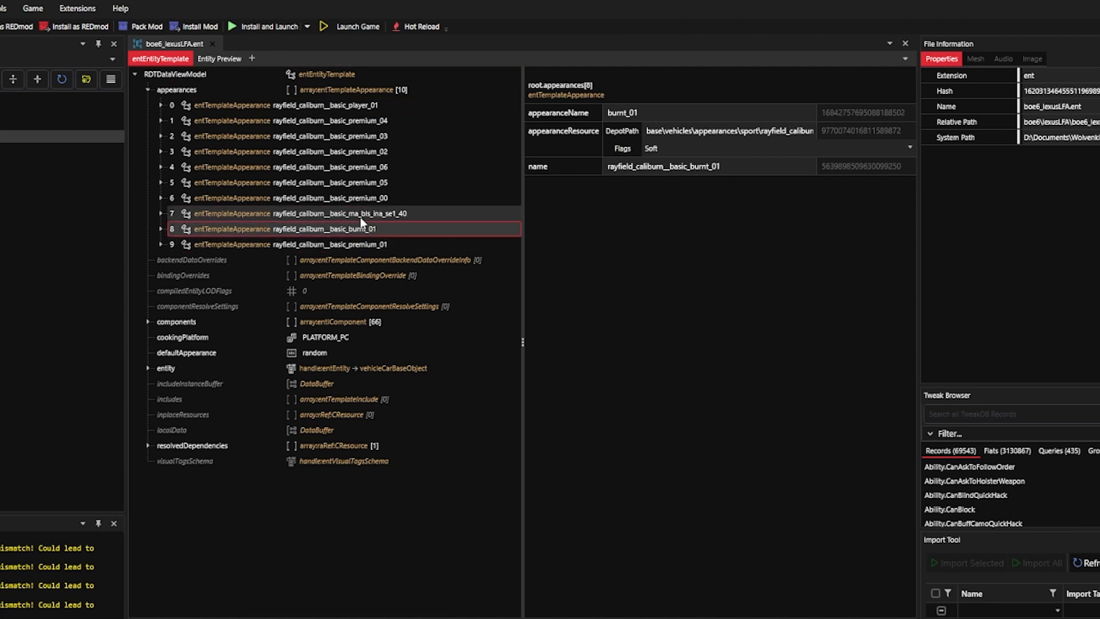
left_click(352, 121)
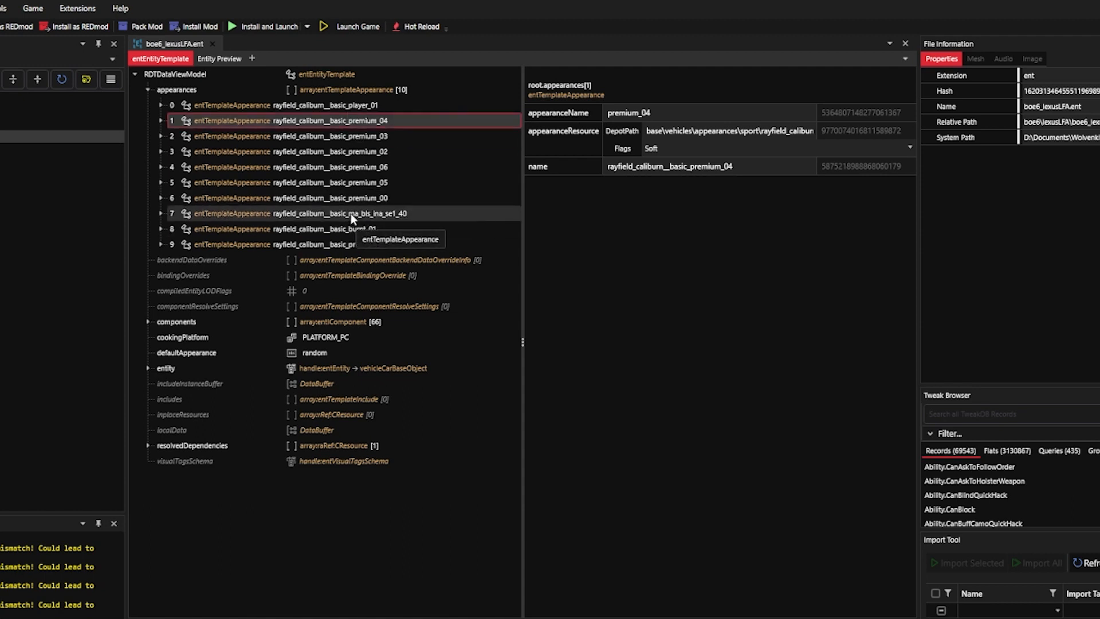
left_click(351, 213, "shift")
right_click(354, 152)
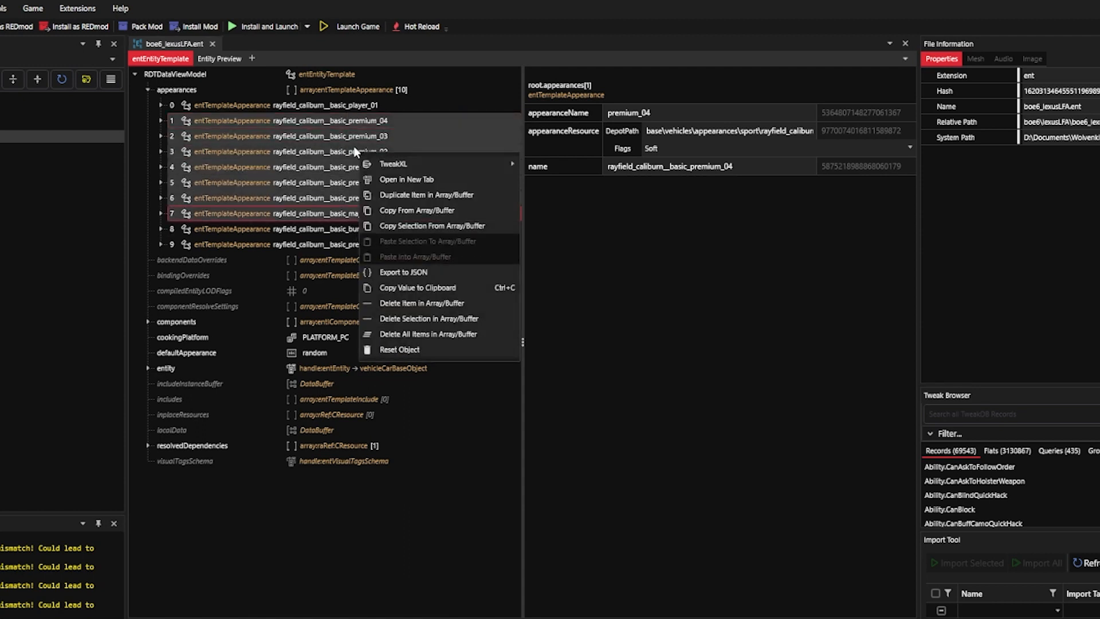
left_click(419, 321)
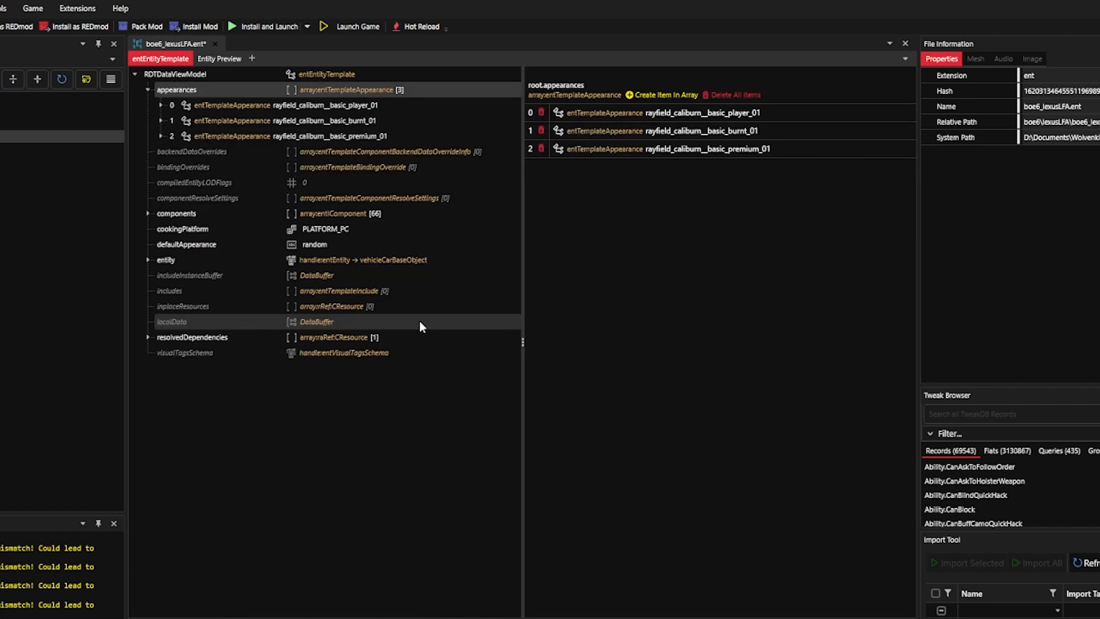
Delete the rayfield_caliburn__basic_premium_01 entry from the entity template's appearances array.
left_click(355, 137)
right_click(356, 137)
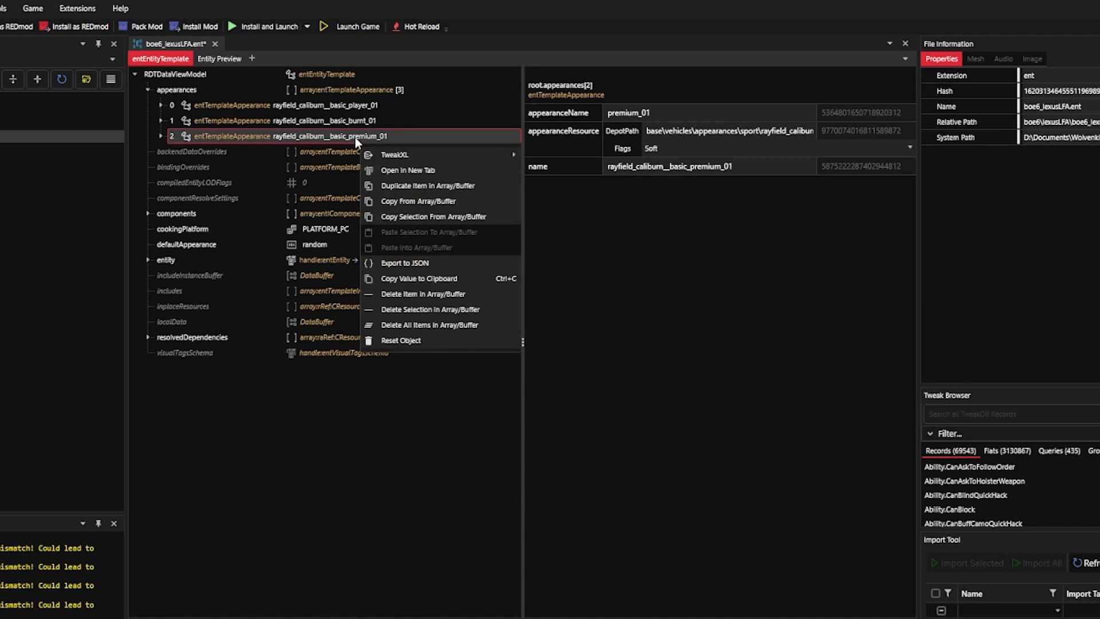
left_click(426, 304)
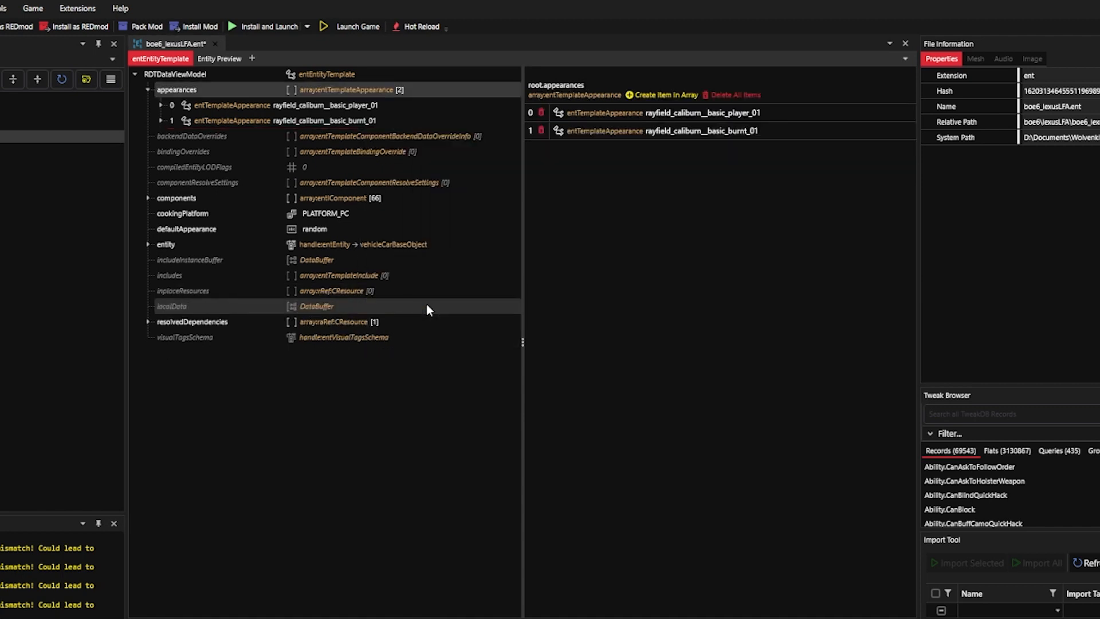
Rename the rayfield_caliburn__basic_player_01 appearance to boe6_lexusLFA_base, using the appearanceName value copied from LexusLFA.yaml.
left_click(161, 104)
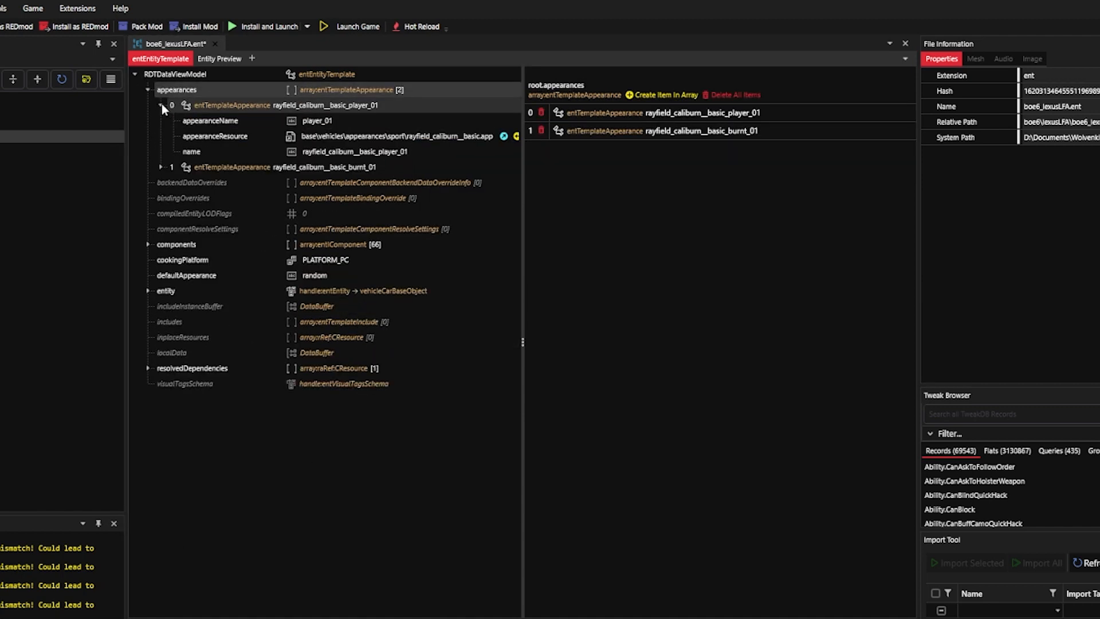
left_click_drag(522, 149, 586, 167)
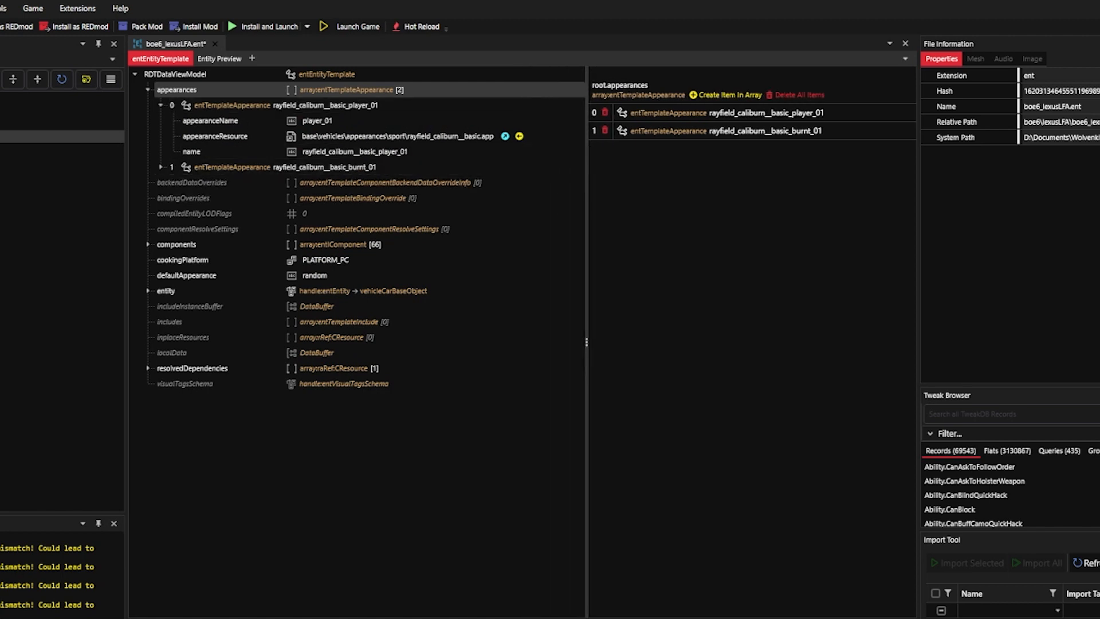
left_click(345, 105)
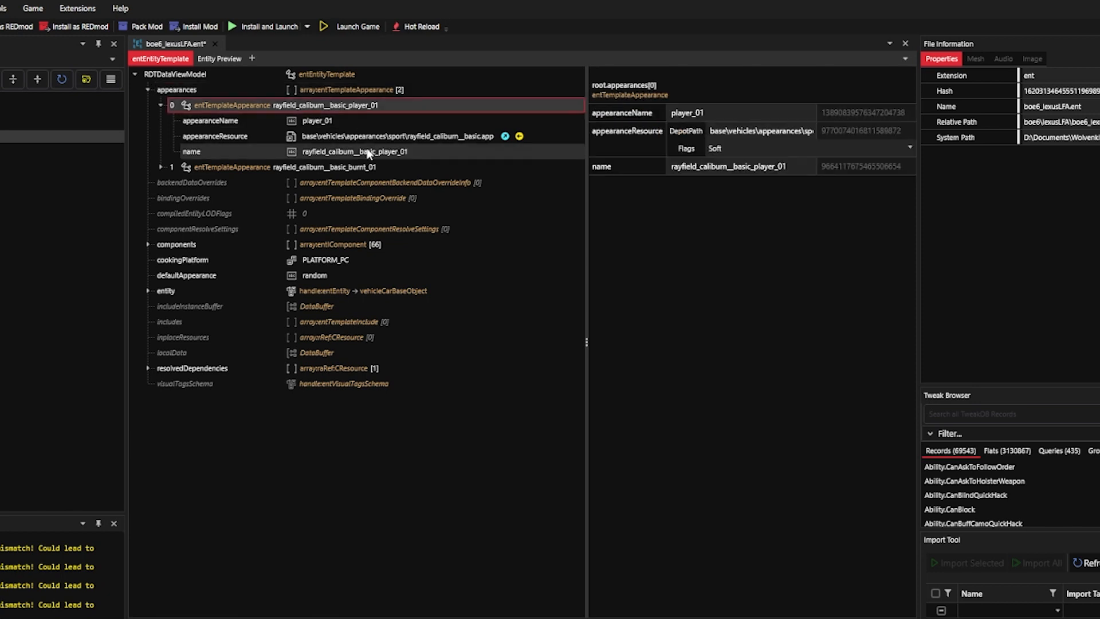
left_click(360, 91)
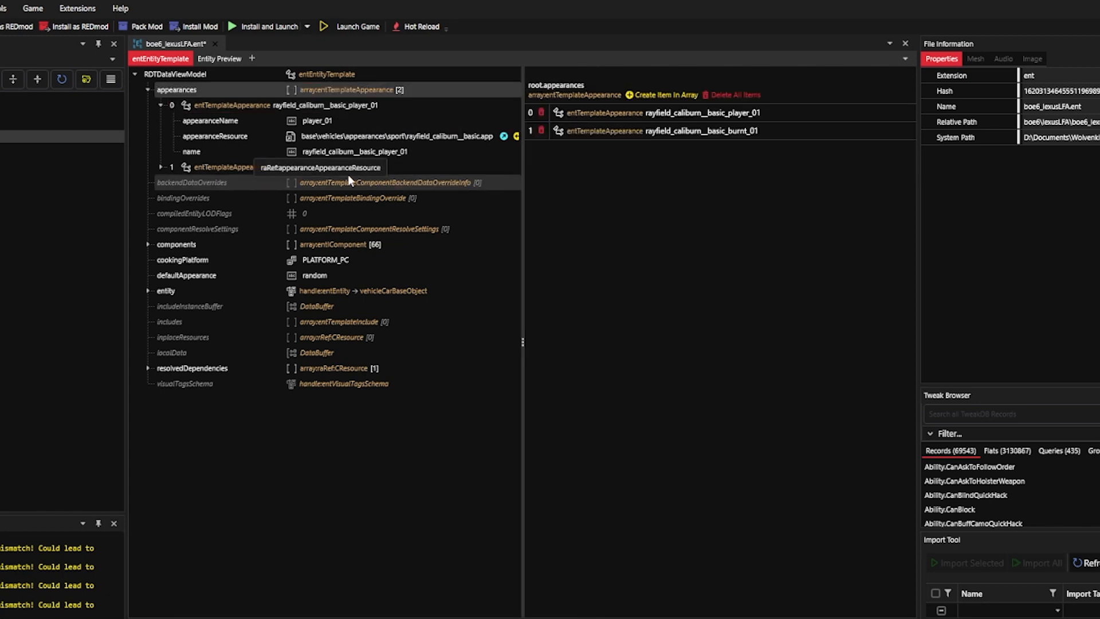
left_click(326, 152)
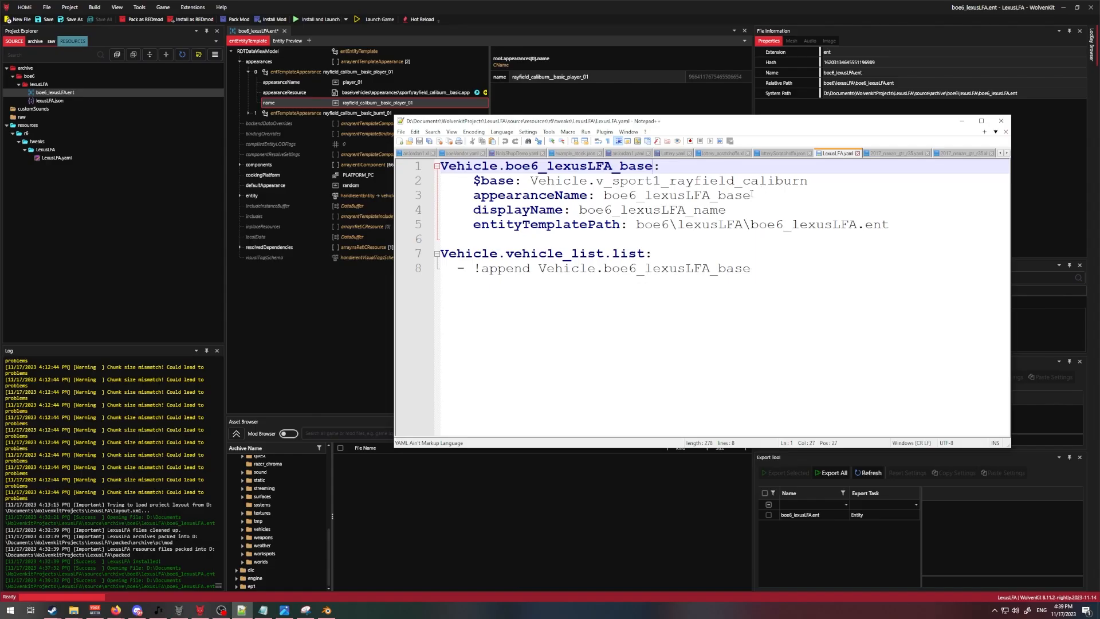
left_click_drag(751, 196, 608, 200)
key("ctrl+c")
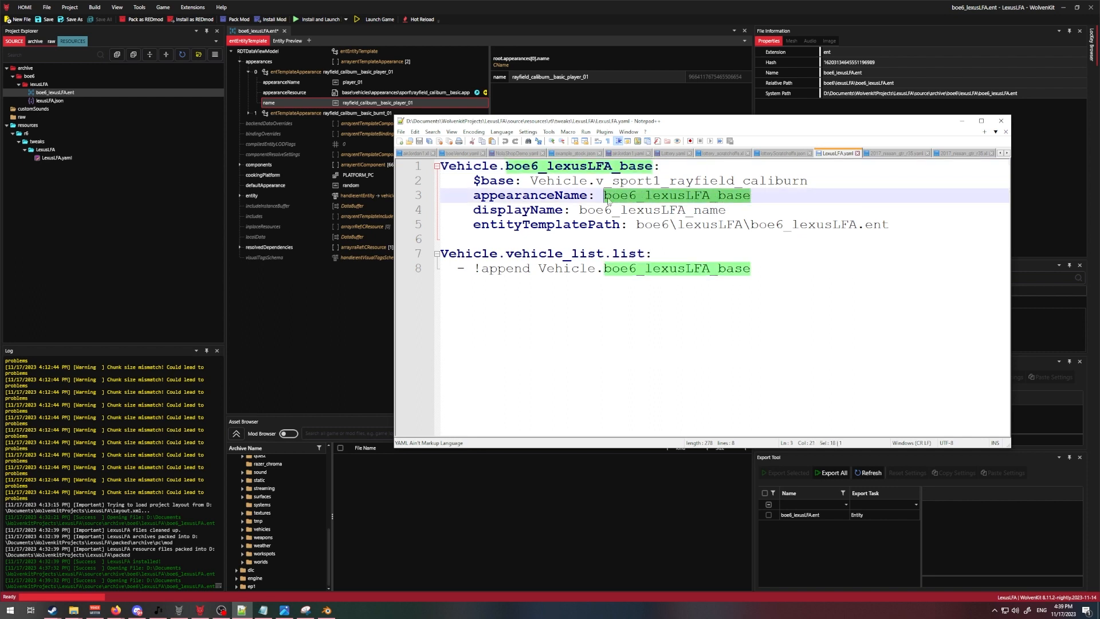
left_click(285, 109)
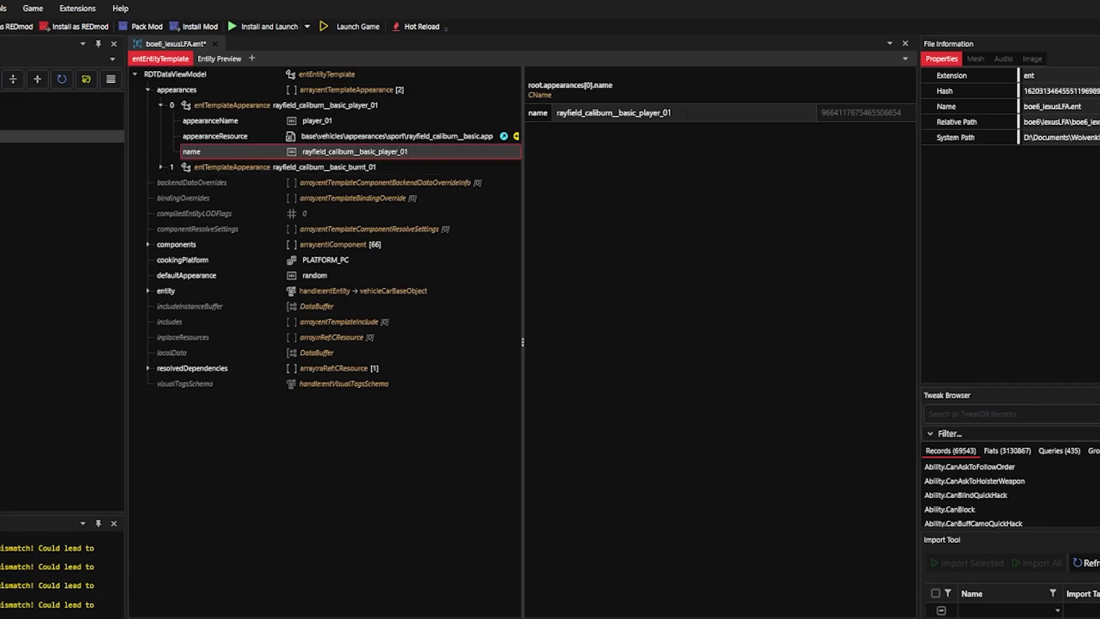
left_click_drag(588, 77, 502, 77)
key("ctrl+v")
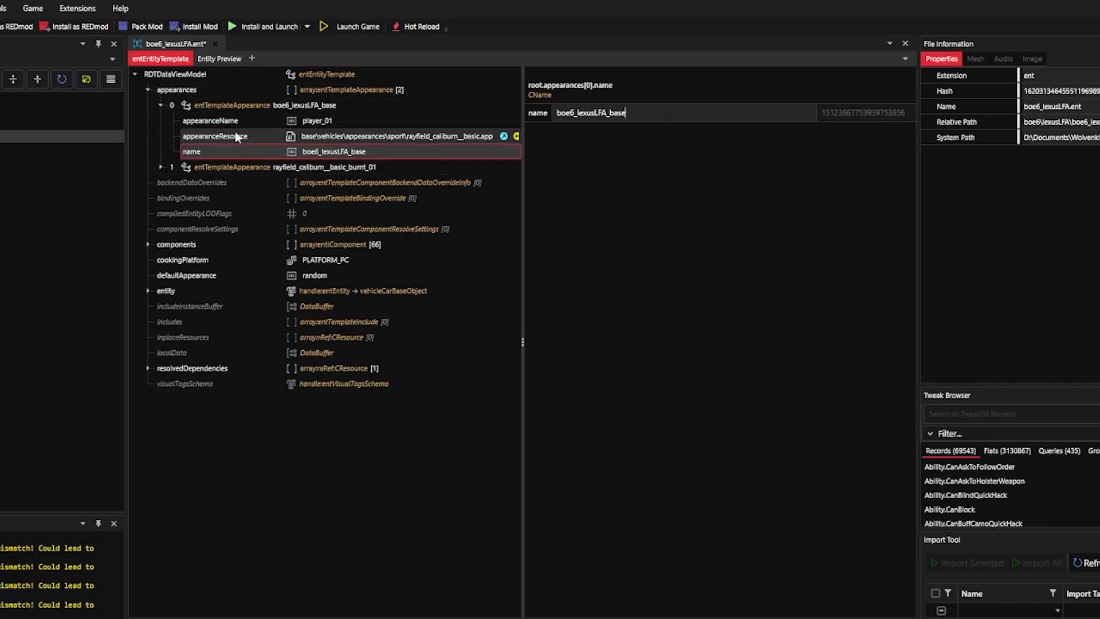
Check the first appearance's appearanceName, appearanceResource and name properties and save boe6_lexusLFA.ent.
left_click(274, 118)
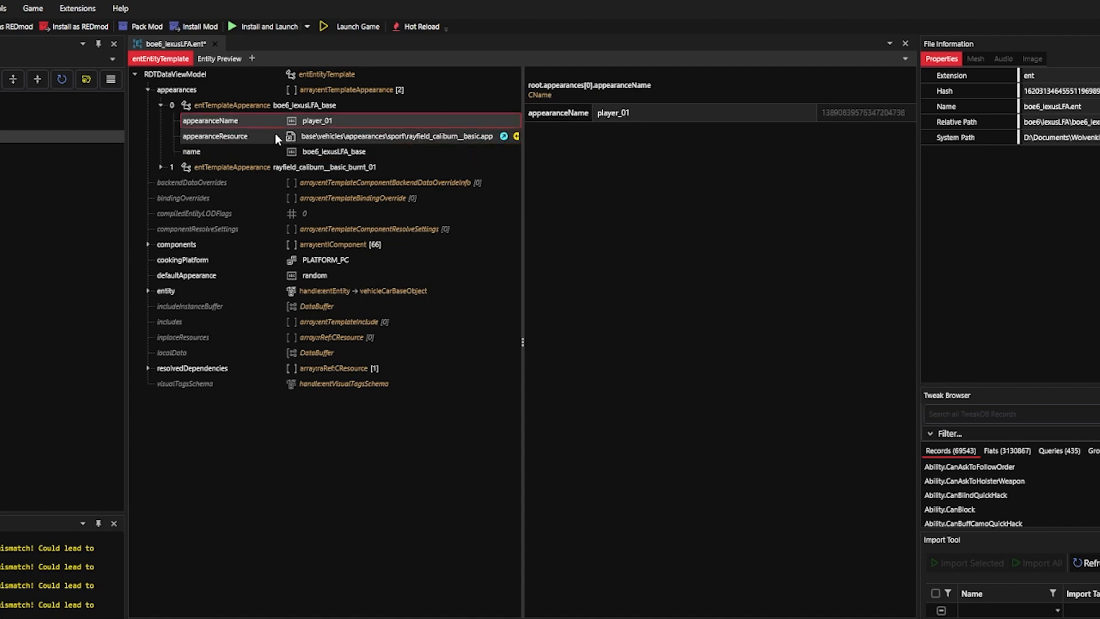
left_click(478, 139)
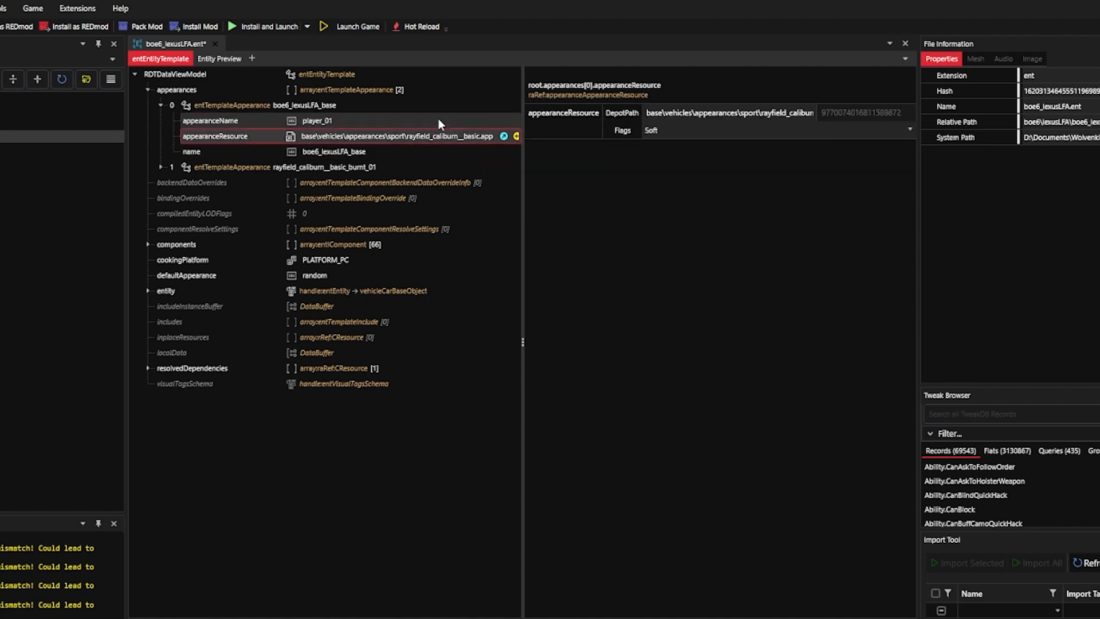
left_click(438, 119)
left_click(232, 151)
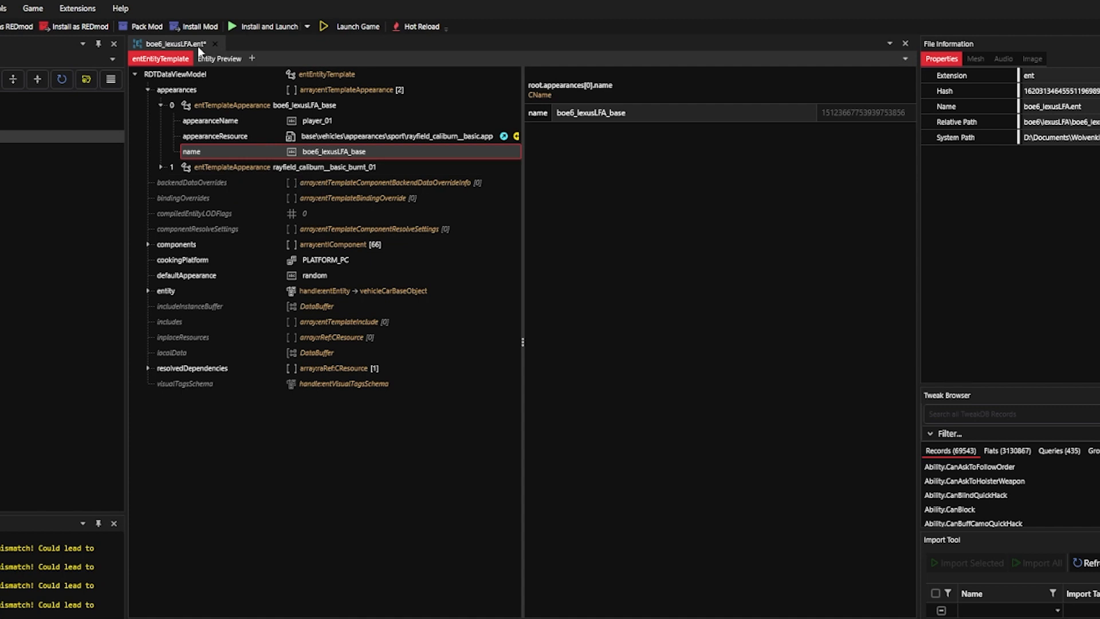
key("ctrl+s")
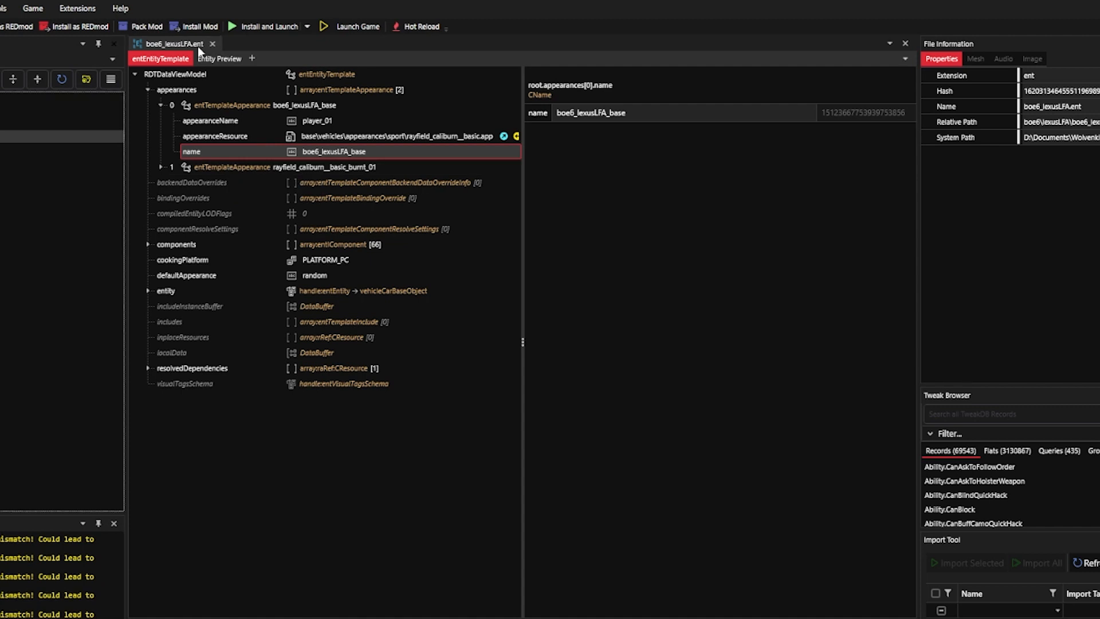
Add the appearance resource rayfield_caliburn__basic.app to the project and rename the file boe6_lexusLFA.app.
left_click(271, 136)
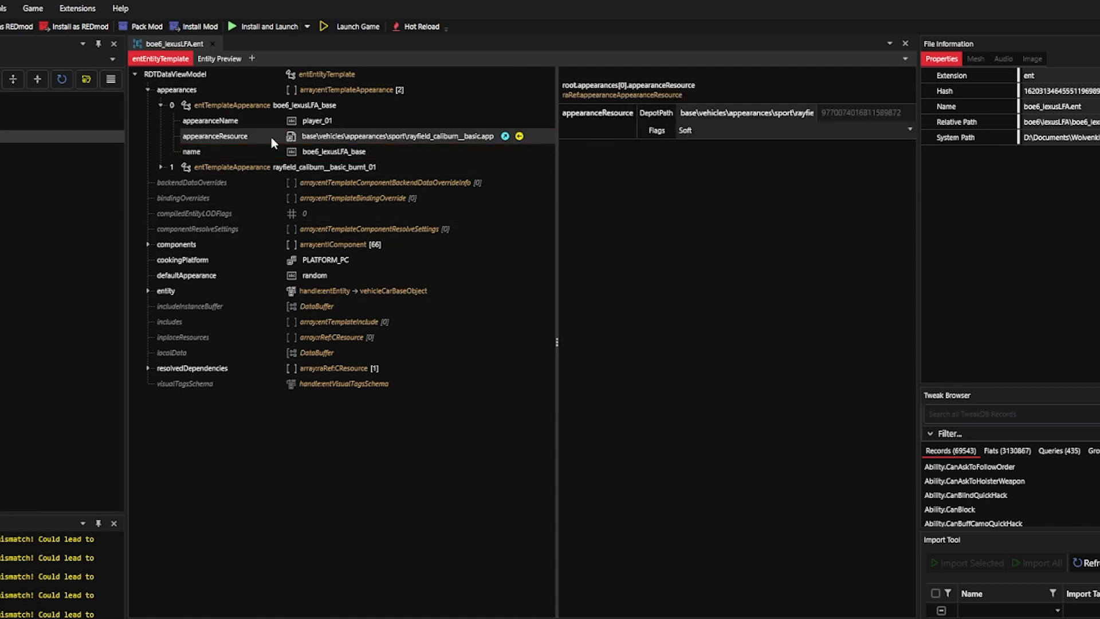
left_click(519, 136)
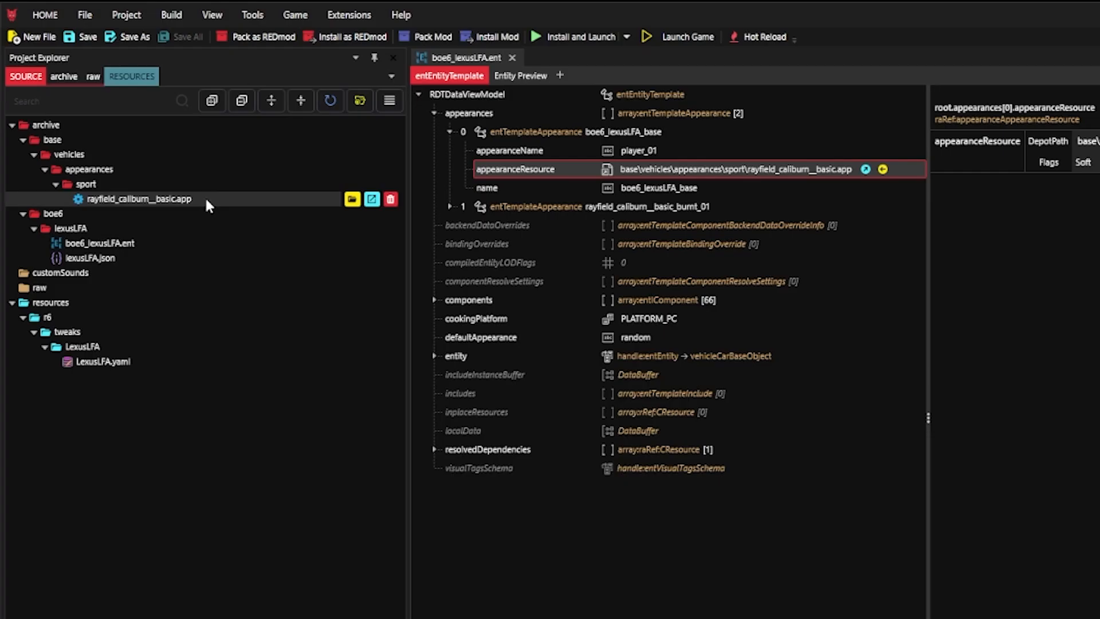
key("F2")
type("boe6_lexu")
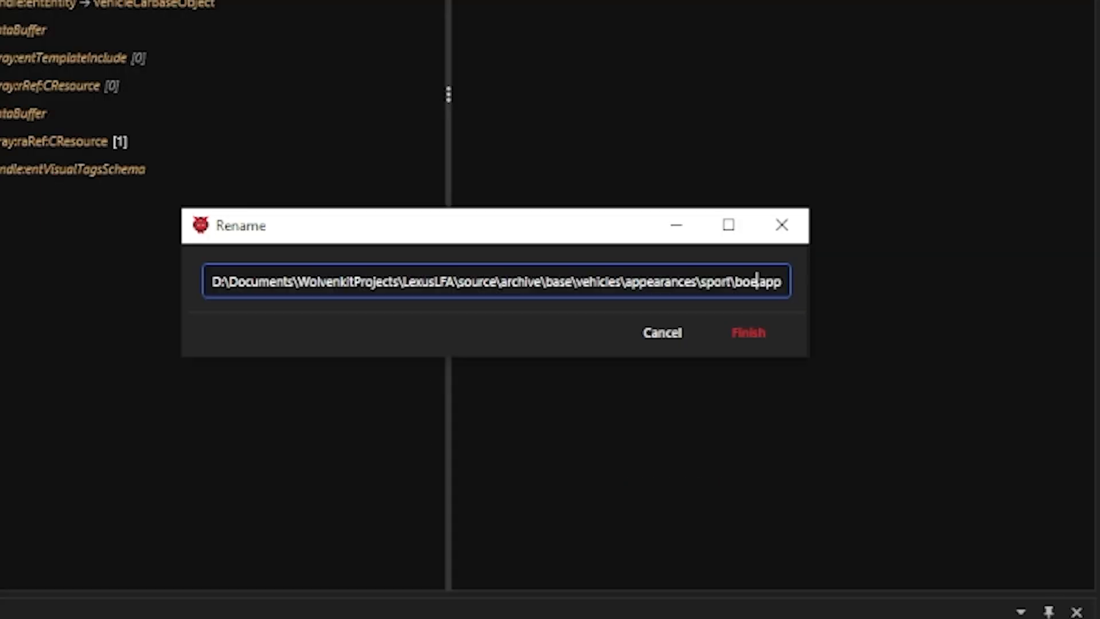
type("sLFA")
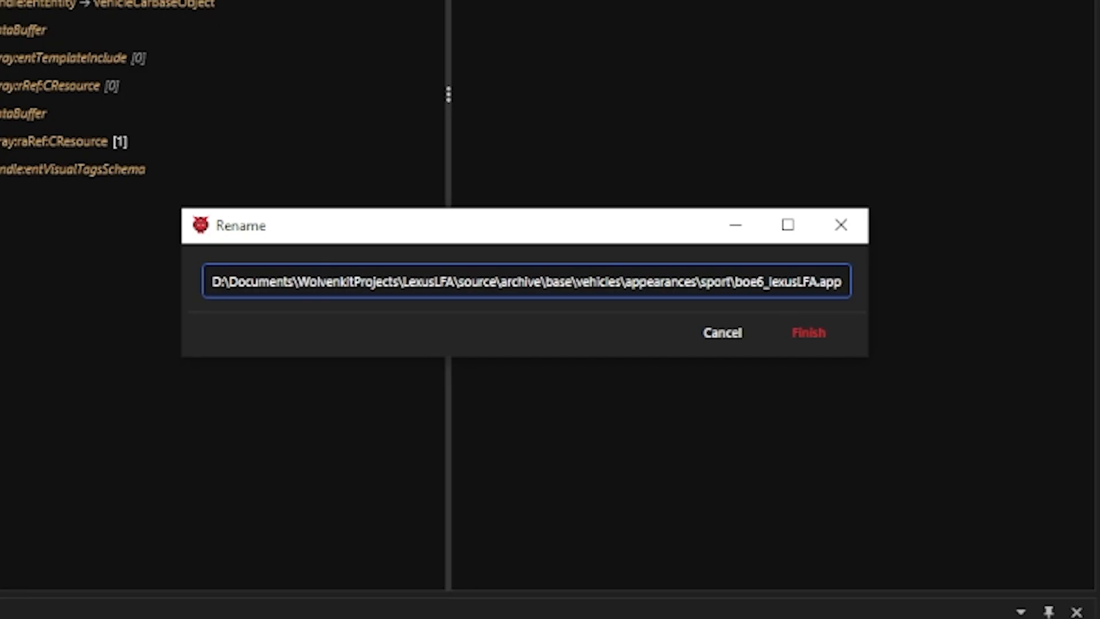
key("Return")
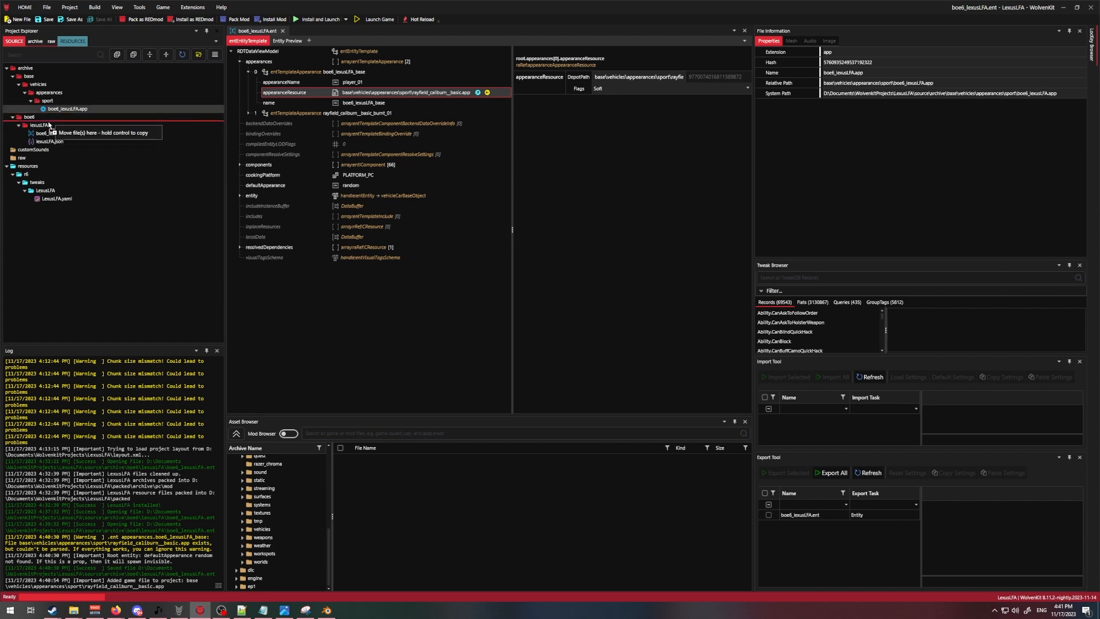
Move boe6_lexusLFA.app into the project's boe6\lexusLFA folder and copy its relative path.
left_click_drag(47, 127, 47, 126)
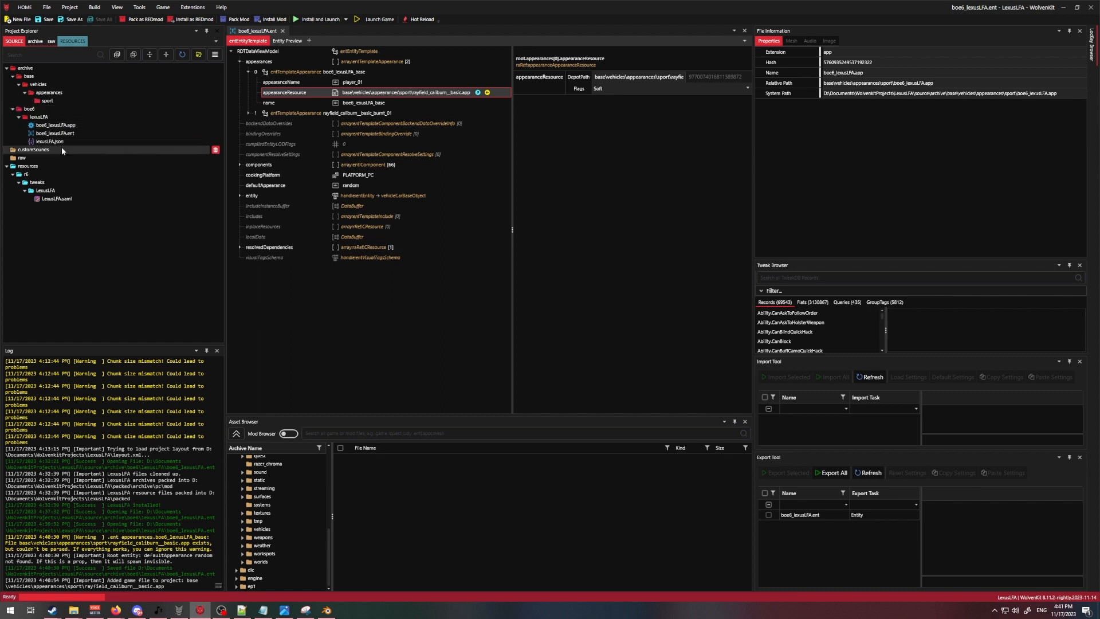
right_click(64, 128)
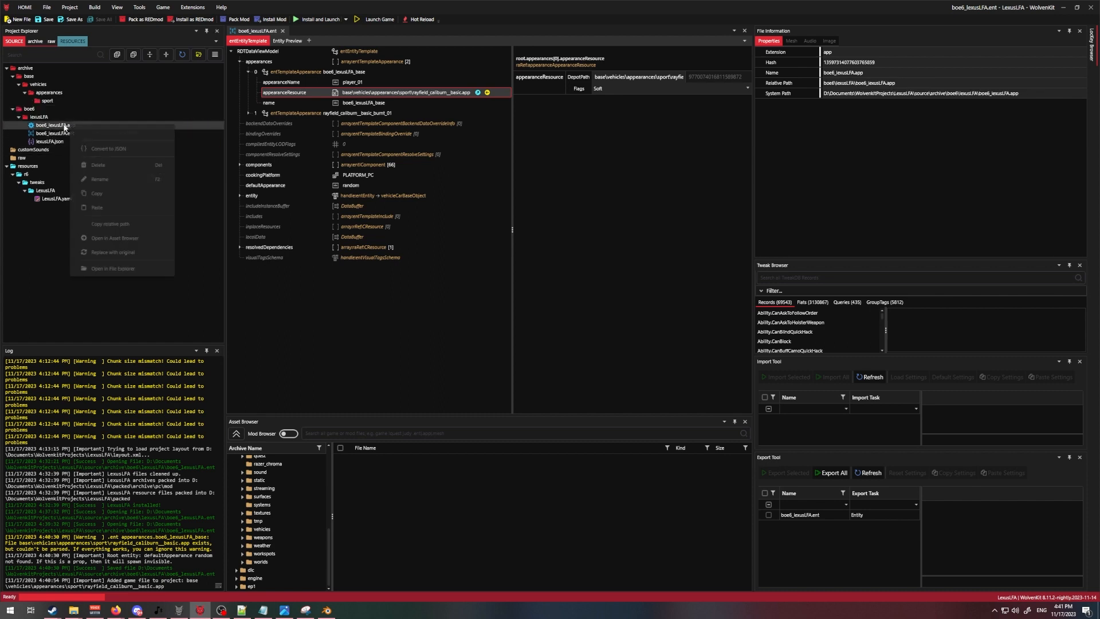
left_click(127, 225)
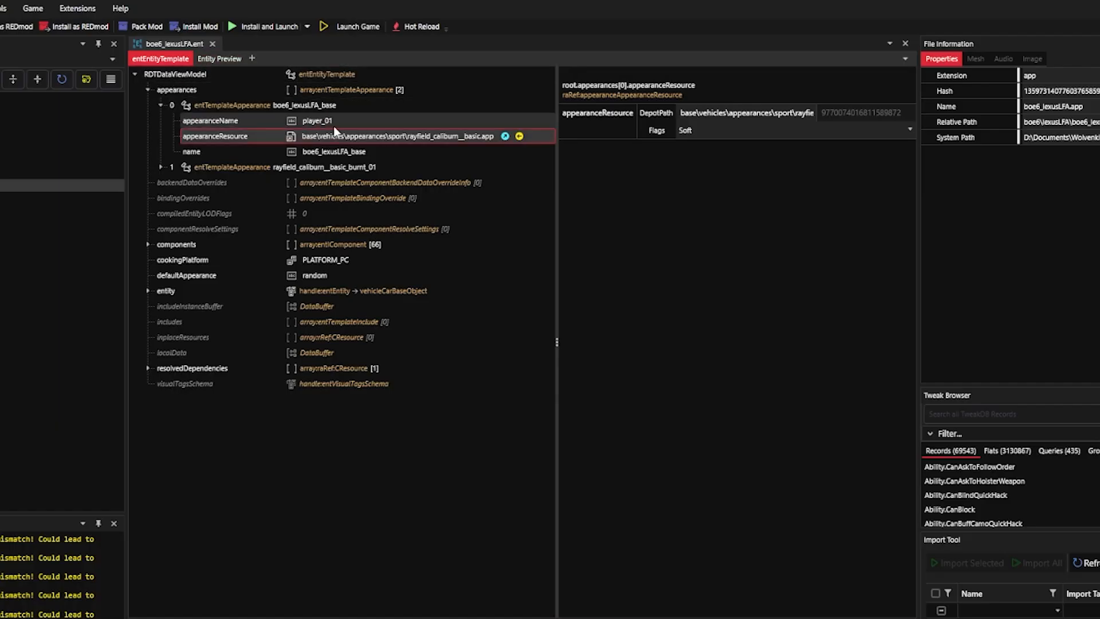
Set the boe6_lexusLFA_base appearance's appearanceResource depot path to boe6\lexuslfa\boe6_lexuslfa.app and save the entity file.
left_click(395, 140)
left_click(708, 112)
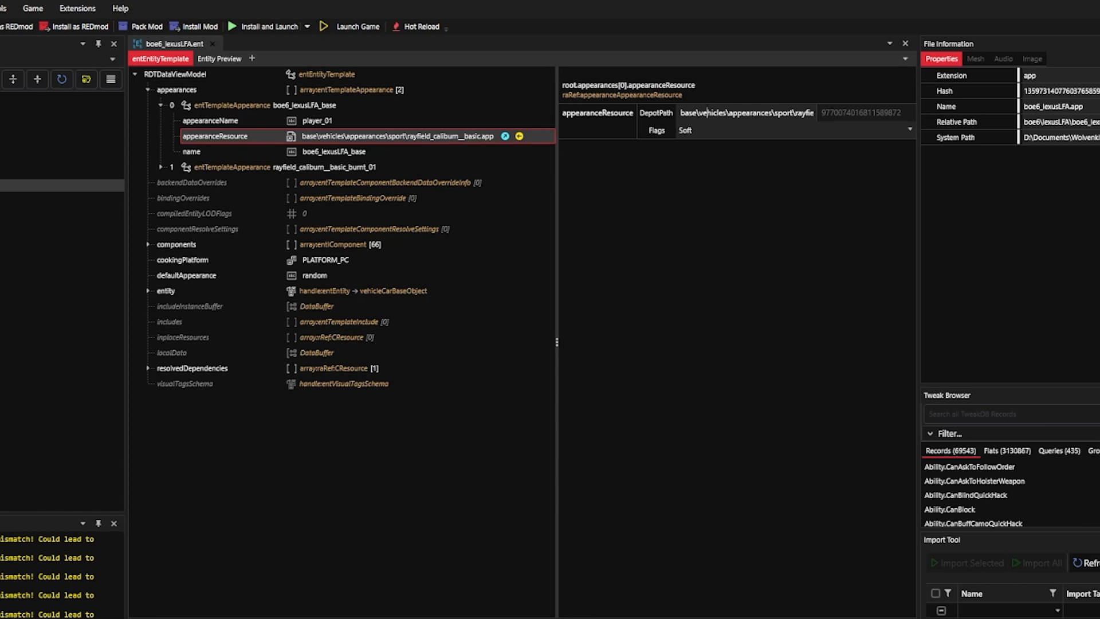
key("ctrl+a")
key("ctrl+v")
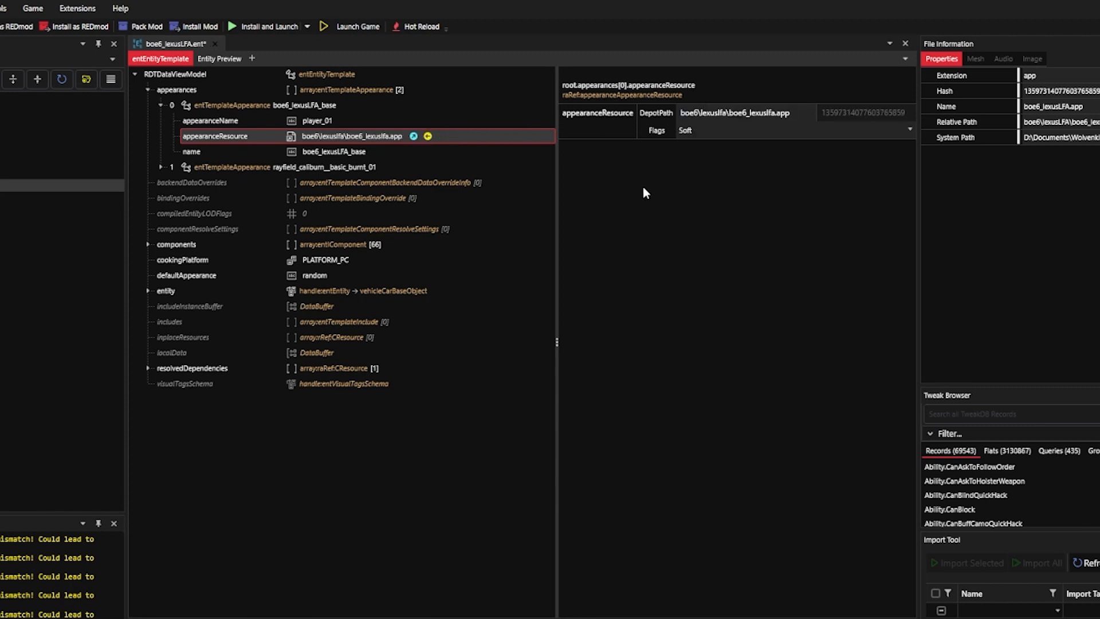
key("ctrl+s")
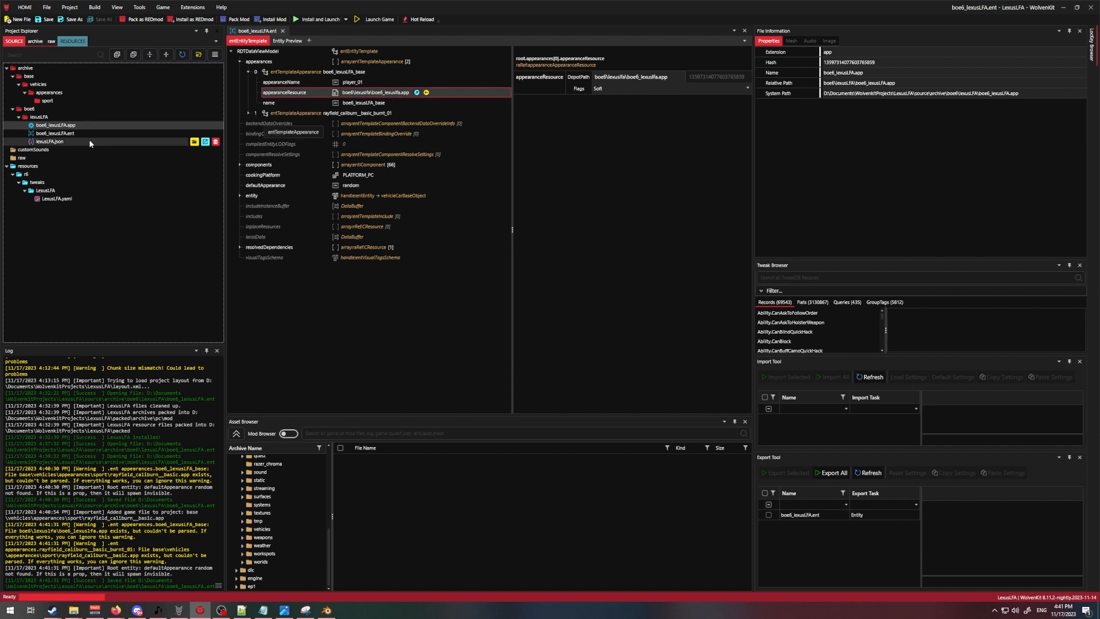
Open boe6_lexusLFA.app and delete its appearances default through premium_04, keeping only player_01 and burnt_01.
left_click(62, 134)
left_click(86, 126)
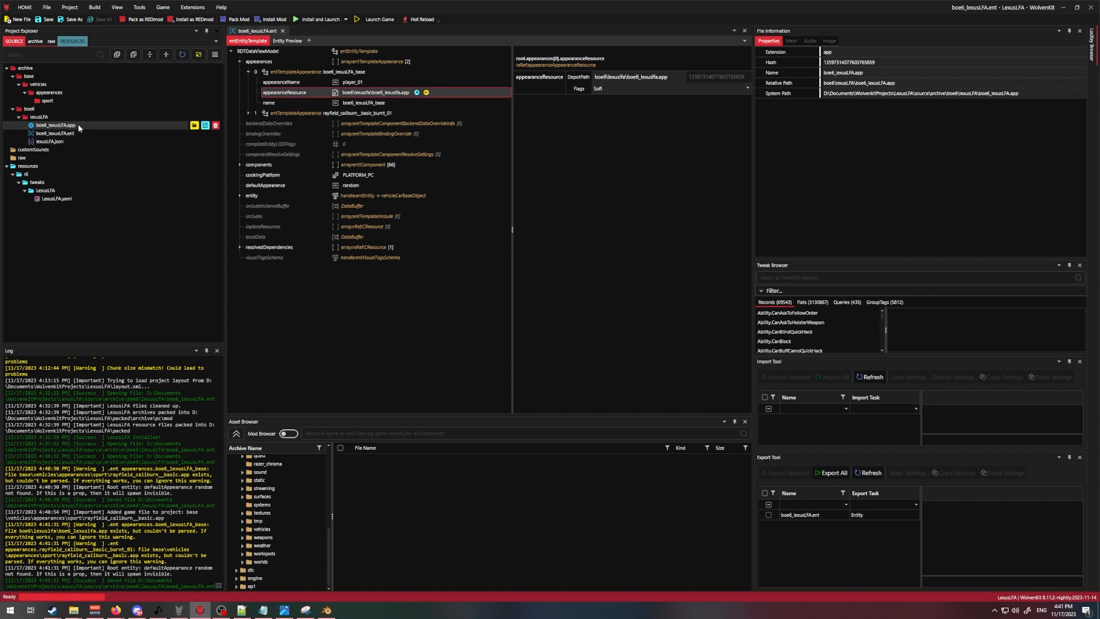
double_click(78, 125)
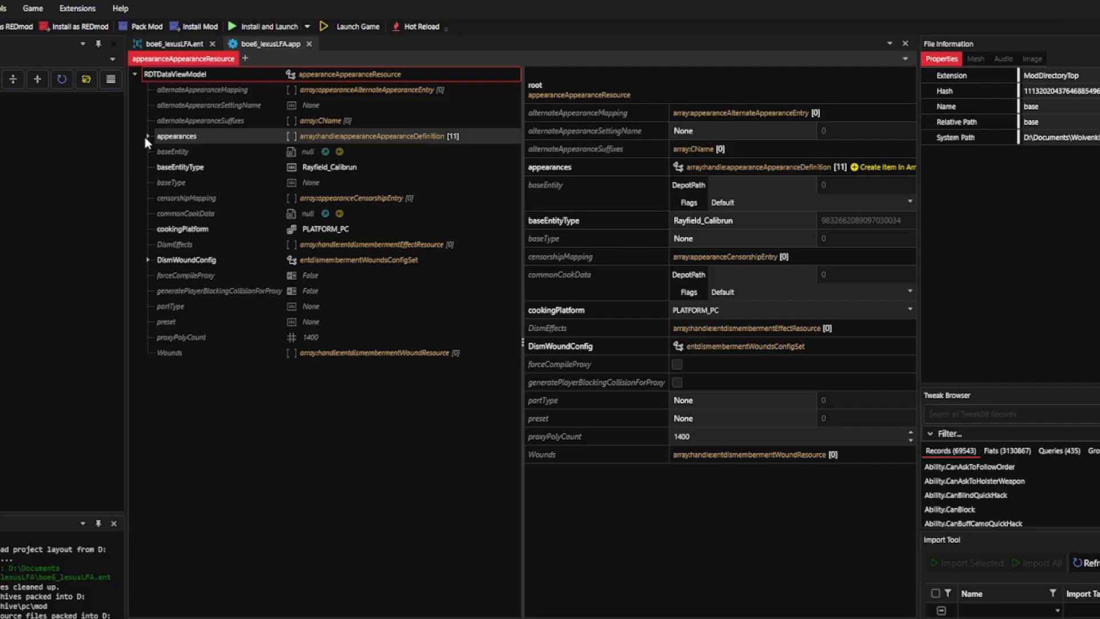
left_click(240, 93)
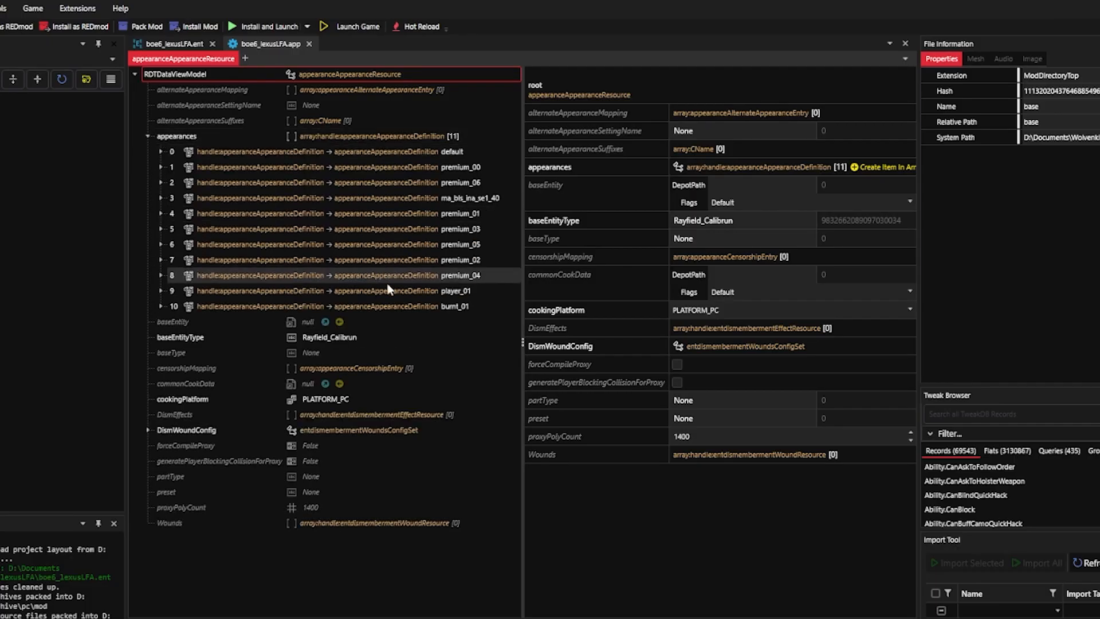
left_click_drag(385, 276, 459, 156)
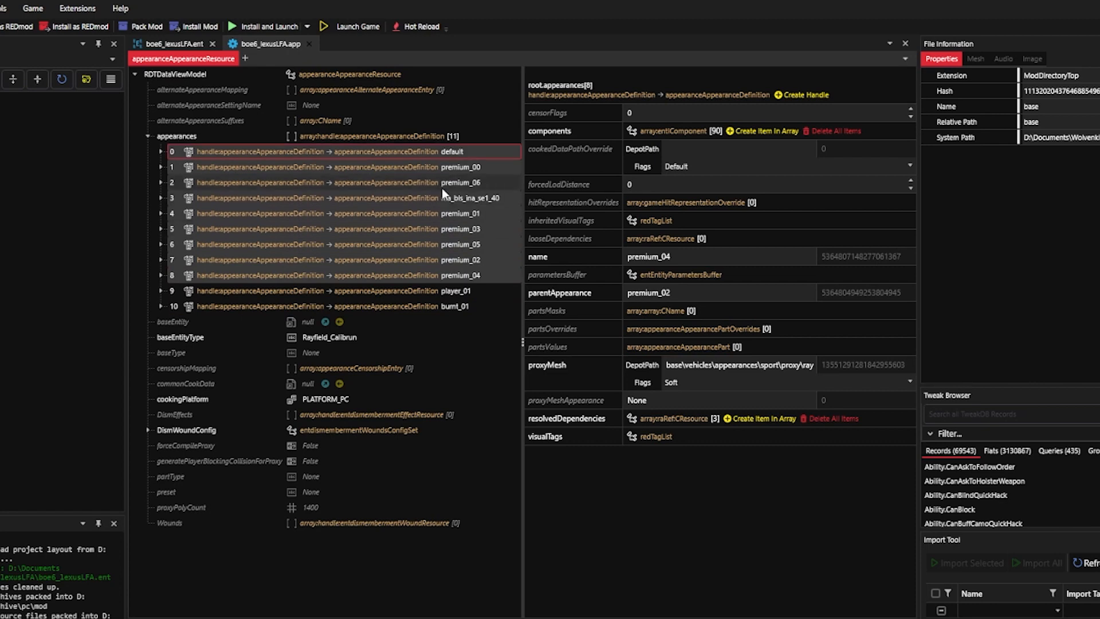
right_click(450, 157)
left_click(531, 341)
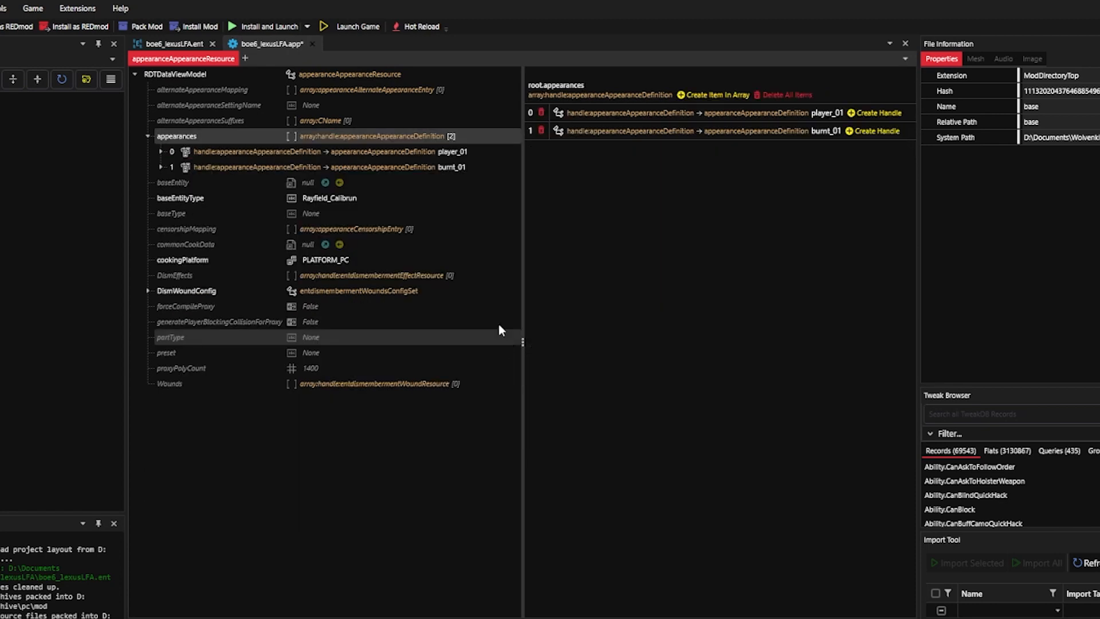
Set the appearanceName of the first appearance in boe6_lexusLFA.ent to boe6_lexusLFA_base.
left_click(180, 46)
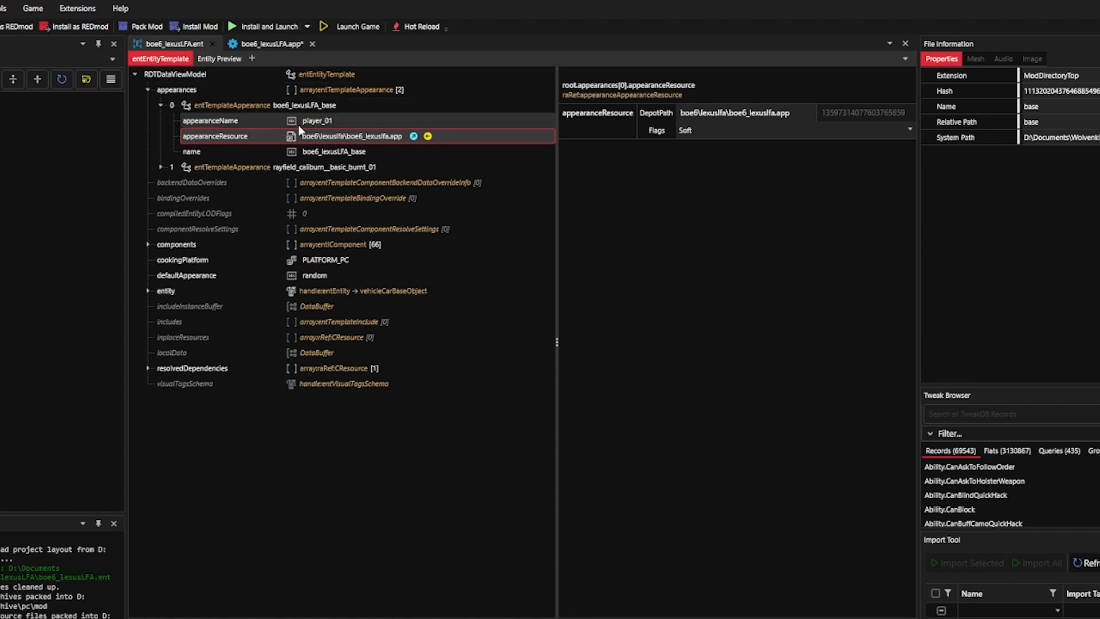
left_click(337, 121)
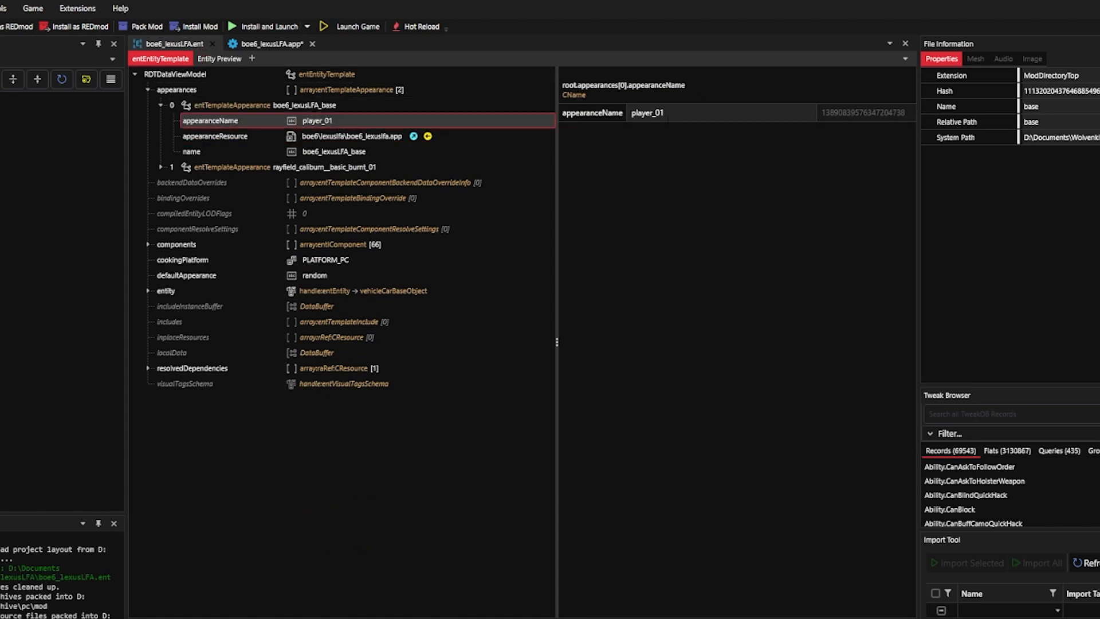
double_click(678, 116)
left_click_drag(665, 114, 580, 111)
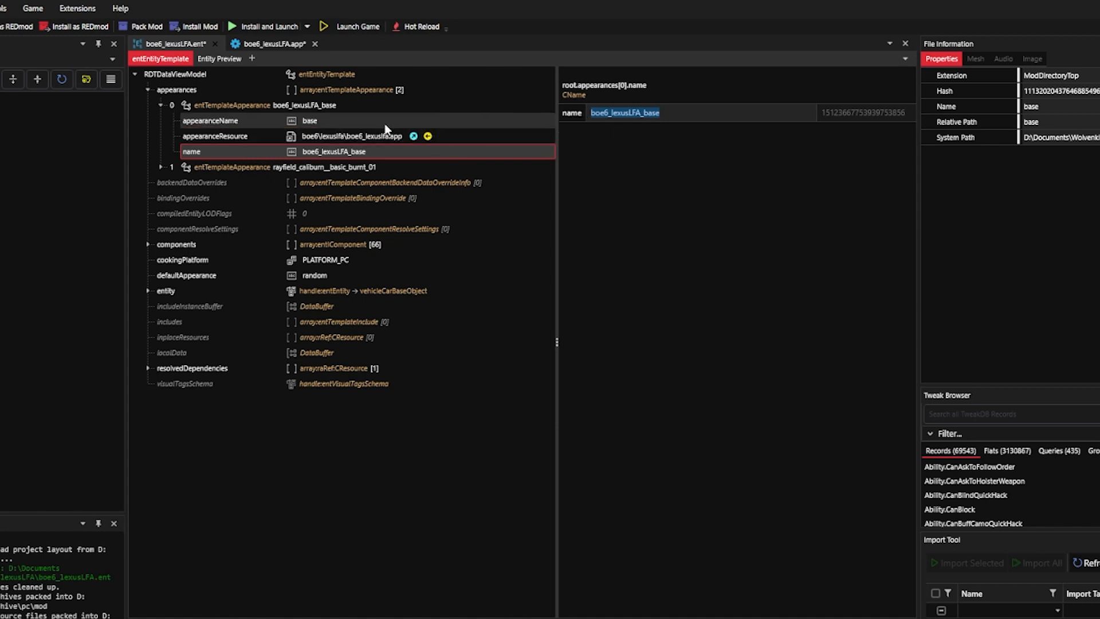
left_click(305, 121)
double_click(631, 112)
key("ctrl+v")
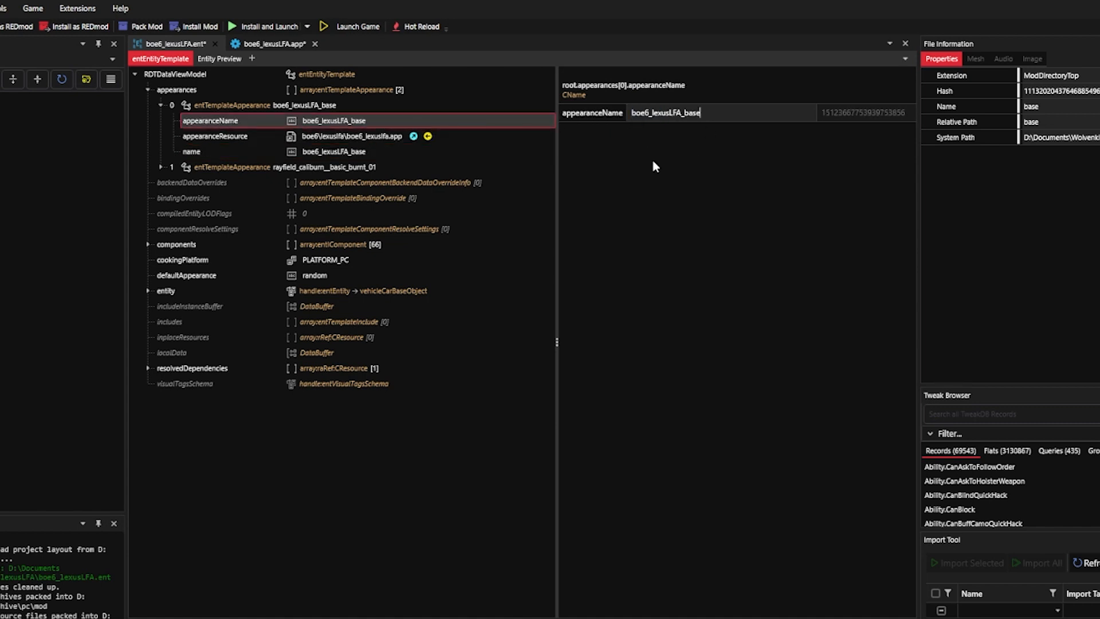
Rename the player_01 appearance in boe6_lexusLFA.app to boe6_lexusLFA_base and save the file.
left_click(275, 44)
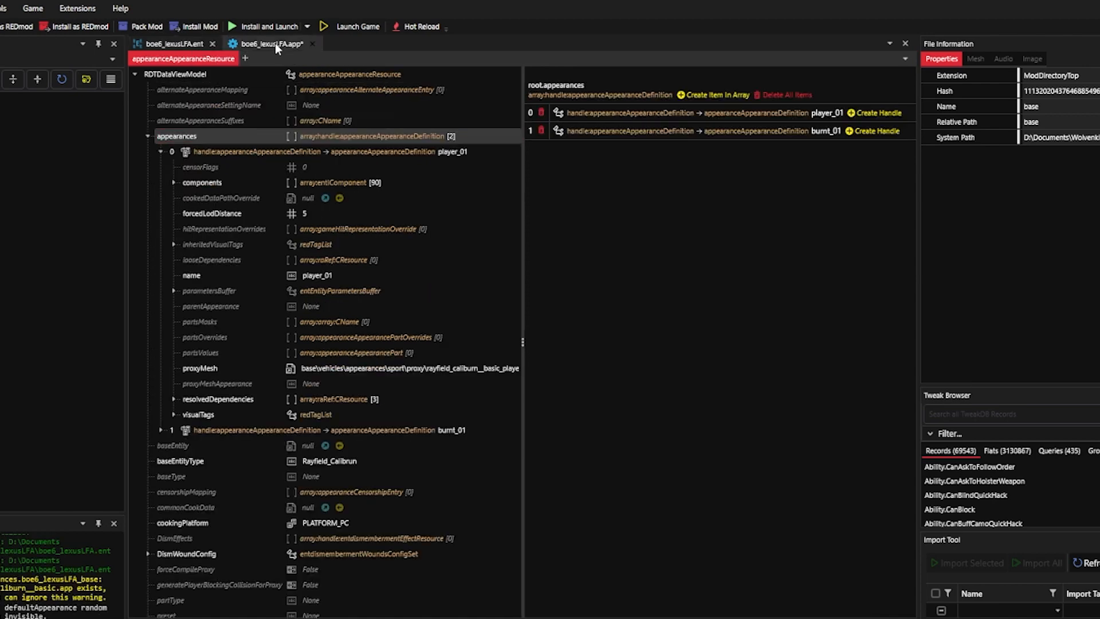
left_click(400, 153)
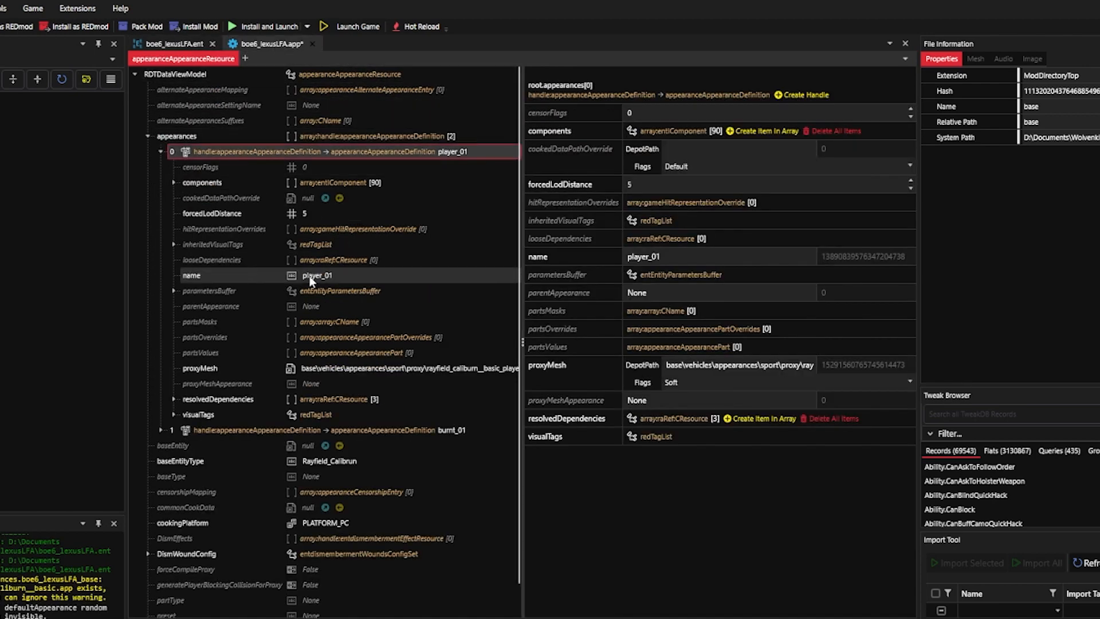
left_click(256, 276)
left_click(607, 114)
key("ctrl+a")
key("ctrl+v")
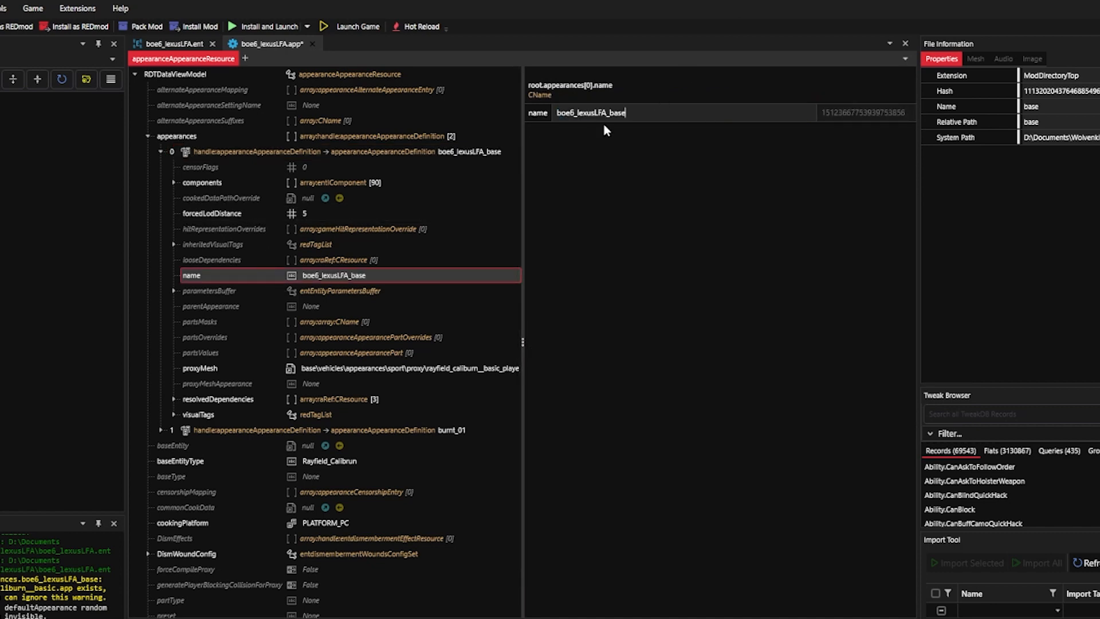
key("ctrl+s")
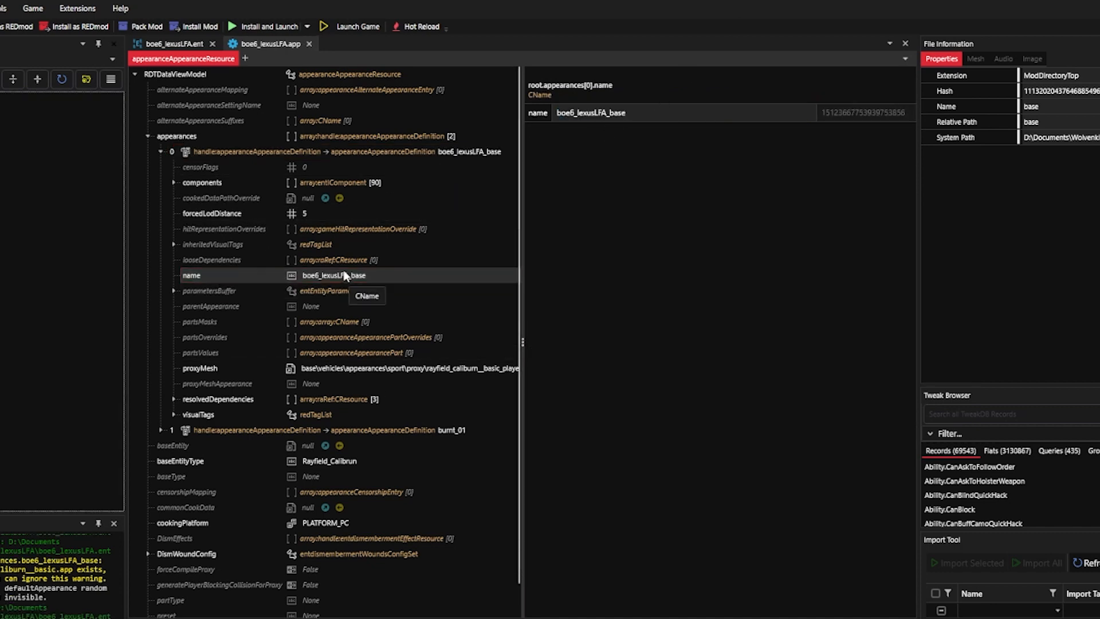
left_click(411, 274)
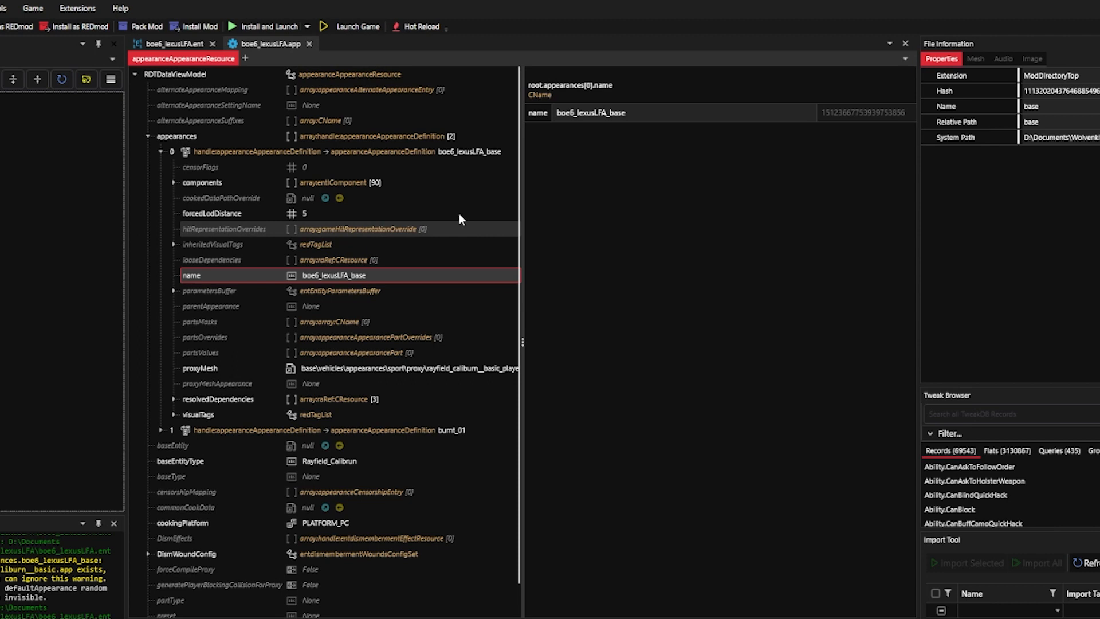
Install the mod, launch the game and run Game.GetVehicleSystem():EnablePlayerVehicle('Vehicle.boe6_lexusLFA_base', true, false) in the Cyber Engine Tweaks console.
left_click(265, 27)
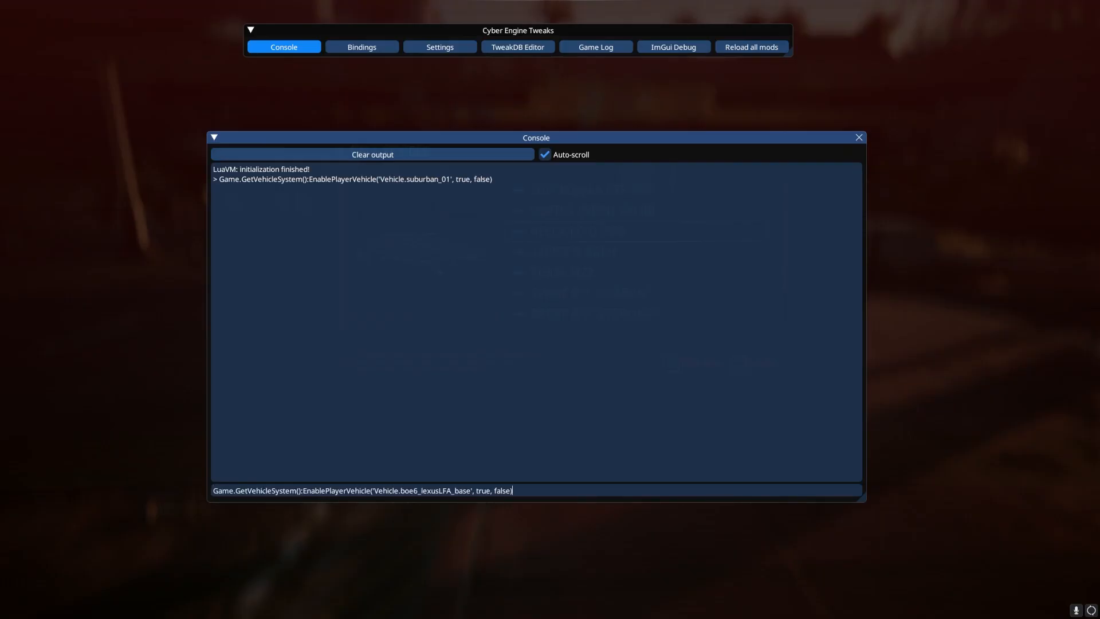
key("Return")
key("grave")
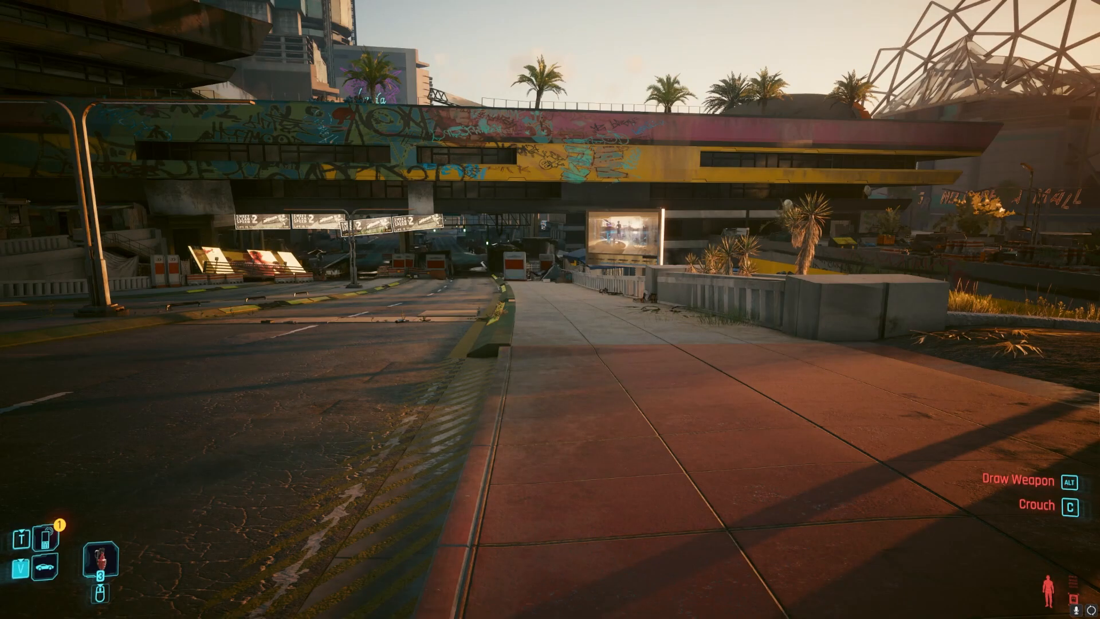
Call the vehicle named TEST in game, walk up to it and inspect its appearance.
key("v")
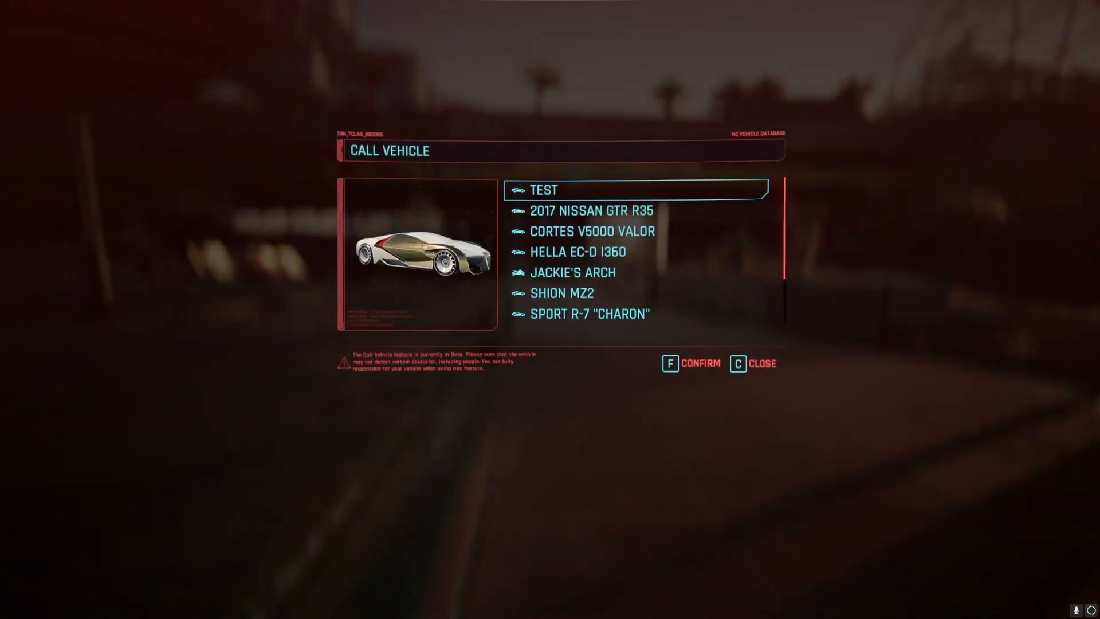
key("f")
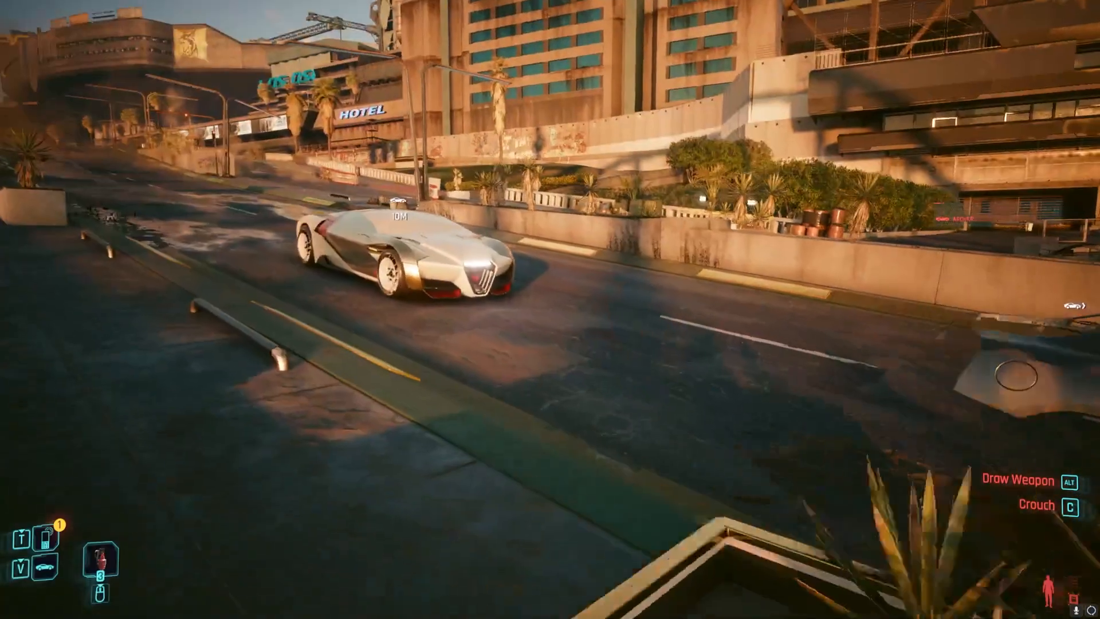
key("w")
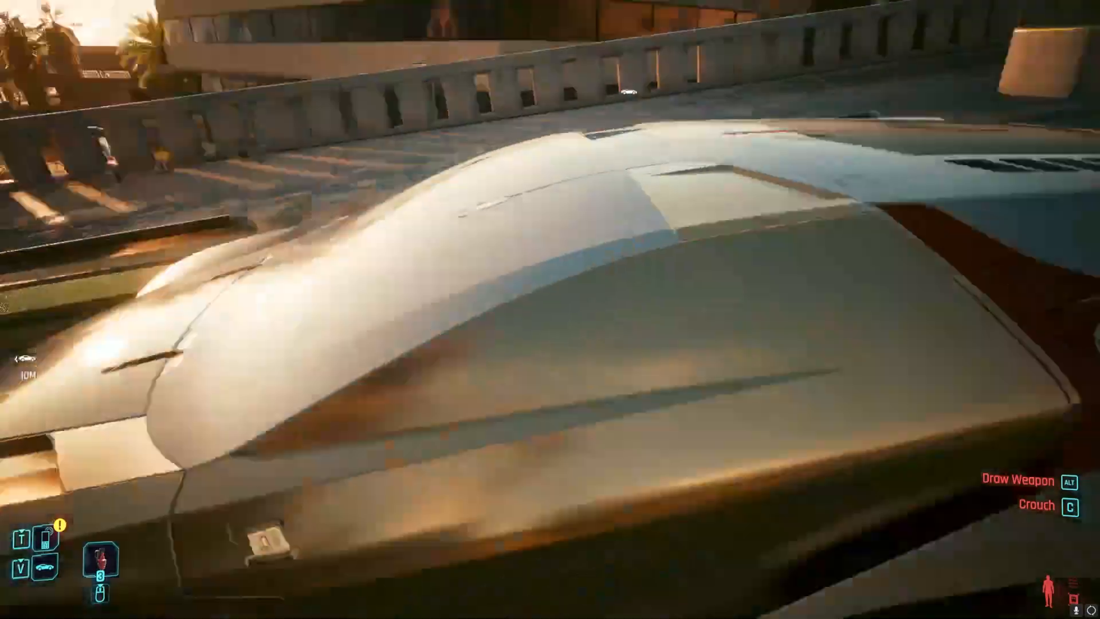
key("f")
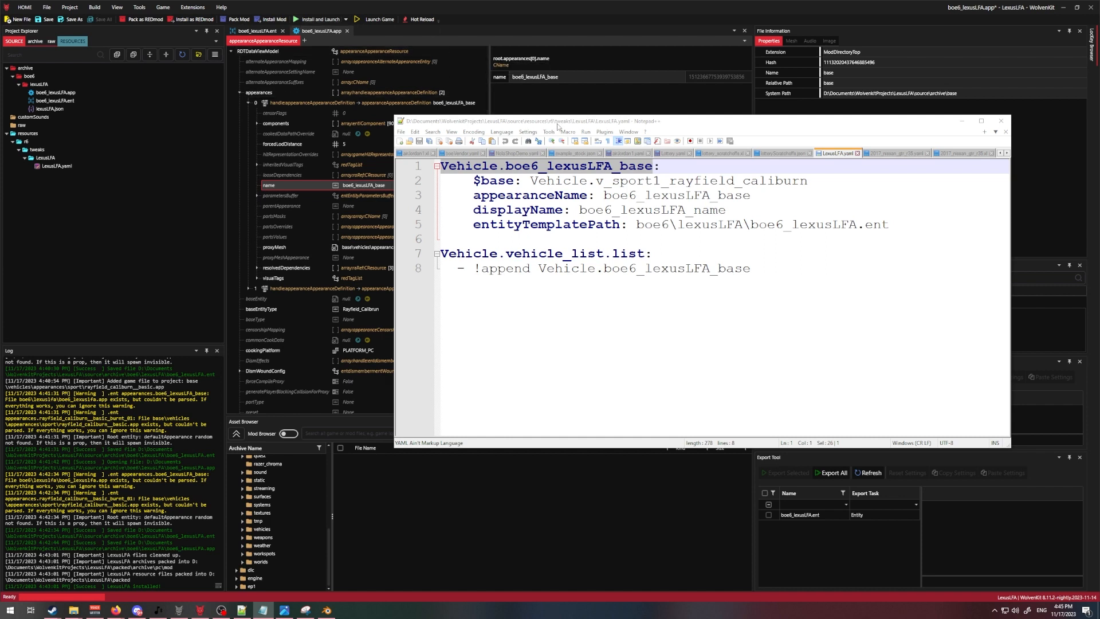
left_click(558, 126)
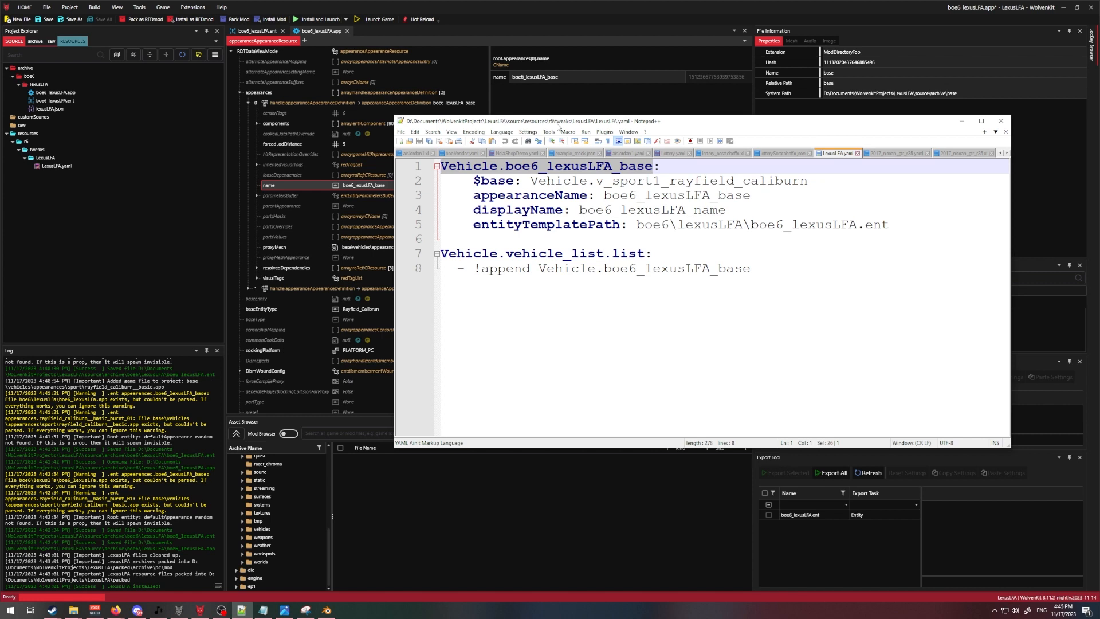
left_click(578, 235)
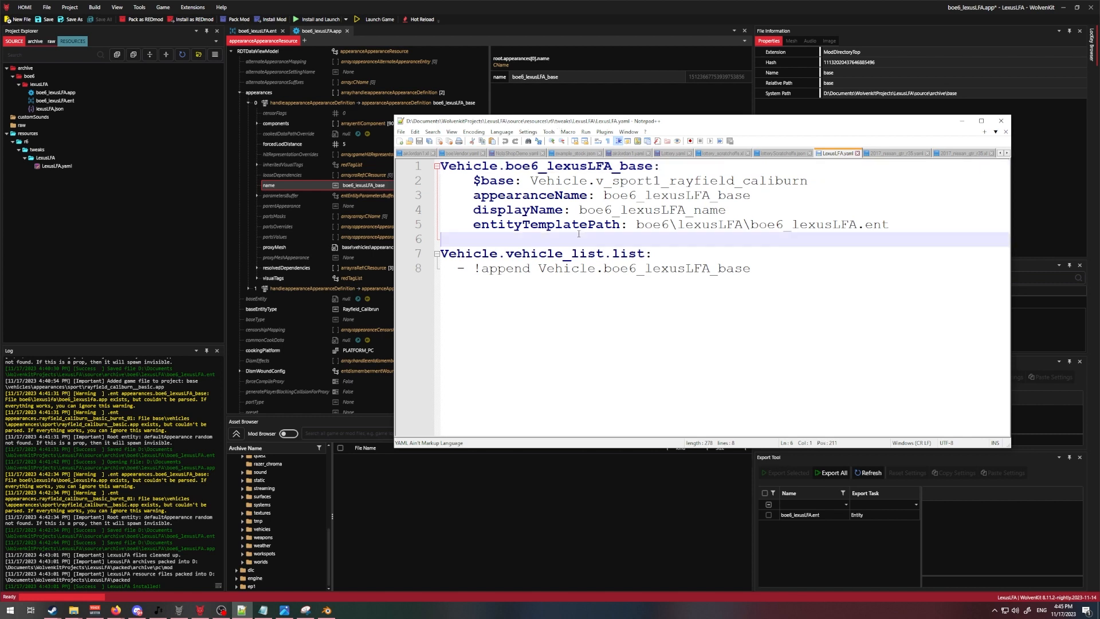
left_click(437, 253)
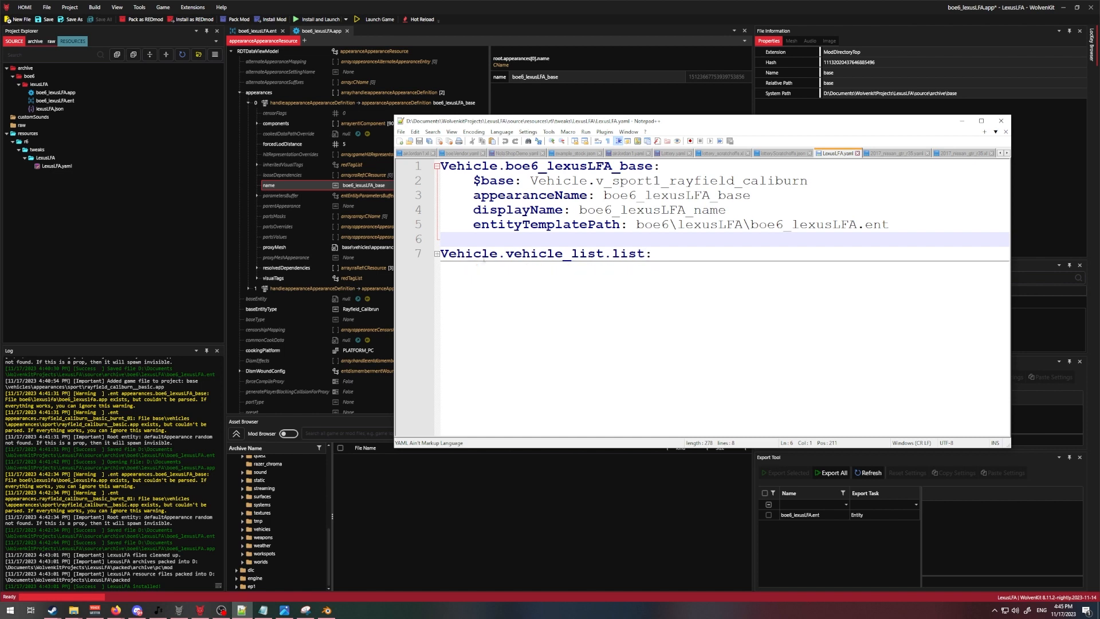
left_click(437, 254)
mouse_move(441, 253)
left_mouse_down()
mouse_move(668, 253)
mouse_move(443, 254)
left_mouse_up()
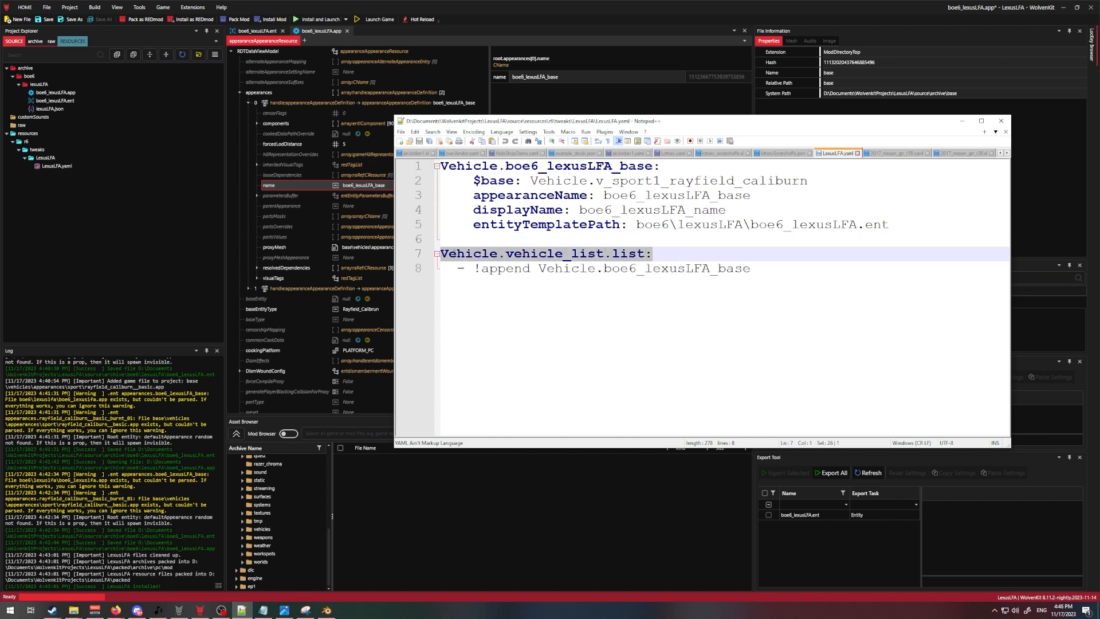
Add a UIIcon.Lexus_Logo record heading in LexusLFA.yaml between the vehicle record and Vehicle.vehicle_list.list.
left_click(450, 243)
key("Return")
key("Return")
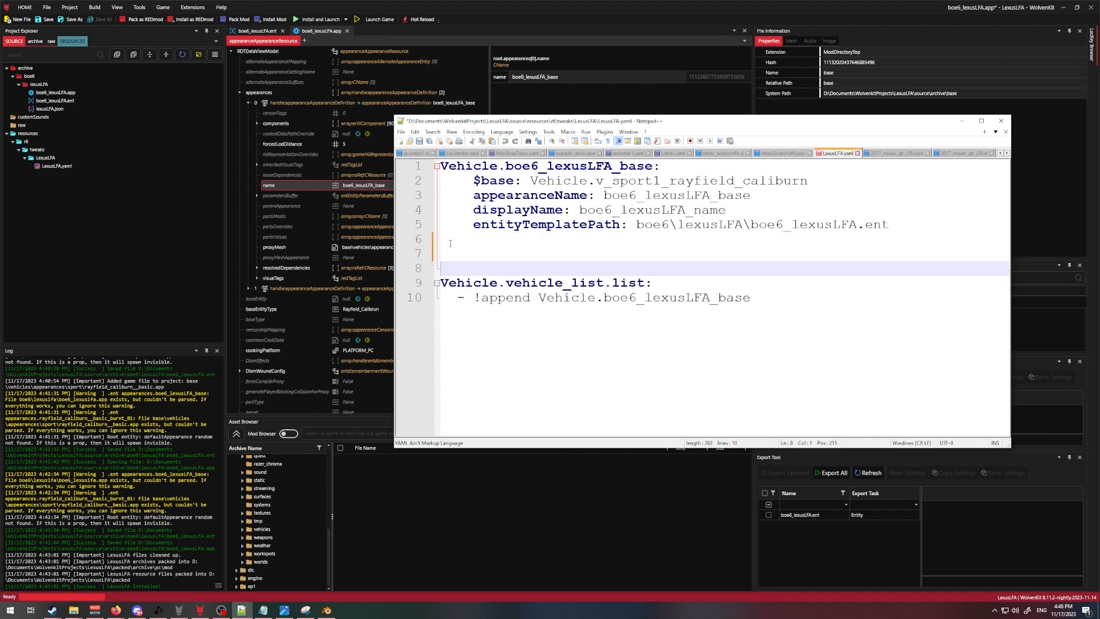
key("Up")
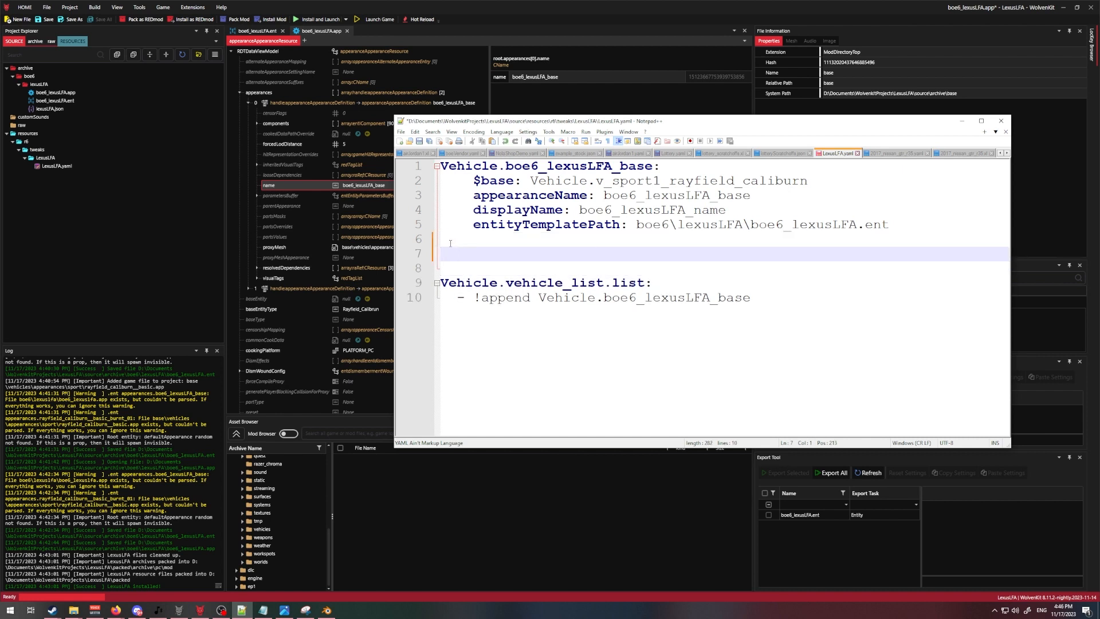
type("UIIcon.Le")
type("us_Logo")
key("BackSpace")
key("BackSpace")
type("ogo:")
key("Return")
key("Tab")
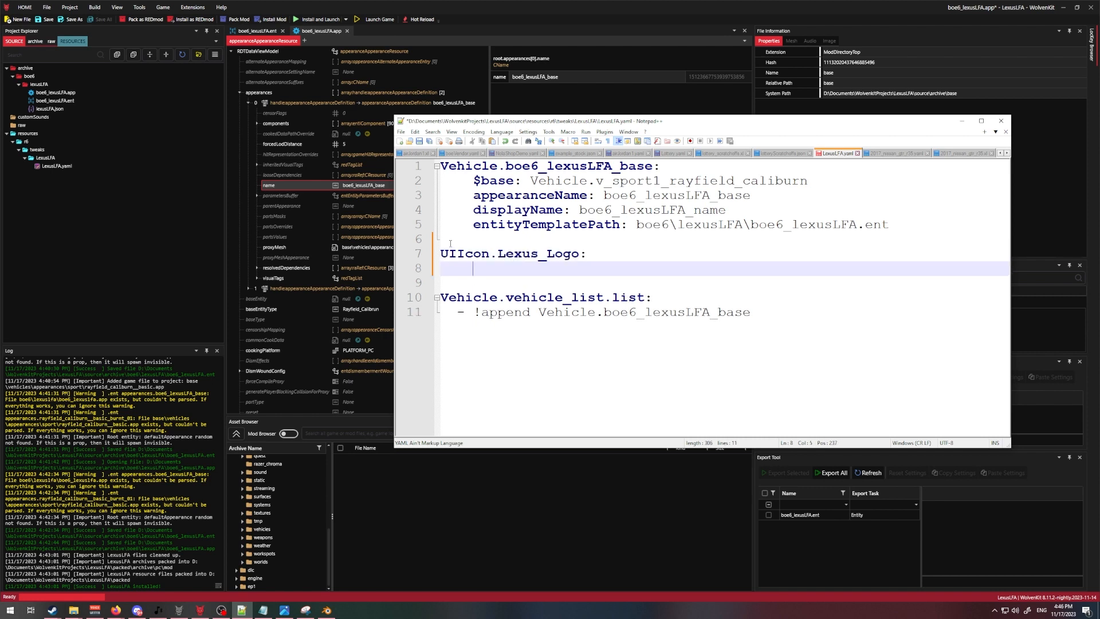
Give the Lexus_Logo record the $type UIIcon_Record and add atlasPartName and atlasResourcePath keys without values.
type("$type: UIIcon_Record")
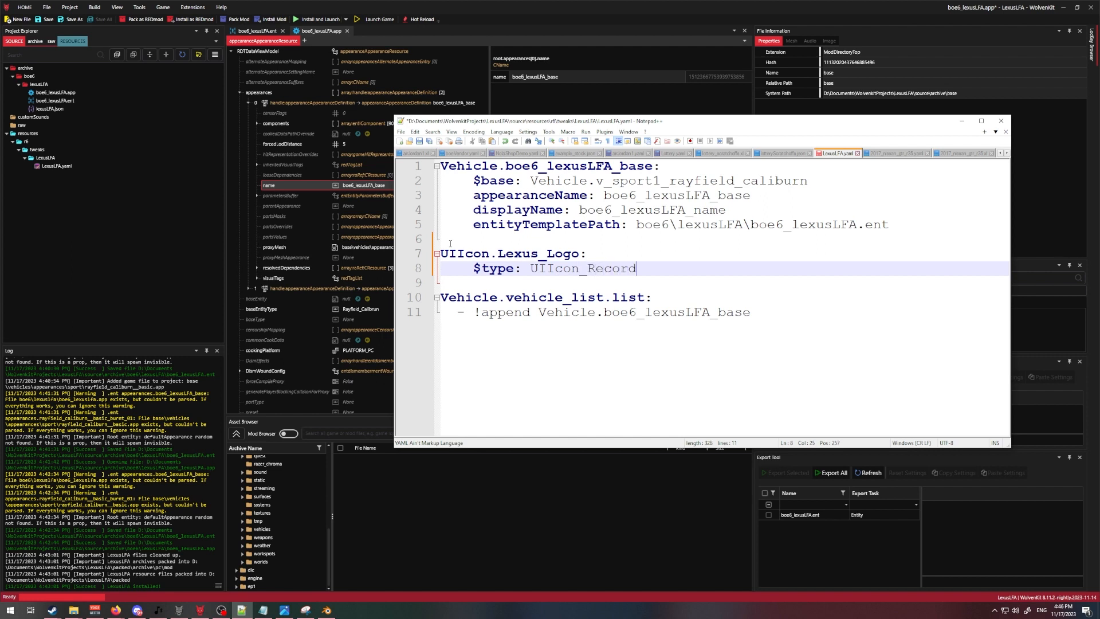
key("Return")
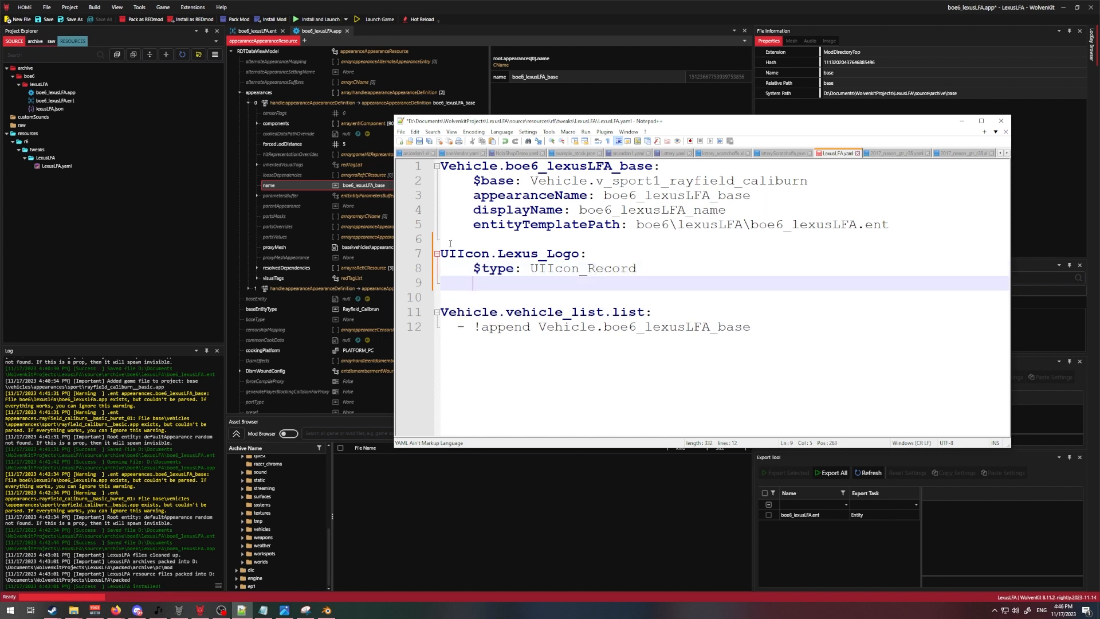
type("atlasPartName:")
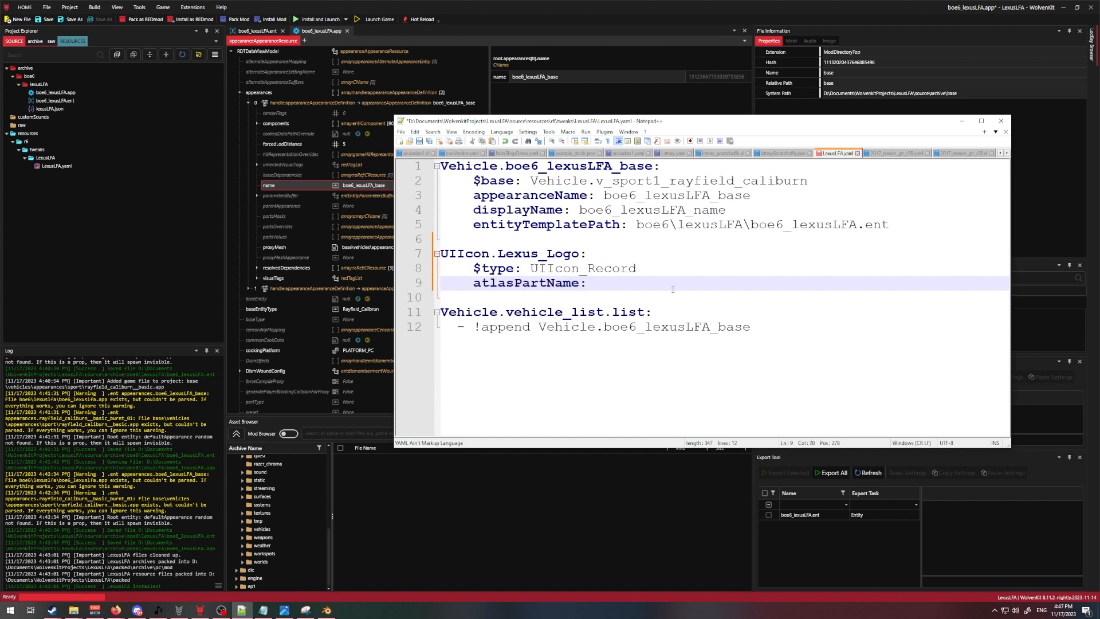
key("Return")
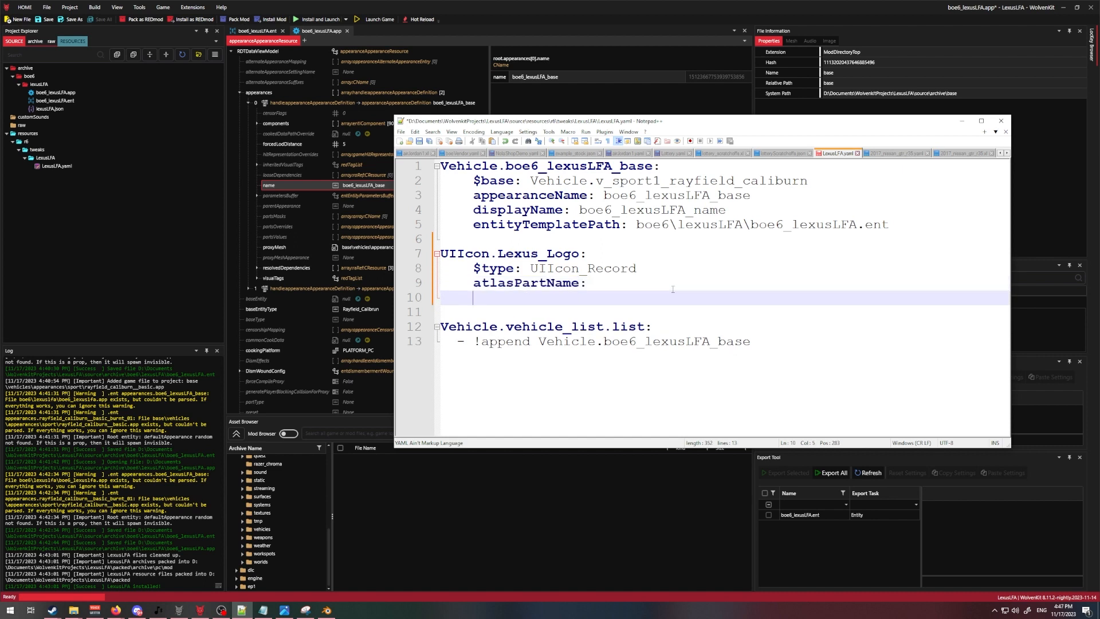
type("atlasResourcePath:")
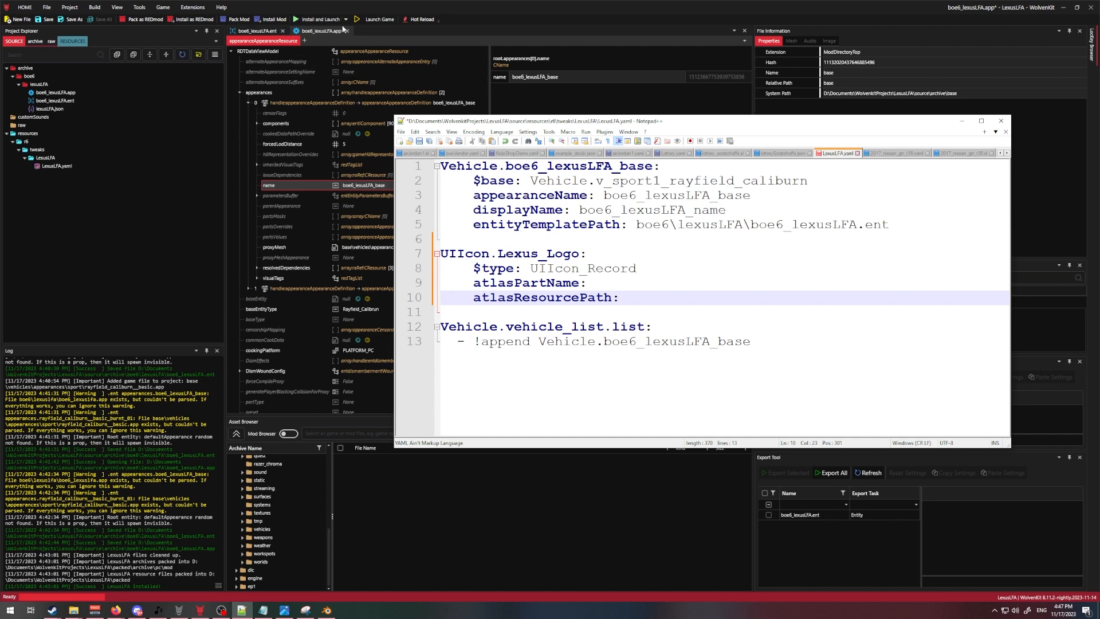
Switch to WolvenKit, undock the Tweak Browser as a floating window and search it for porsche.
left_click(144, 11)
left_click(140, 8)
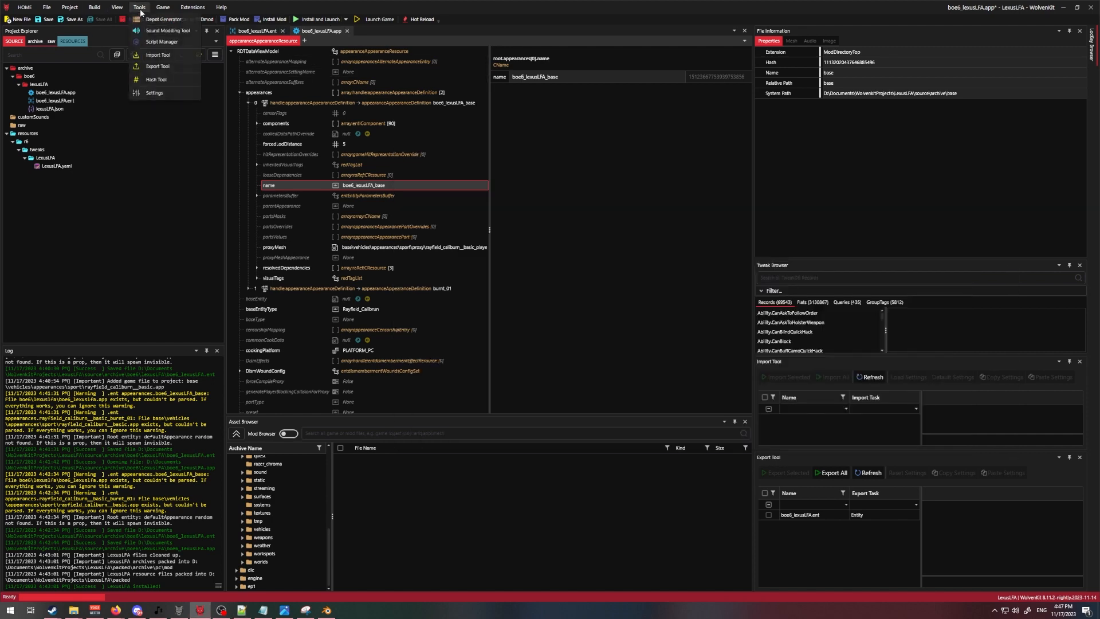
left_click(141, 8)
left_click_drag(813, 265, 618, 155)
type("p")
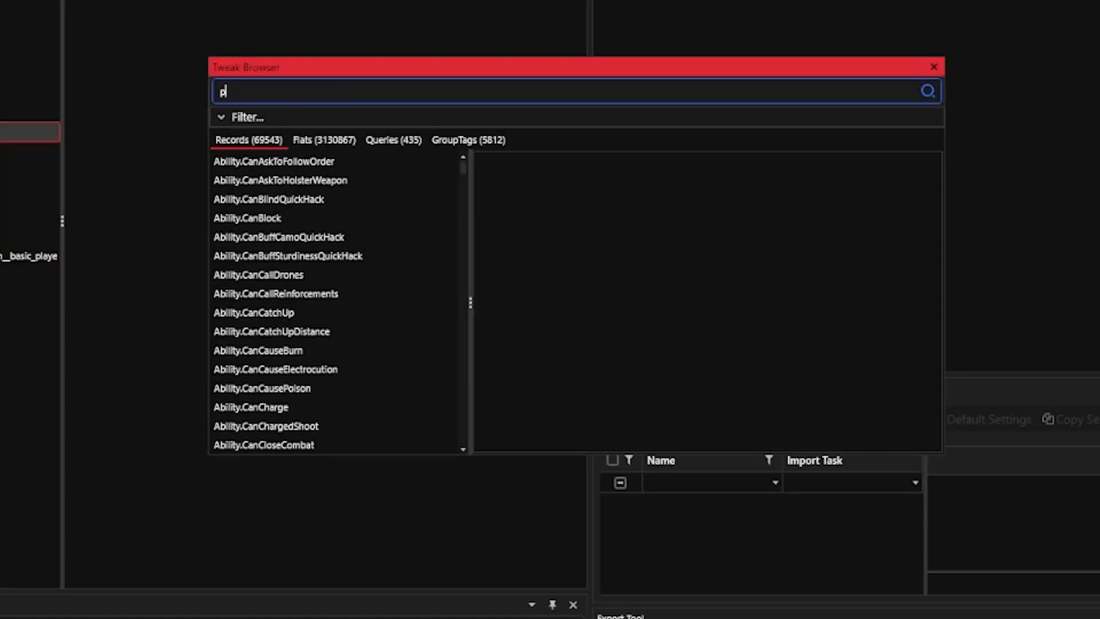
type("orsche")
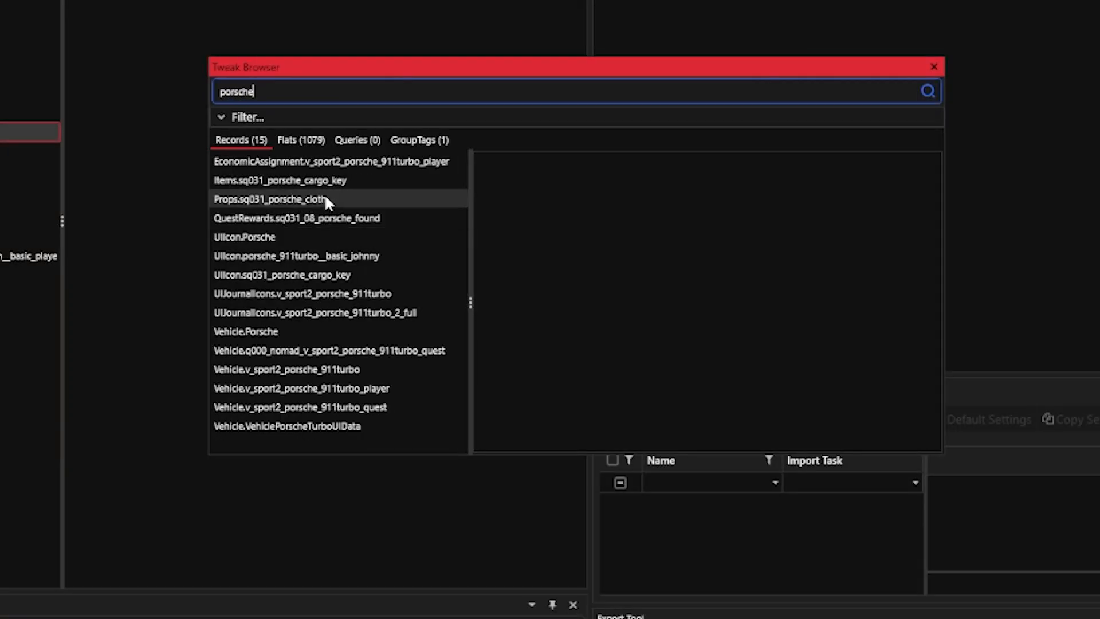
Add the UIIcon.Porsche record's weapon_manufacturers.inkatlas to the mod and set atlasPartName to porsche in LexusLFA.yaml.
left_click(268, 239)
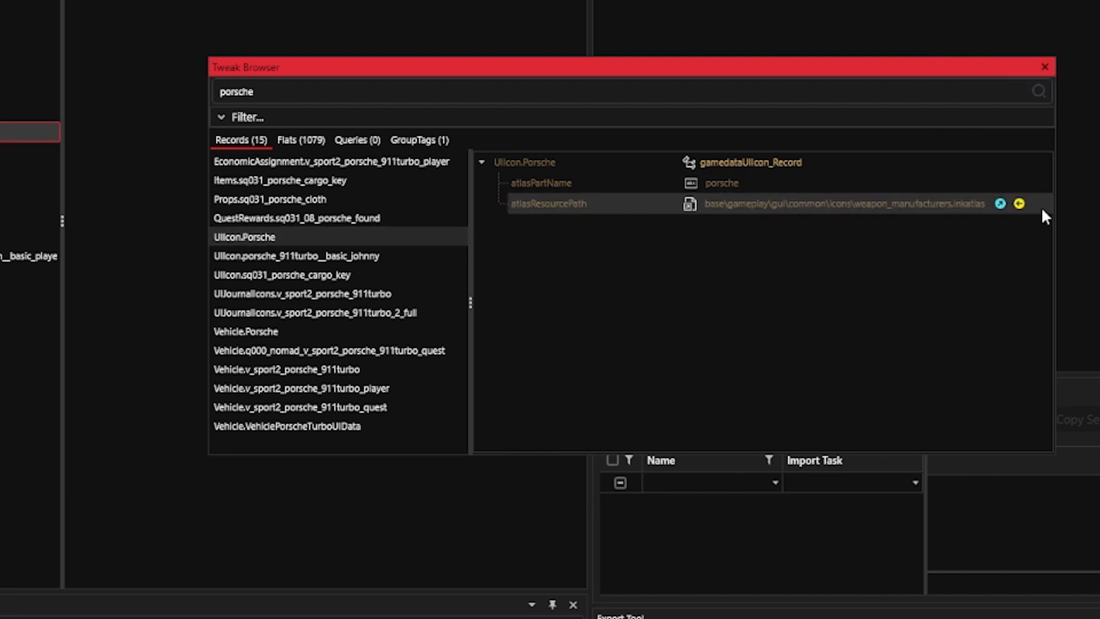
left_click(1023, 203)
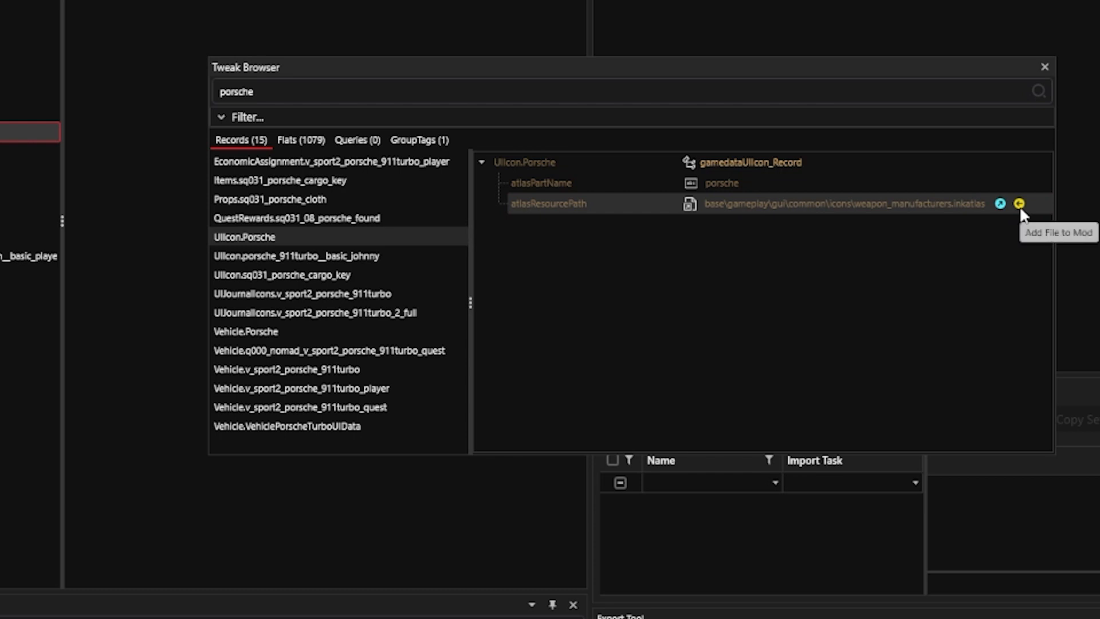
left_click(719, 189)
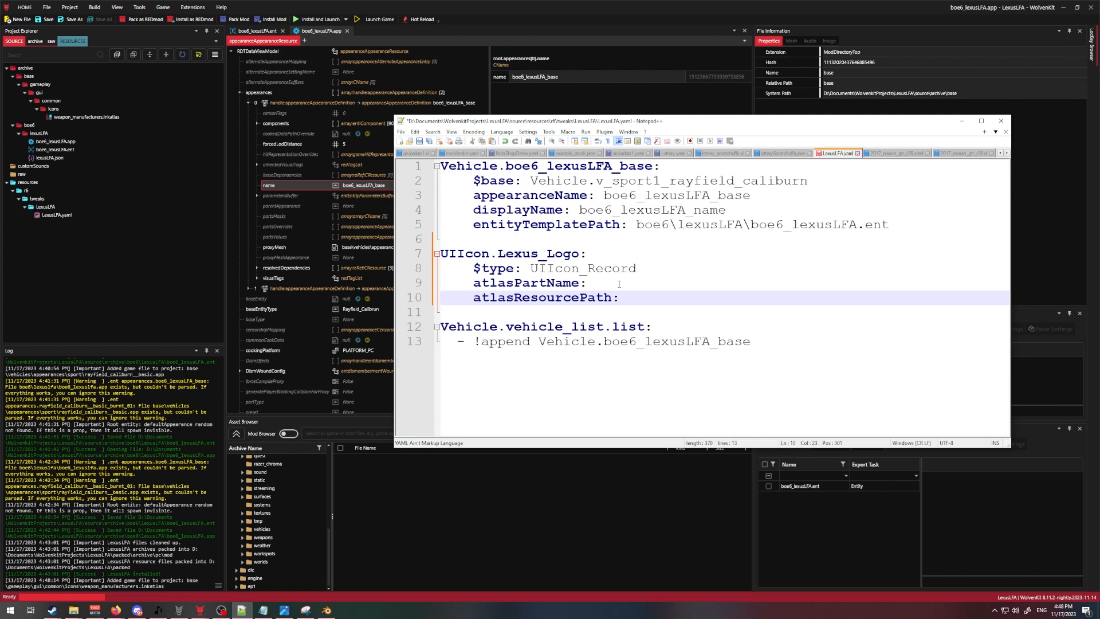
left_click(619, 283)
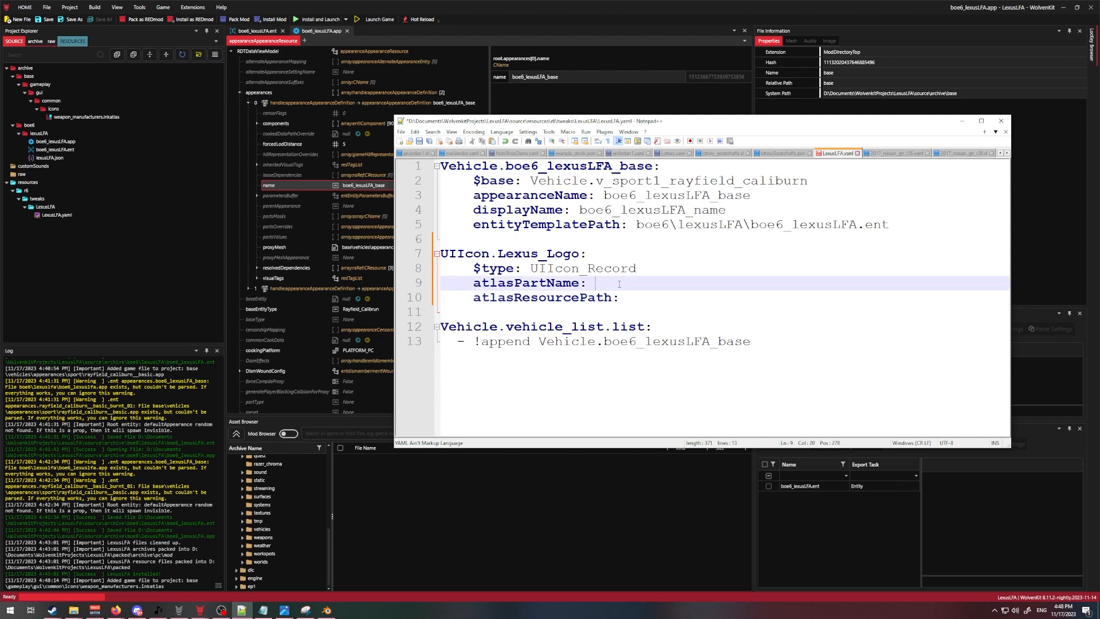
type("porsche")
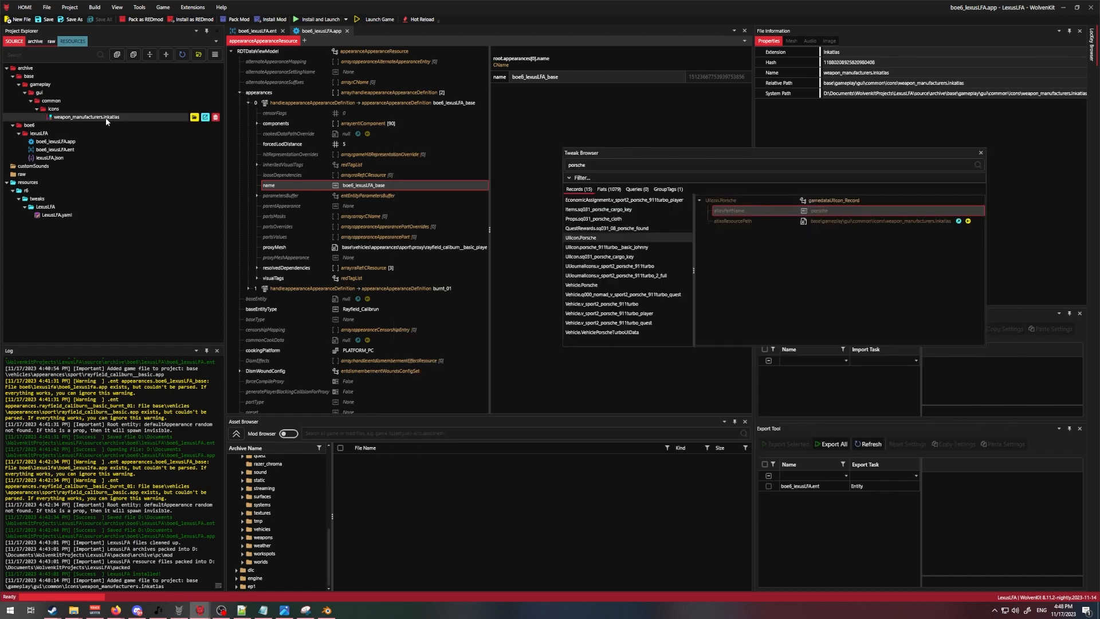
Copy the relative path of weapon_manufacturers.inkatlas from the project and enter it as the Lexus_Logo record's atlasResourcePath.
right_click(105, 118)
right_click(91, 117)
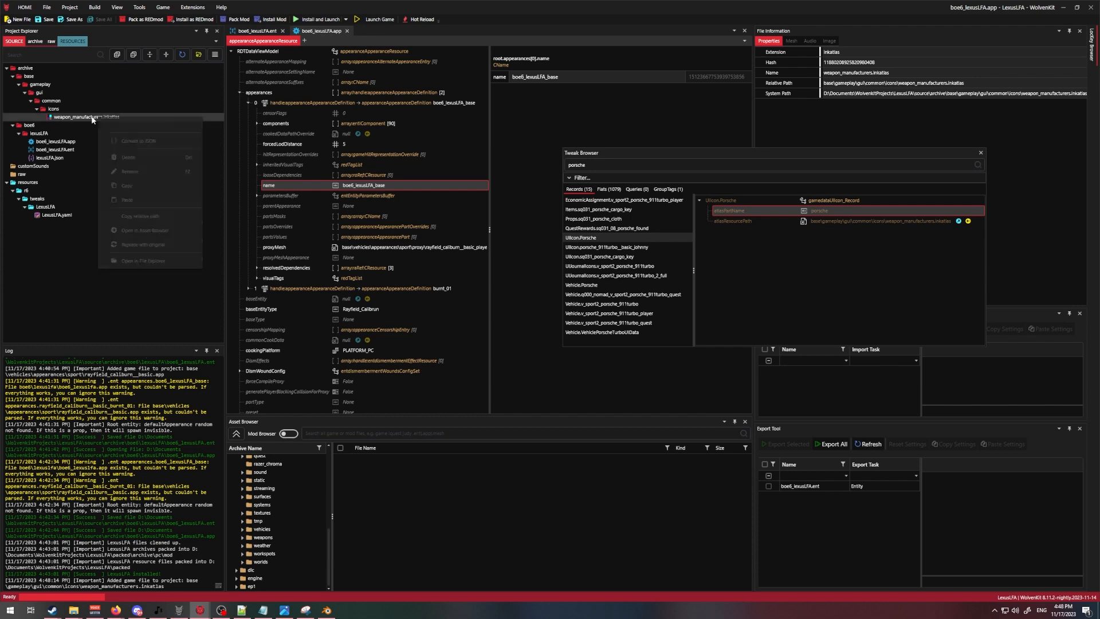
left_click(151, 216)
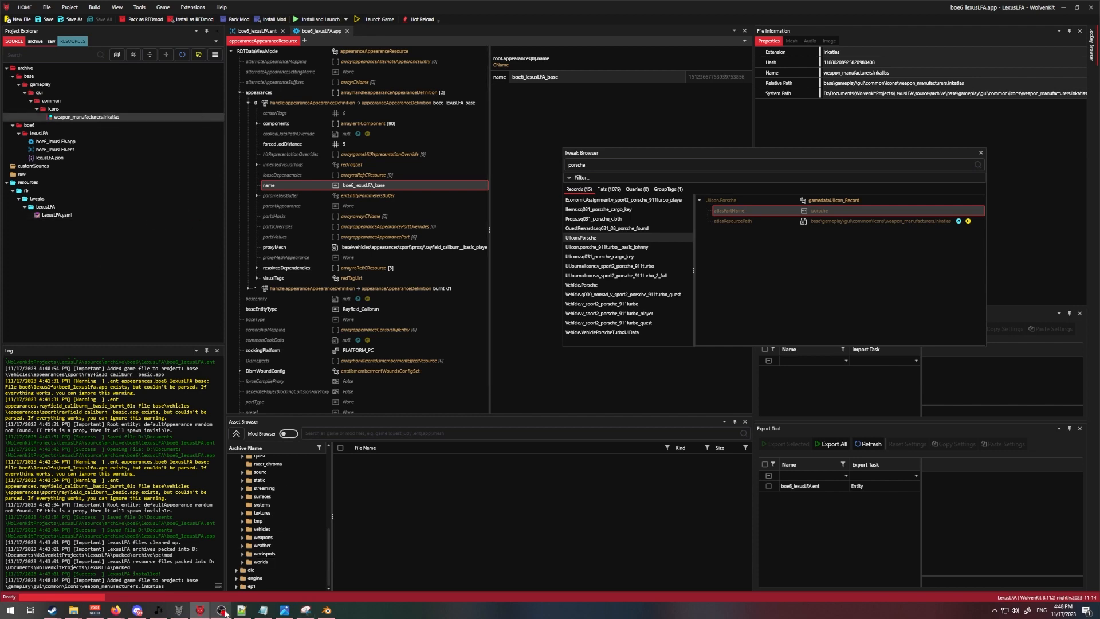
left_click(241, 610)
key("ctrl+v")
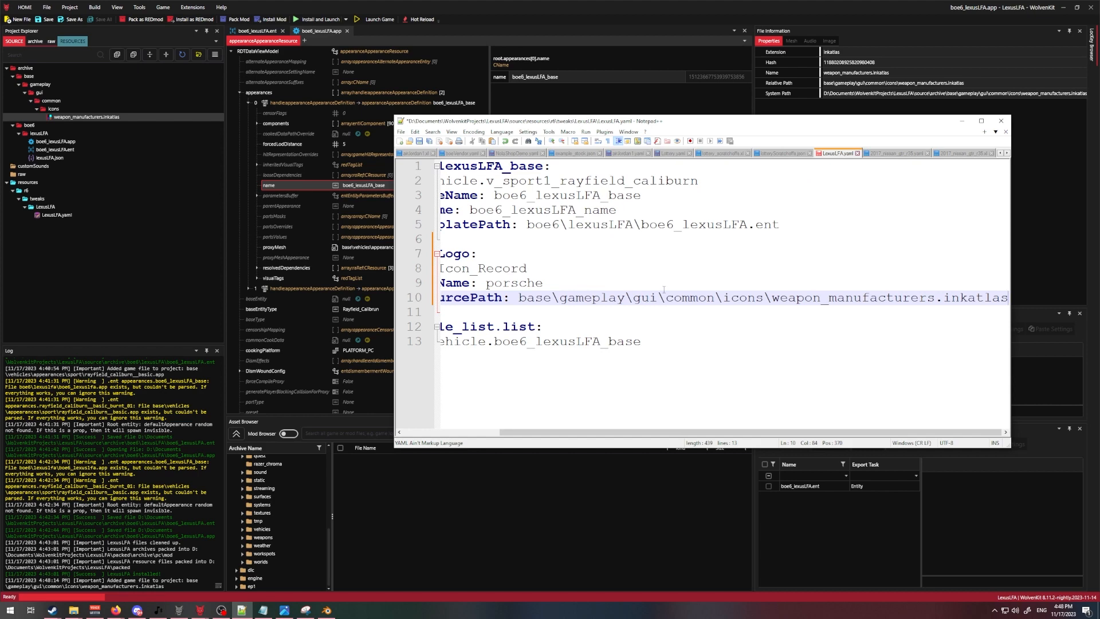
key("ctrl+minus")
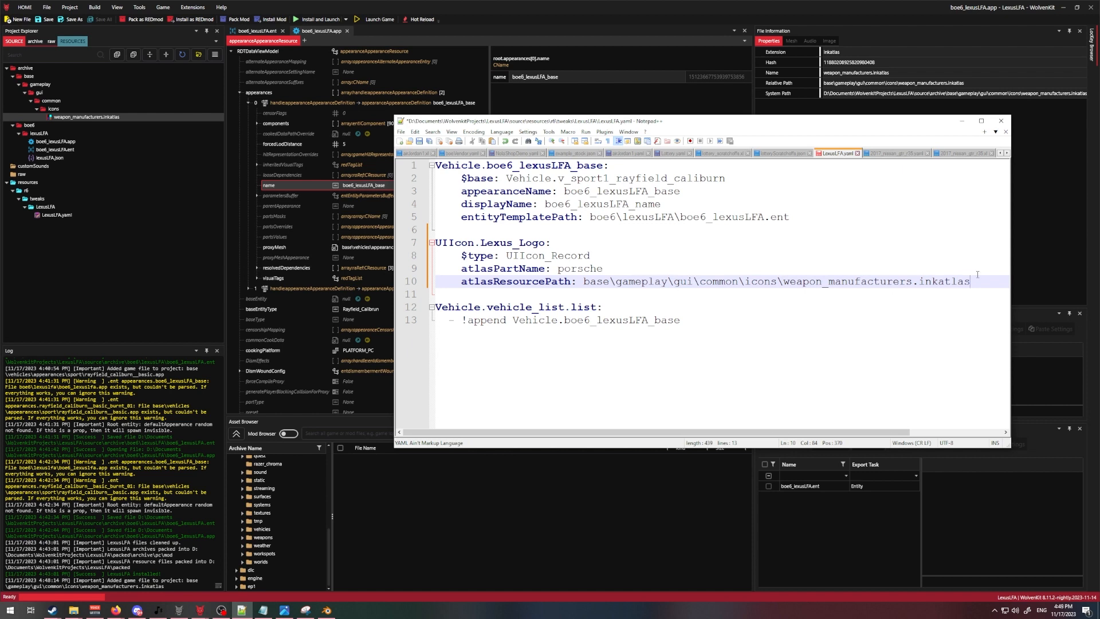
Add a Vehicle.Lexus record above UIIcon.Lexus_Logo with $type VehicleManufacturer_Record and enumName Lexus_Logo.
left_click(502, 229)
key("Return")
key("Return")
key("Up")
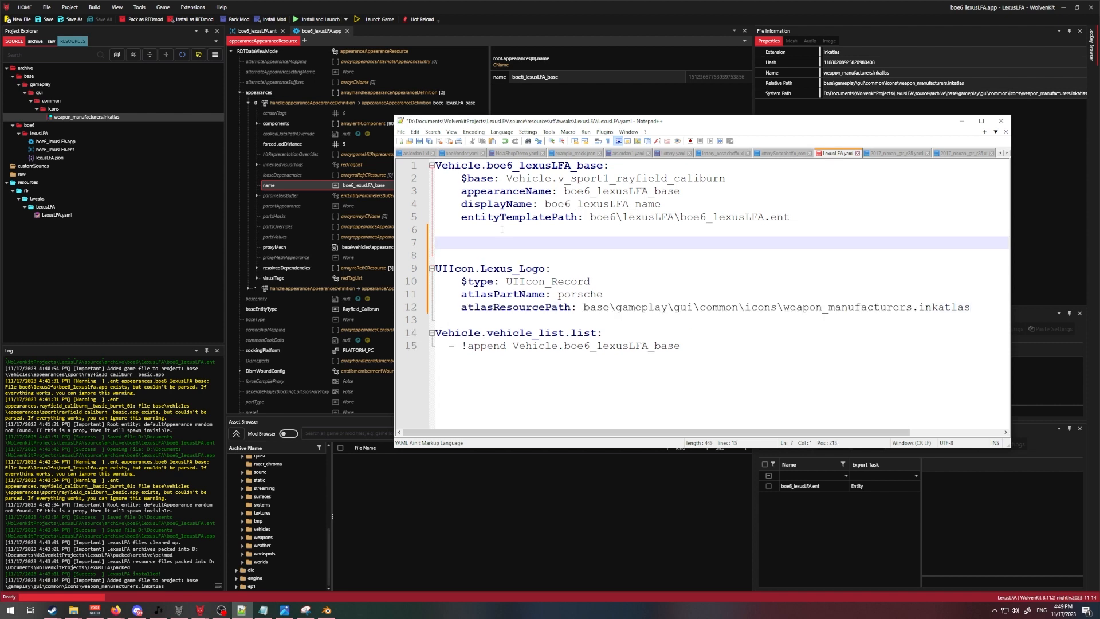
type("Vehicle.Lexus:")
key("Return")
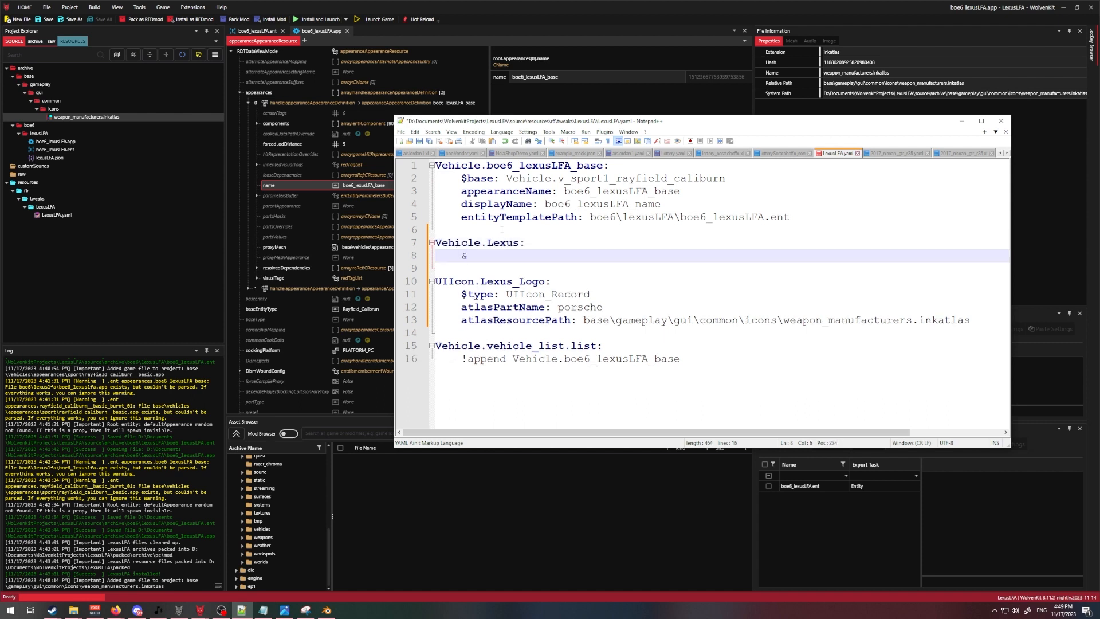
type("$type: VehicleManufacturer_Record")
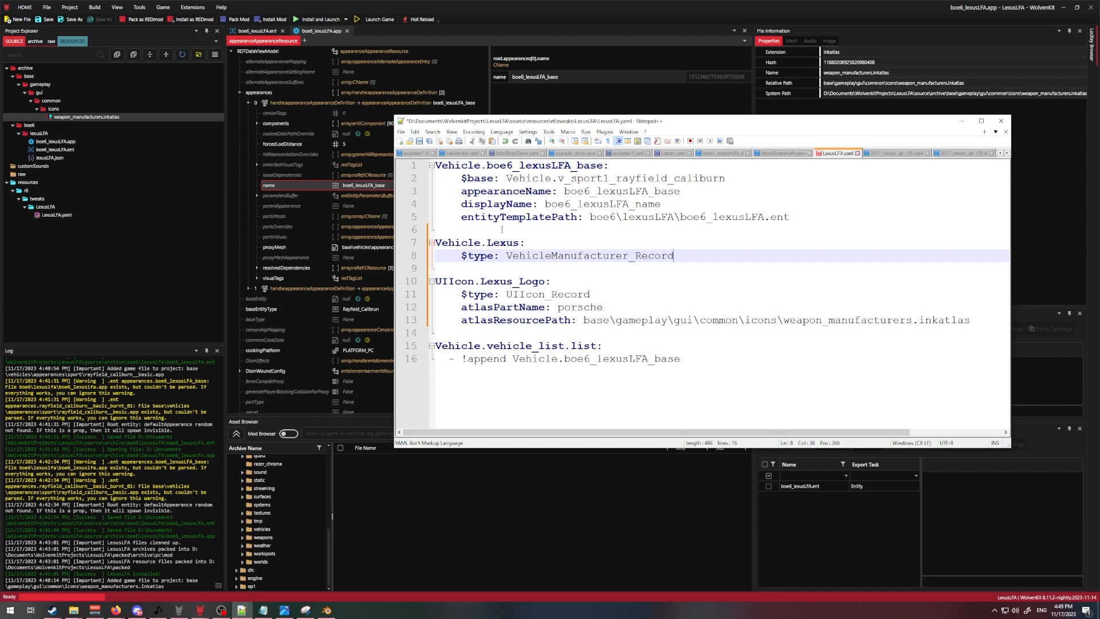
key("Return")
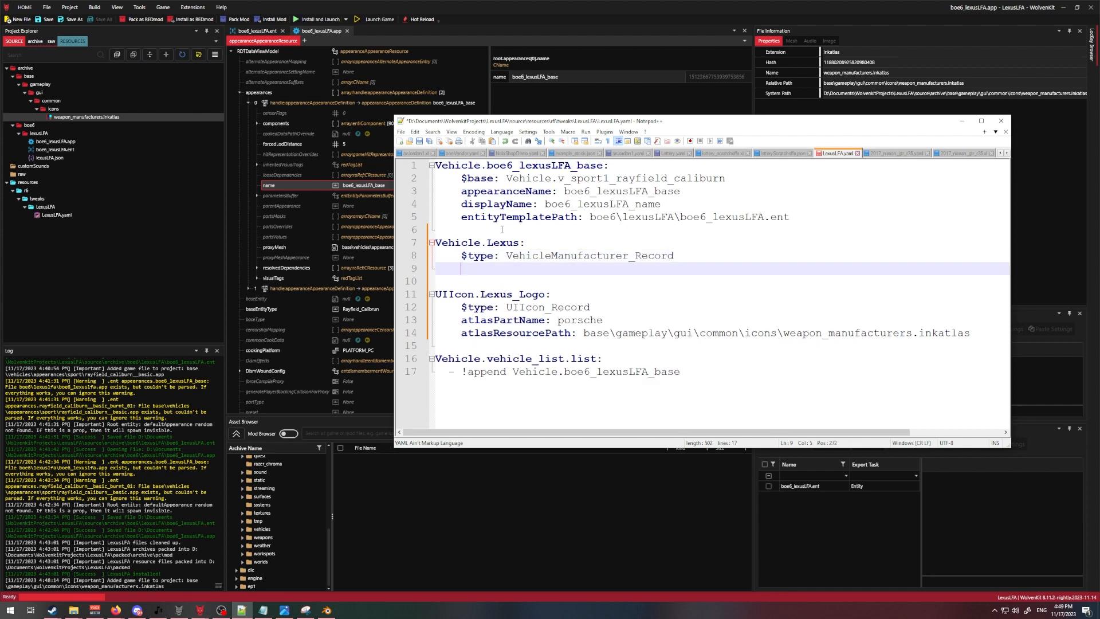
type("enumName: Lexus_Logo")
left_click_drag(481, 294, 545, 294)
left_click(591, 269)
left_click(567, 284)
Move the Vehicle.Lexus record below the UIIcon.Lexus_Logo record and check its enumName against the icon record's name.
left_click_drag(594, 270, 398, 246)
key("ctrl+c")
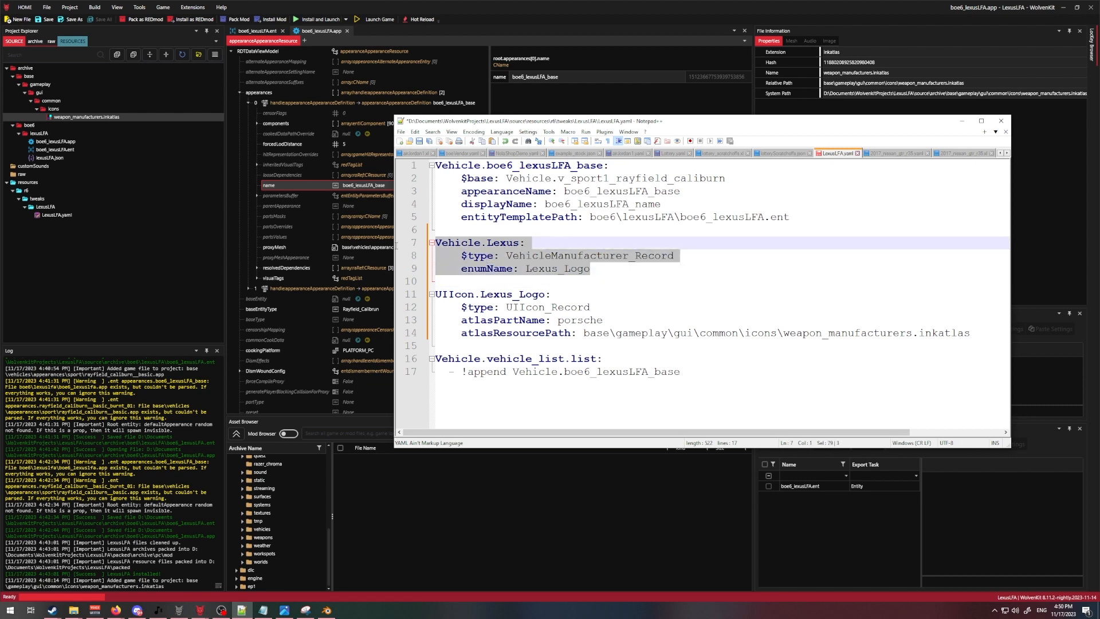
key("Delete")
key("Delete")
key("Delete")
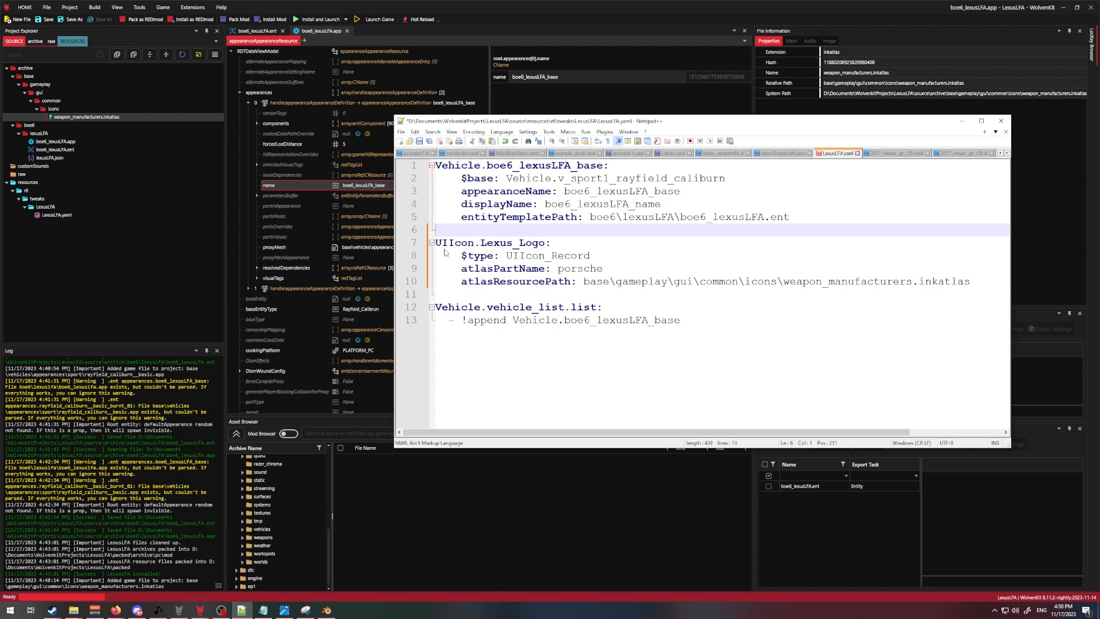
left_click(457, 298)
key("Return")
key("ctrl+v")
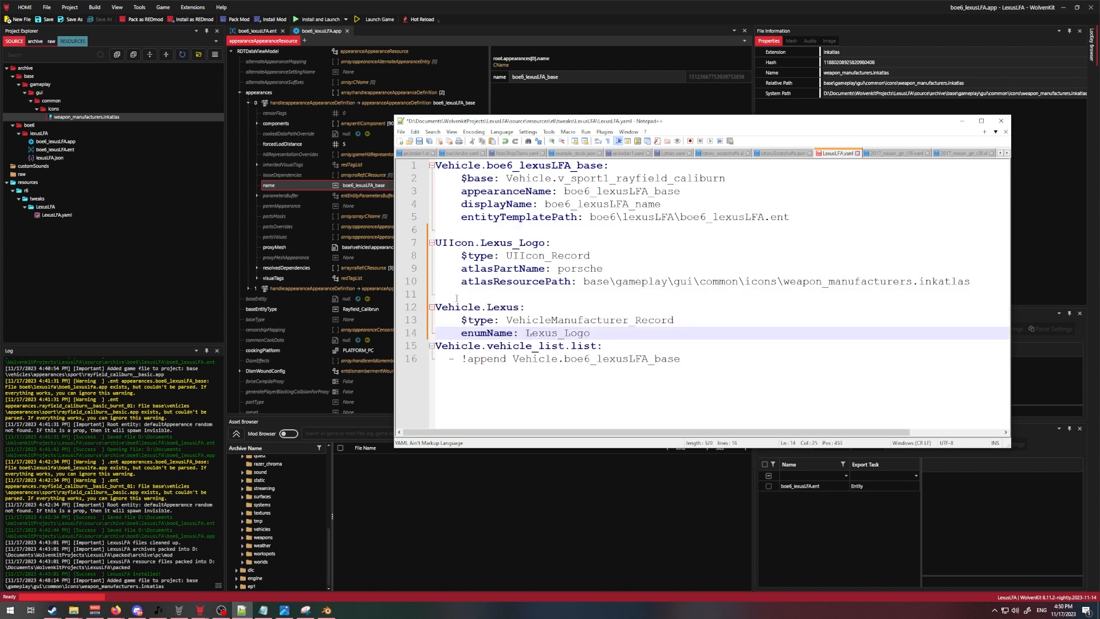
left_click_drag(598, 332, 526, 334)
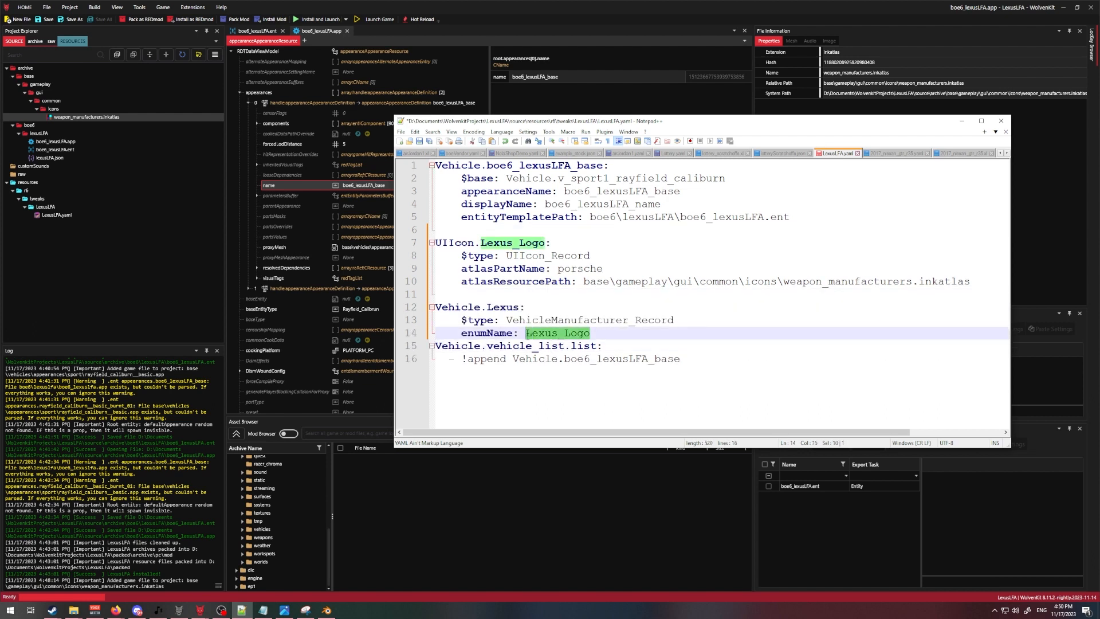
double_click(518, 243)
left_click(602, 339)
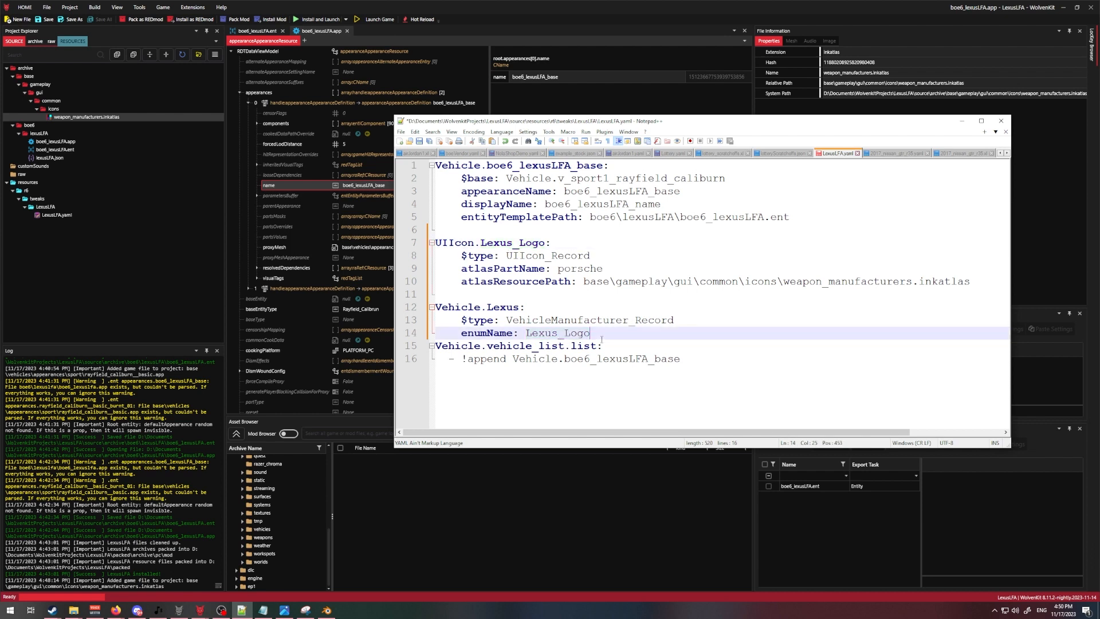
Add a Vehicle.boe6_lexusLFA_data record with $type VehicleUIData between Vehicle.Lexus and Vehicle.vehicle_list.list.
key("Return")
key("Return")
key("Up")
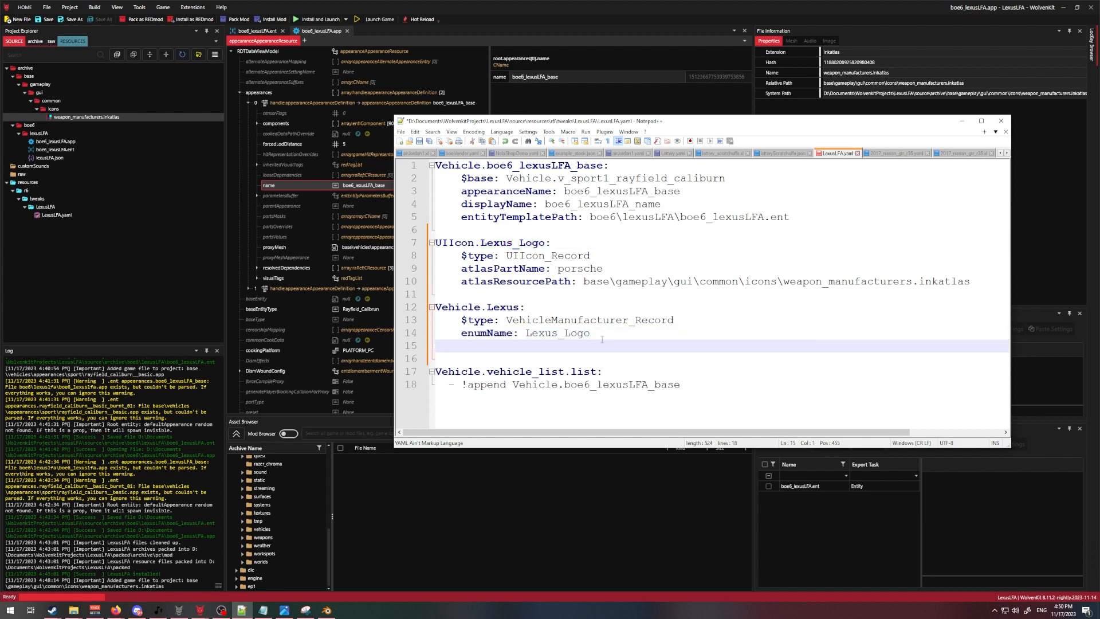
key("Return")
type("Vehic")
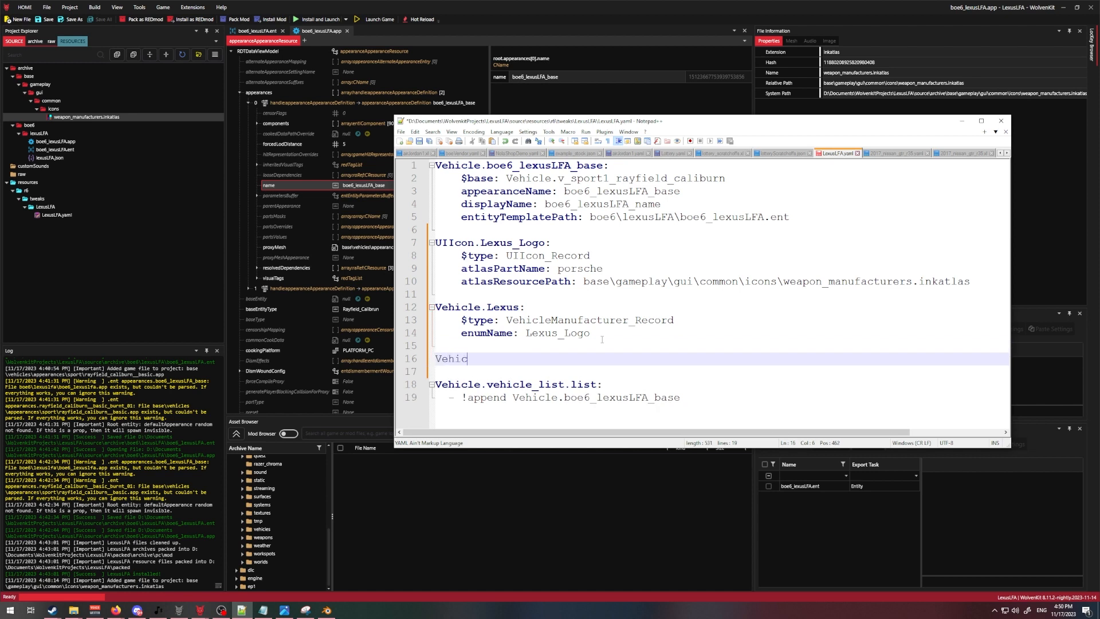
type("le.boe6_lexusLFA_data:")
key("Return")
key("Tab")
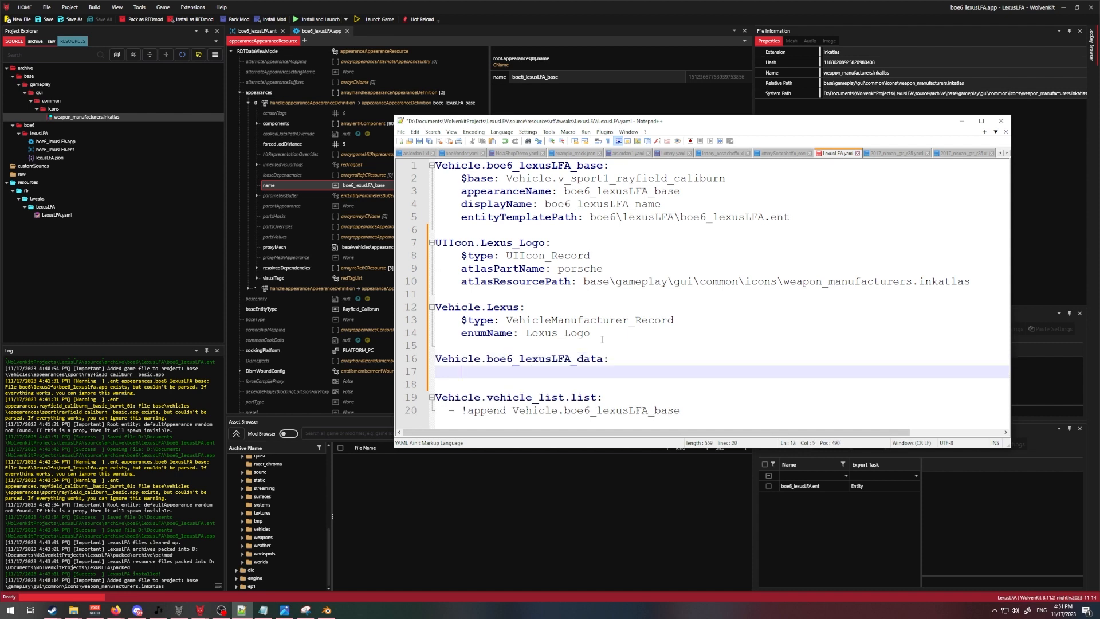
type("$type: VehicleUIData")
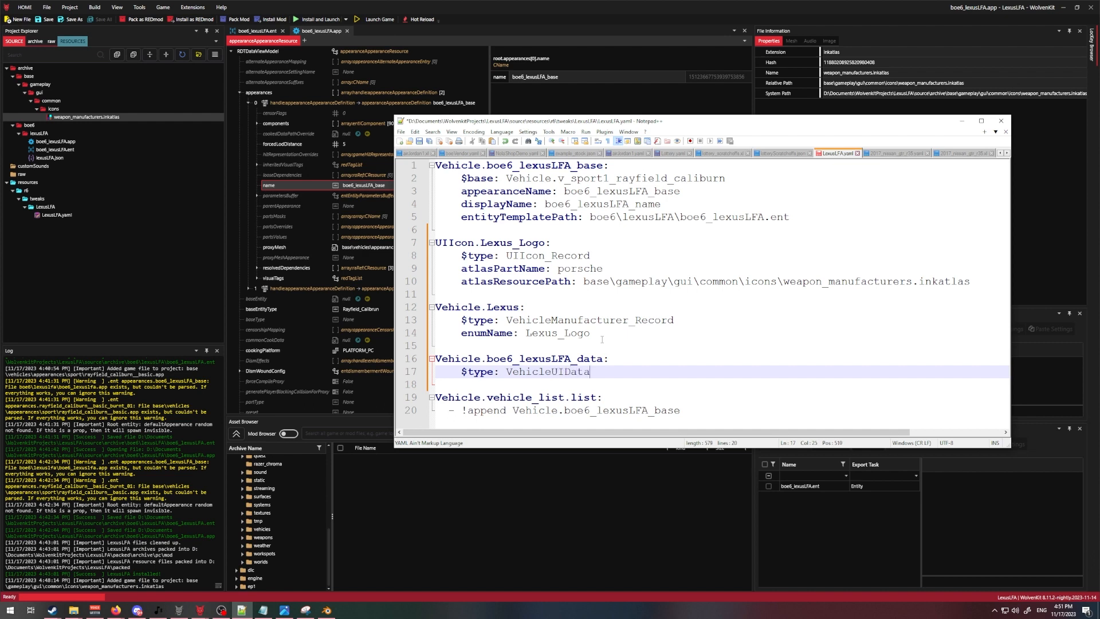
Set productionYear to 2012 in the boe6_lexusLFA_data record and add an info key without a value.
key("Return")
type("p")
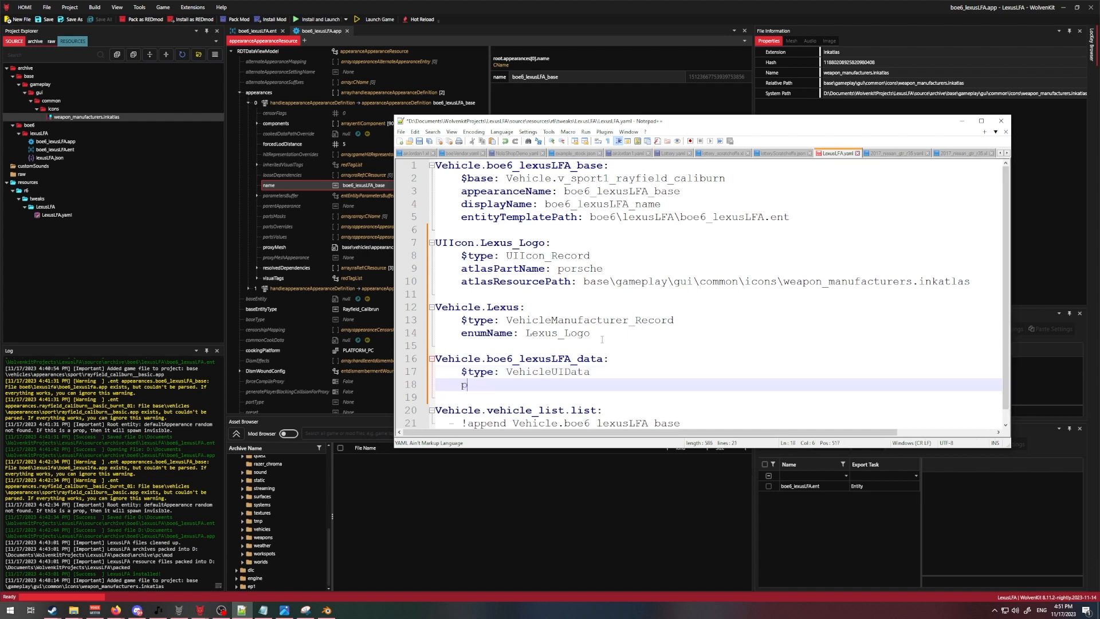
type("roductionYear: 2012")
key("Return")
type("i")
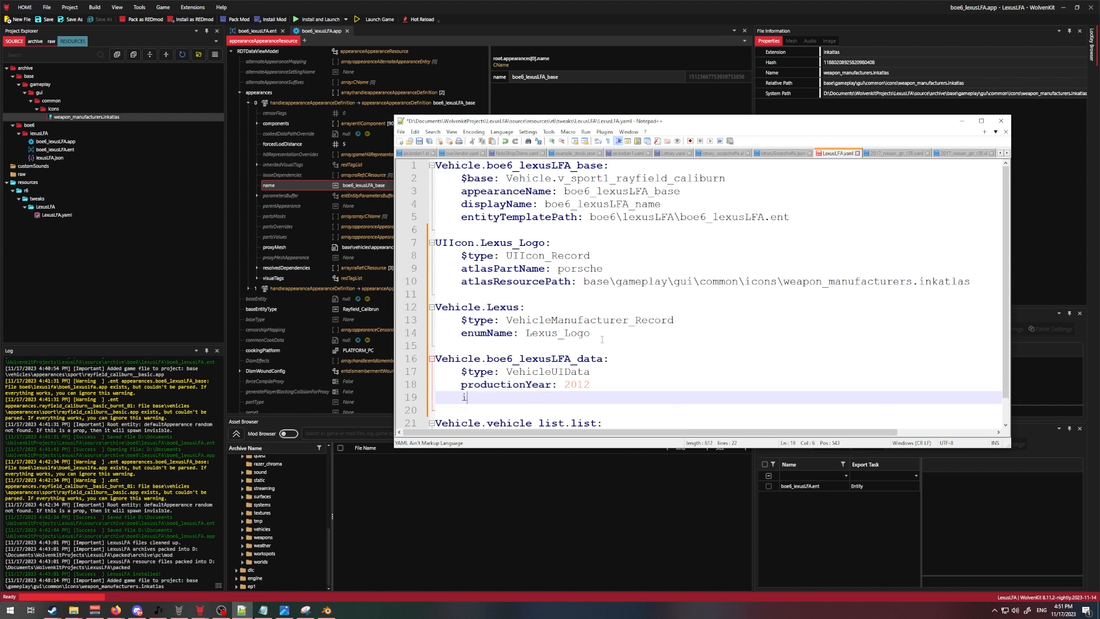
type("nfo:")
scroll(643, 402, "down", 1)
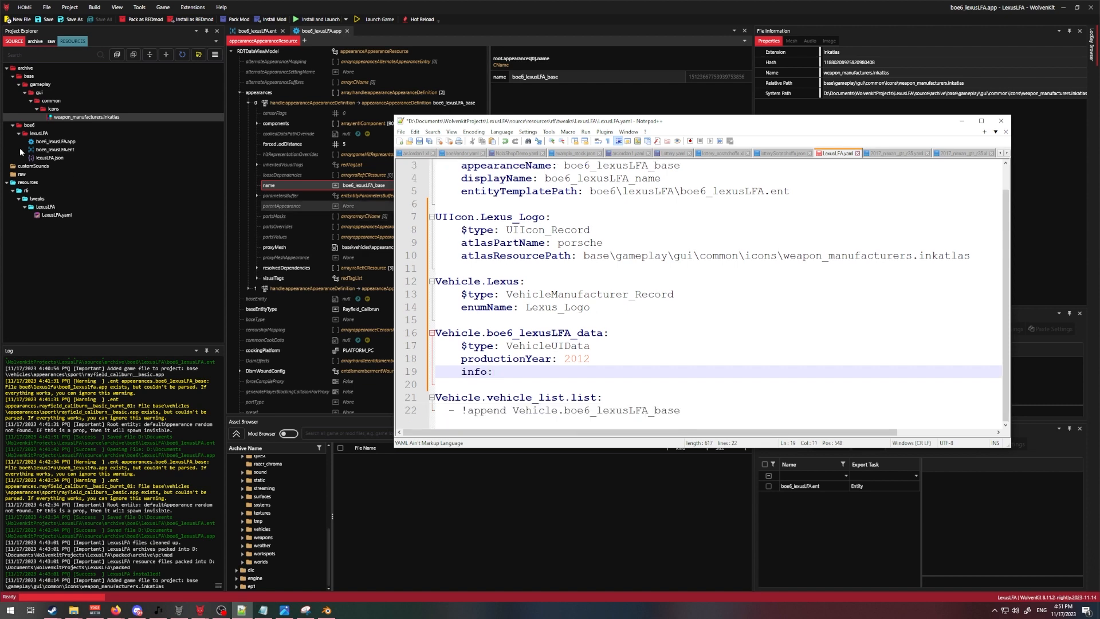
Open lexusLFA.json in WolvenKit and copy the secondaryKey of its boe6_lexusLFA_info localization entry.
double_click(60, 158)
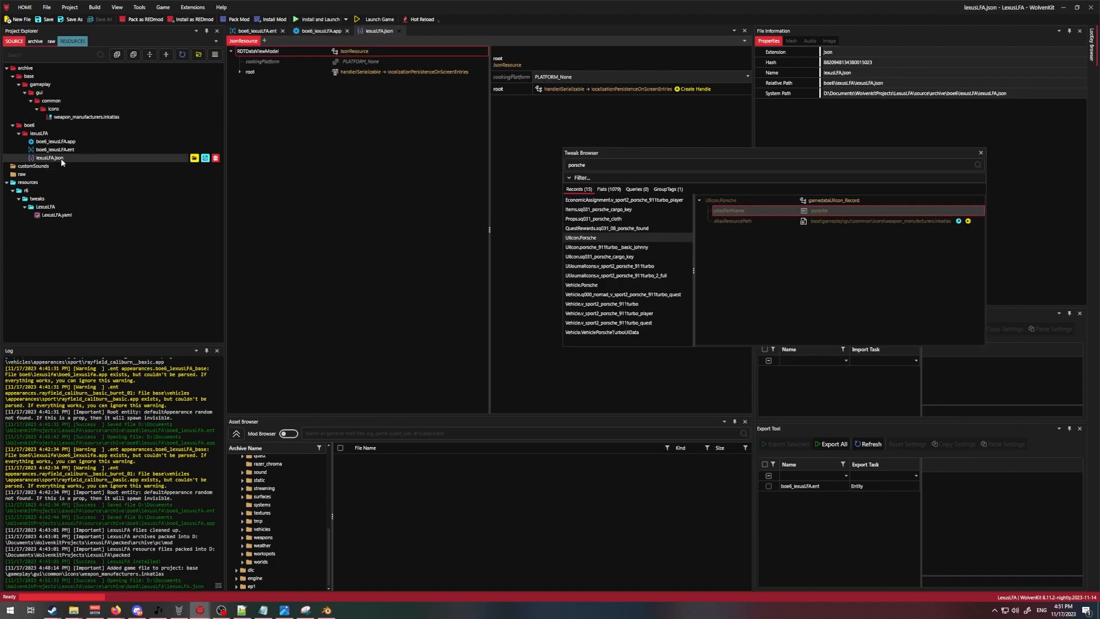
left_click(239, 72)
left_click(248, 82)
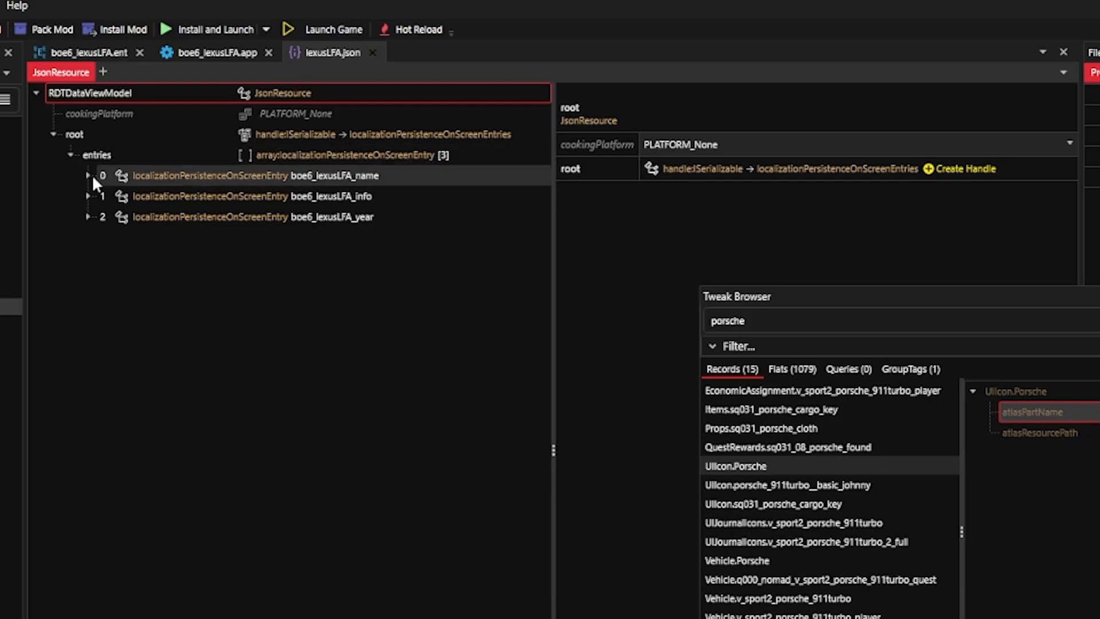
left_click(88, 196)
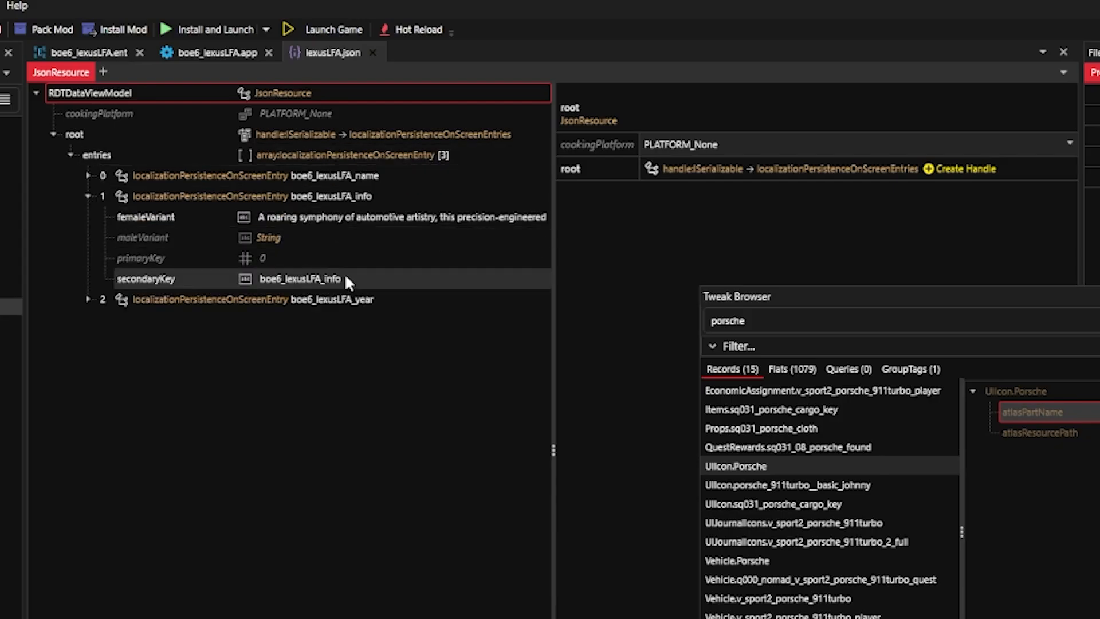
left_click(130, 279)
left_click_drag(725, 144, 635, 145)
key("ctrl+c")
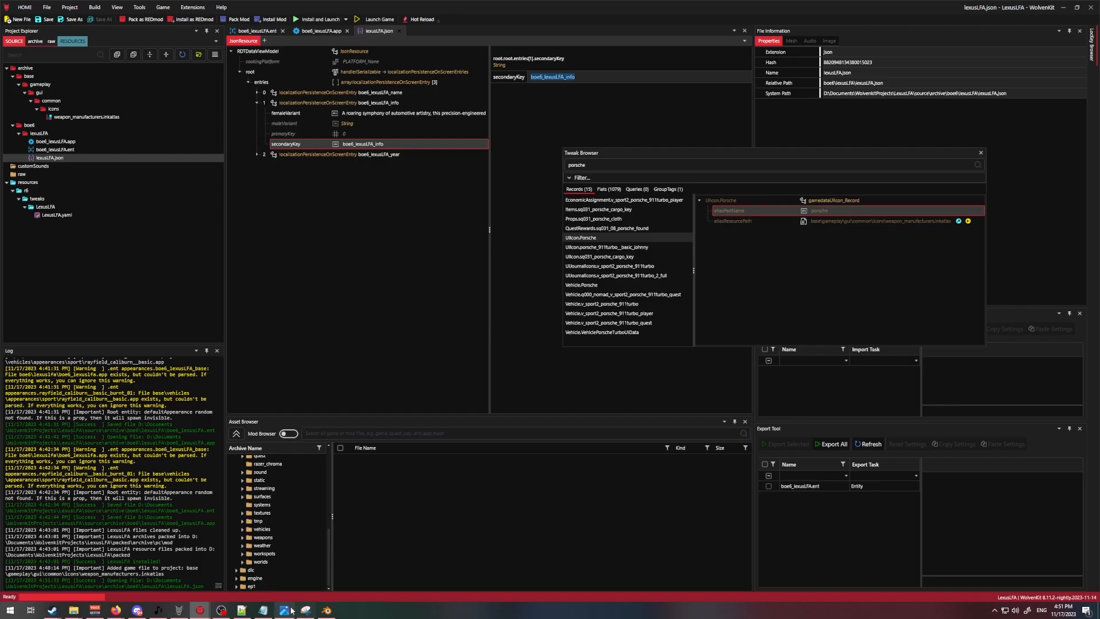
Switch back to LexusLFA.yaml in Notepad++ and set the data record's info value to LocKey#boe6_lexusLFA_info.
left_click(242, 611)
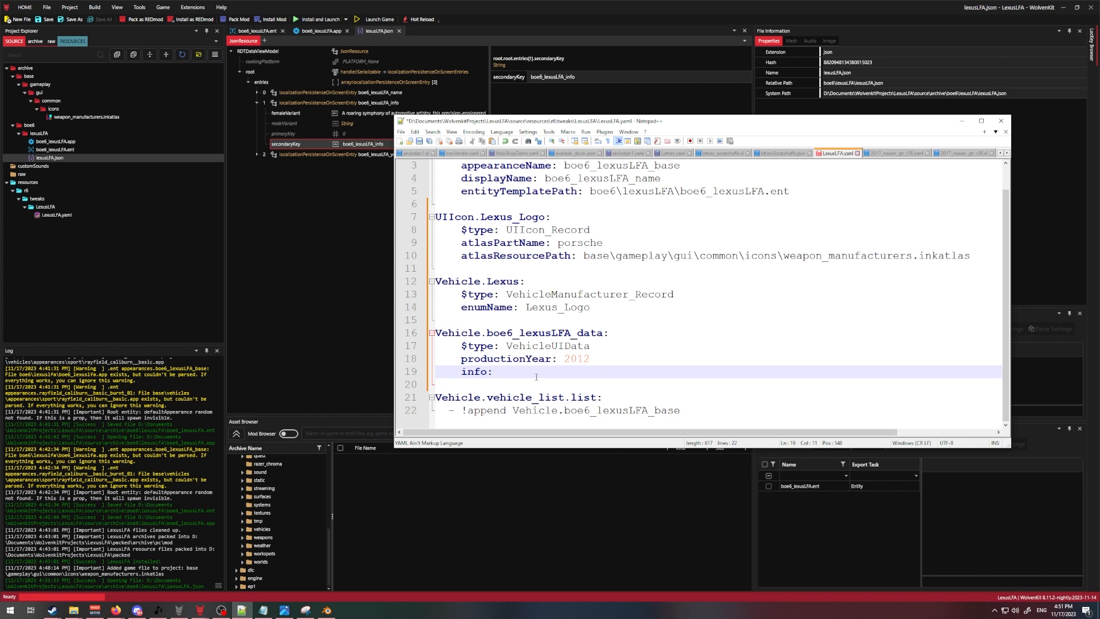
type("LocKey#")
key("ctrl+v")
mouse_move(501, 372)
left_mouse_down()
mouse_move(533, 372)
mouse_move(520, 372)
left_mouse_up()
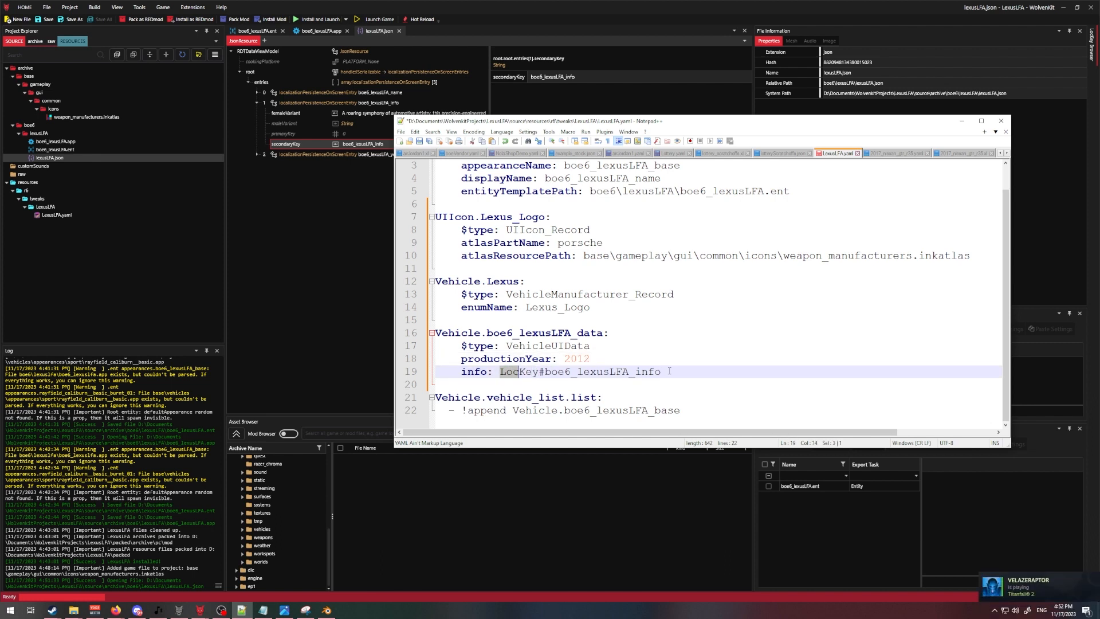
left_click_drag(662, 372, 545, 372)
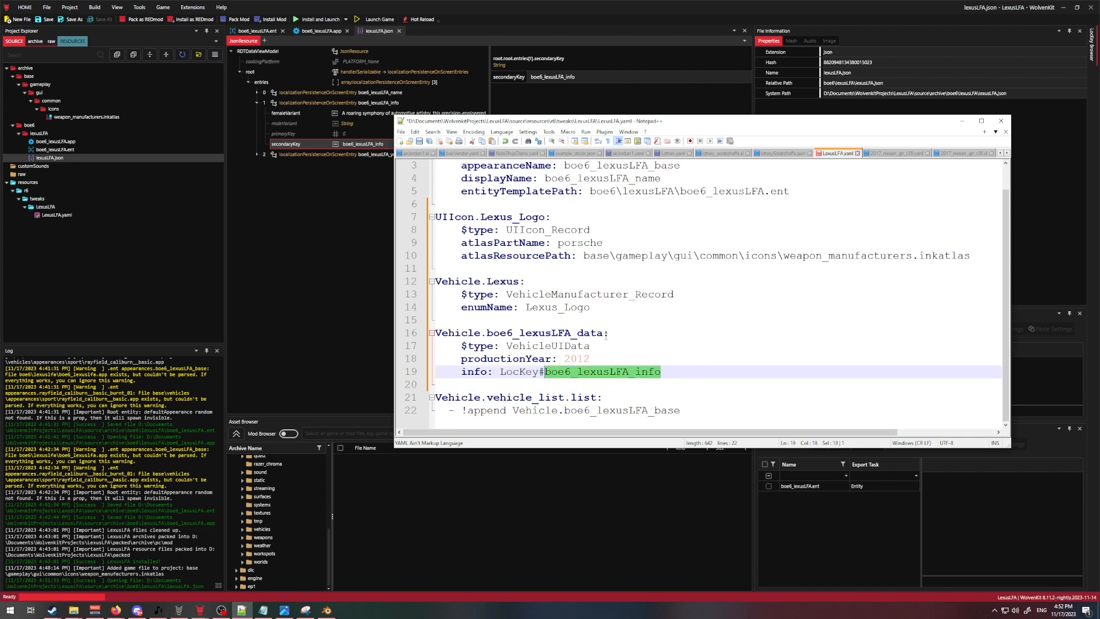
key("alt+Tab")
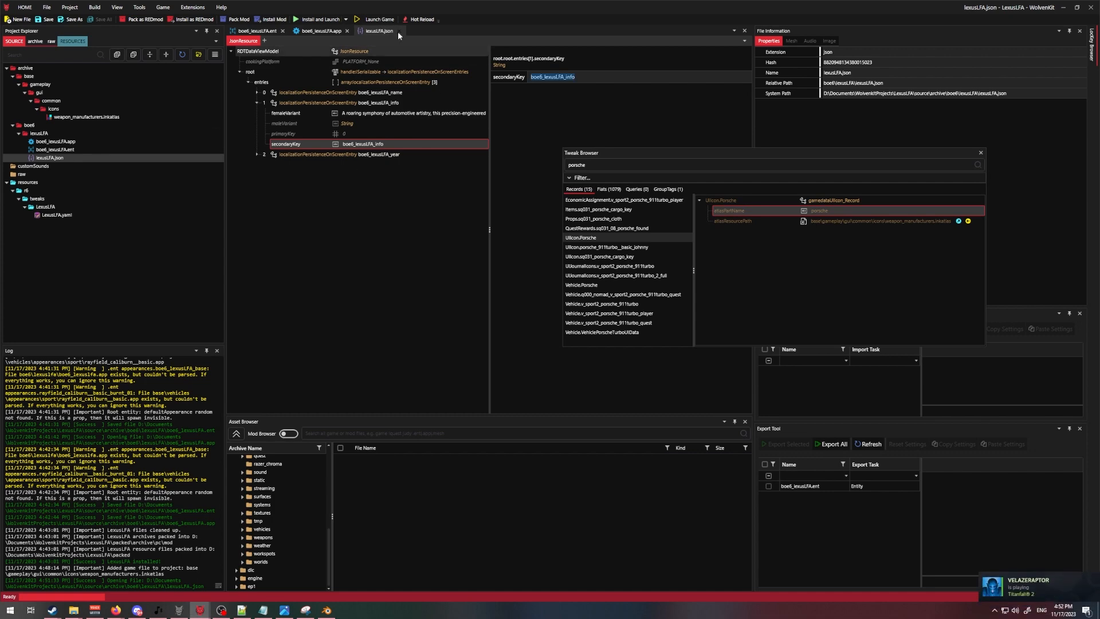
left_click(243, 611)
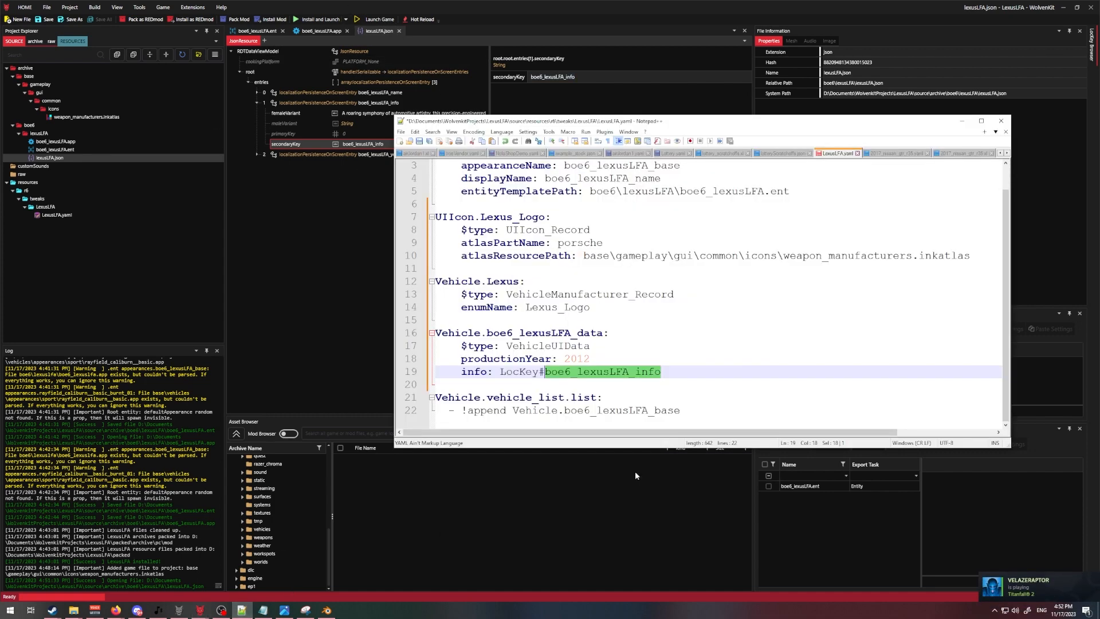
left_click(679, 369)
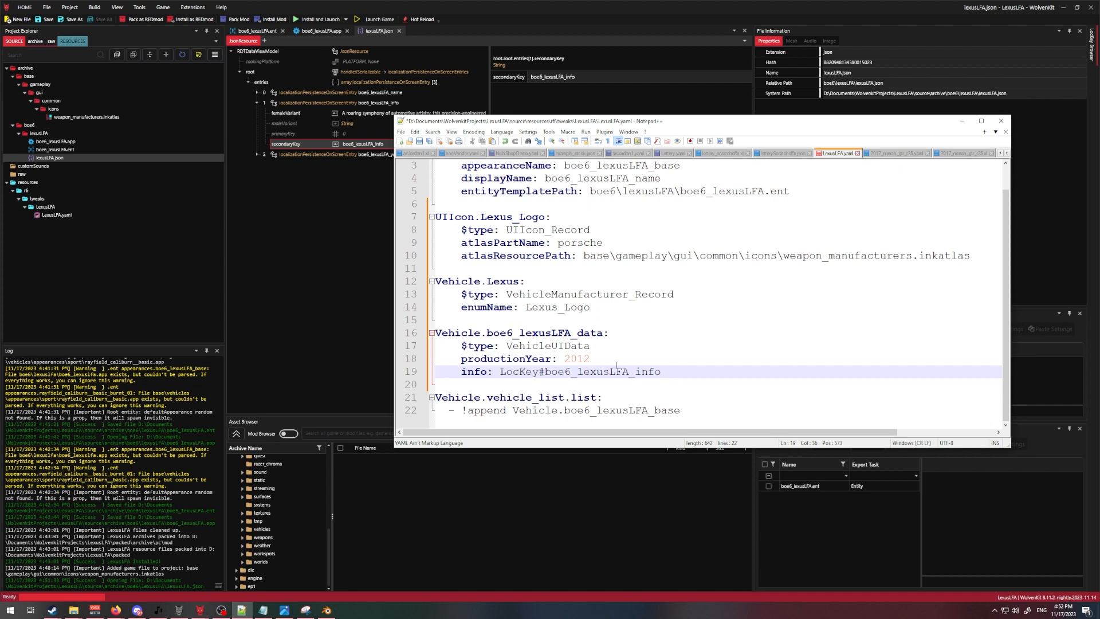
Add a UIIcon.boe6_lexus_icon record heading between the boe6_lexusLFA_data record and Vehicle.vehicle_list.list.
key("Down")
key("Return")
key("Return")
key("Up")
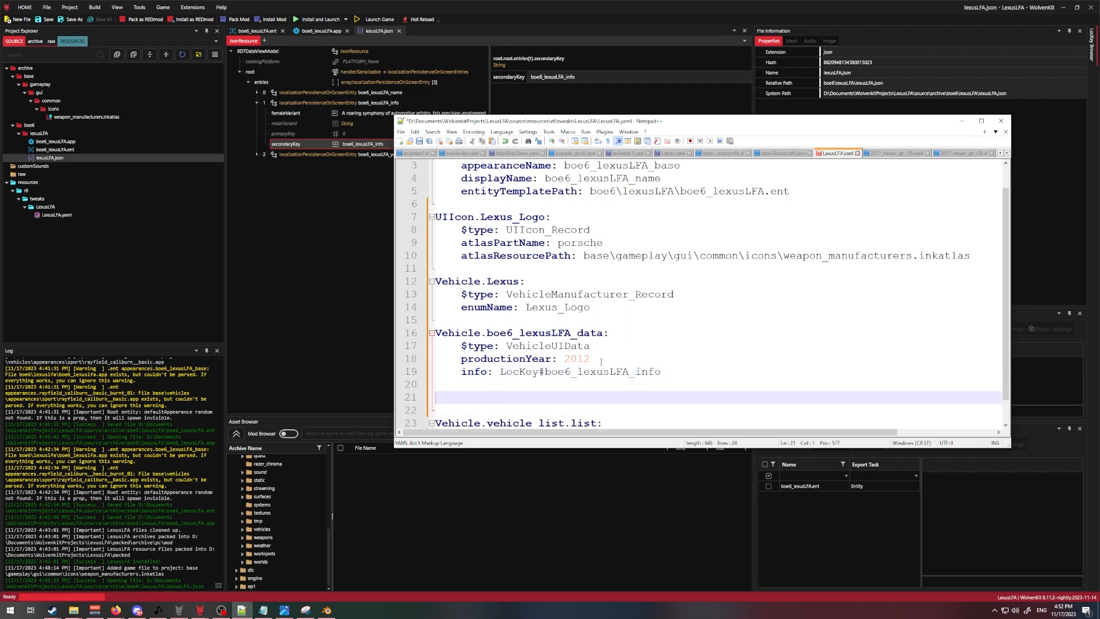
scroll(676, 293, "down", 1)
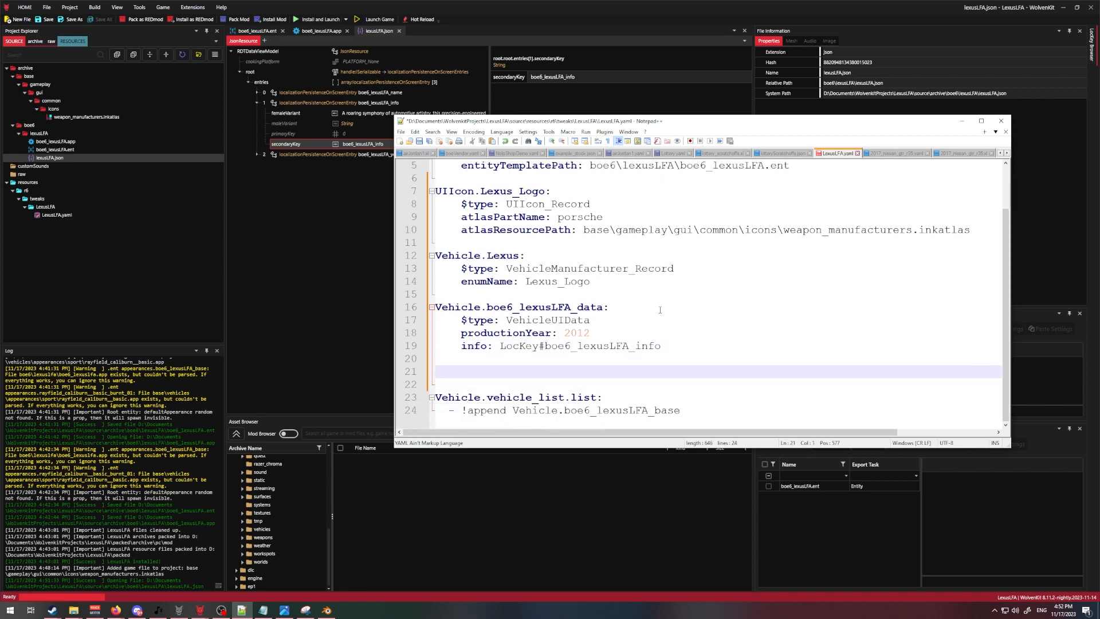
type("UIIcon.boe6_lexus")
scroll(660, 310, "up", 1)
type("_icon:")
key("Return")
Give the boe6_lexus_icon record the $type UIIcon_Record, with the capitalization correct.
key("Tab")
type("$type: UIIcon")
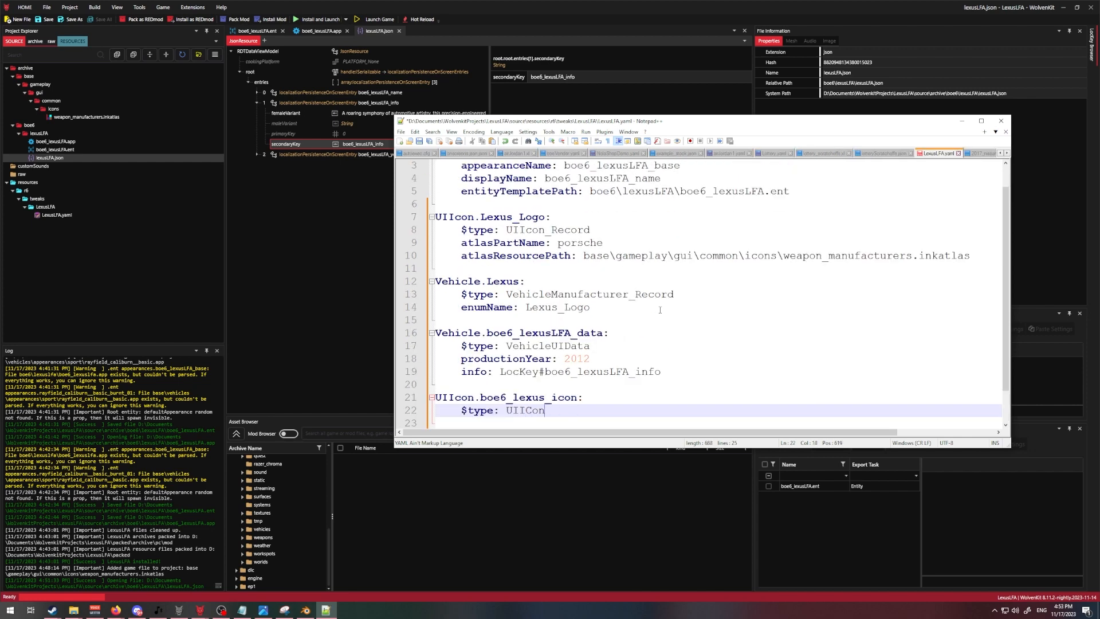
type("_Record")
key("ctrl+Left")
key("Right")
key("Right")
key("Right")
key("Right")
key("BackSpace")
type("c")
key("End")
Add atlasPartName and atlasResourcePath keys without values to the boe6_lexus_icon record.
key("Return")
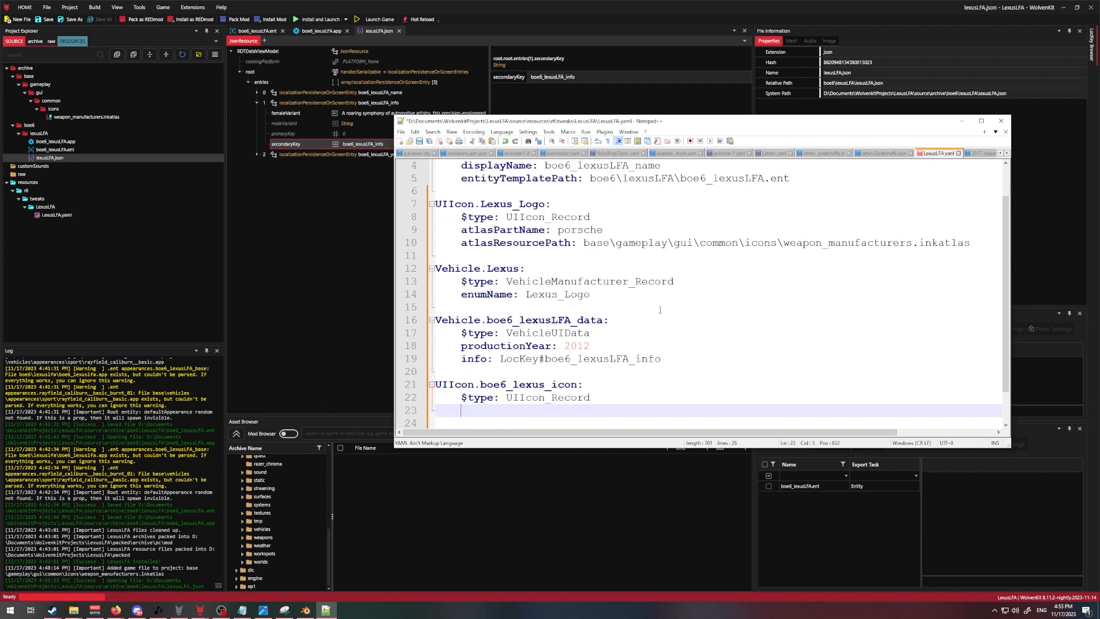
type("atlasPartName:")
key("Return")
type("at")
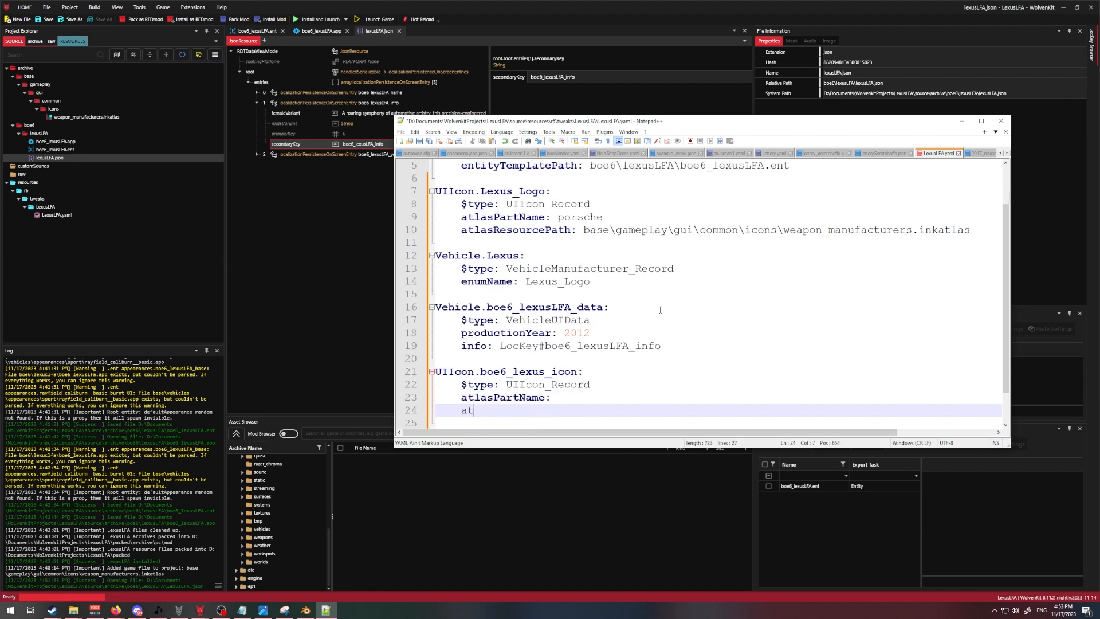
type("lasResourcePath:")
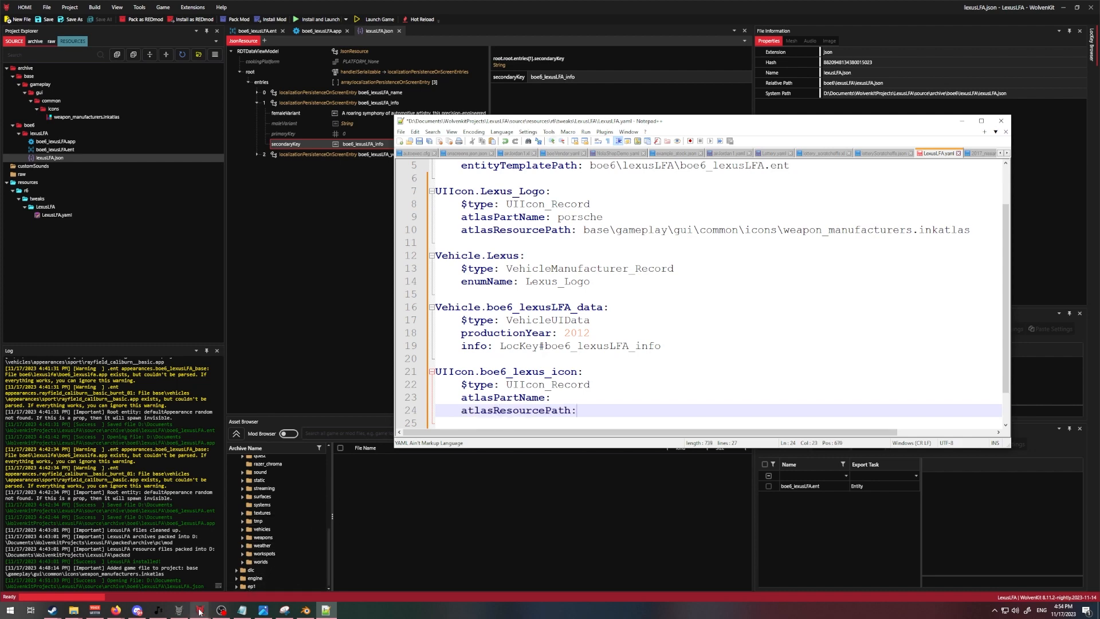
In WolvenKit's Tweak Browser, expand the icon of Vehicle.v_sport2_porsche_911turbo_player and add its vehicles_icons.inkatlas resource to the project.
mouse_move(199, 610)
left_click(226, 562)
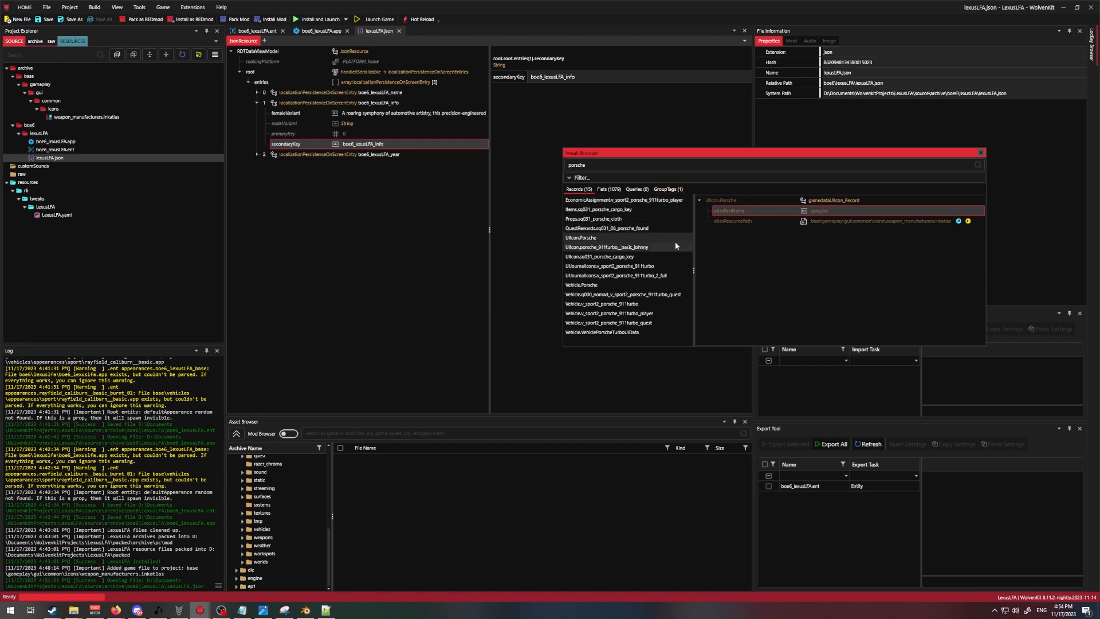
left_click_drag(598, 166, 517, 166)
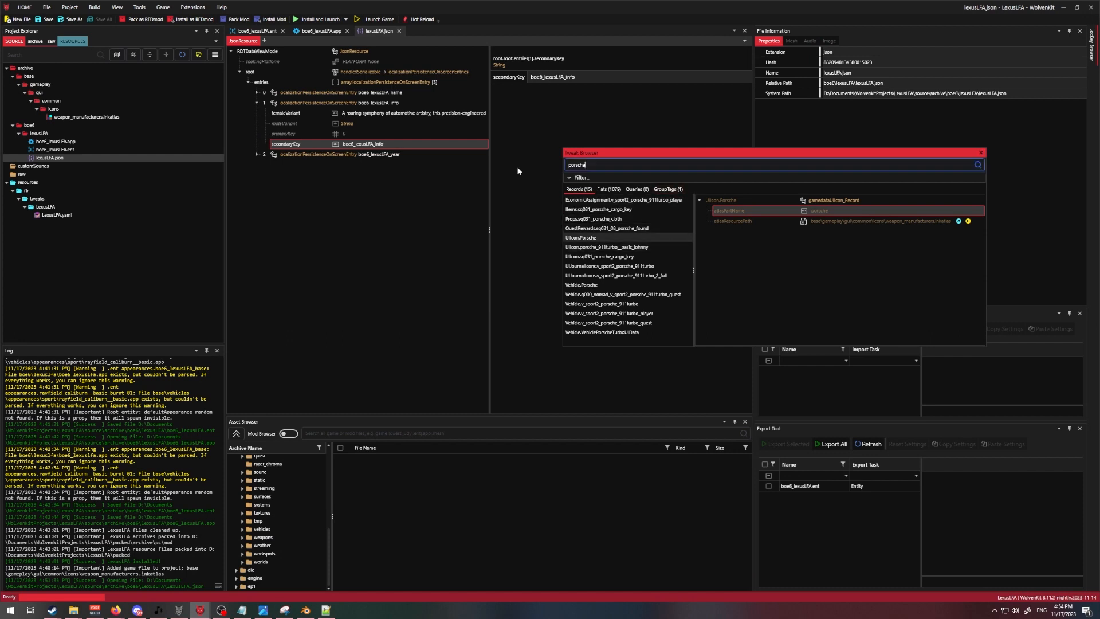
left_click(596, 285)
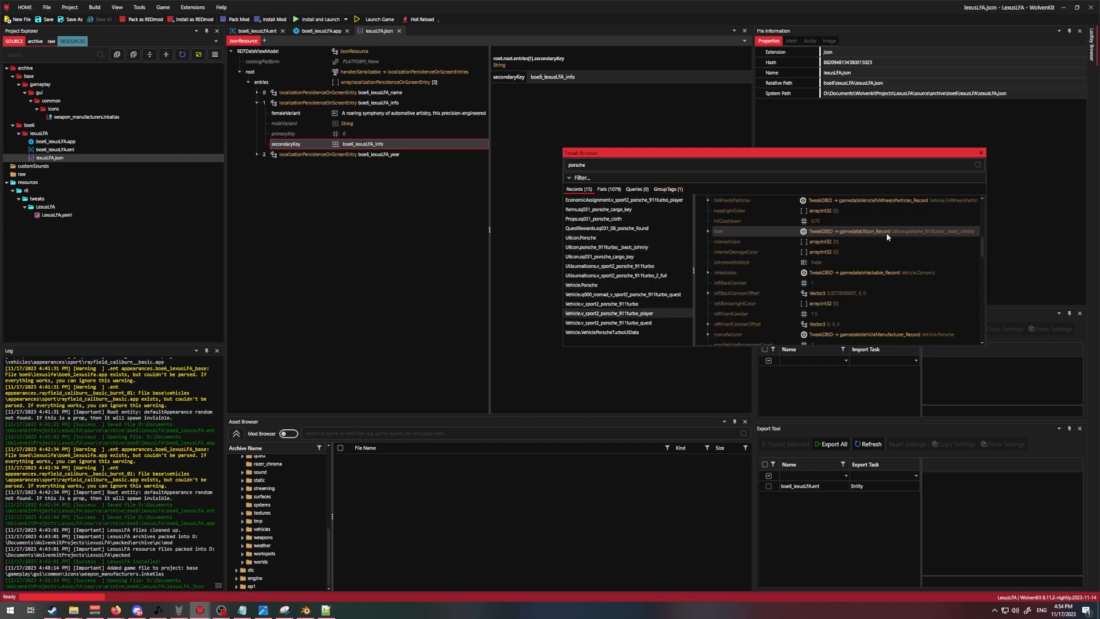
left_click_drag(986, 230, 1004, 230)
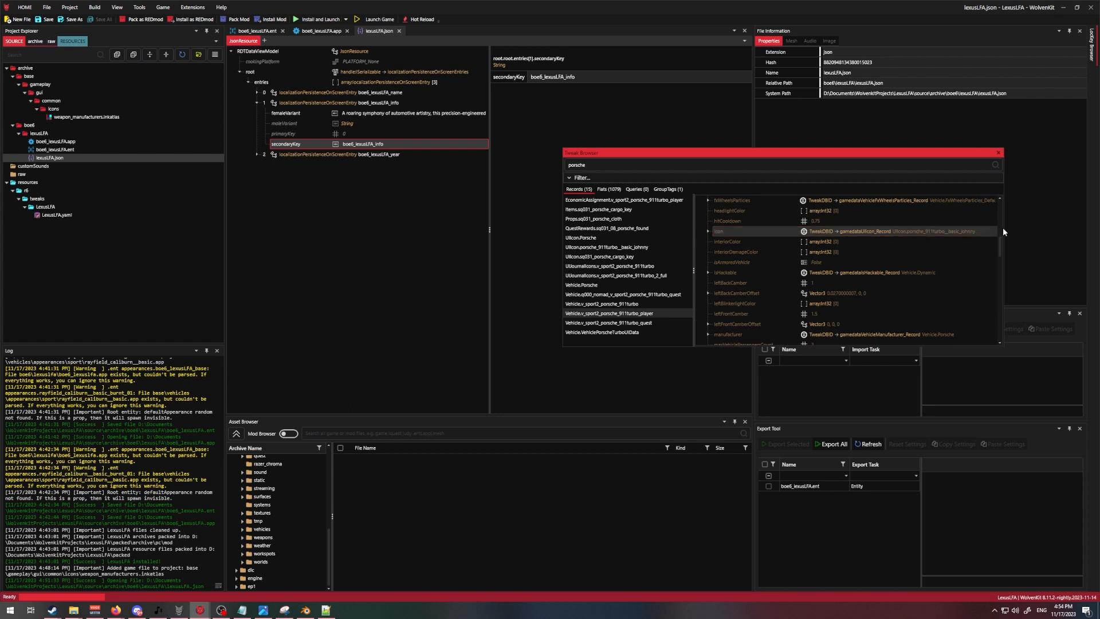
double_click(912, 234)
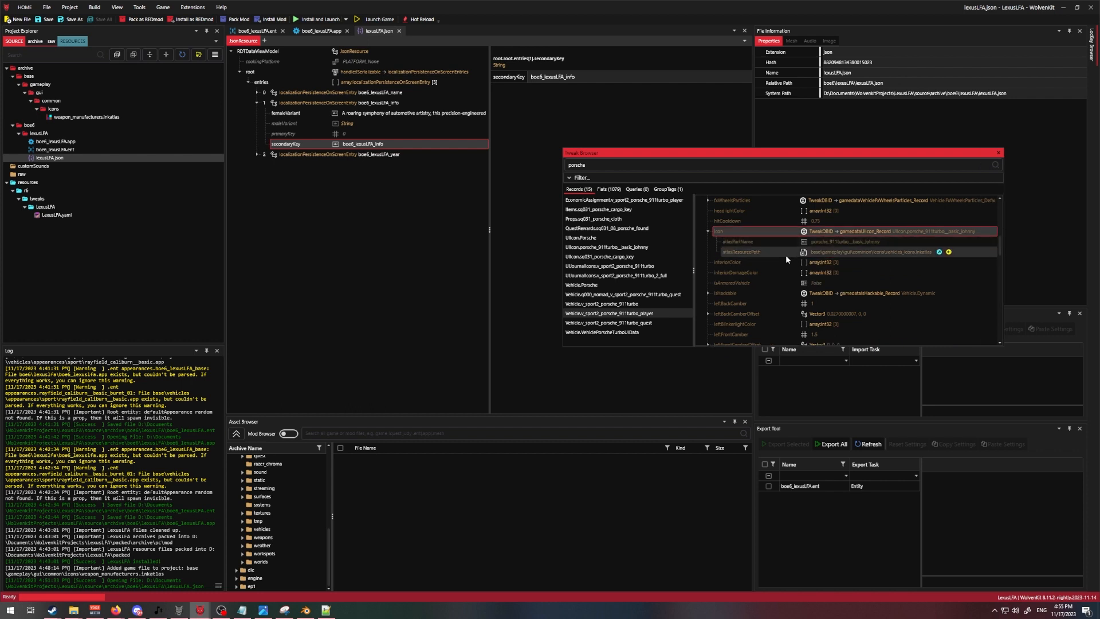
left_click(800, 256)
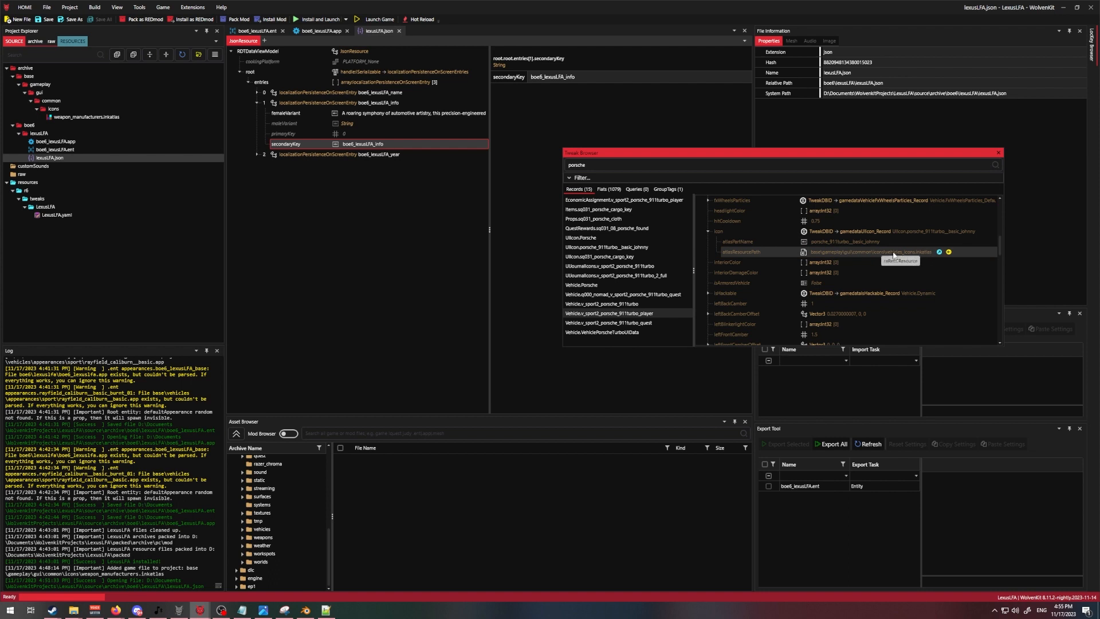
left_click(949, 252)
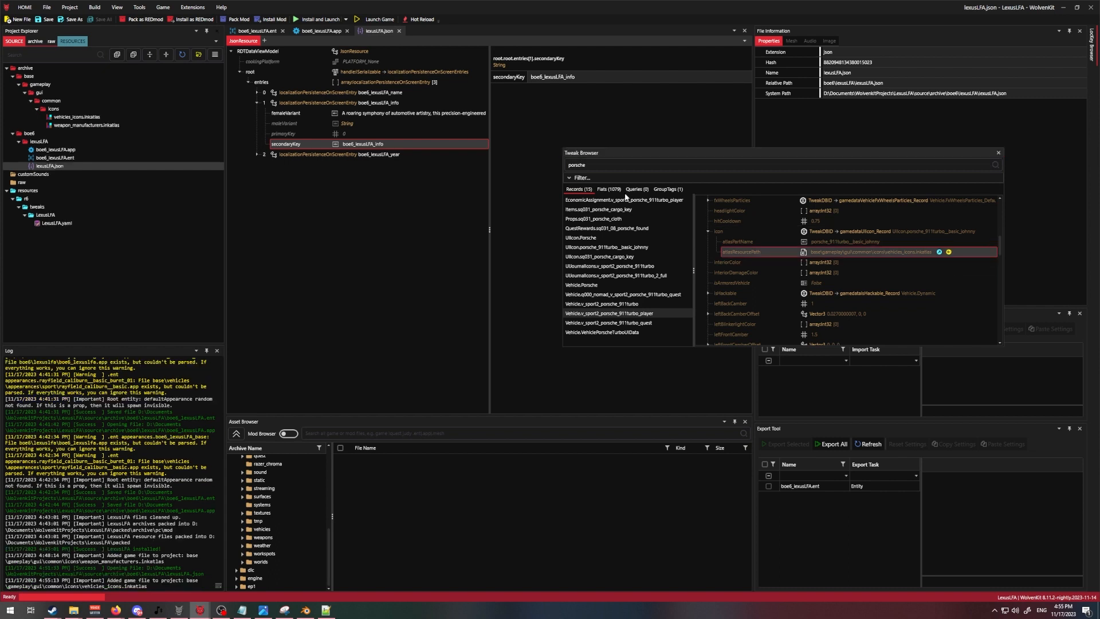
Open vehicles_icons.inkatlas and copy the PartName of the Thorton Mackinaw monster truck, v_utility4_thorton_mackinaw_bmf_player.
double_click(118, 116)
scroll(342, 293, "down", 3)
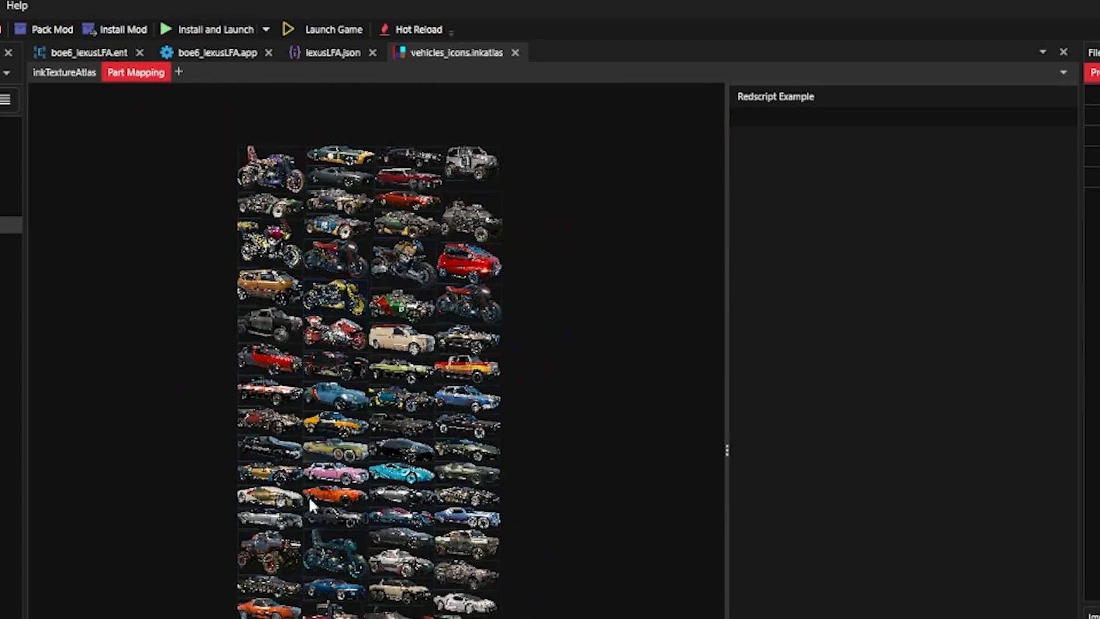
scroll(309, 500, "up", 2)
scroll(243, 570, "up", 4)
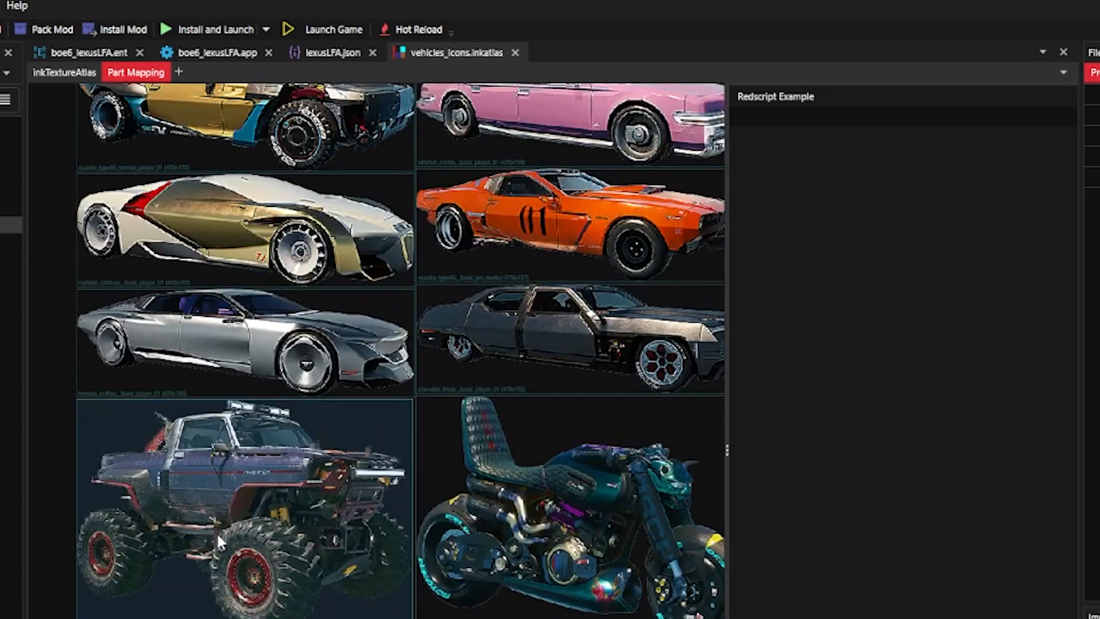
left_click(268, 471)
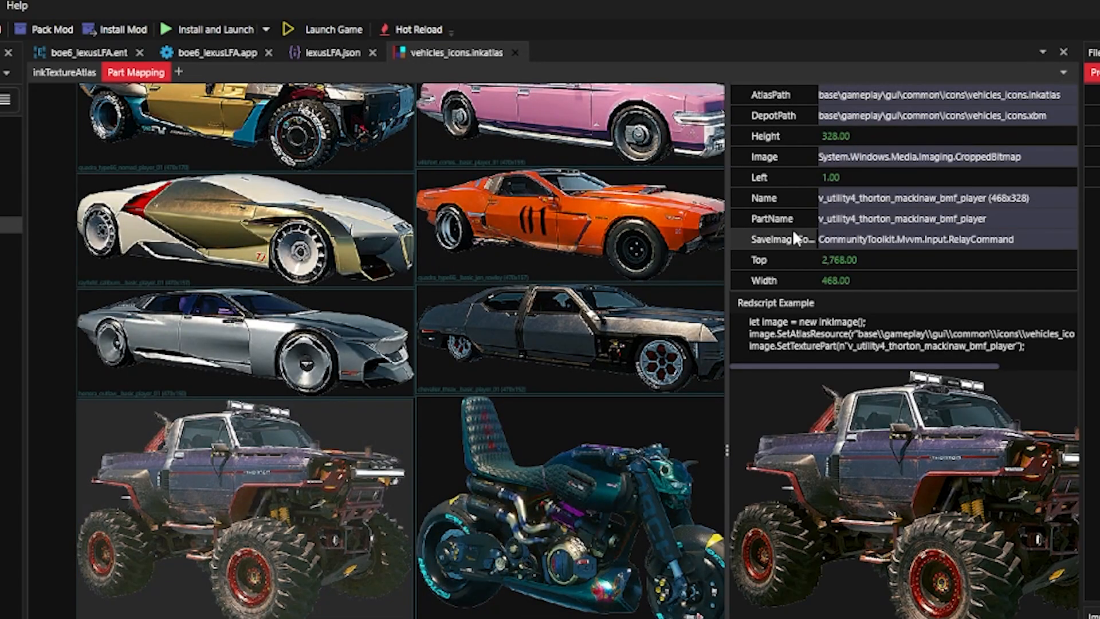
left_click(253, 524)
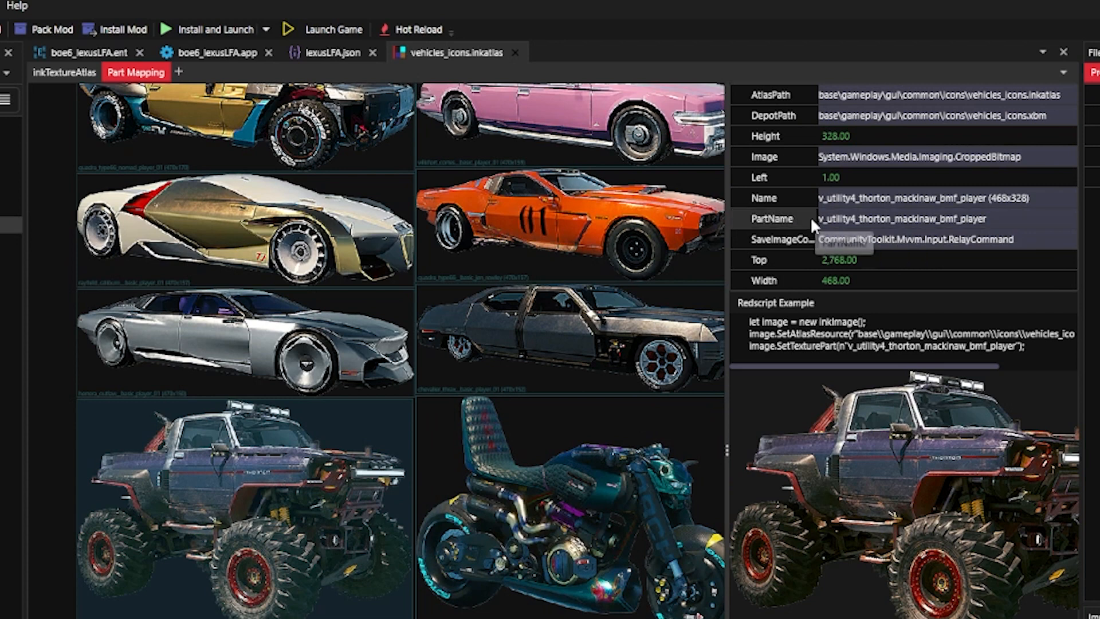
left_click_drag(1007, 219, 808, 213)
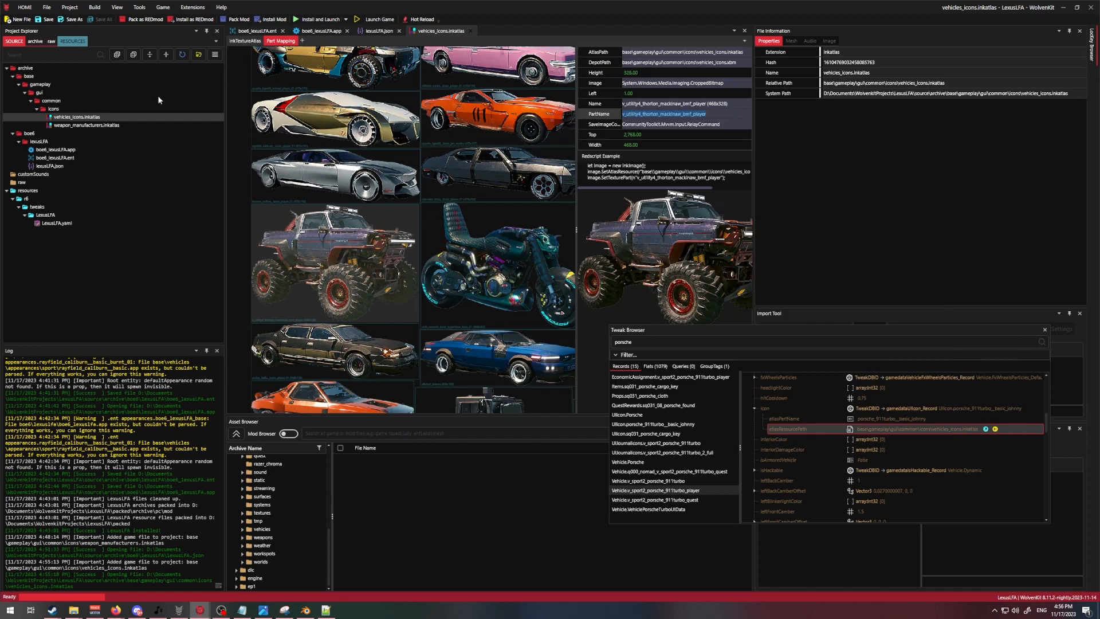
Copy the relative path of vehicles_icons.inkatlas and fill in the boe6_lexus_icon record's part name and resource path in LexusLFA.yaml in Notepad++.
right_click(100, 117)
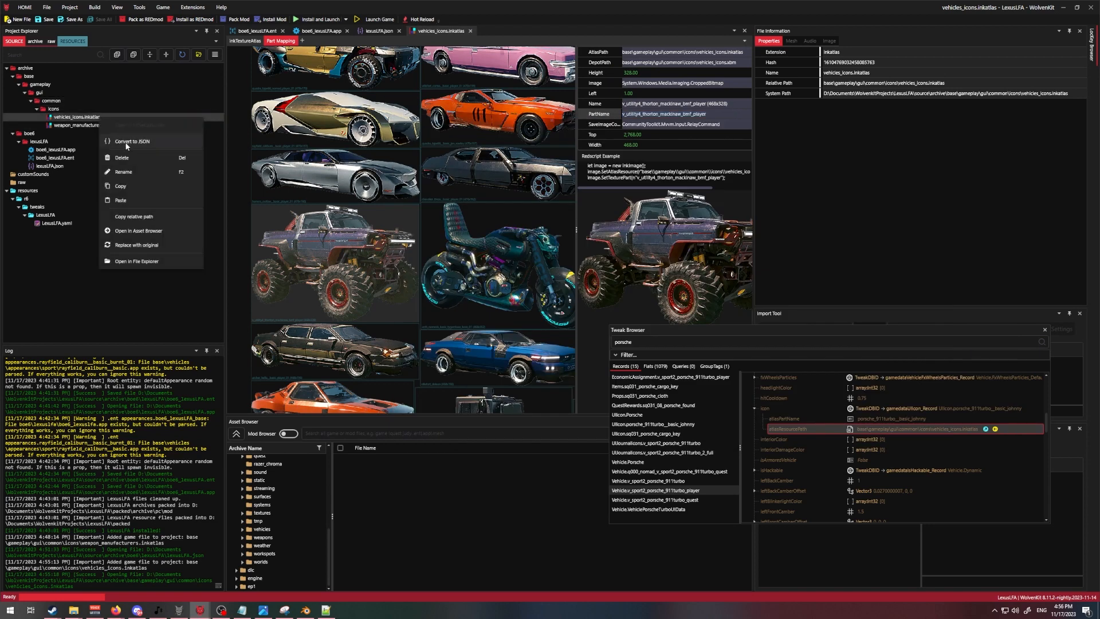
left_click(147, 216)
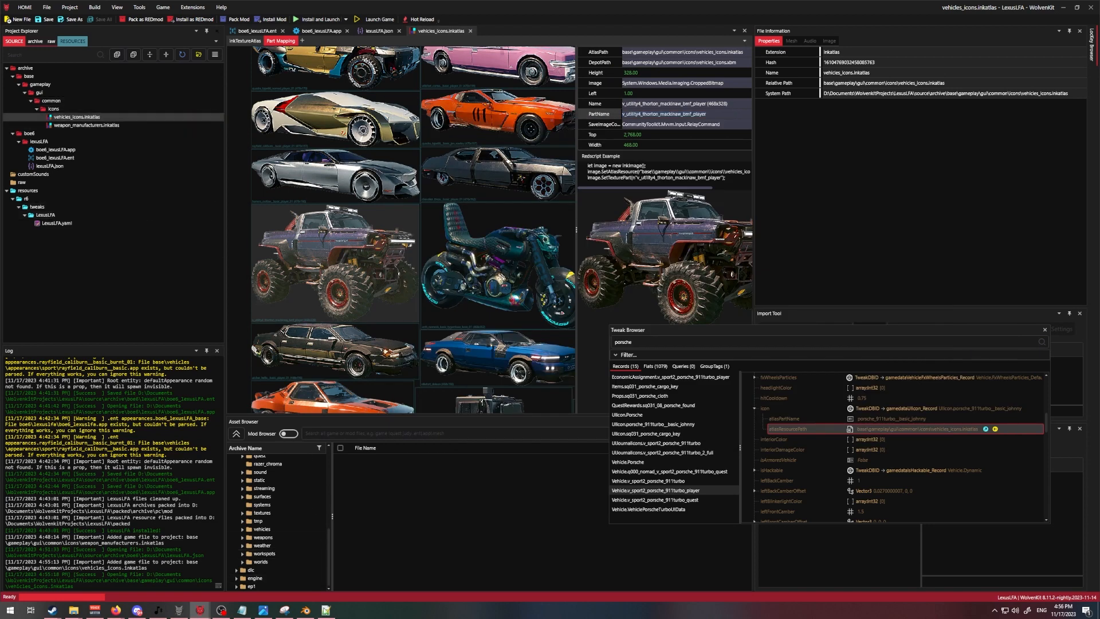
left_click(326, 610)
key("ctrl+v")
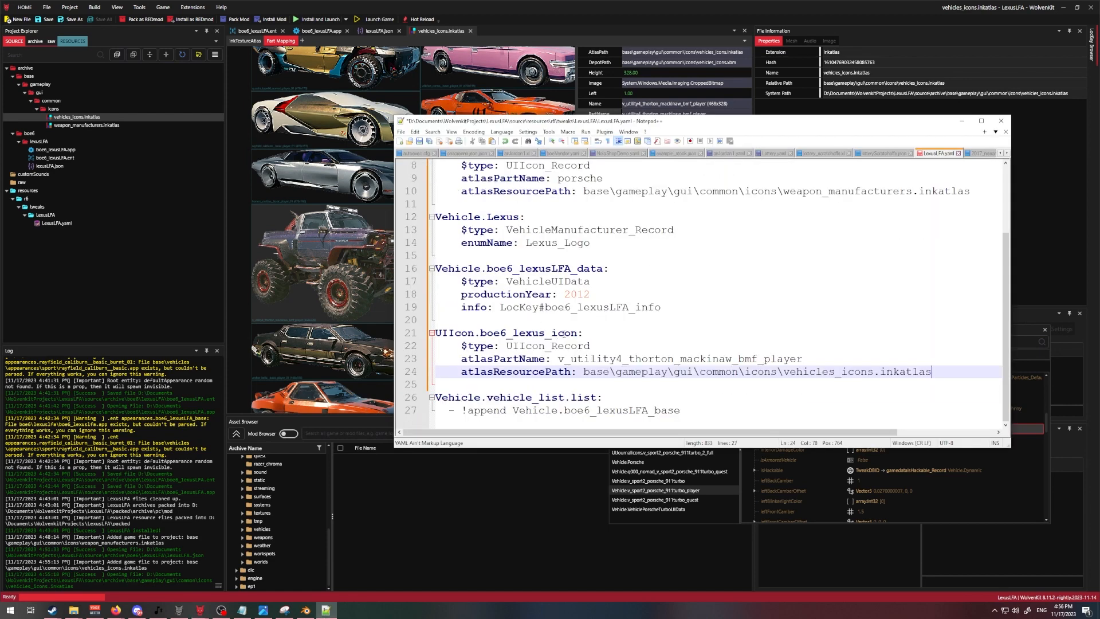
Enlarge the editor window and add icon: UIIcon.boe6_lexus_icon below entityTemplatePath in the boe6_lexusLFA_base record.
left_click_drag(570, 448, 564, 562)
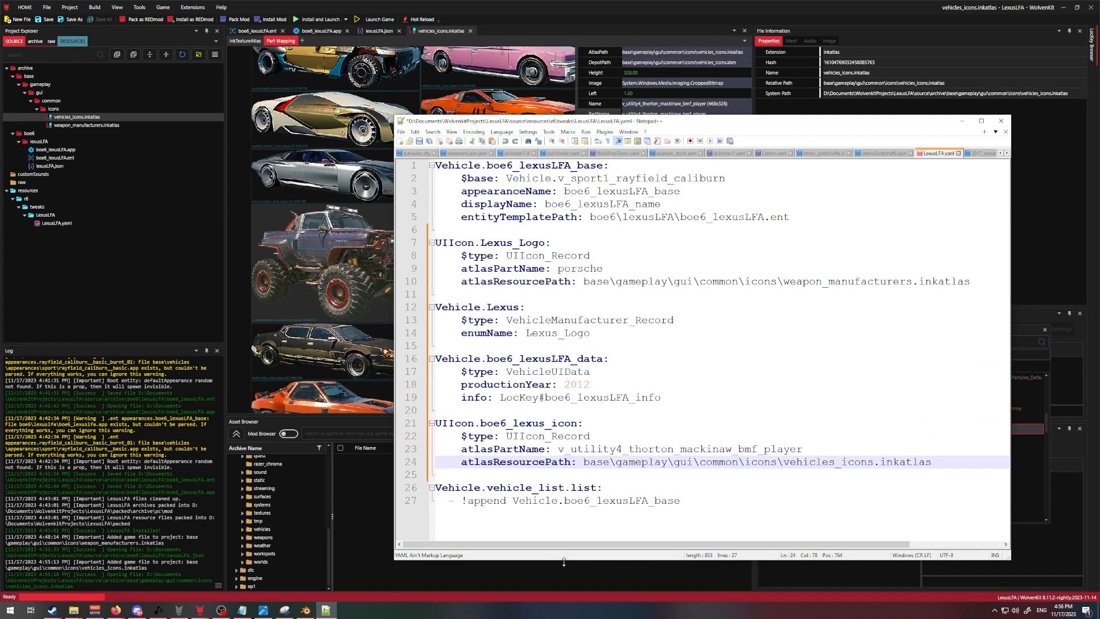
left_click(799, 216)
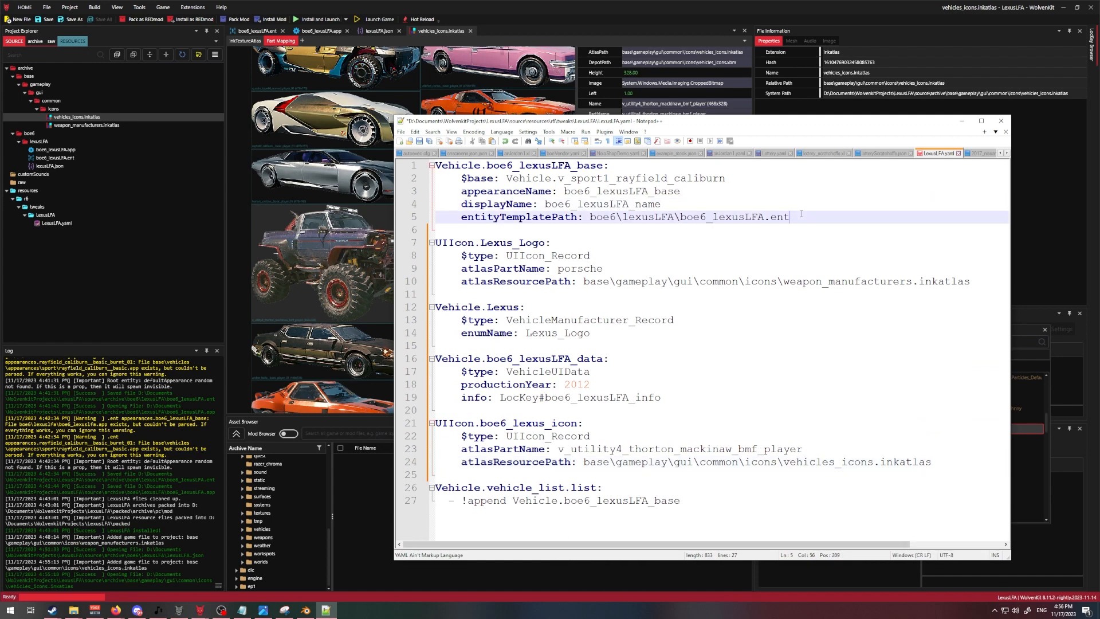
key("Return")
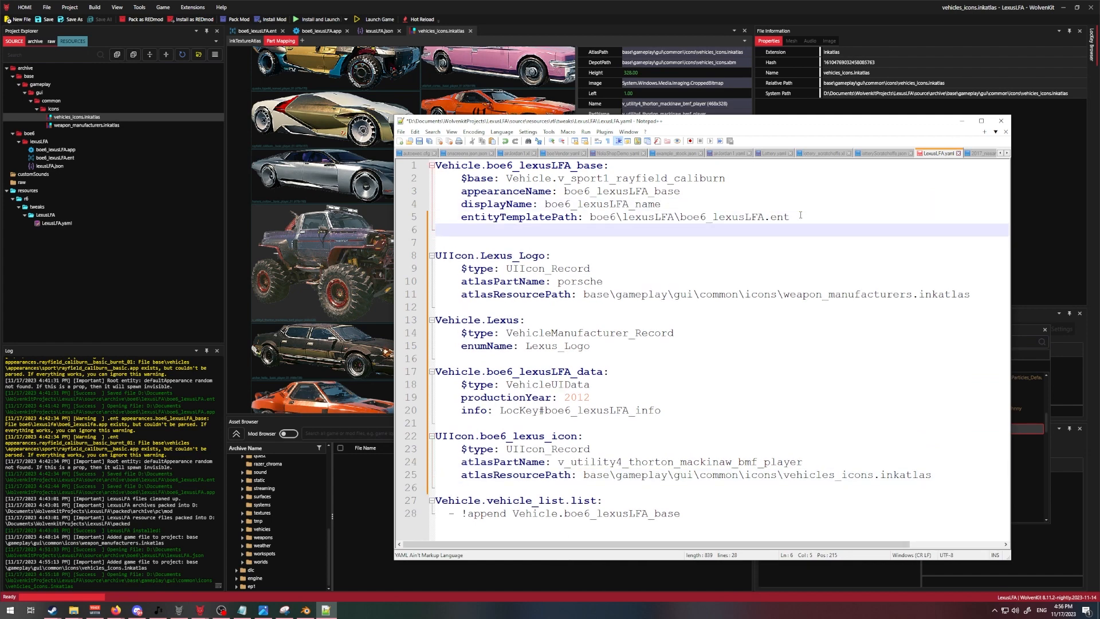
type("icon: UII")
left_click_drag(433, 438, 581, 439)
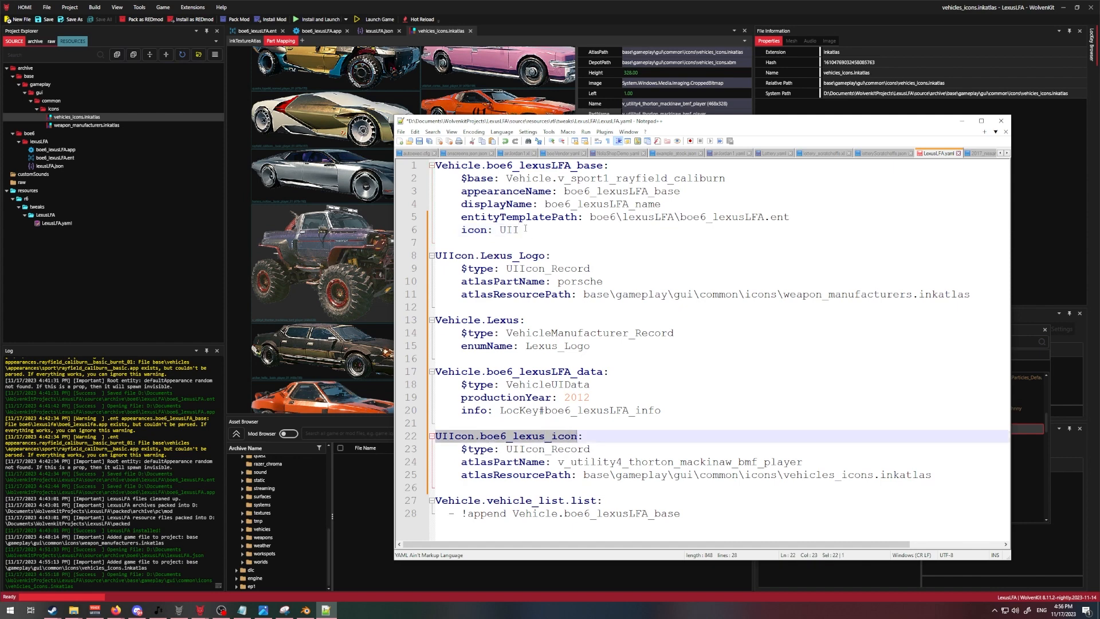
double_click(504, 230)
key("ctrl+v")
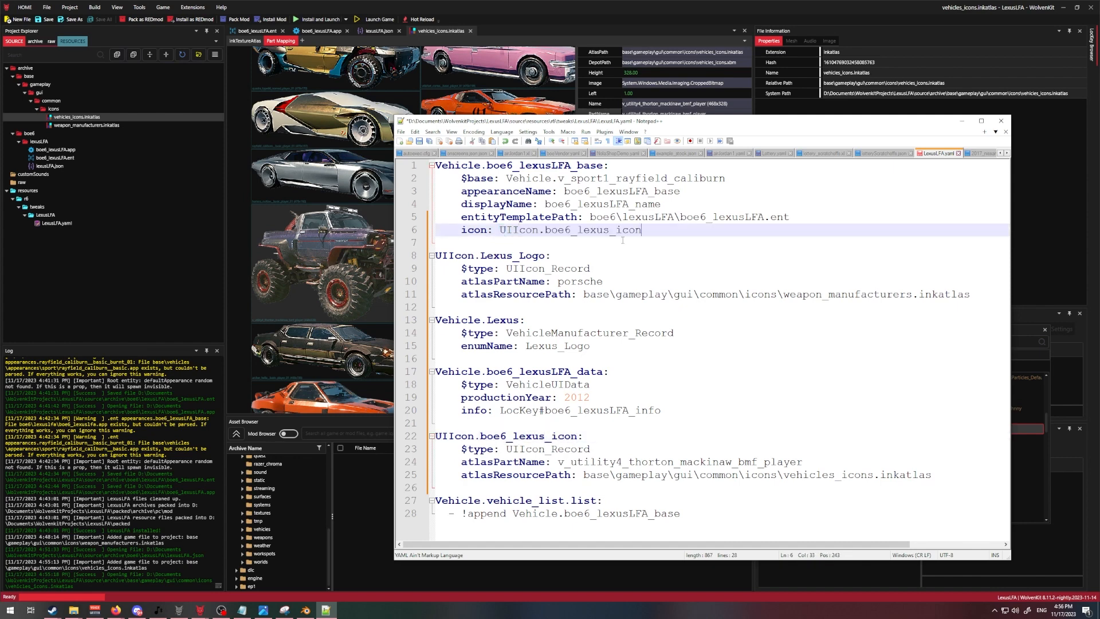
Add manufacturer: Vehicle.Lexus below the icon line of the boe6_lexusLFA_base record.
left_click_drag(500, 231, 643, 231)
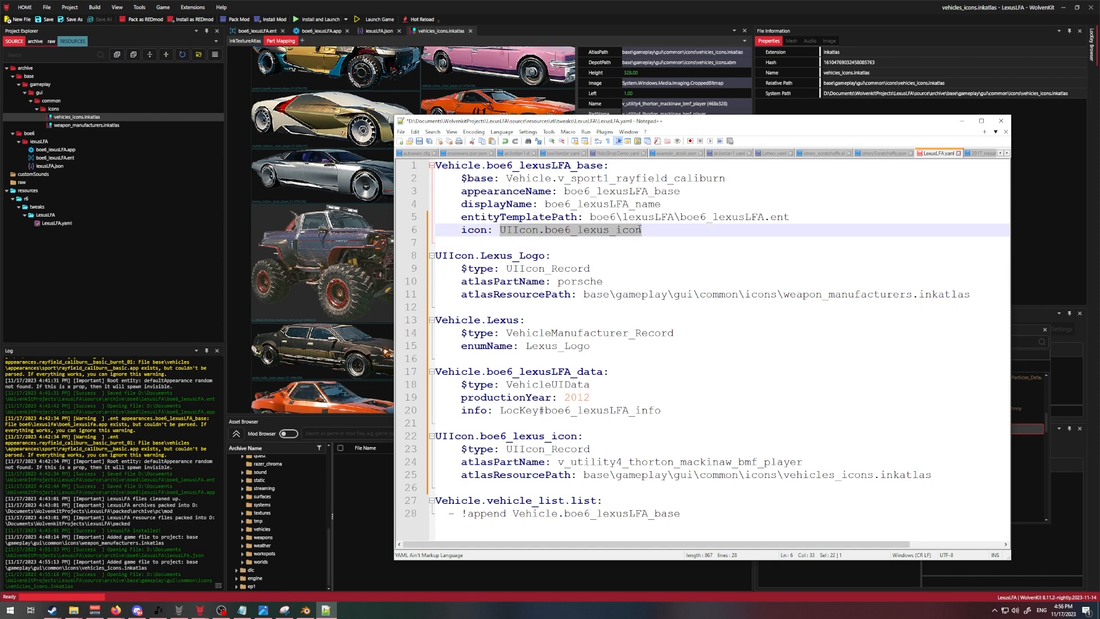
left_click(644, 230)
key("Return")
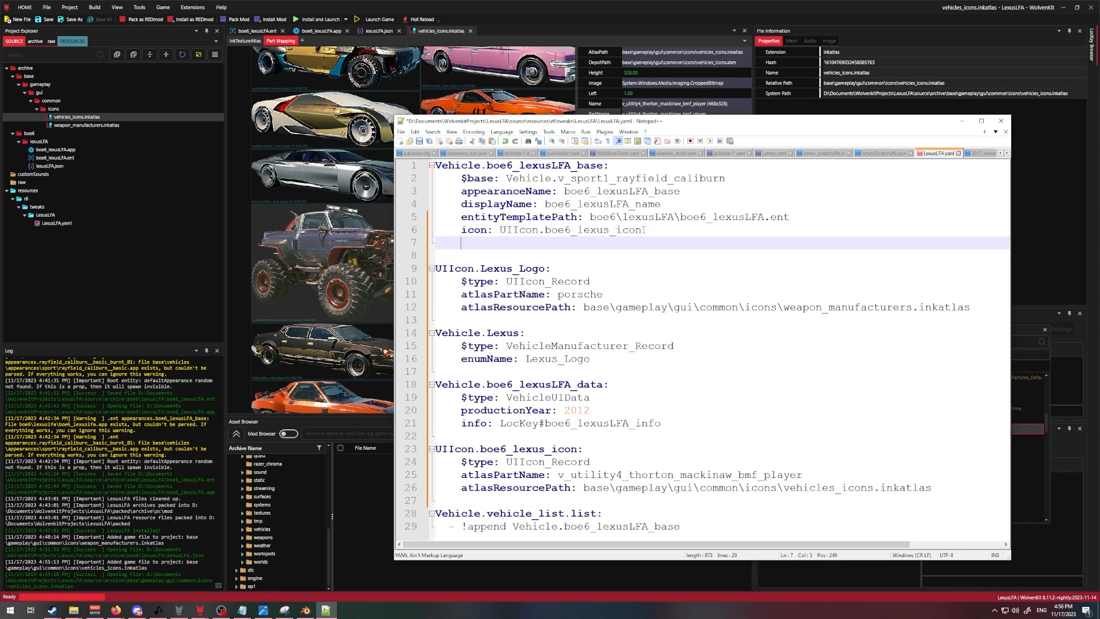
type("manufacturer: Vehicle")
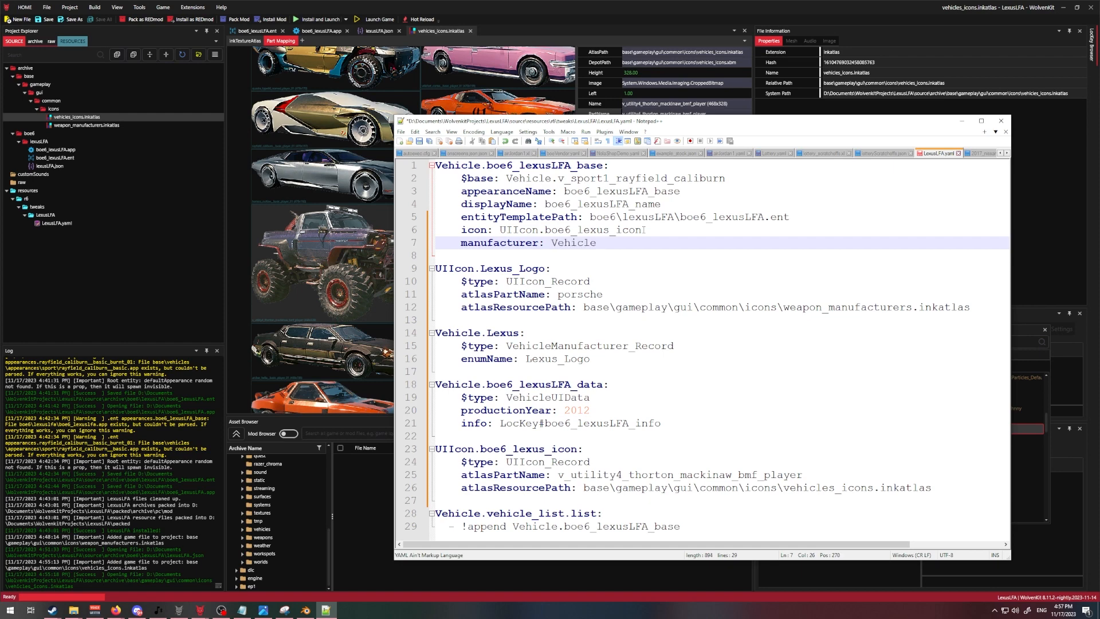
type(".Lexus")
Add vehicleUIData: Vehicle.boe6_lexusLFA_data below the manufacturer line of the base vehicle record.
key("Return")
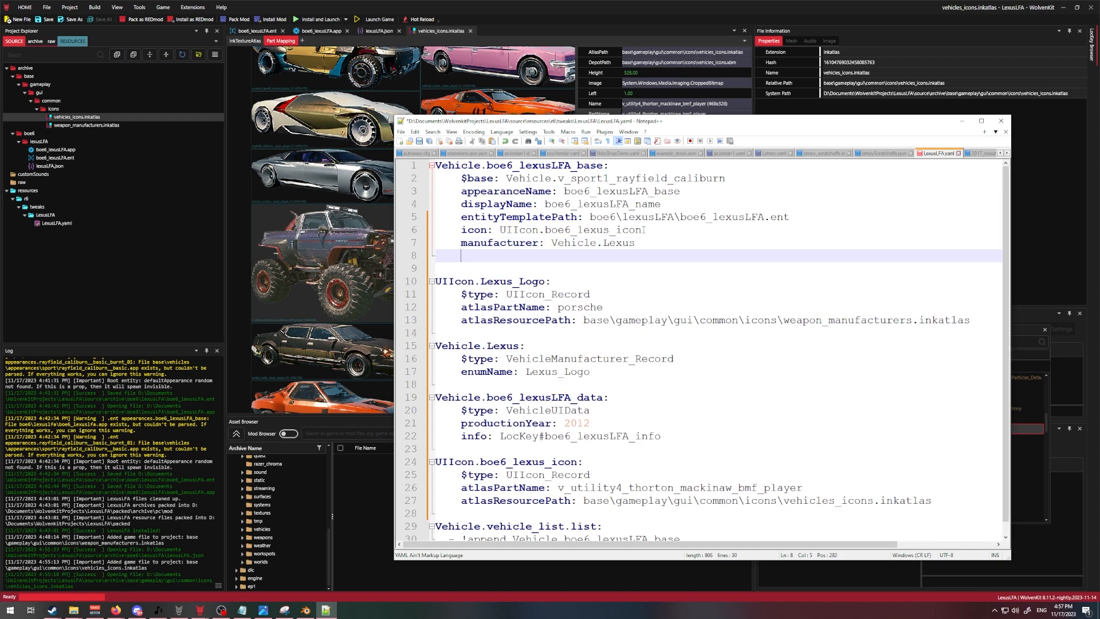
type("vehicleUIData:")
left_click_drag(435, 397, 603, 397)
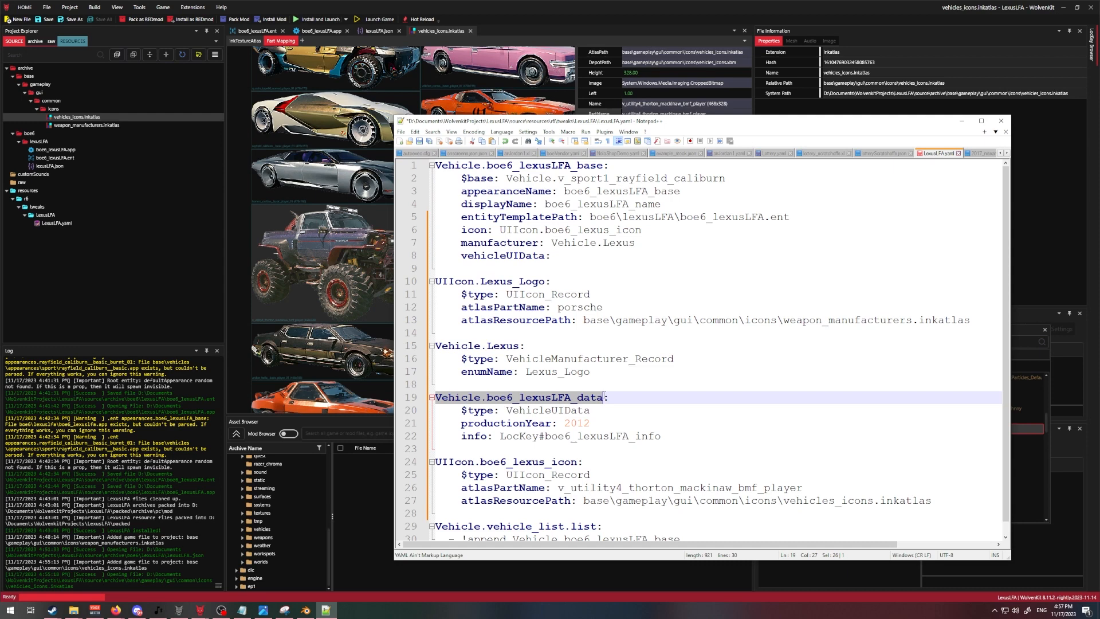
left_click(603, 396)
left_click(598, 255)
key("ctrl+v")
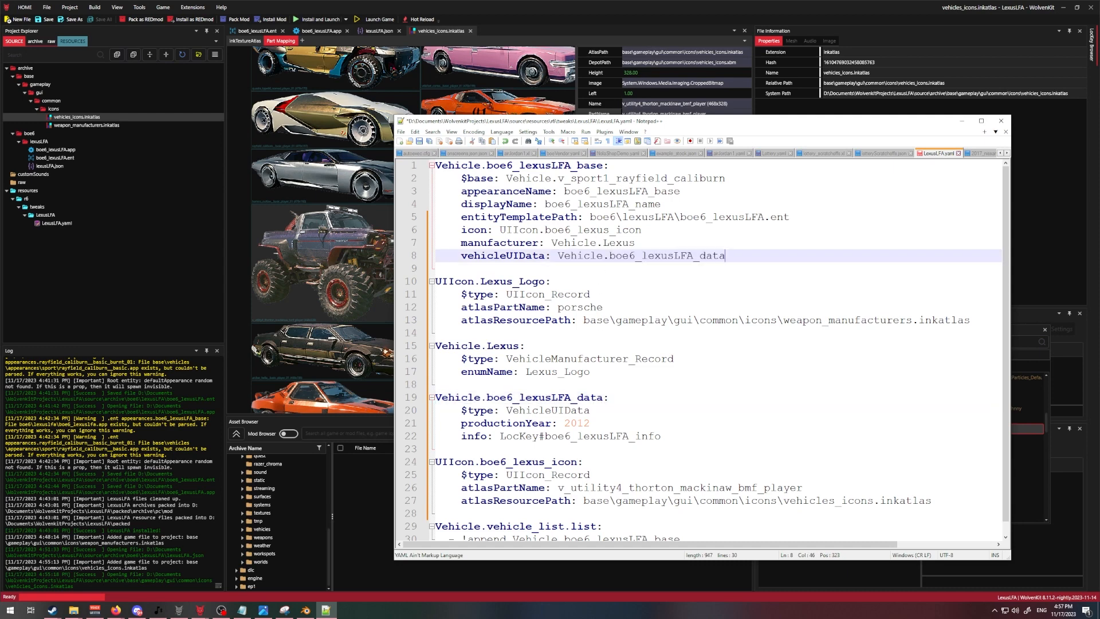
Add unindented blank lines below the !append Vehicle.boe6_lexusLFA_base entry at the end of LexusLFA.yaml.
scroll(608, 294, "down", 1)
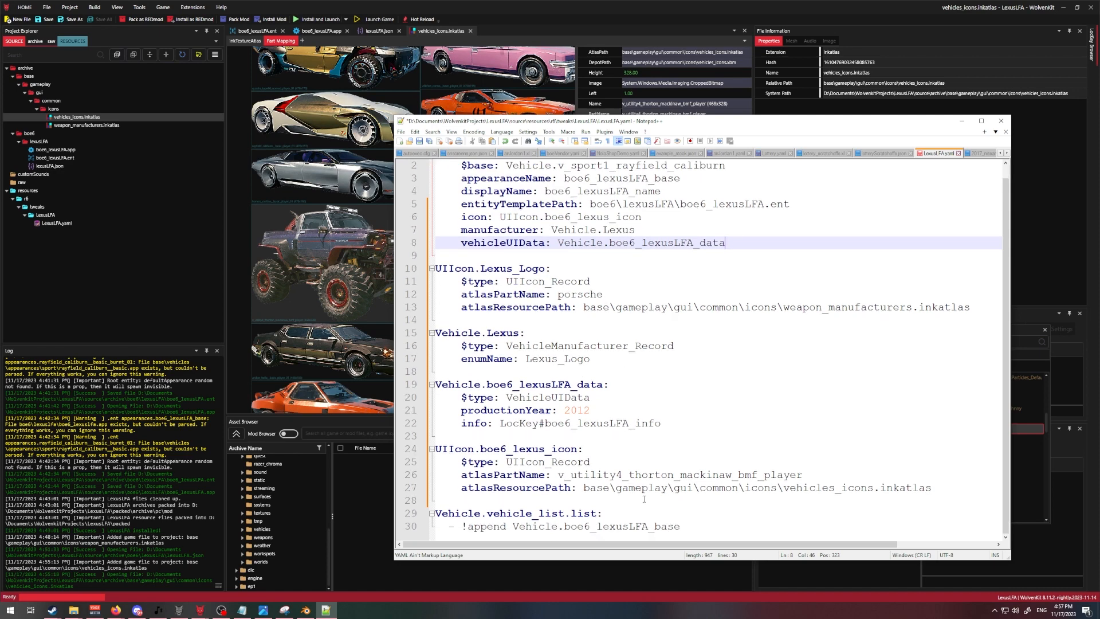
left_click(713, 527)
key("Return")
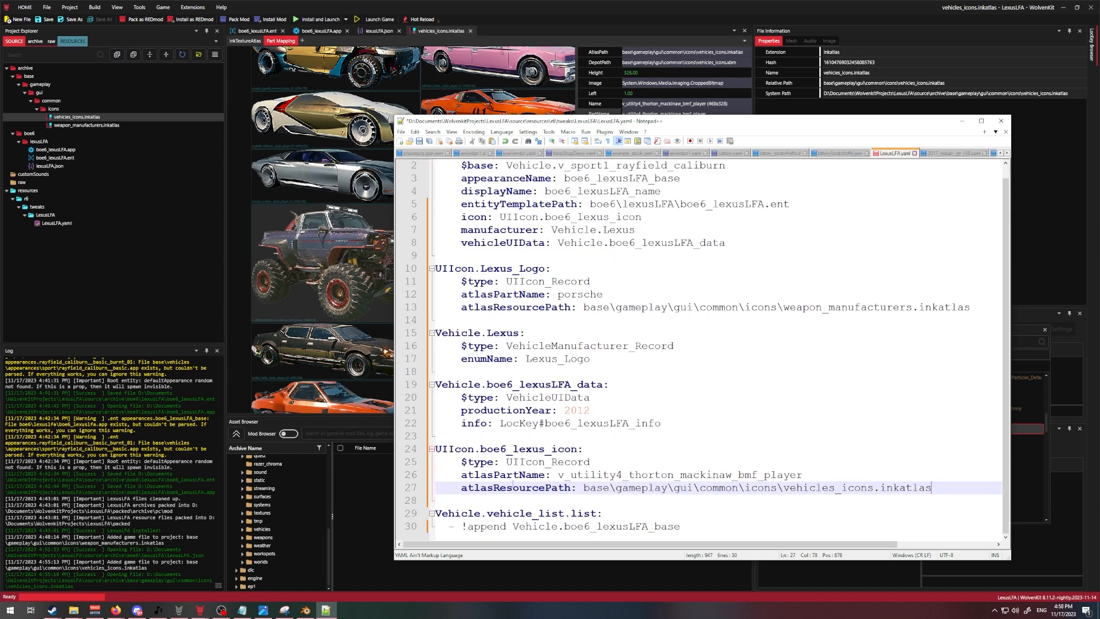
left_click(688, 527)
key("Return")
key("Return")
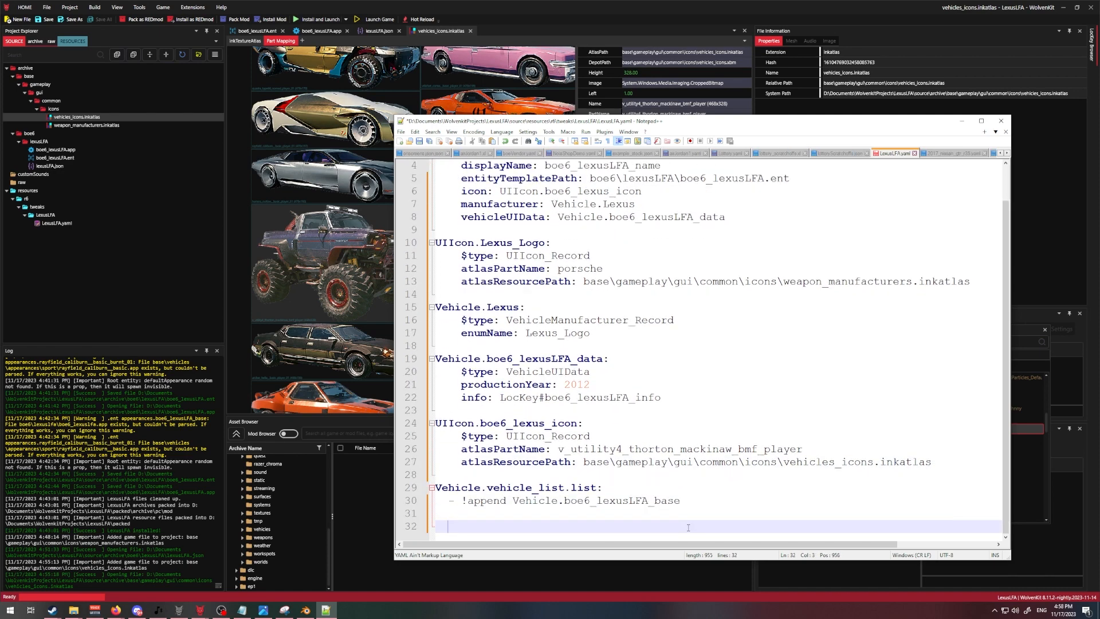
key("BackSpace")
key("BackSpace")
key("BackSpace")
key("BackSpace")
key("Return")
key("Return")
key("Up")
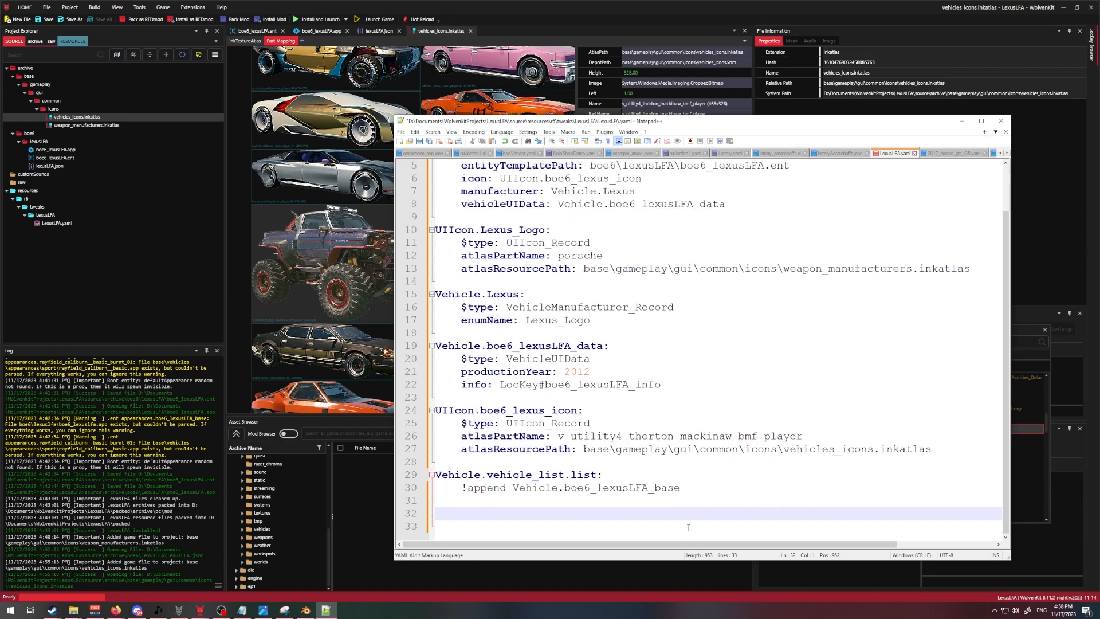
Copy the base vehicle's record name into the blank line at the file's end and complete it as Vehicle.boe6_lexusLFA_base.dealerPrice: 500000.
scroll(677, 490, "up", 2)
left_click_drag(435, 165, 607, 166)
scroll(486, 461, "down", 2)
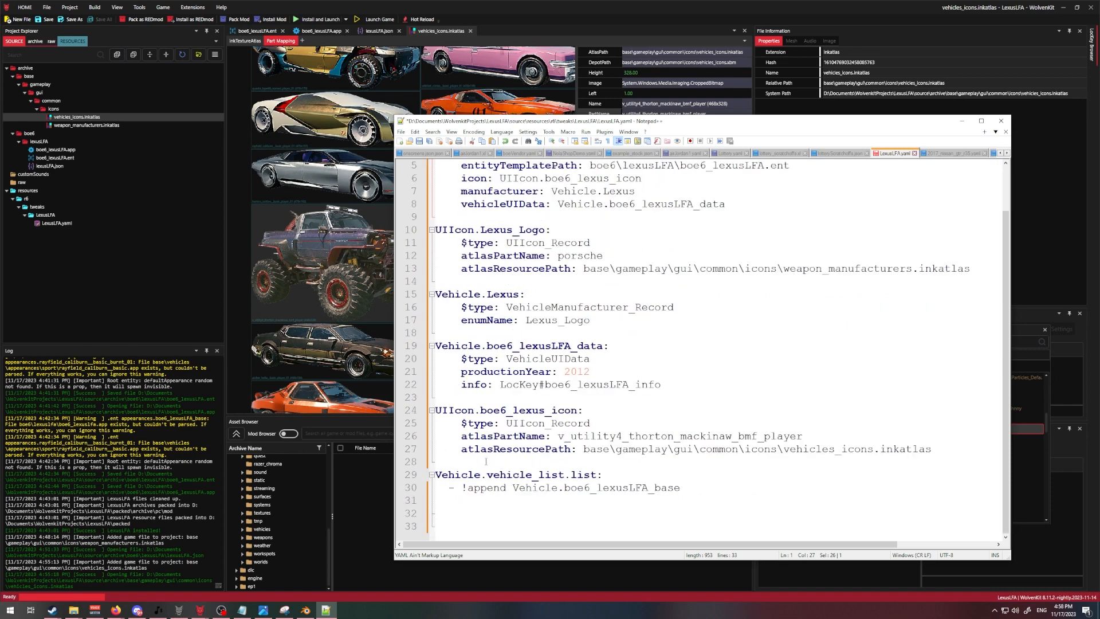
left_click(470, 512)
key("ctrl+v")
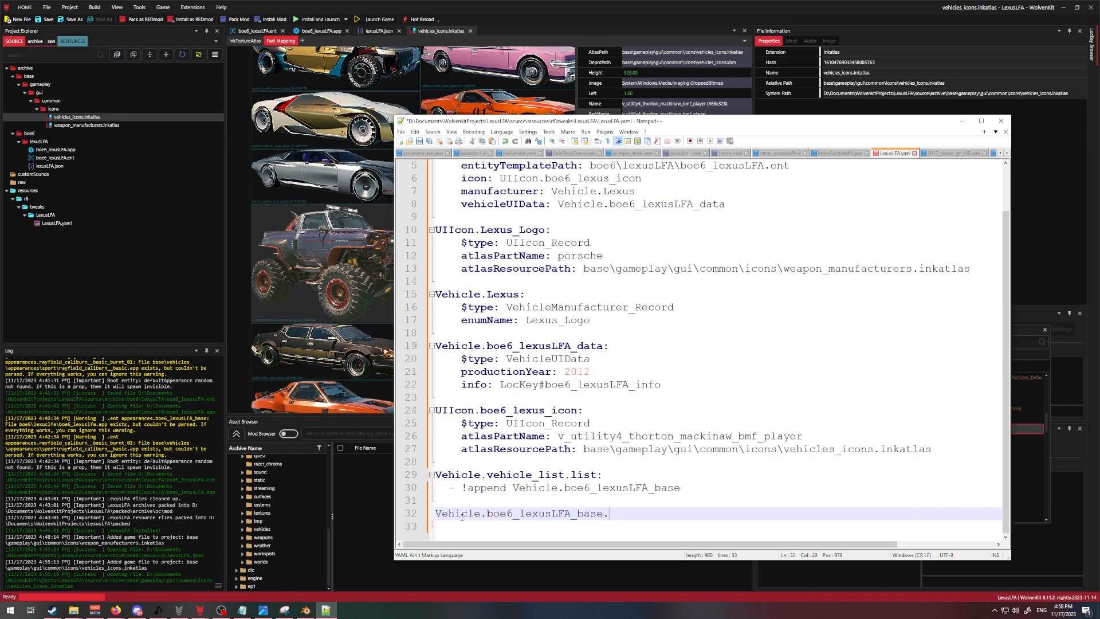
type(".dealerPrice:")
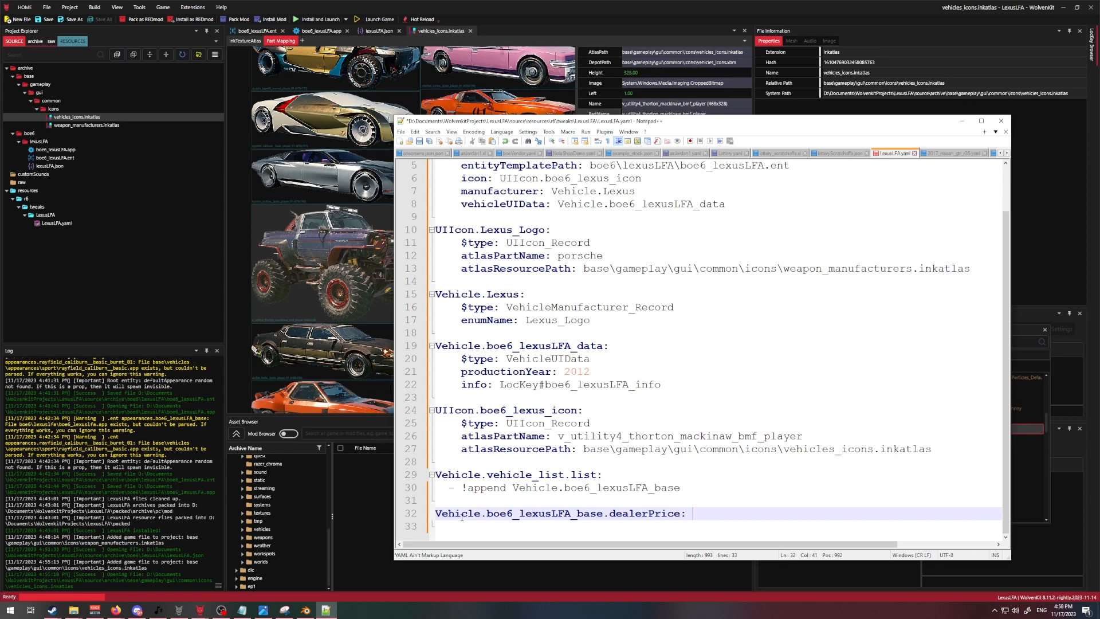
type("500000")
Duplicate the dealerPrice line, change the copy to Vehicle.boe6_lexusLFA_base.dealerCred: 40, and save LexusLFA.yaml.
left_click_drag(743, 513, 649, 527)
key("ctrl+c")
left_click(742, 511)
key("ctrl+v")
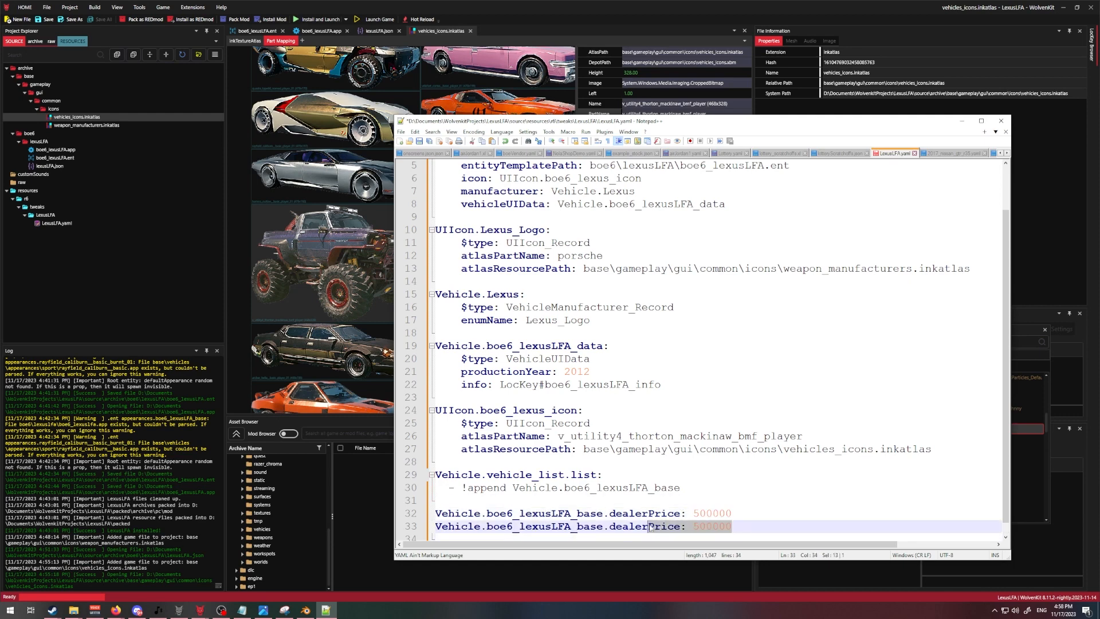
type("Cred")
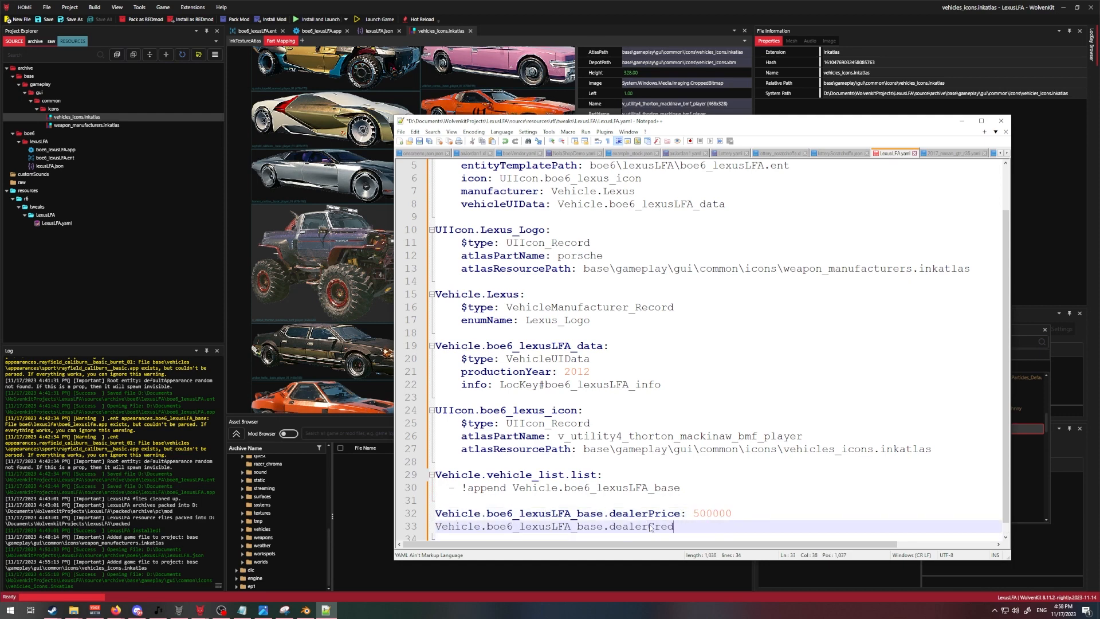
type(":")
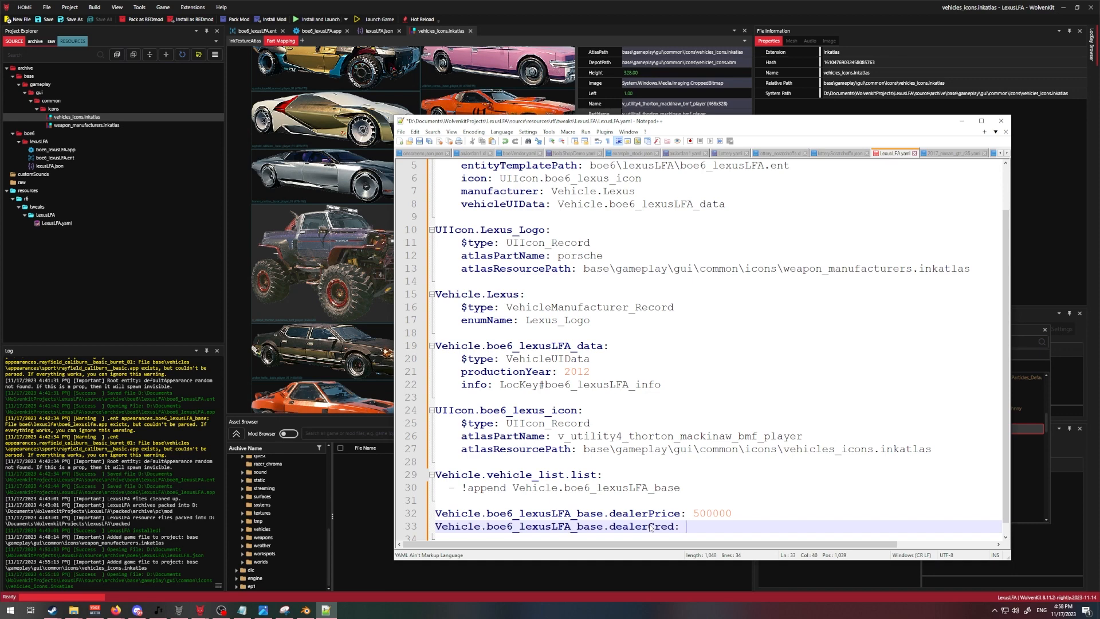
type(" 45")
key("BackSpace")
type("0")
scroll(744, 453, "down", 1)
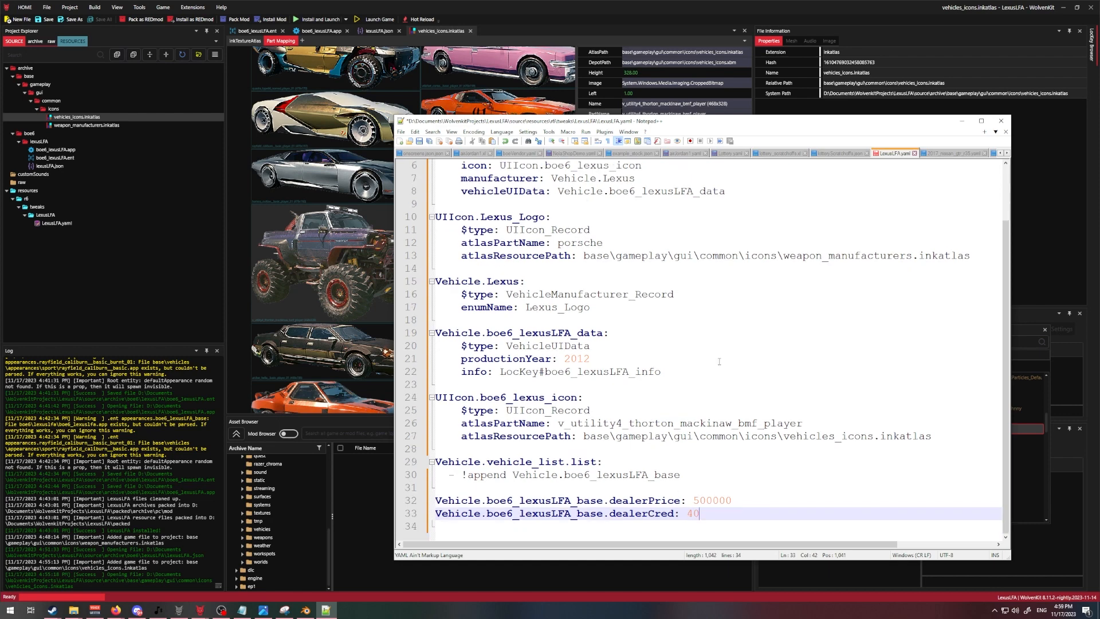
key("ctrl+s")
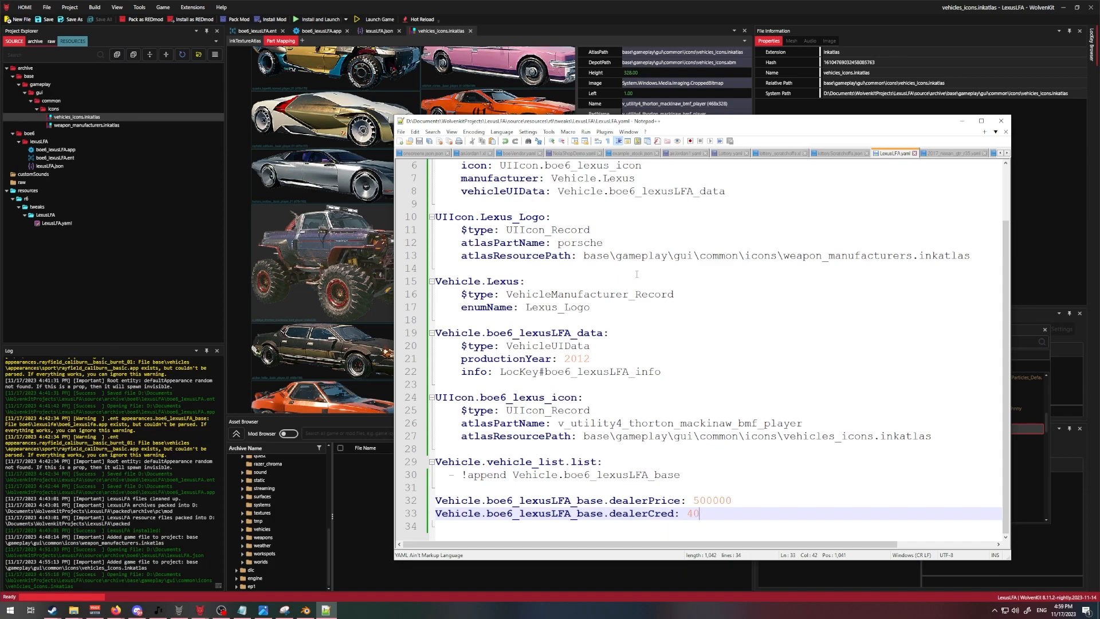
Switch to WolvenKit and create a blank ArchiveXL file named boe6_lexusLFA.xl.
left_click(127, 272)
left_click(25, 18)
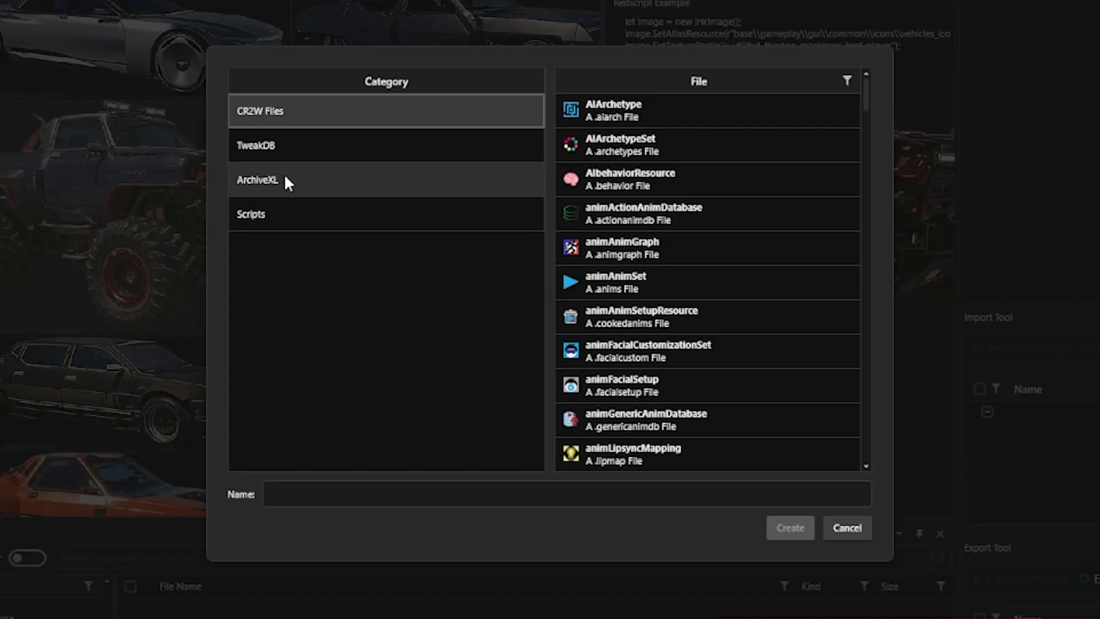
left_click(285, 178)
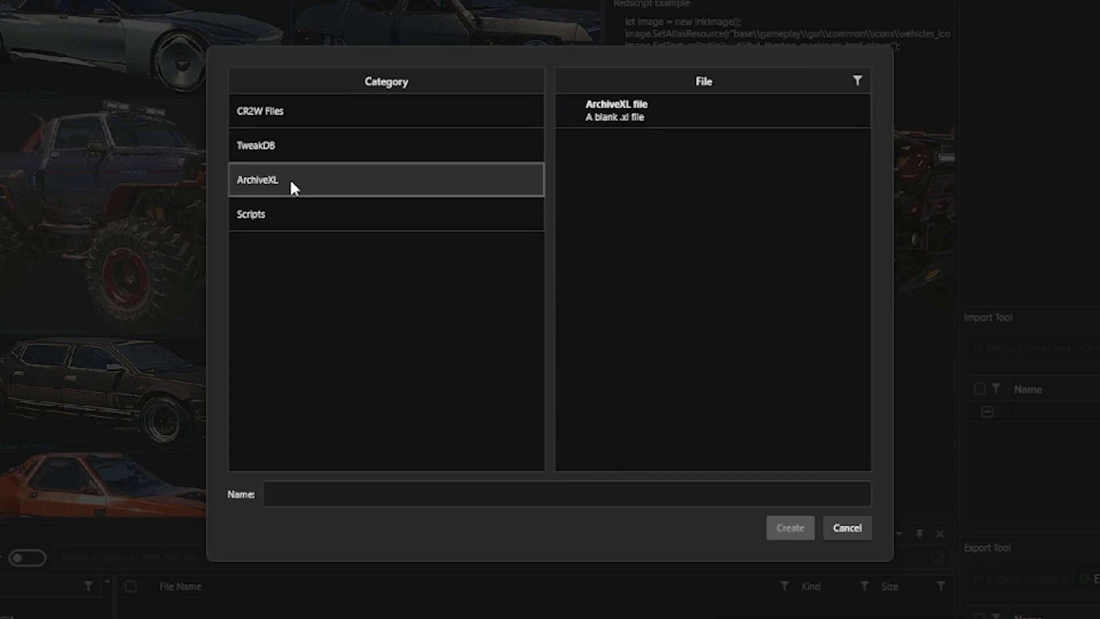
left_click(693, 118)
left_click_drag(348, 494, 210, 498)
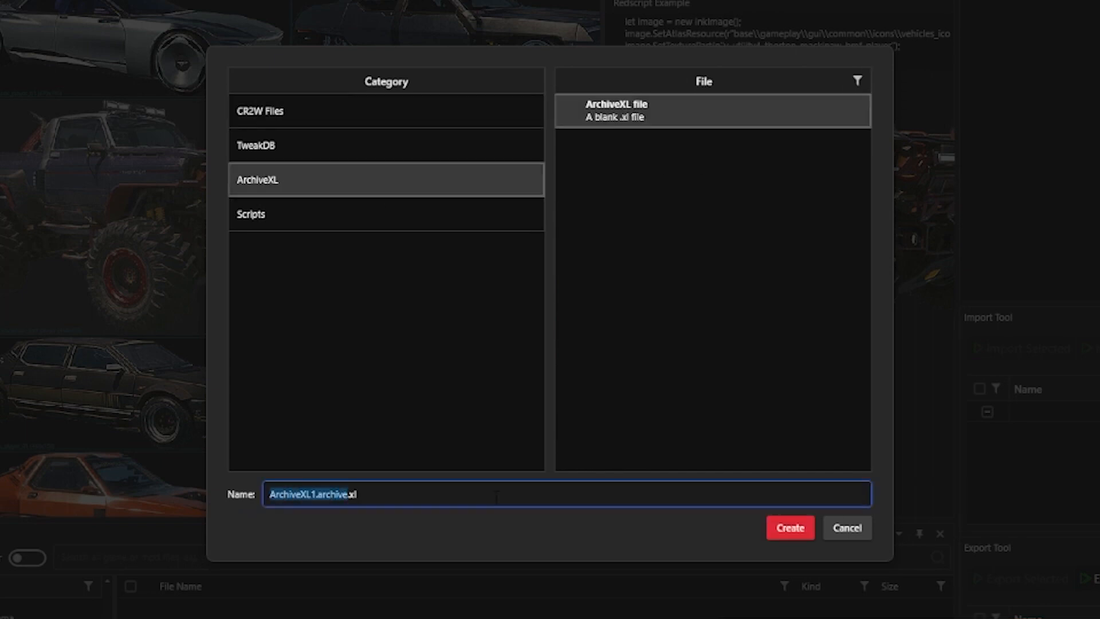
type("boe6_lex")
type("usLFA")
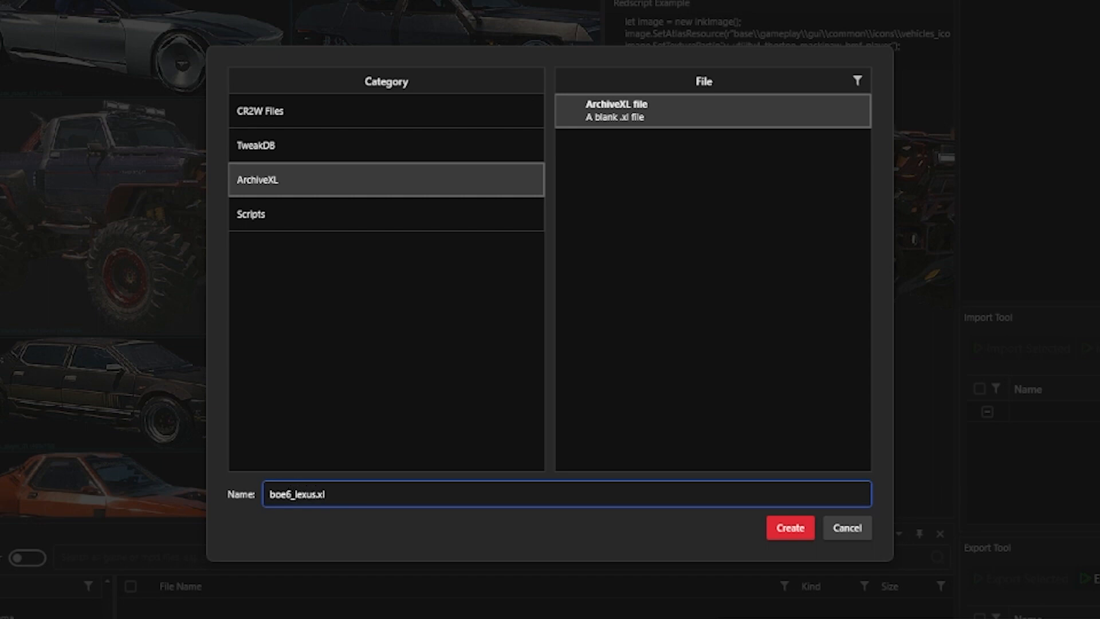
key("Return")
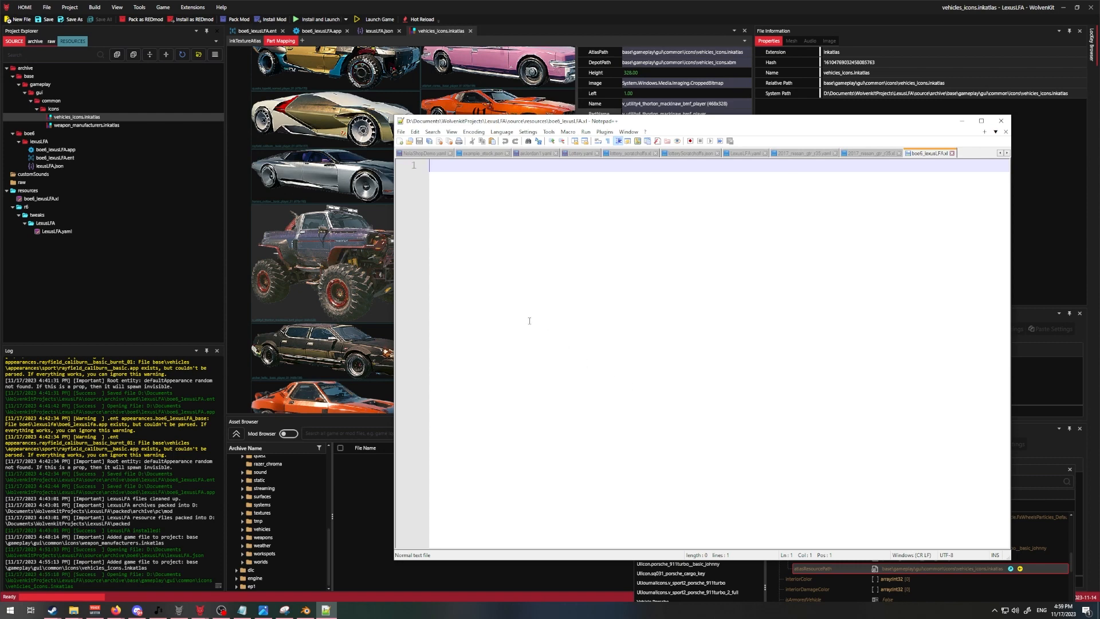
Write nested localization:, onscreens: and en-us: keys in boe6_lexusLFA.xl, indenting each level by two spaces.
type("localization:")
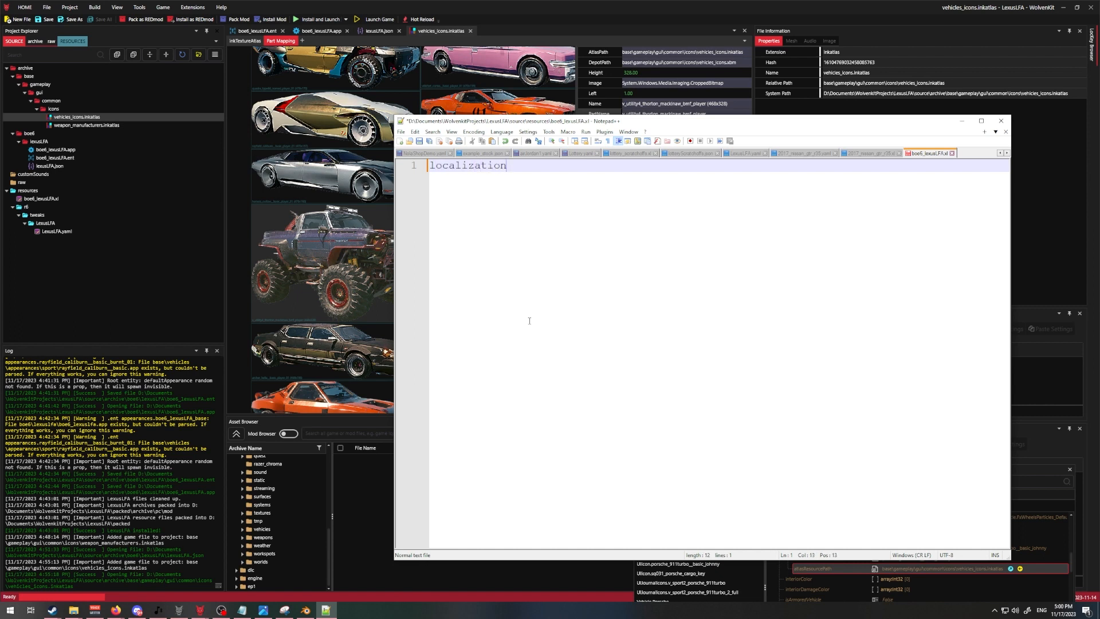
key("Return")
type("onscreens:")
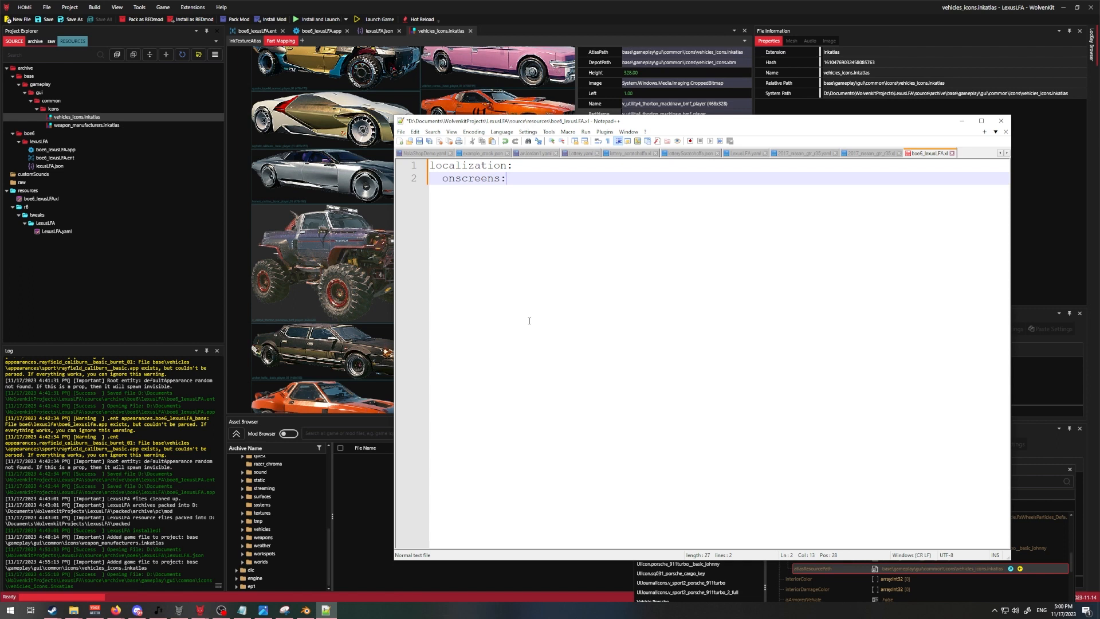
key("Return")
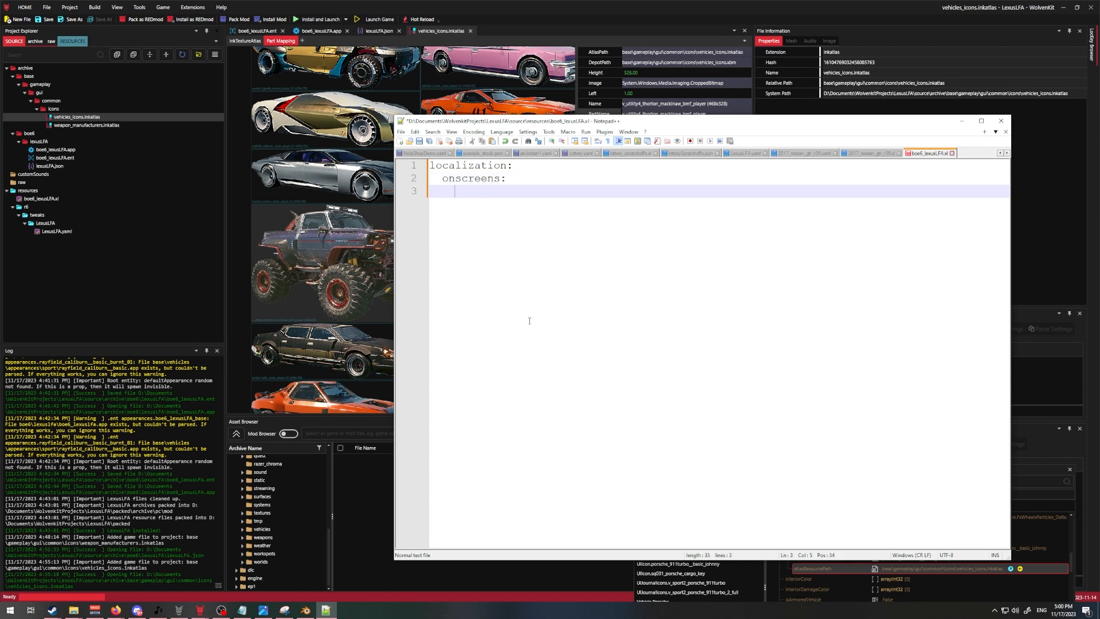
type("en-us:")
Copy lexusLFA.json's relative path in WolvenKit, set en-us to boe6\lexusLFA\lexusLFA.json in Notepad++, and save boe6_lexusLFA.xl.
right_click(89, 167)
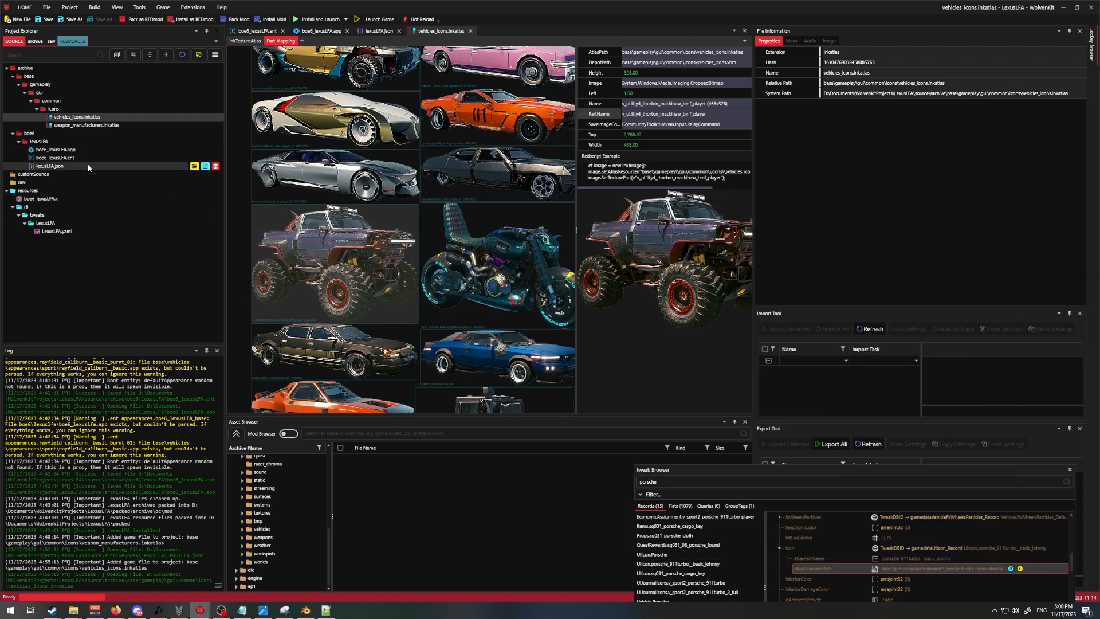
left_click(68, 167)
right_click(68, 166)
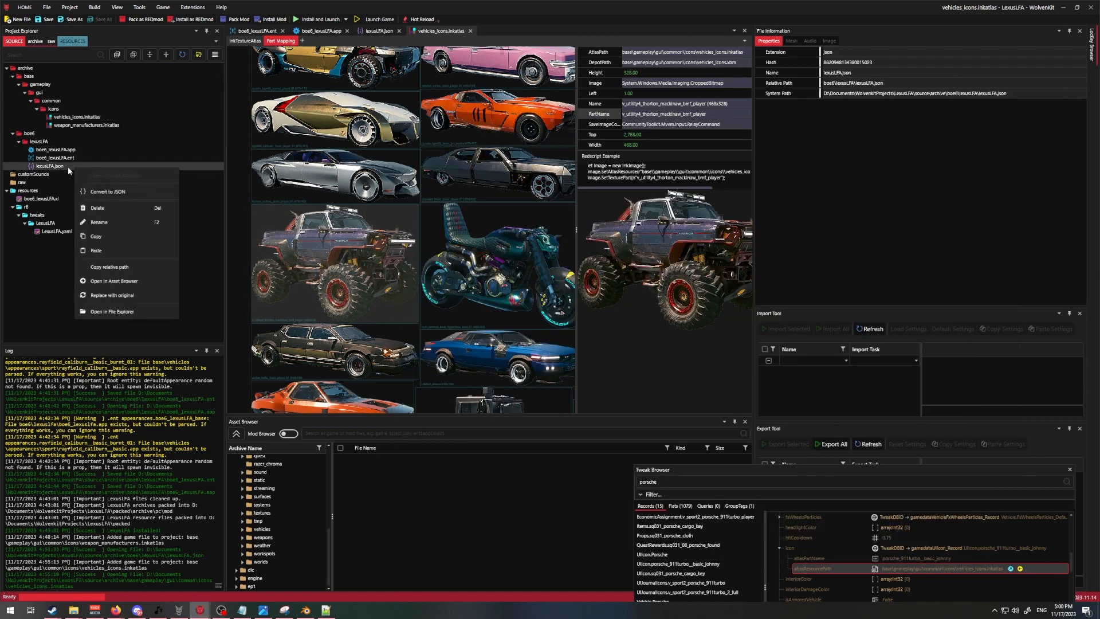
left_click(113, 267)
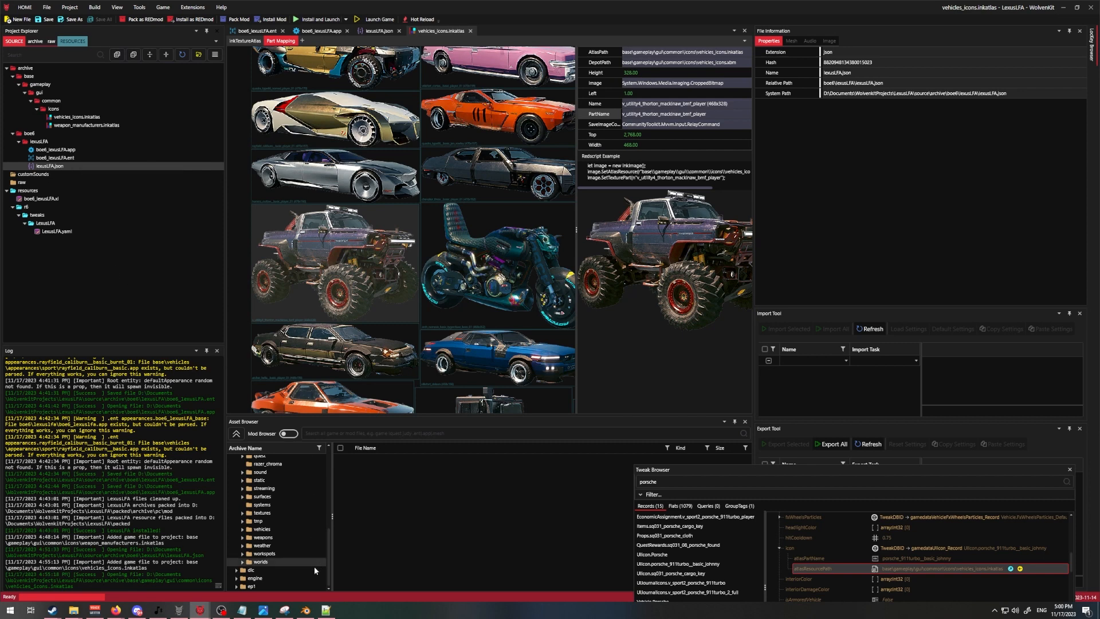
left_click(326, 611)
left_click(380, 31)
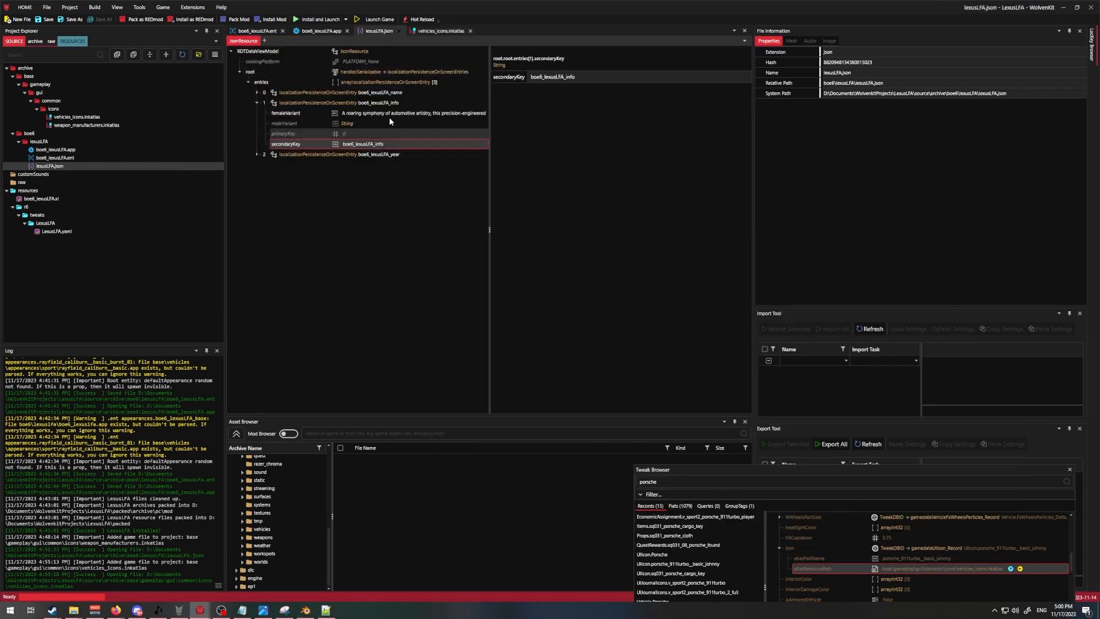
left_click(326, 610)
left_click_drag(676, 192, 502, 193)
left_click(679, 191)
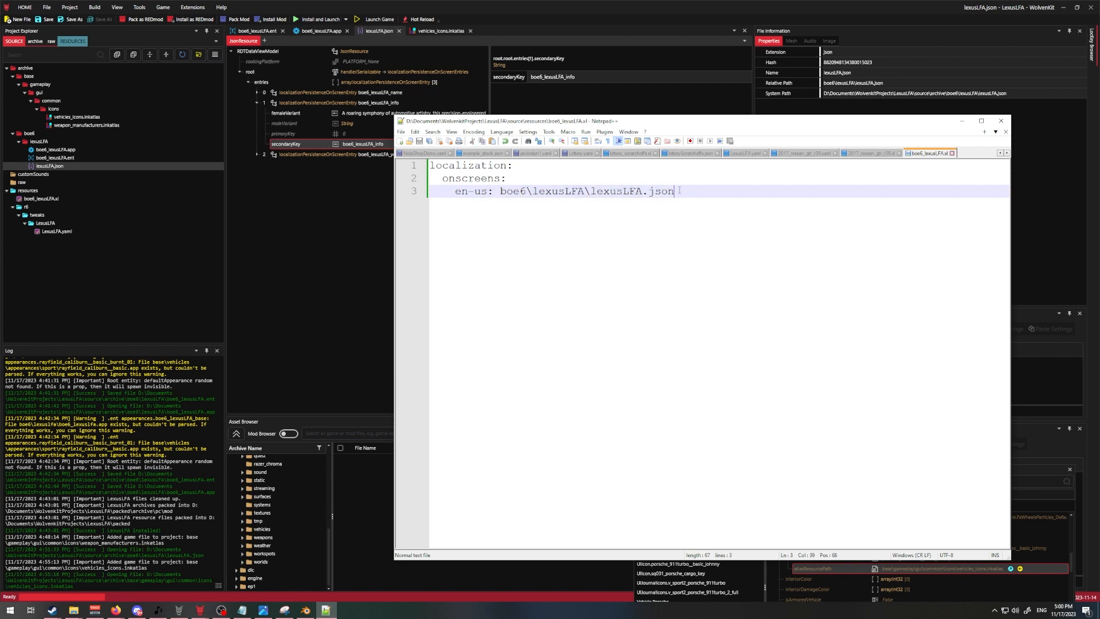
Install the mod from WolvenKit with game launch and run Game.GetVehicleSystem():EnablePlayerVehicle('Vehicle.boe6_lexusLFA_base', true, false) in the Cyber Engine Tweaks console.
left_click(437, 19)
left_click(318, 20)
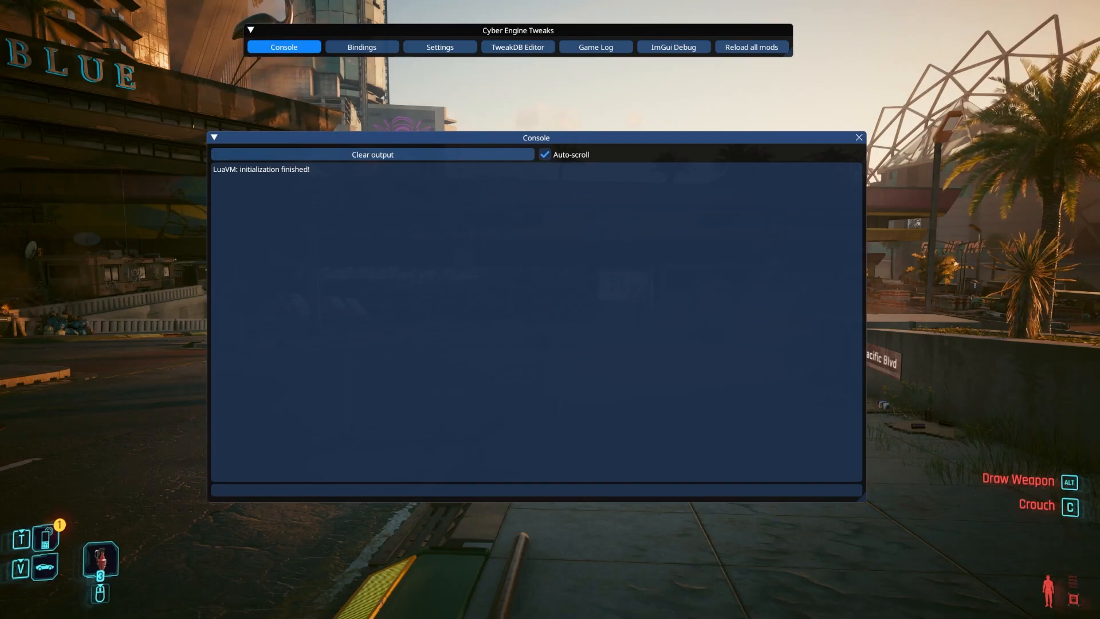
left_click(304, 486)
key("Return")
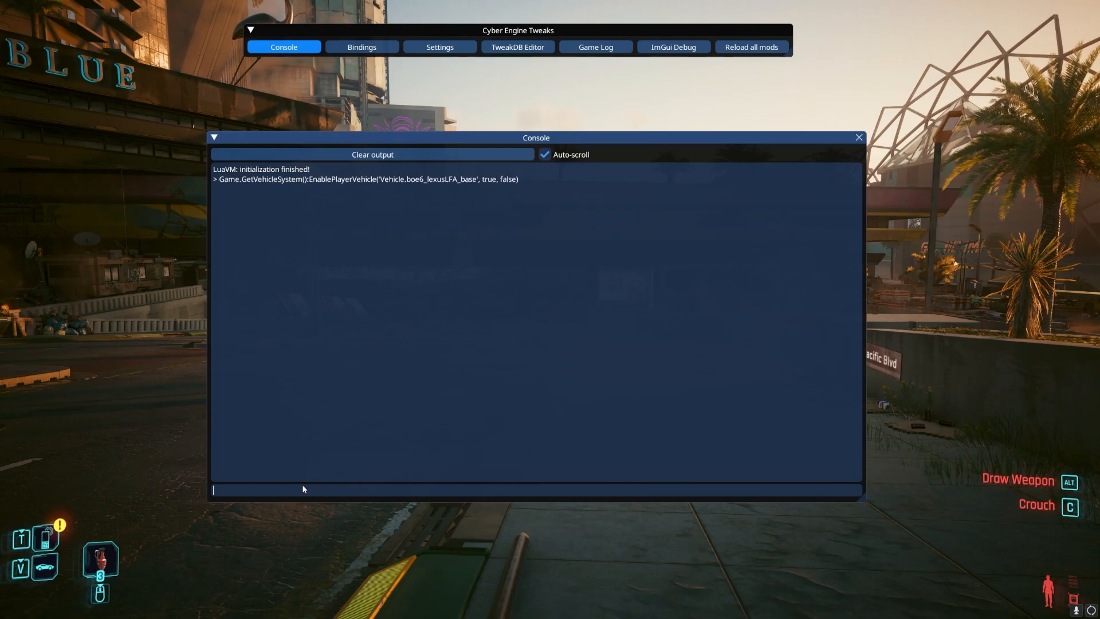
key("grave")
Call the Lexus LFA from the in-game vehicle list and approach the arriving car.
key("v")
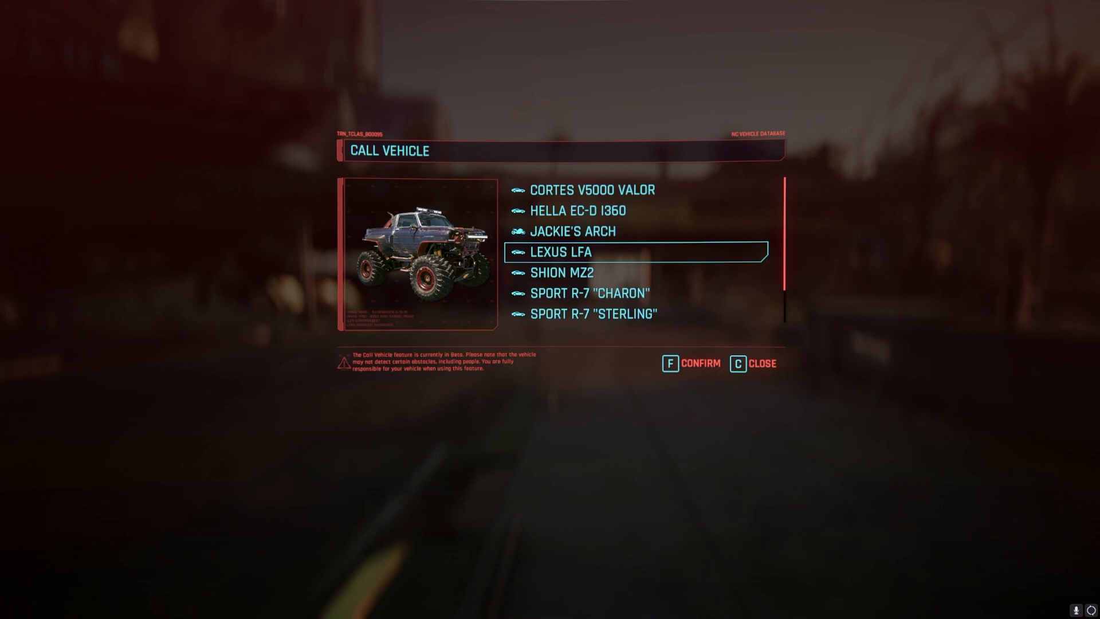
key("f")
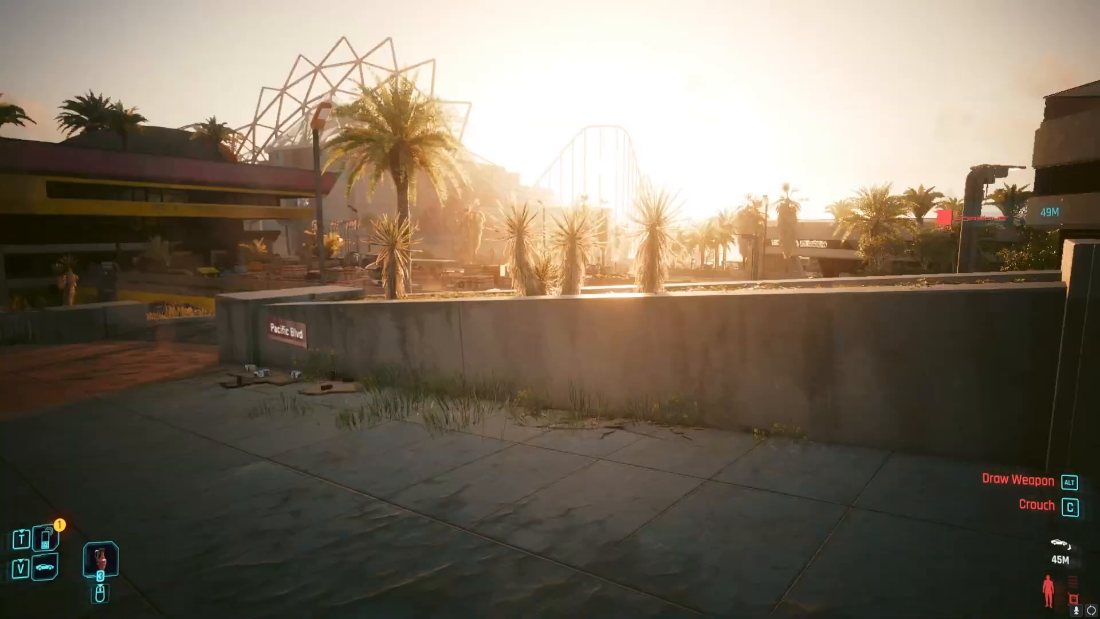
key("d")
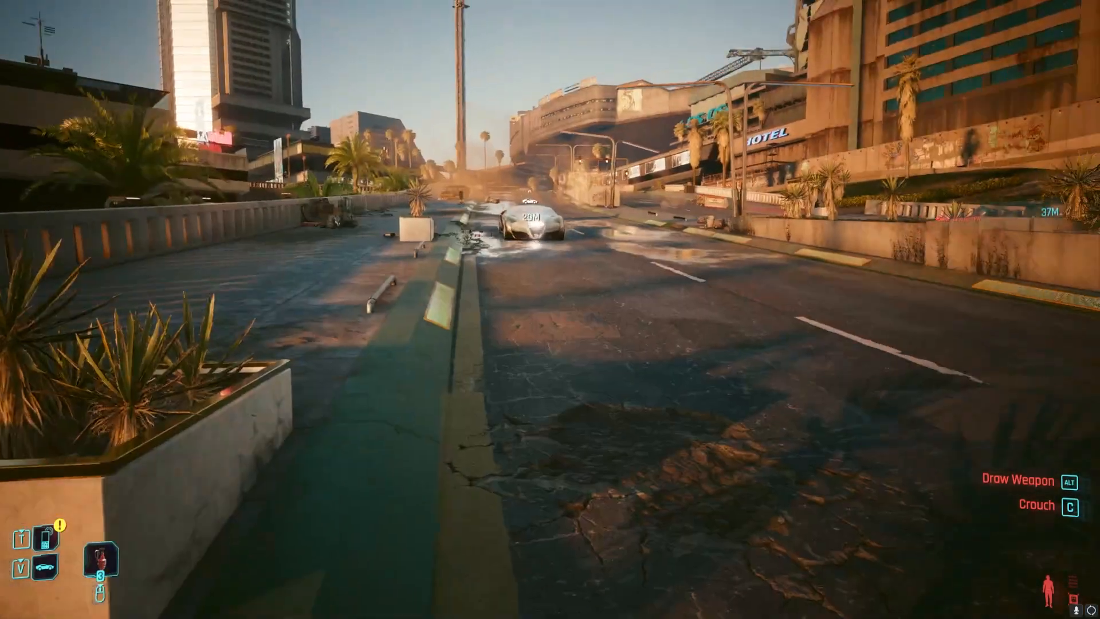
Scan the Lexus LFA and examine the manufacturer logo, name, production year and info text in its data.
key("Tab")
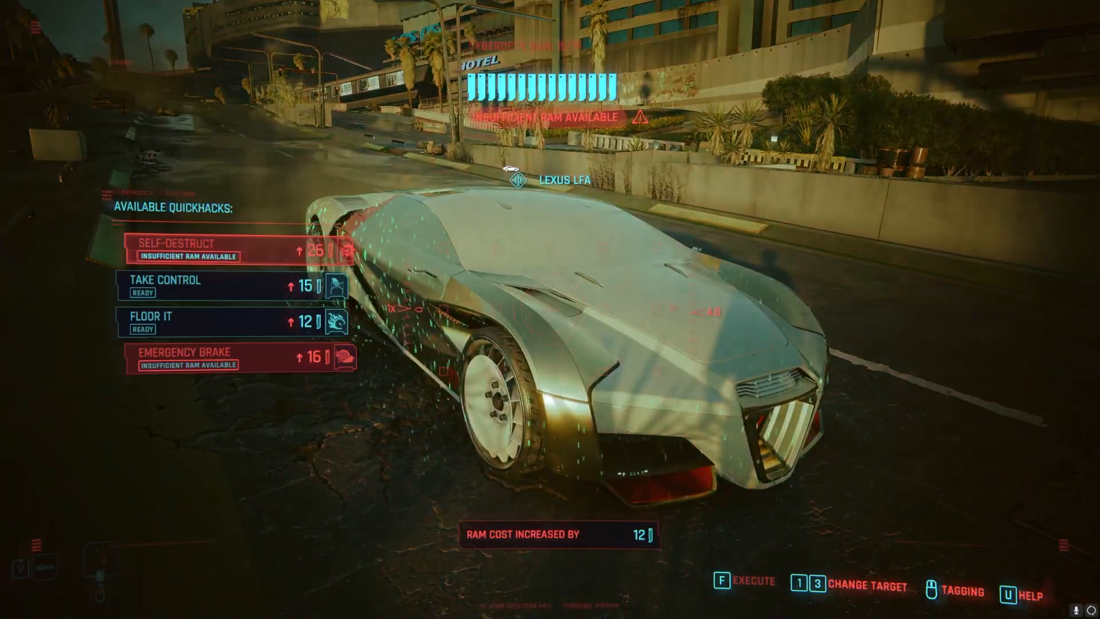
key("z")
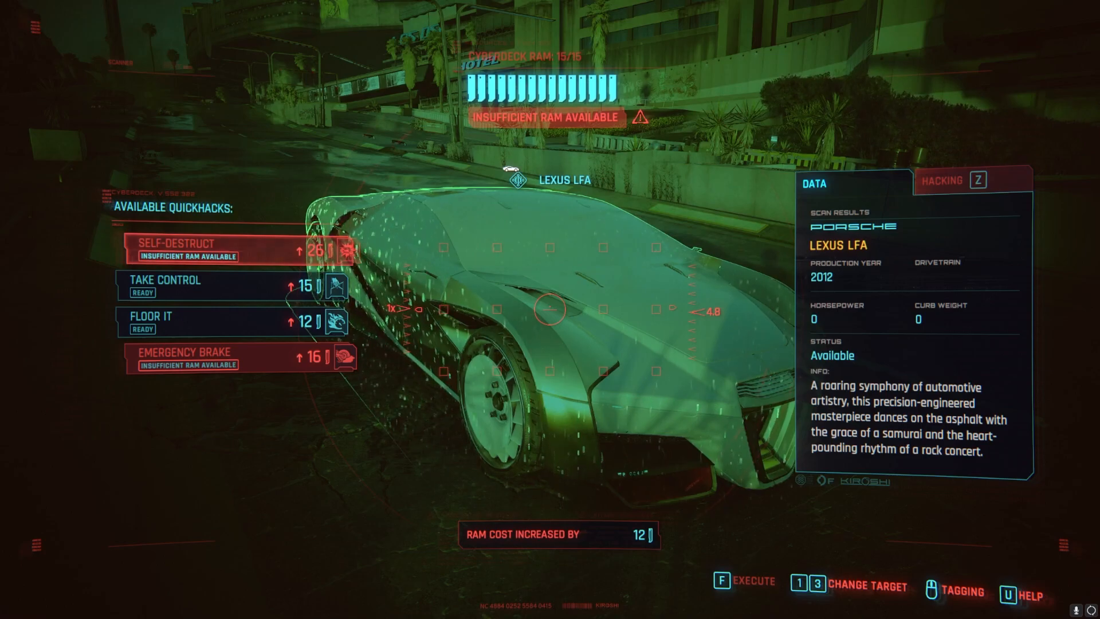
left_click(602, 262)
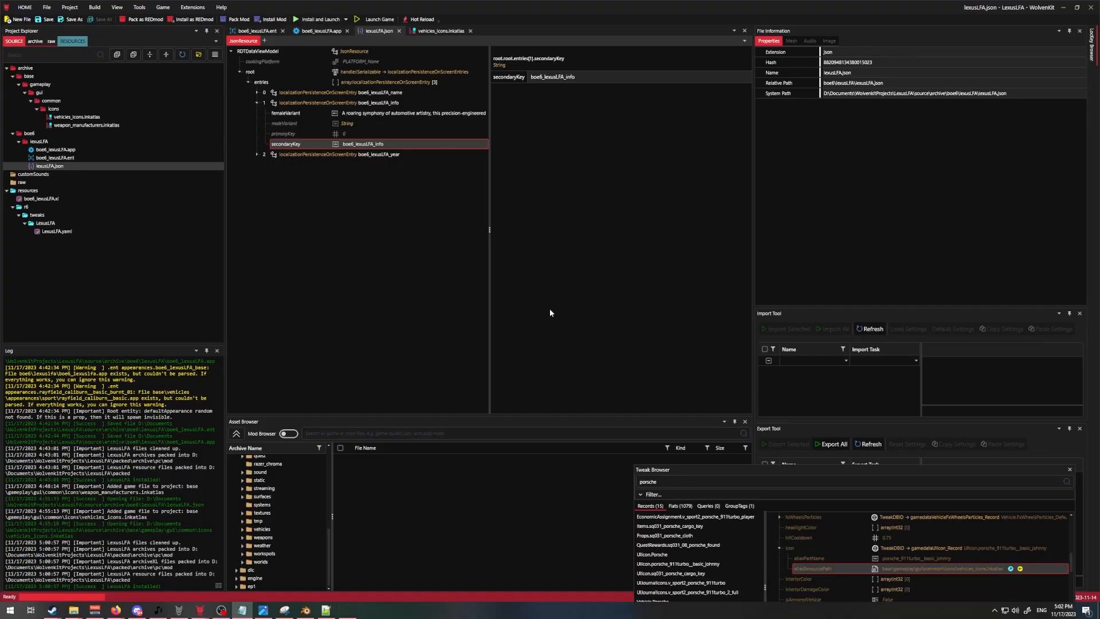